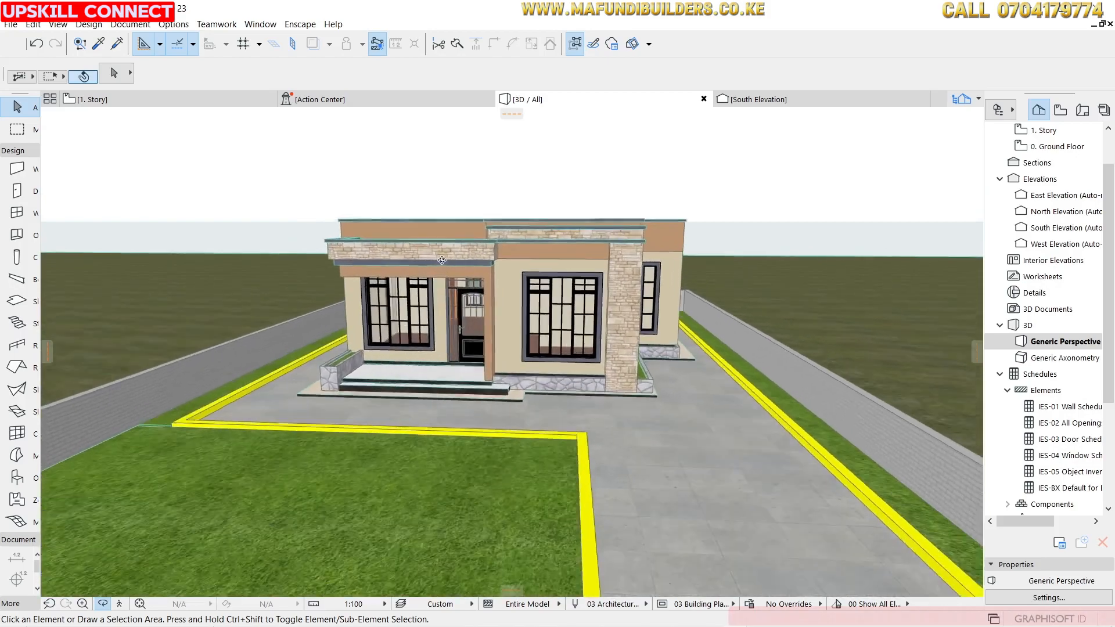
Orbit and zoom around the 3D model to inspect the house exterior and the rooms inside.
drag(592, 246, 523, 205)
drag(619, 289, 582, 251)
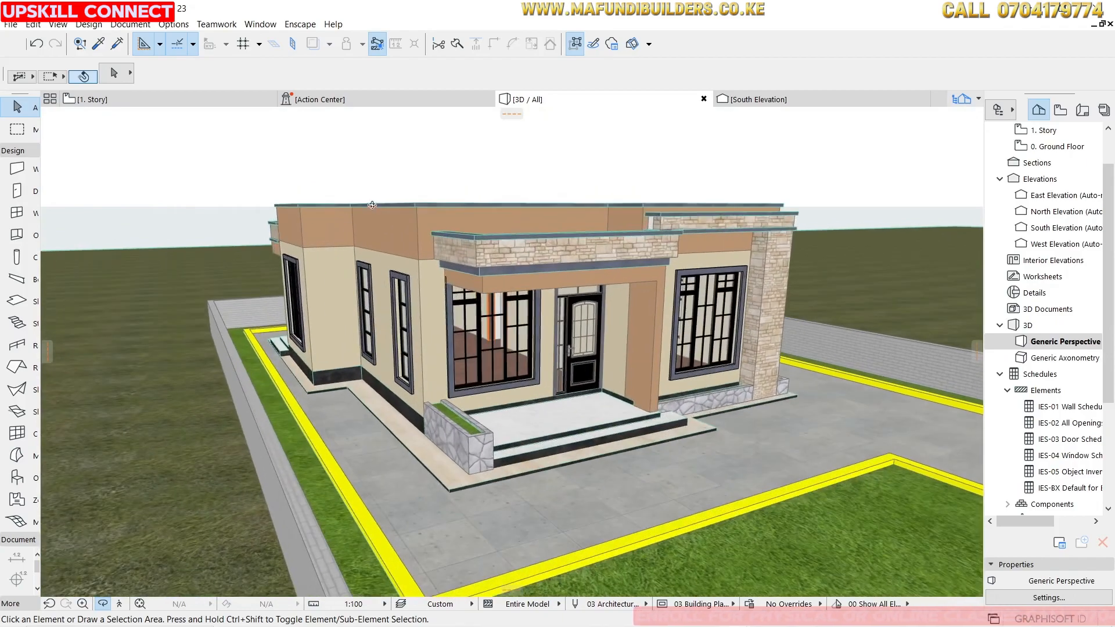
drag(372, 204, 639, 227)
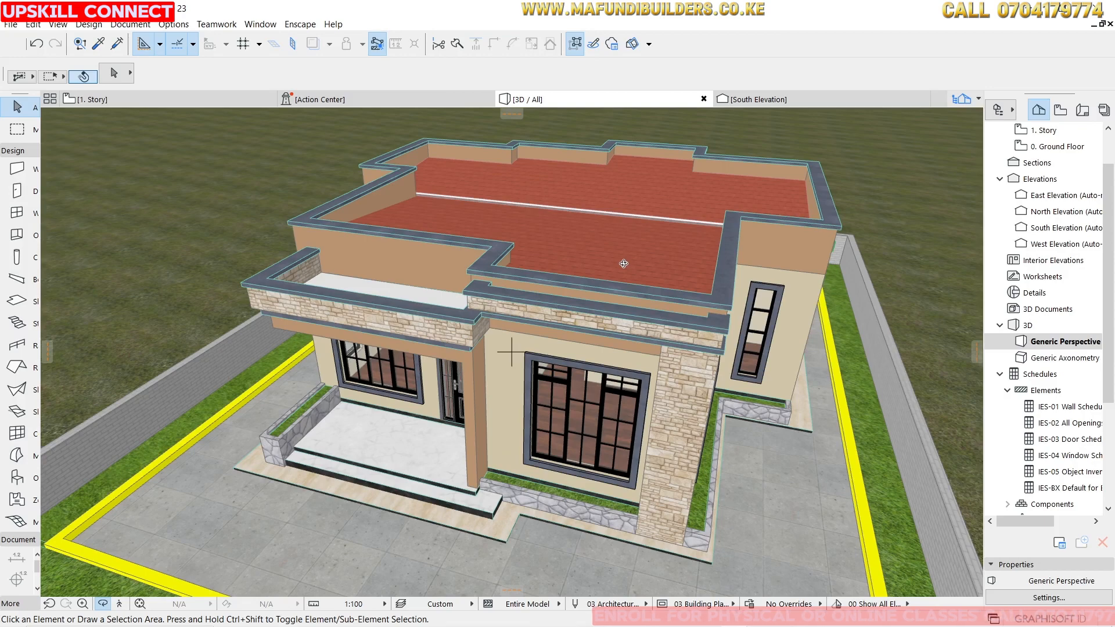
drag(605, 254, 505, 193)
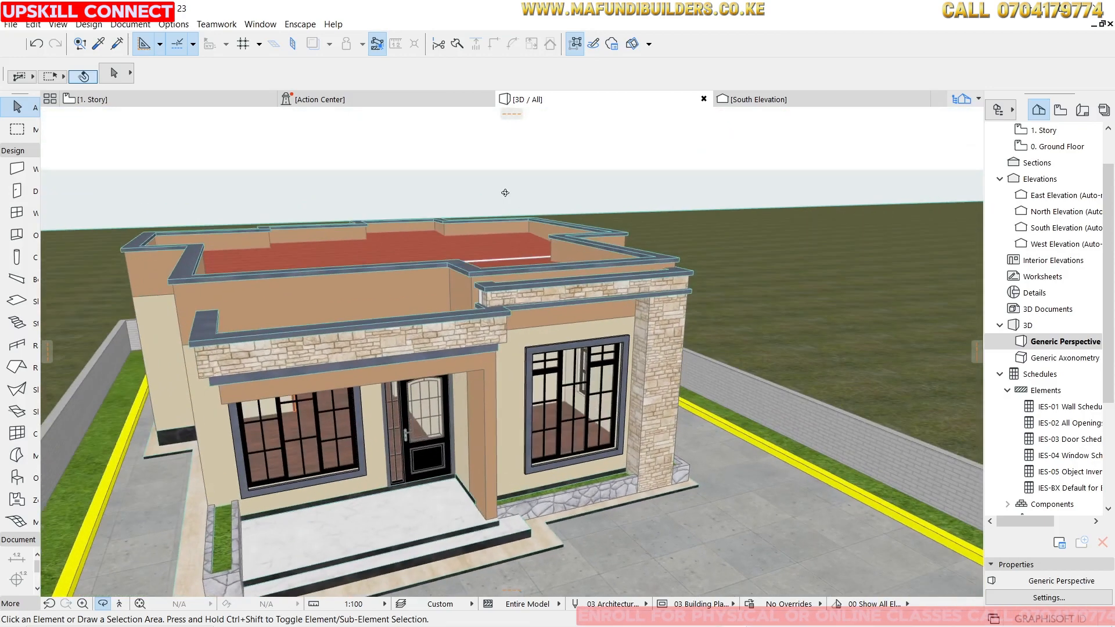
drag(456, 349, 368, 290)
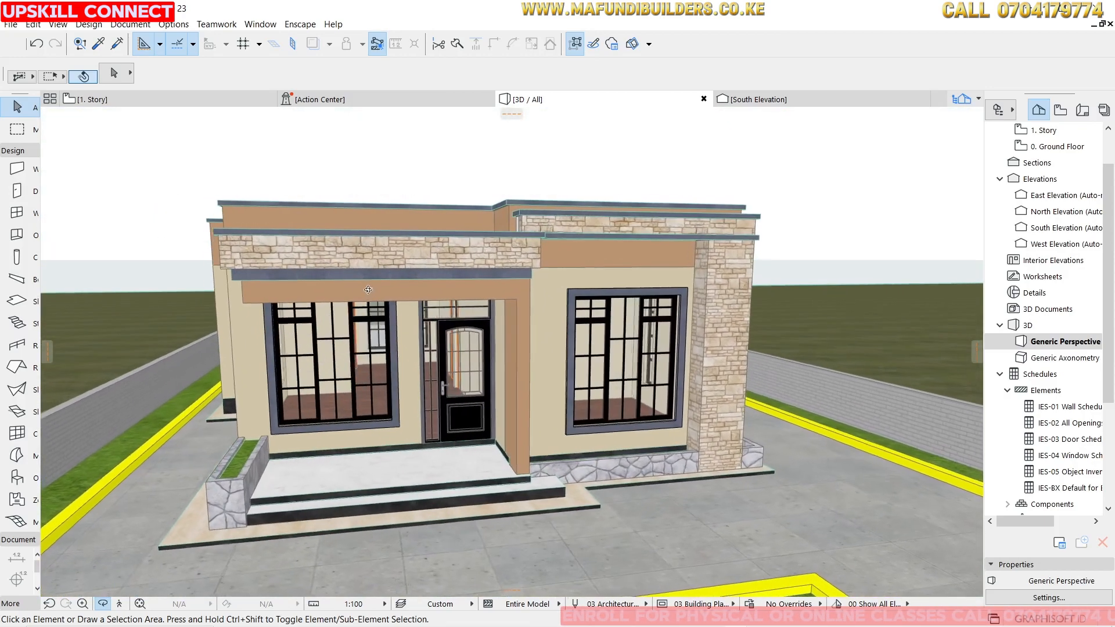
scroll(371, 286, up, 8)
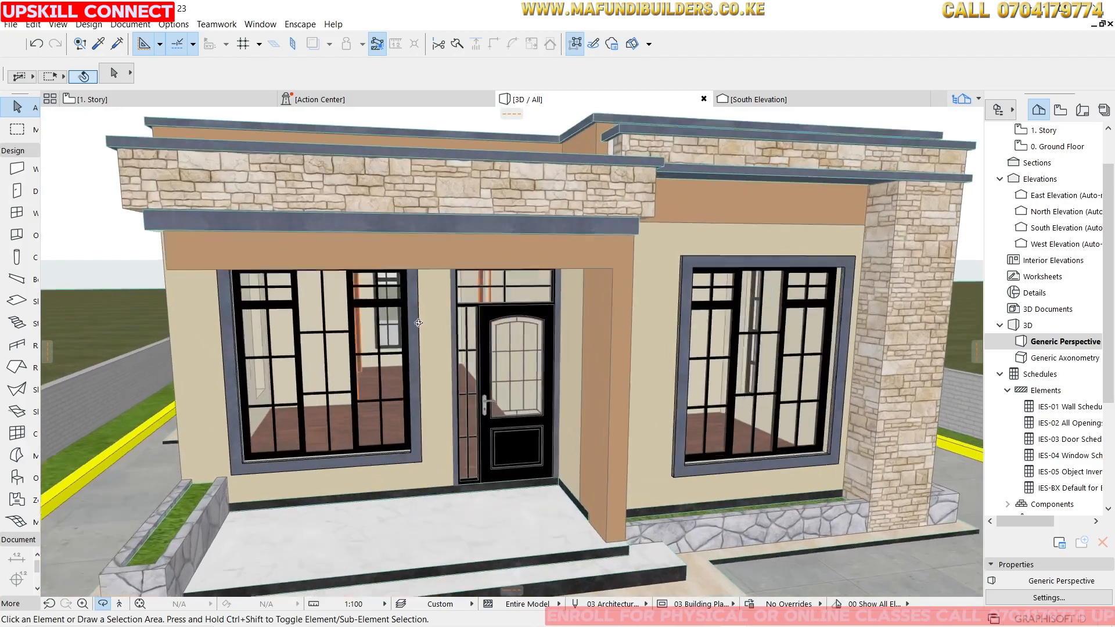
scroll(439, 311, down, 6)
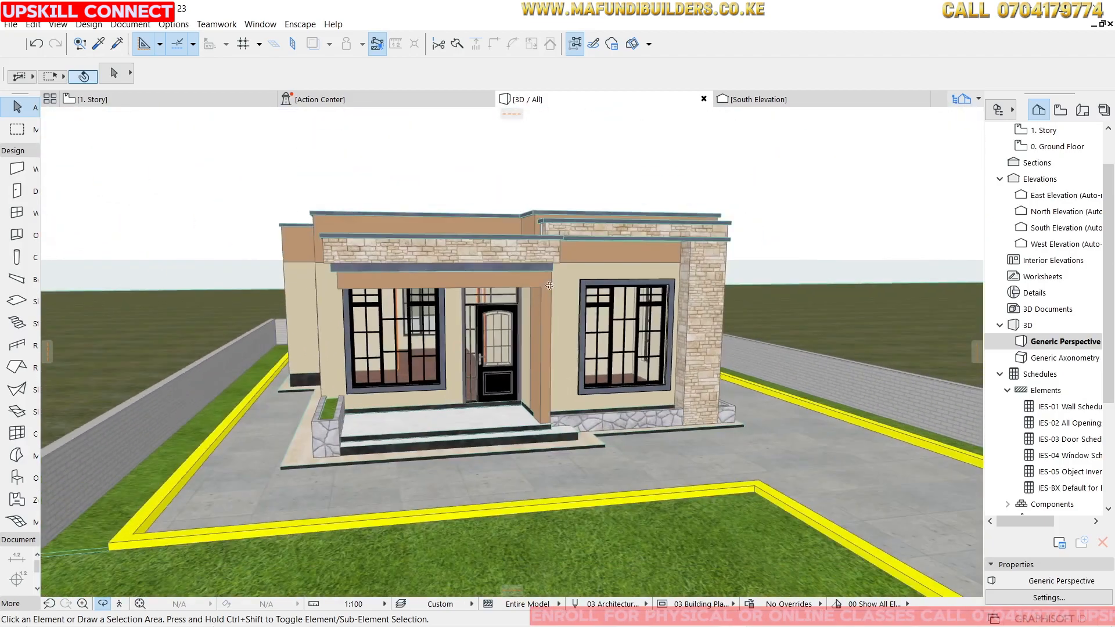
mouse_move(438, 311)
mouse_down()
mouse_move(355, 345)
mouse_move(426, 306)
mouse_up()
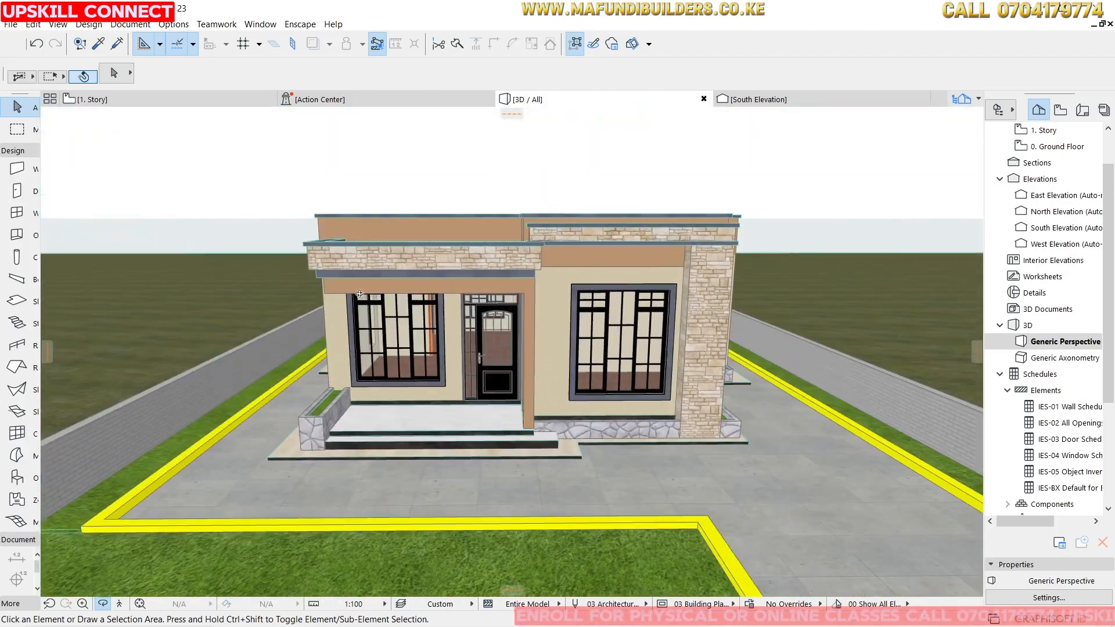
scroll(425, 306, up, 5)
scroll(426, 306, up, 10)
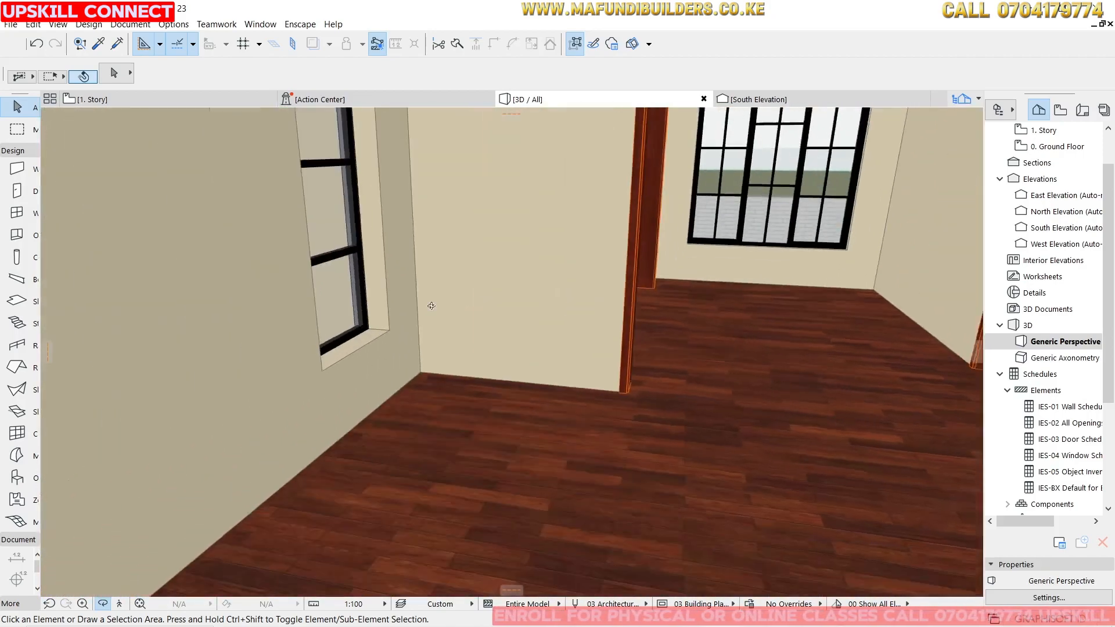
drag(431, 306, 500, 302)
scroll(574, 294, down, 2)
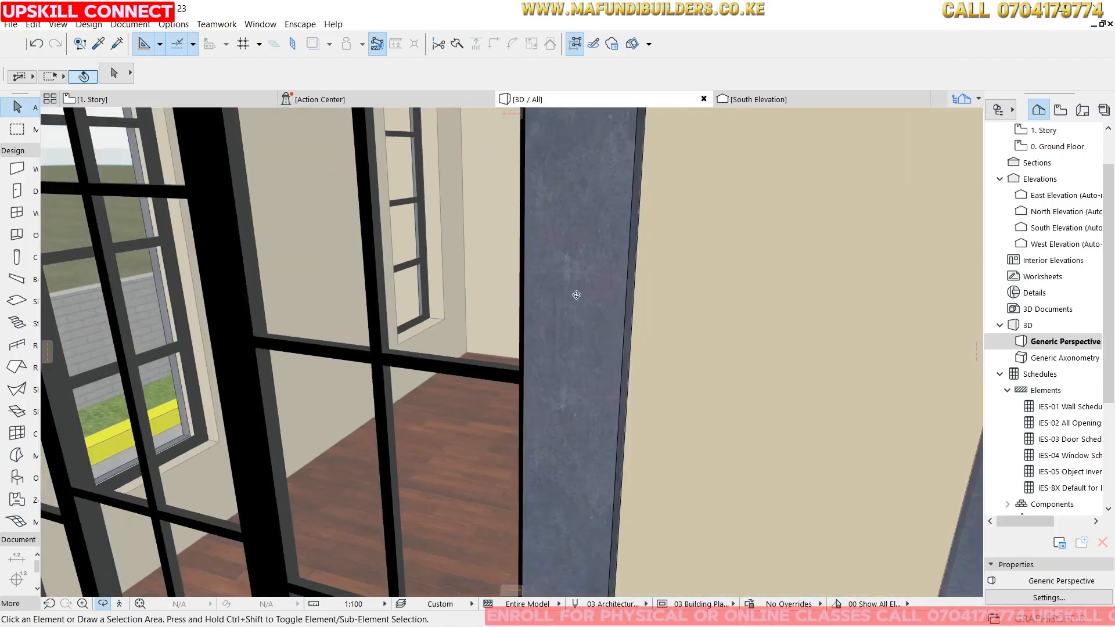
scroll(578, 293, up, 3)
Open the floor plan and switch it to the 0. Ground Floor story.
mouse_move(124, 103)
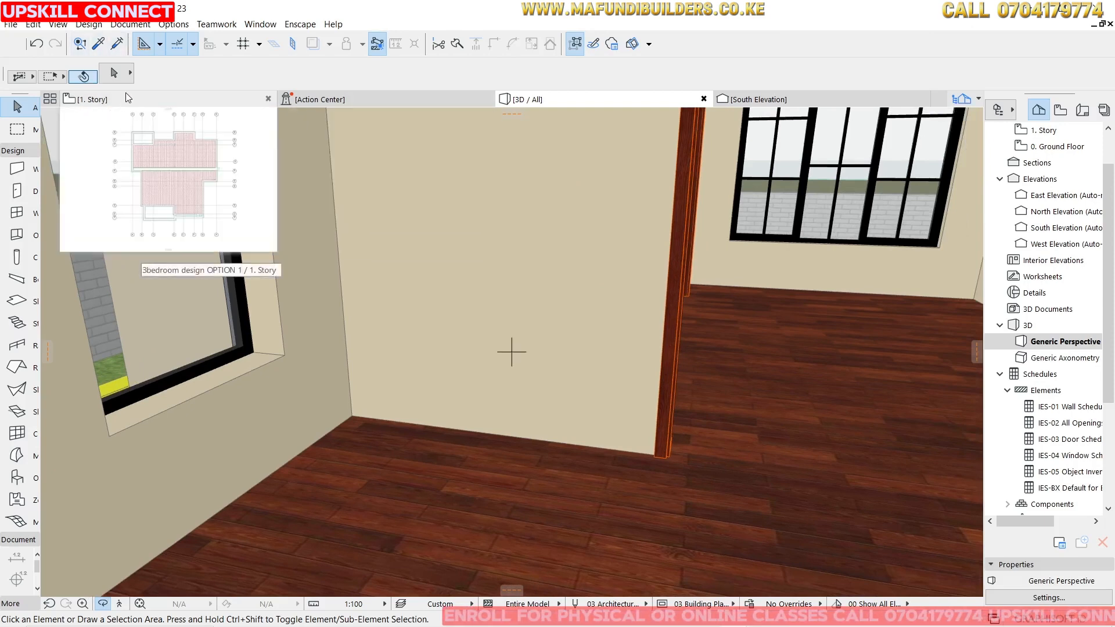
click(128, 98)
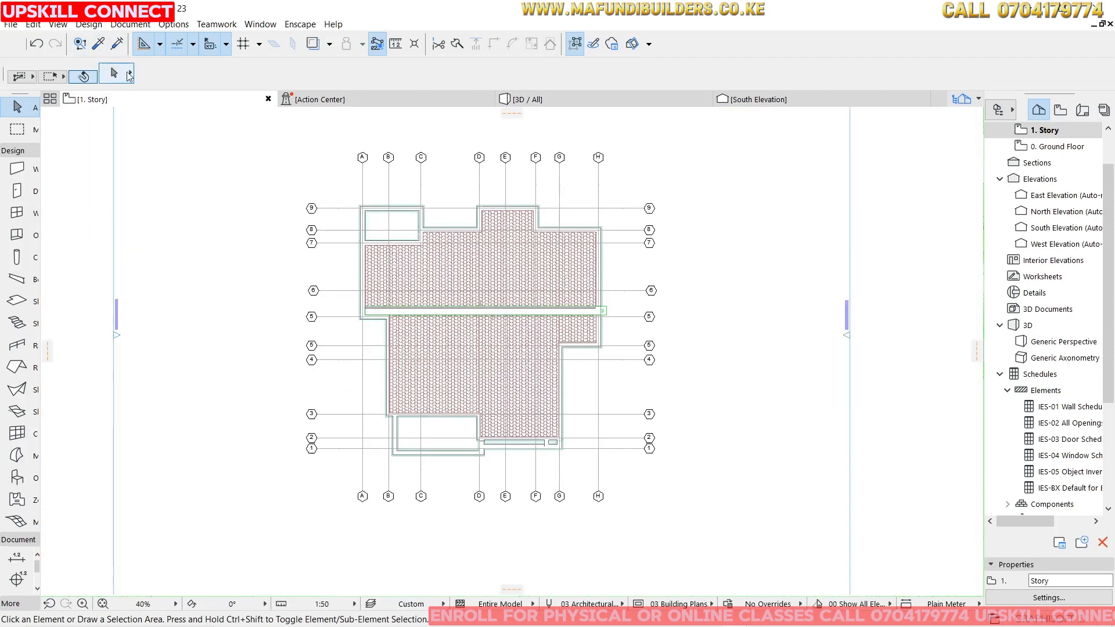
right_click(154, 99)
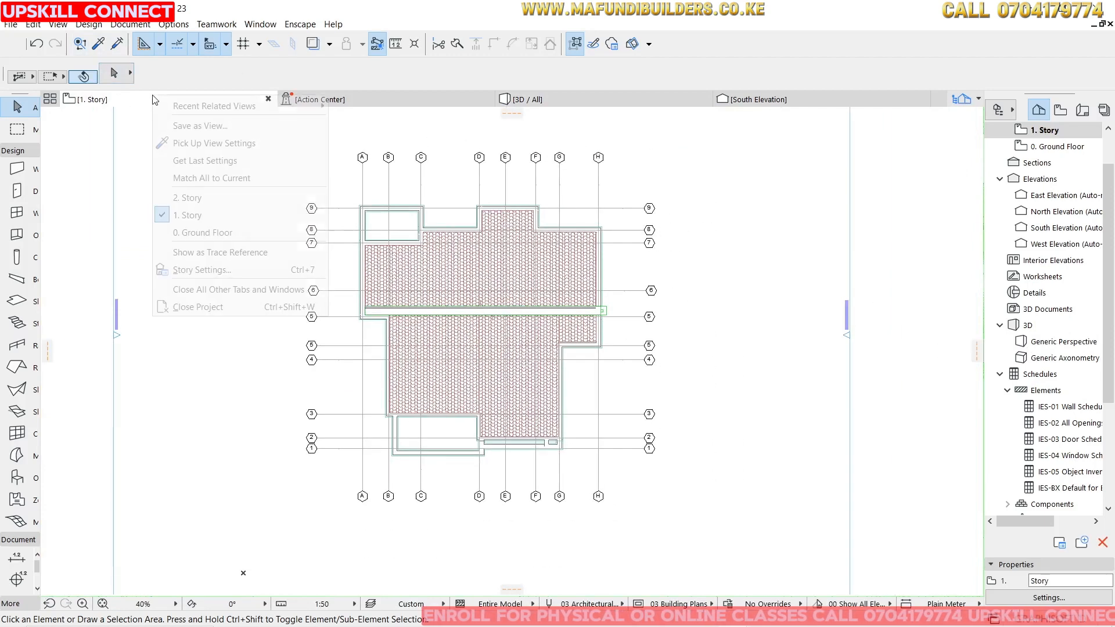
click(201, 233)
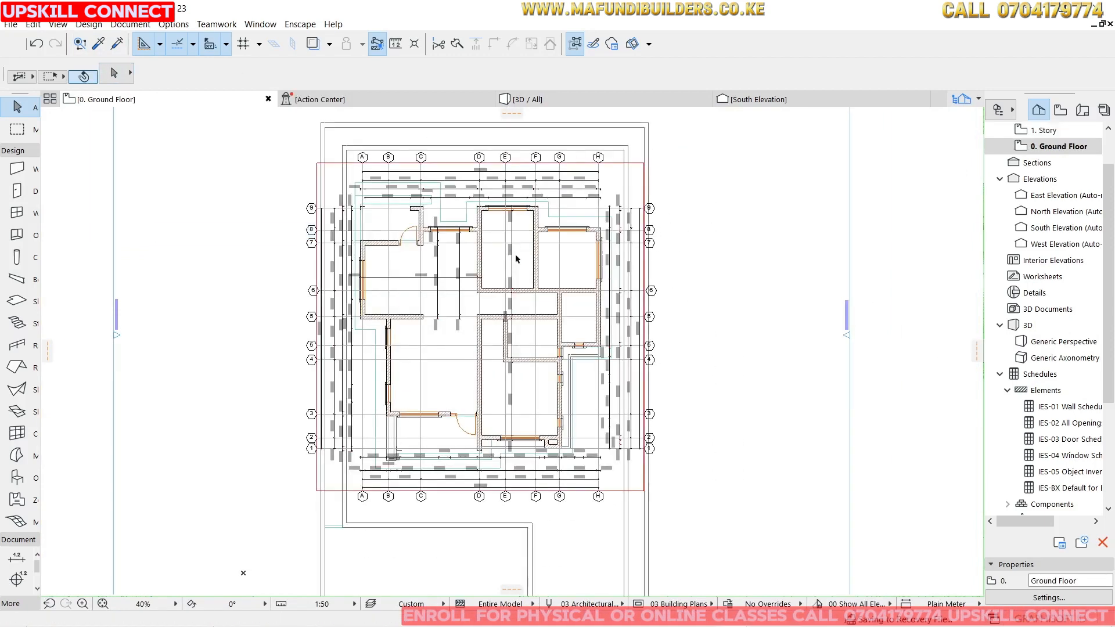
Hide the layers of the site slab and of the dimensions in the ground floor plan.
scroll(519, 258, up, 4)
scroll(521, 260, down, 4)
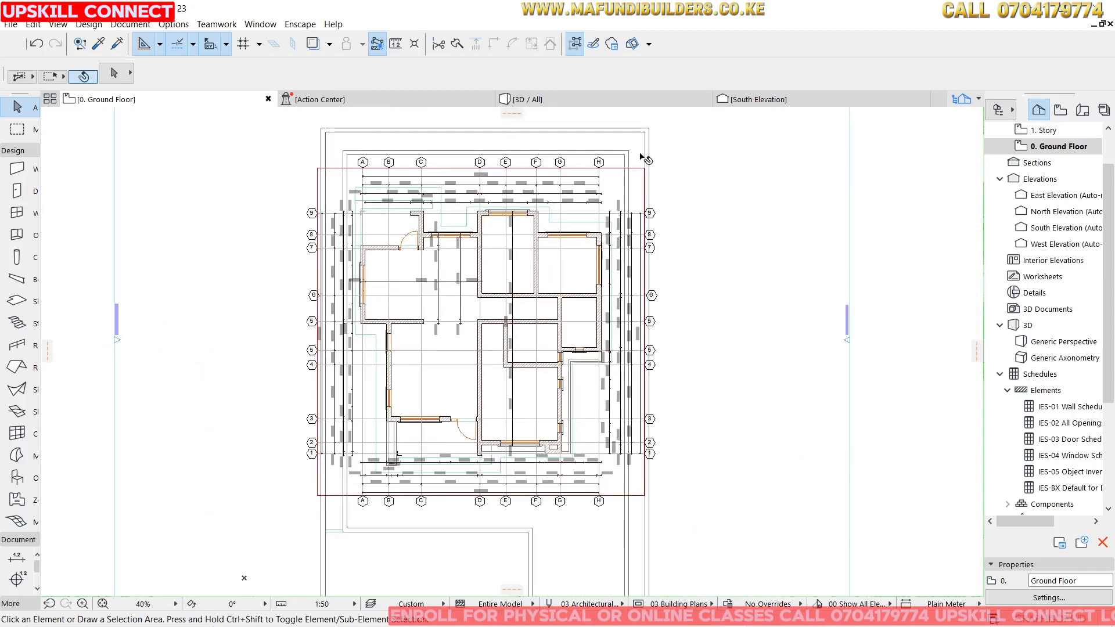
click(677, 162)
right_click(681, 161)
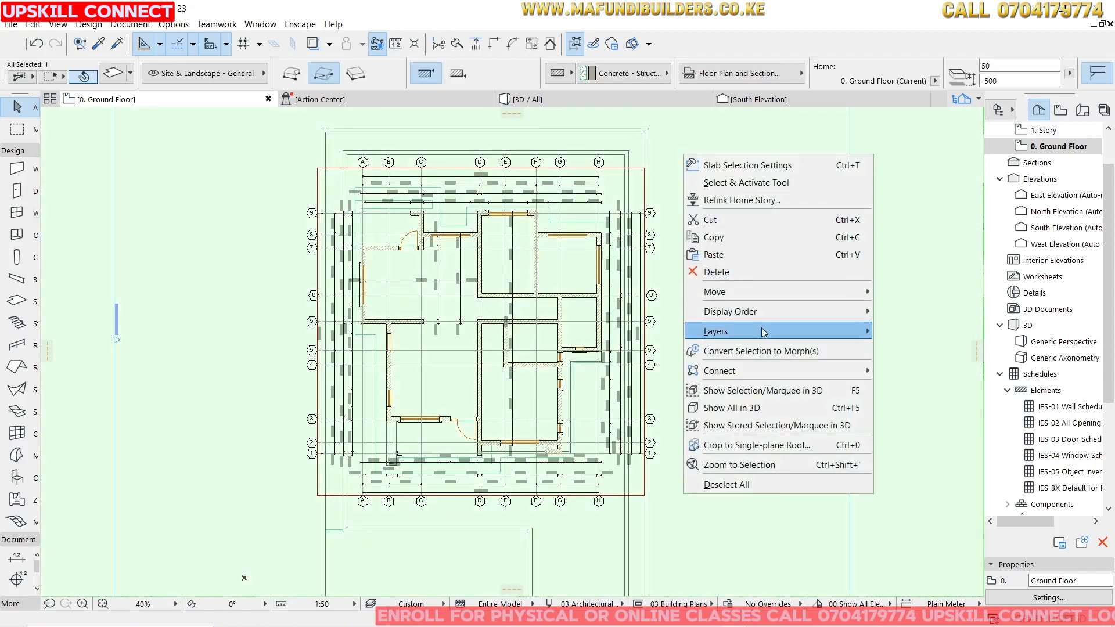
click(894, 348)
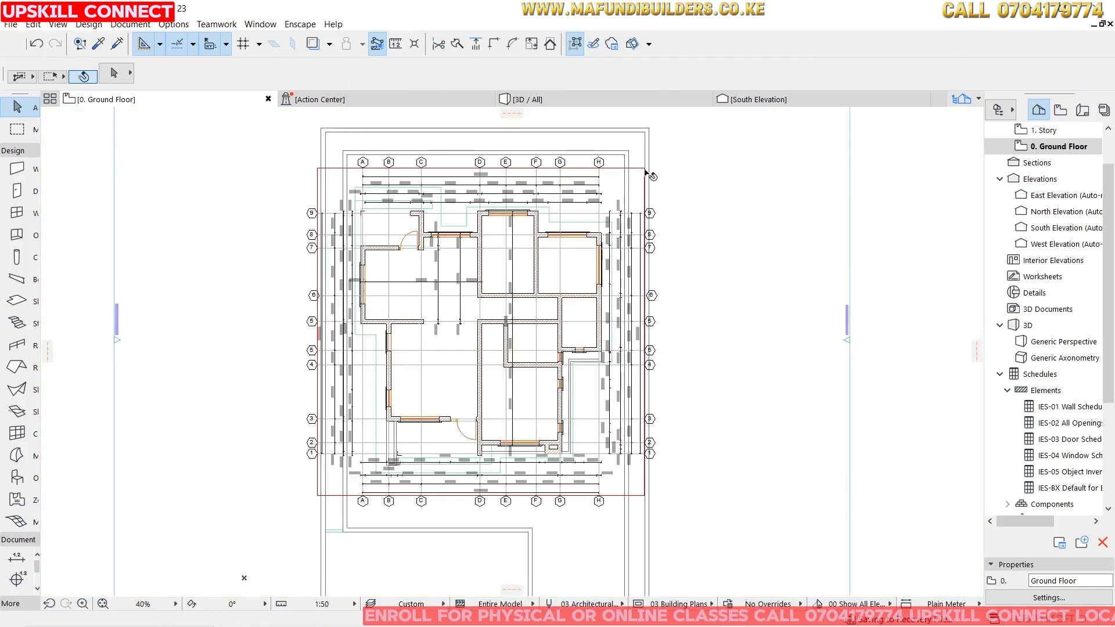
click(646, 213)
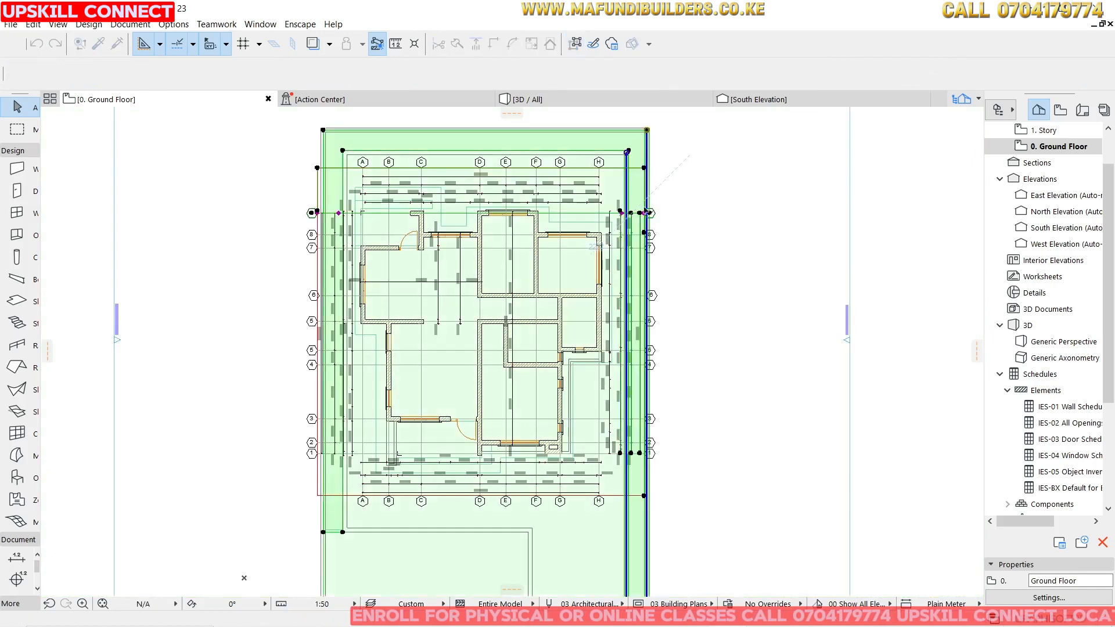
right_click(676, 117)
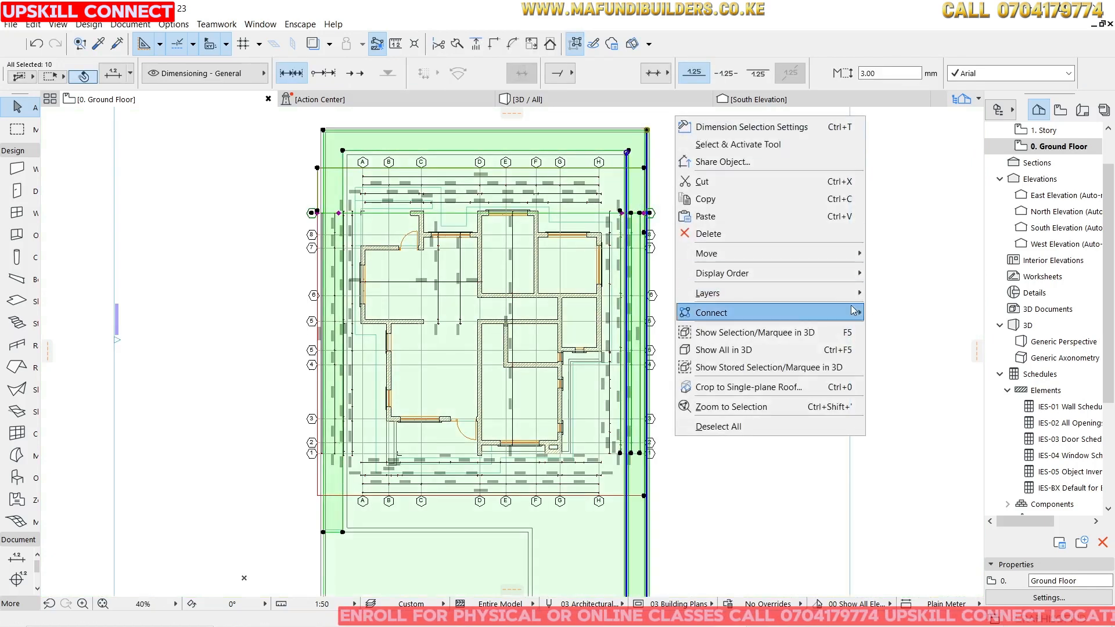
click(888, 312)
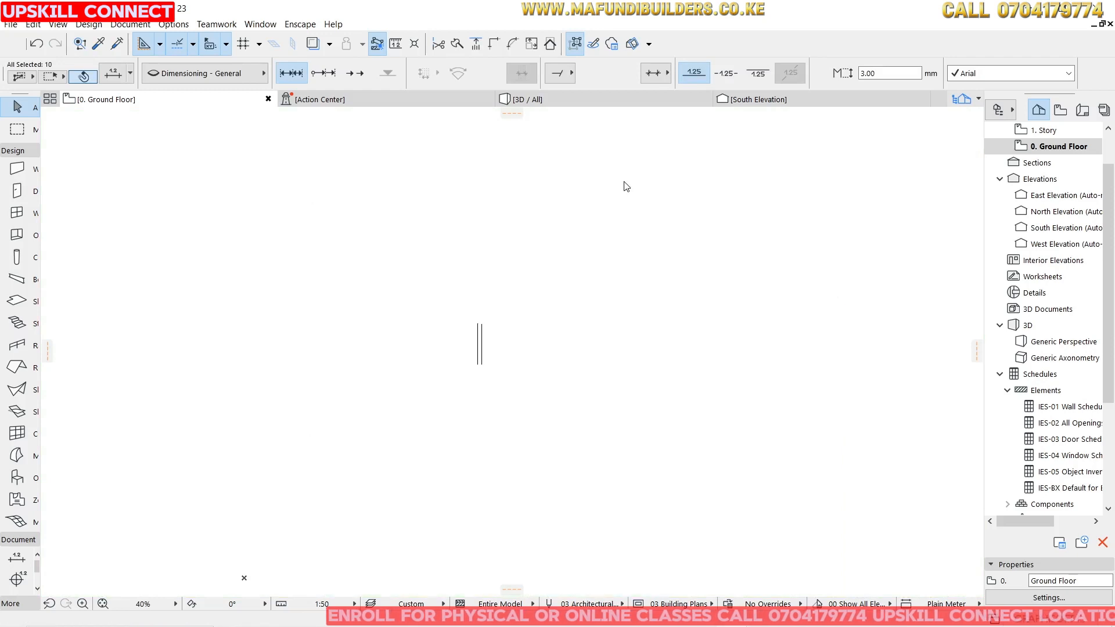
scroll(420, 273, up, 5)
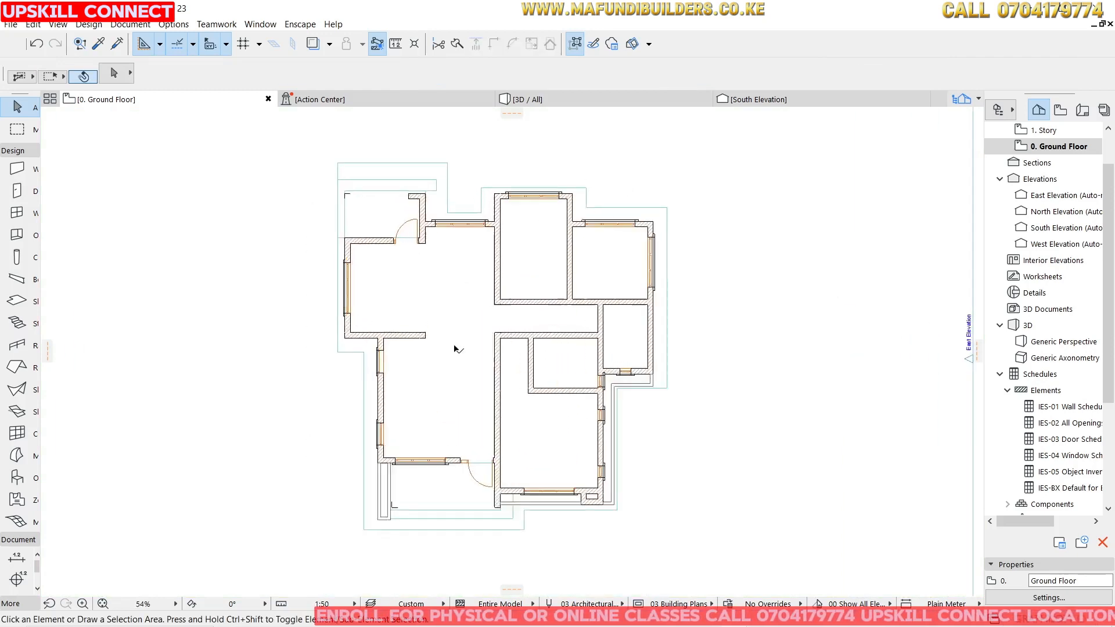
Move the entrance door about 56 mm so its jamb meets the wall corner.
scroll(436, 270, down, 4)
scroll(554, 284, up, 3)
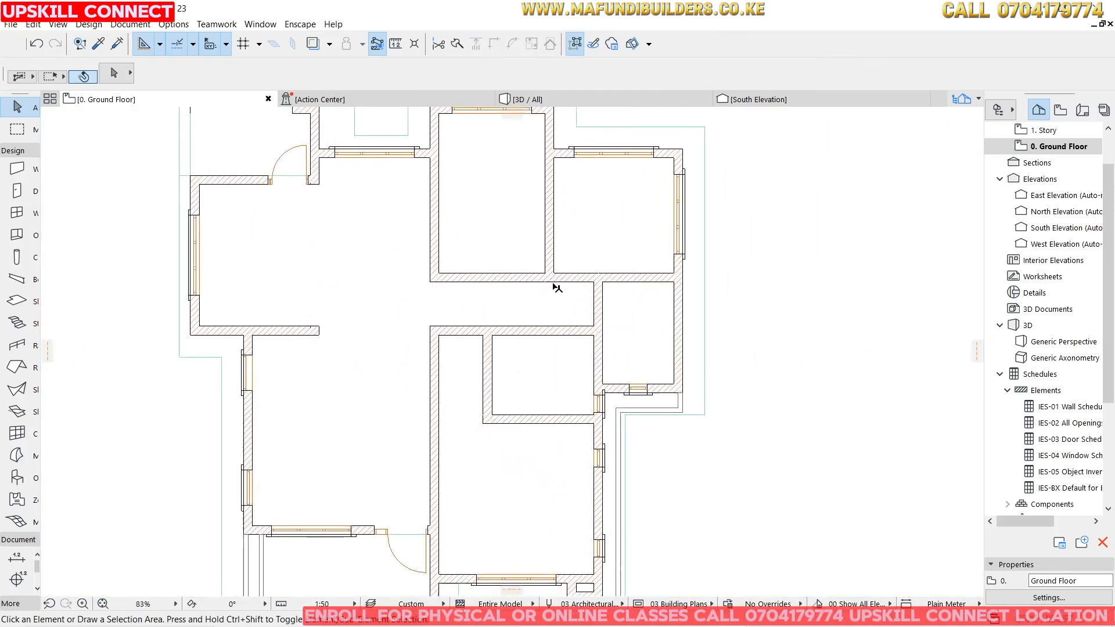
scroll(488, 308, down, 1)
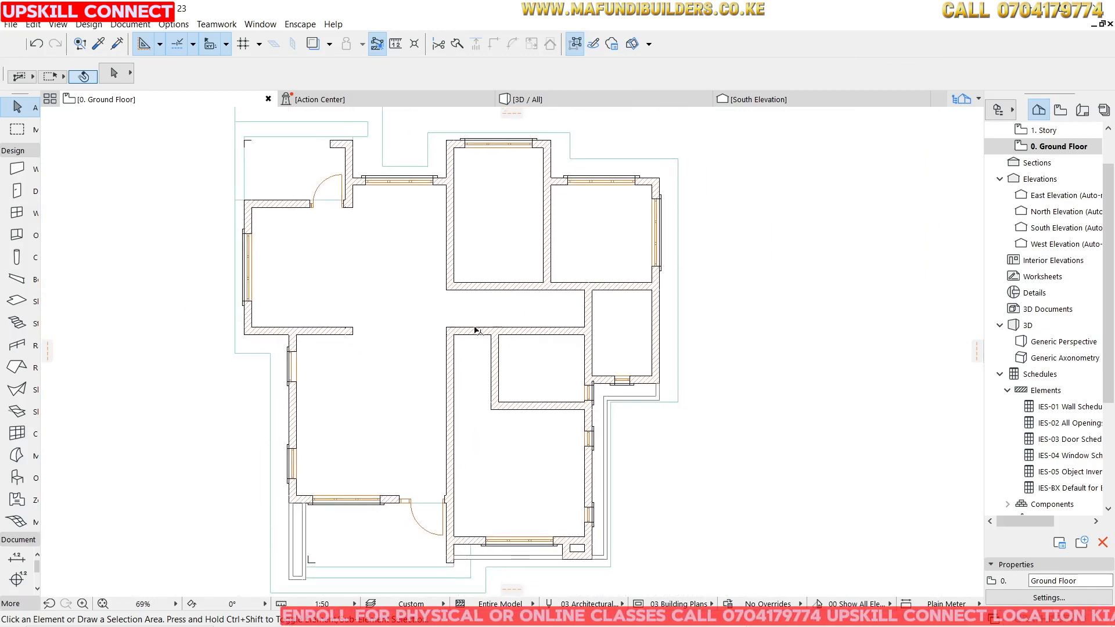
scroll(335, 180, up, 5)
click(343, 200)
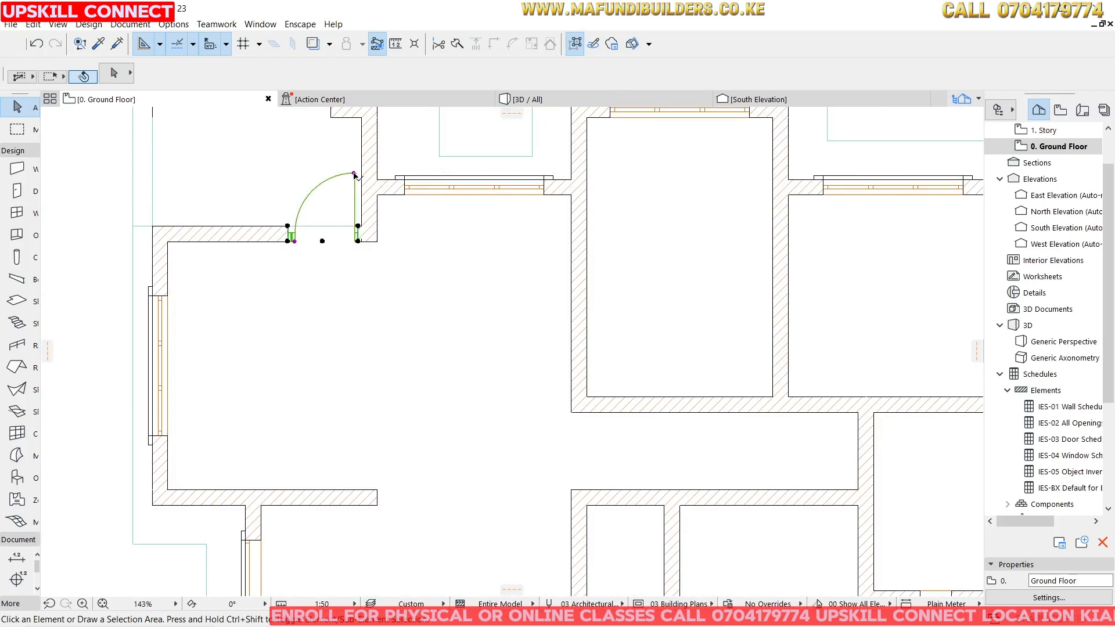
scroll(357, 231, up, 3)
click(359, 223)
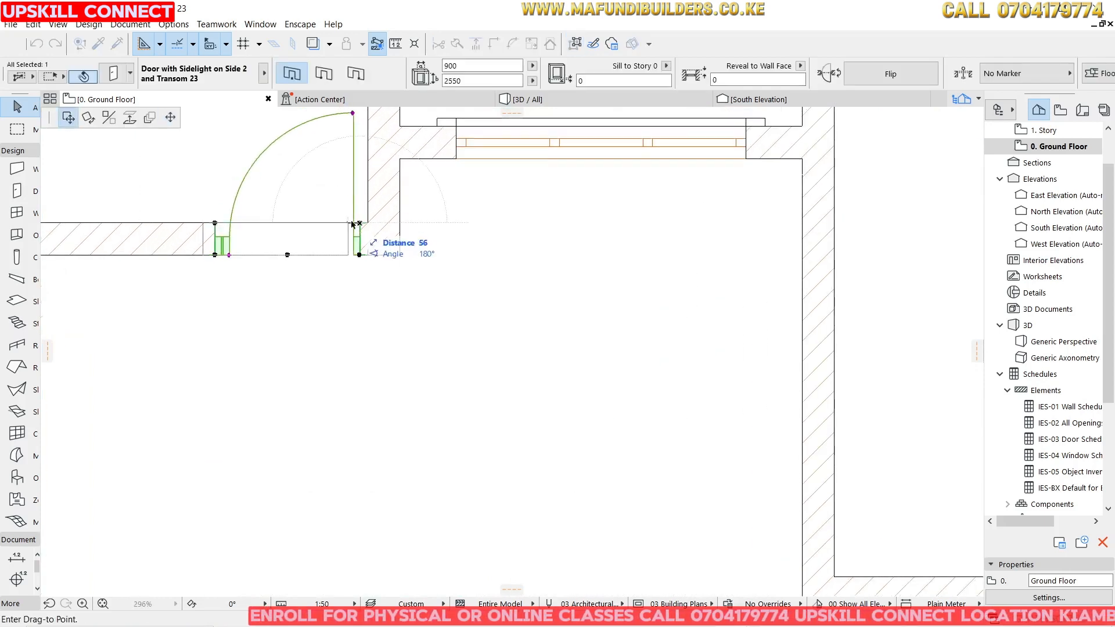
click(367, 223)
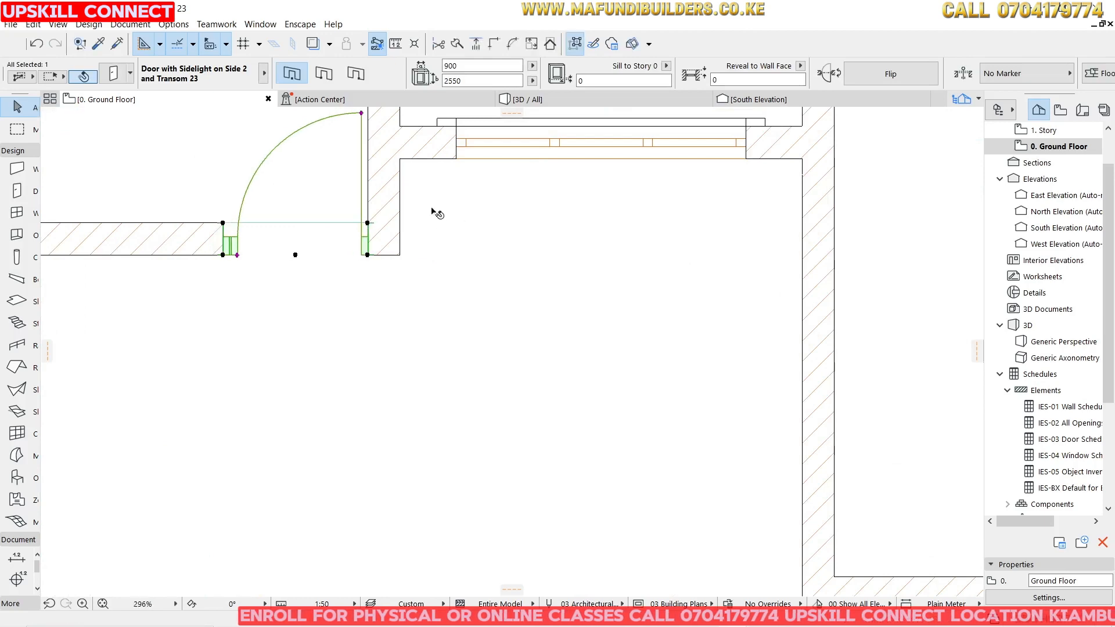
Open the Door tool settings and choose Door with Transom 23 from the Hinged Doors folder.
scroll(341, 233, down, 10)
click(688, 213)
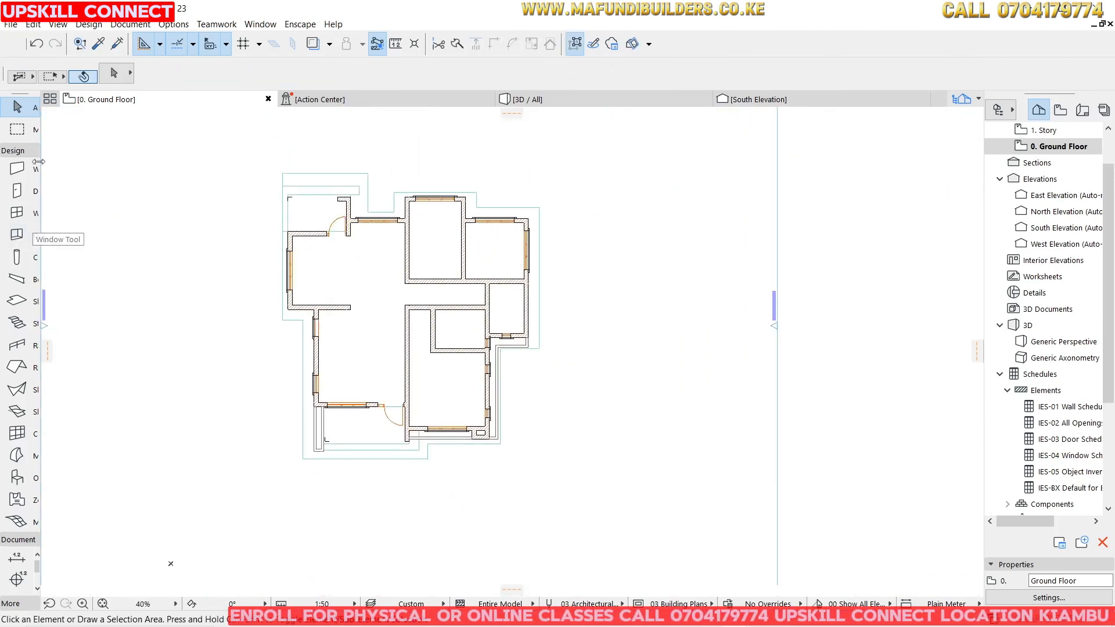
scroll(441, 250, up, 7)
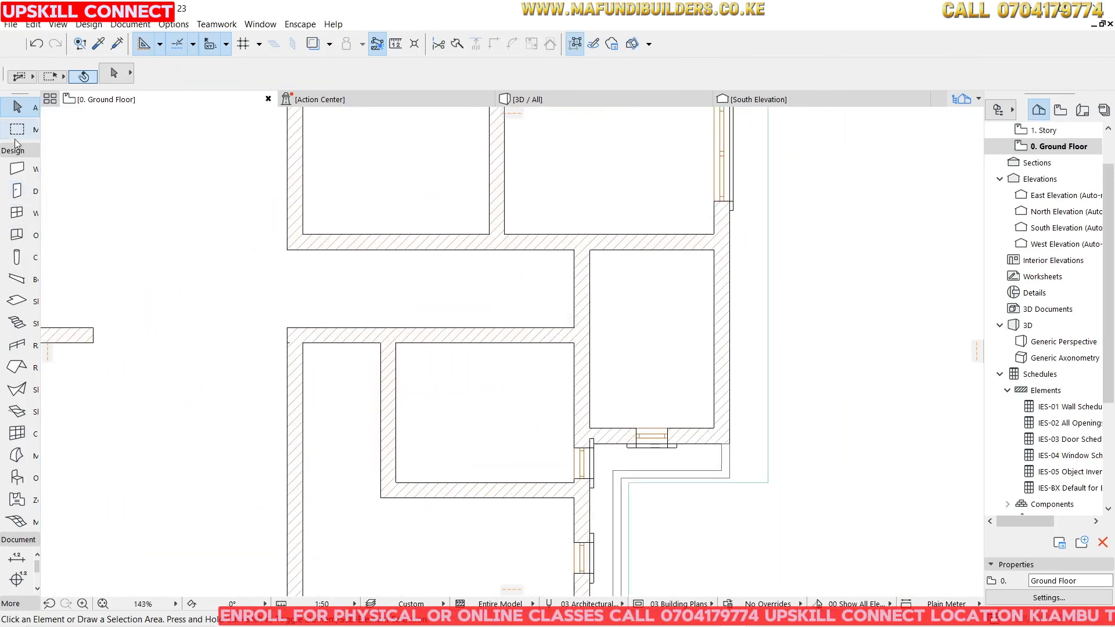
click(17, 191)
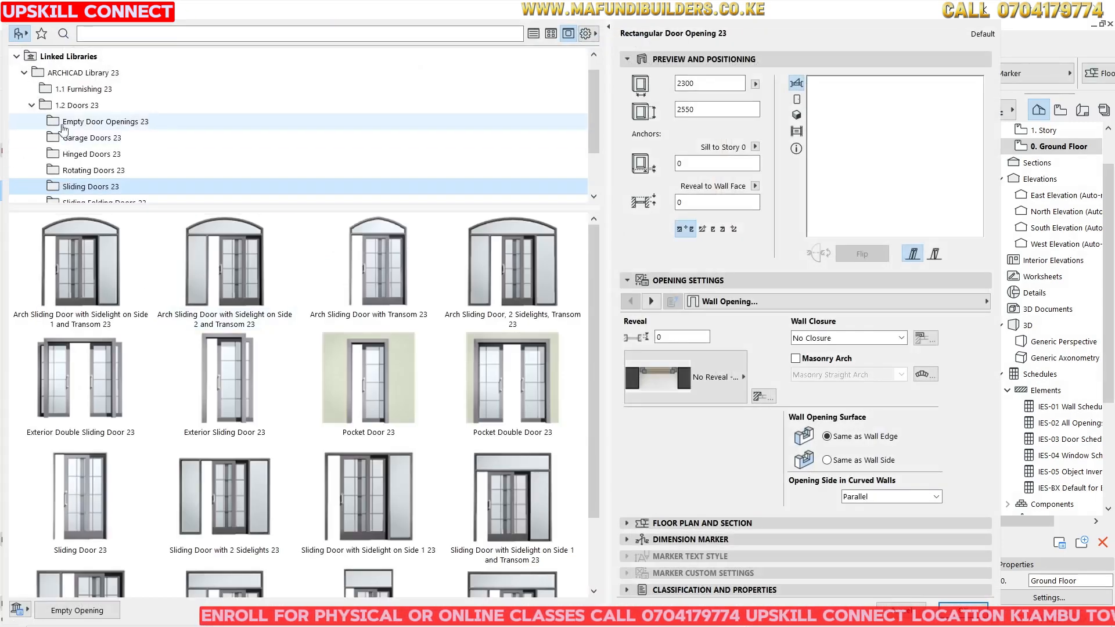
click(71, 154)
scroll(290, 400, down, 2)
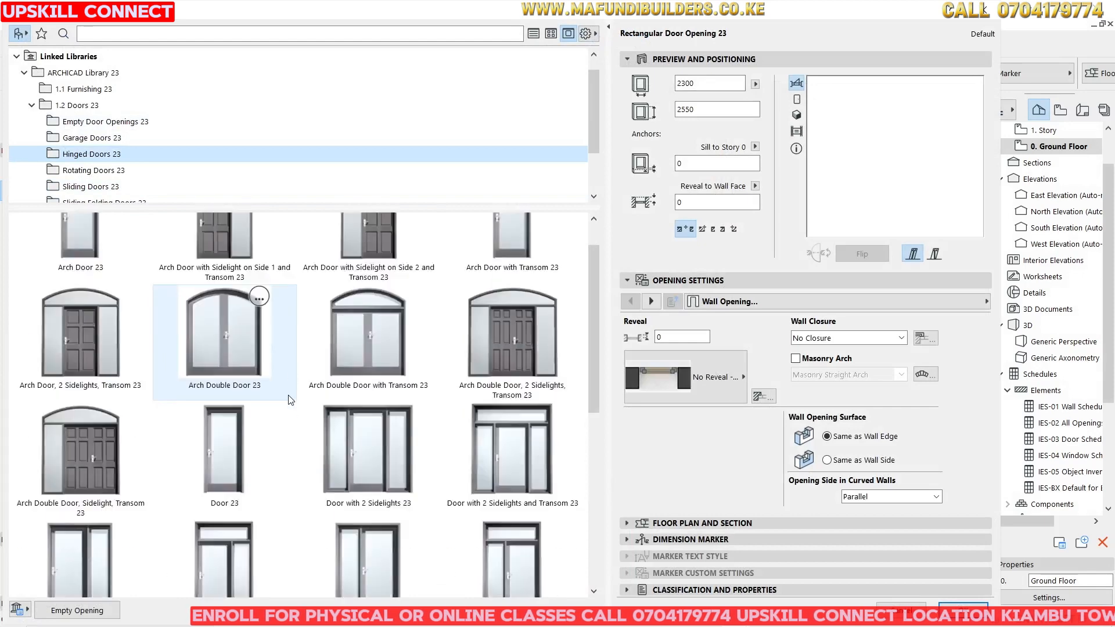
scroll(290, 399, down, 3)
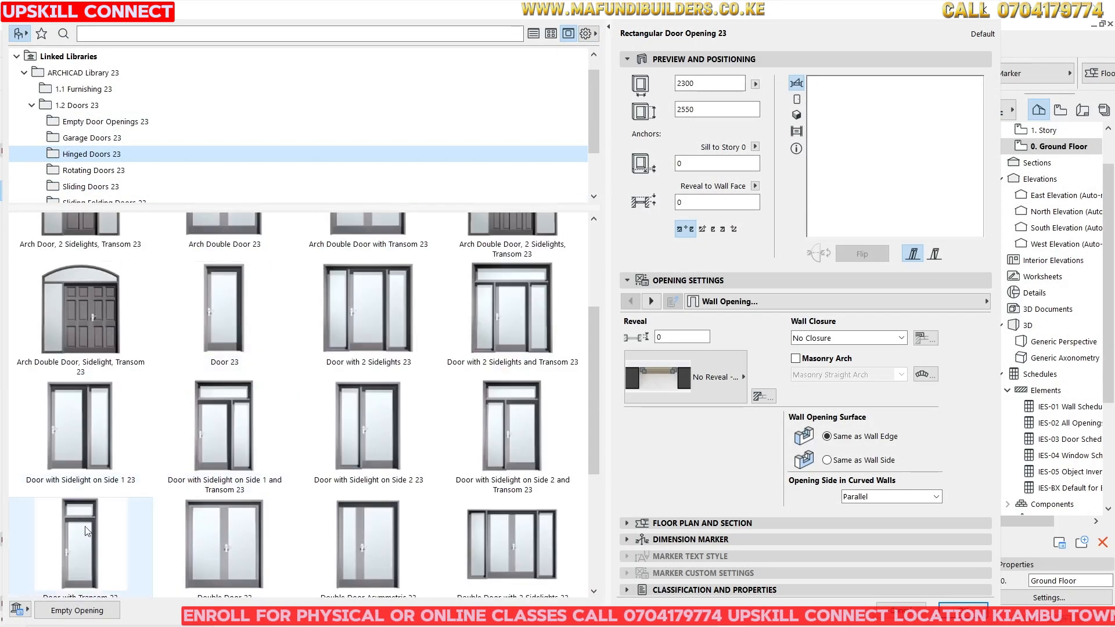
click(87, 530)
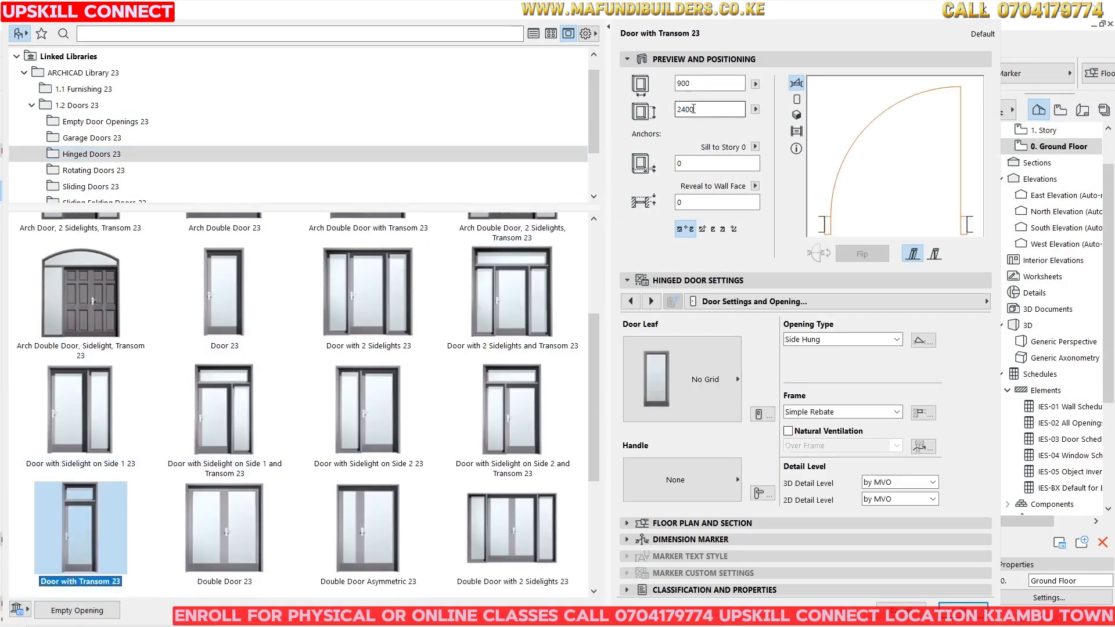
Set the door height to 2550 mm.
double_click(693, 110)
text(2)
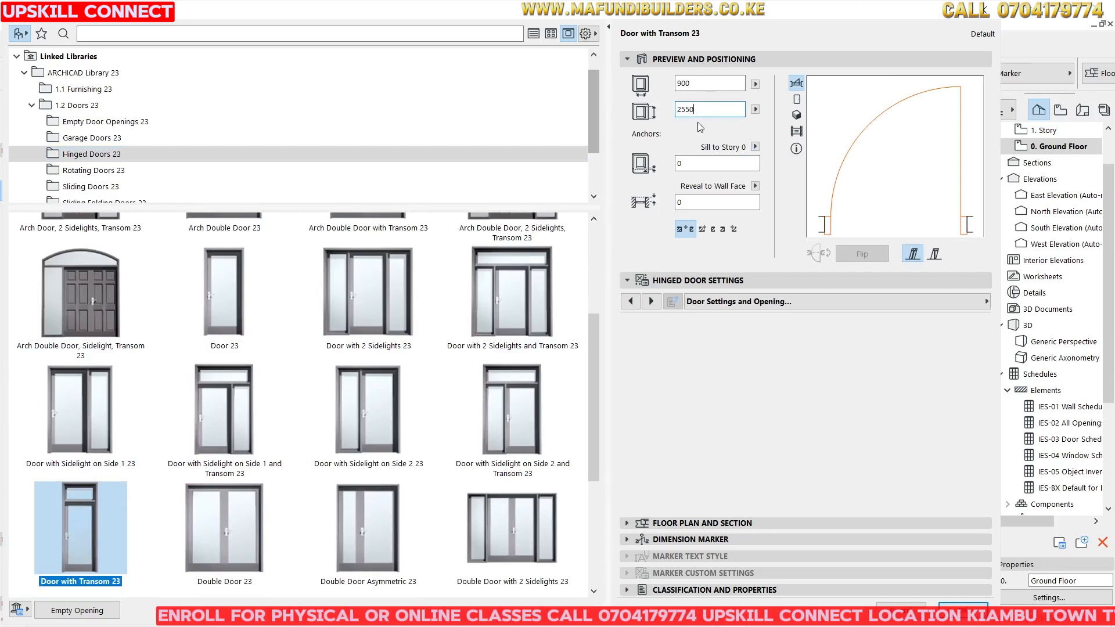
double_click(714, 107)
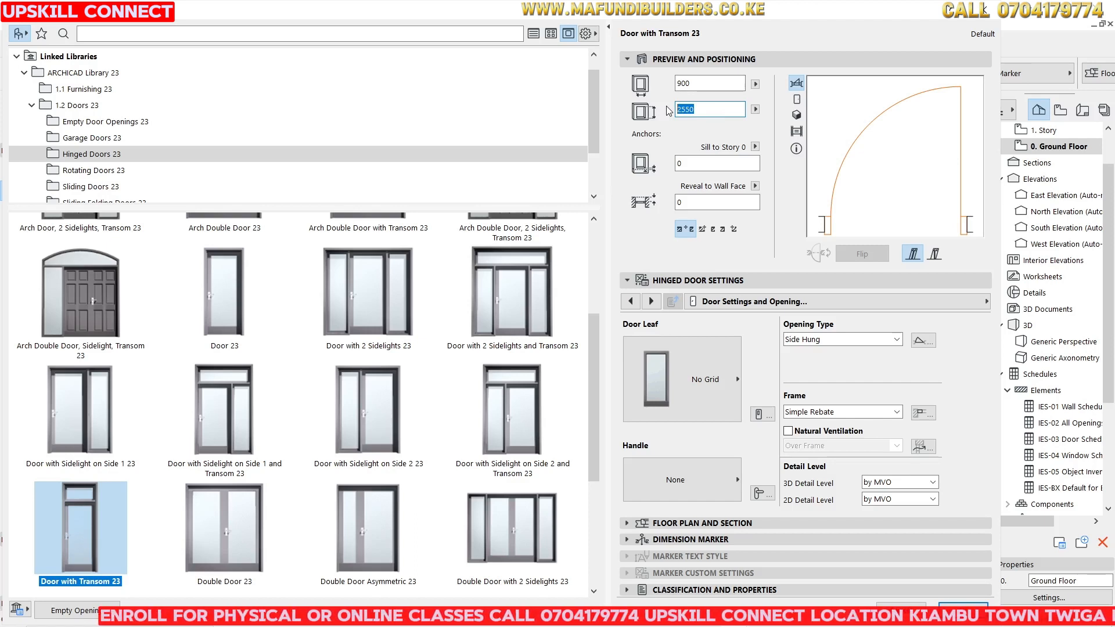
text(2)
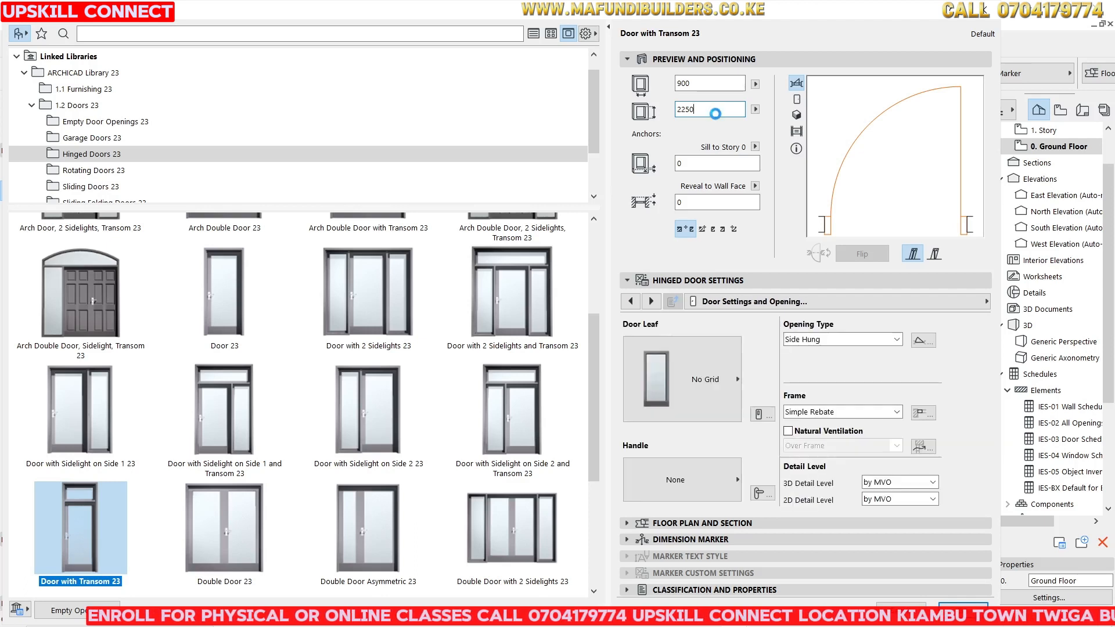
click(680, 106)
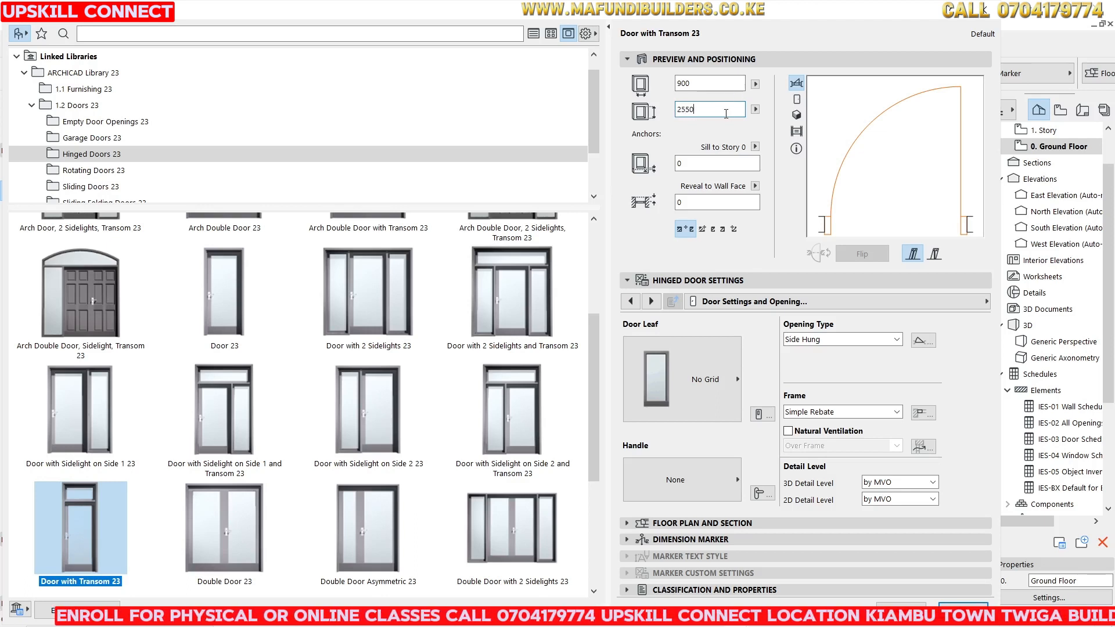
drag(699, 108, 652, 111)
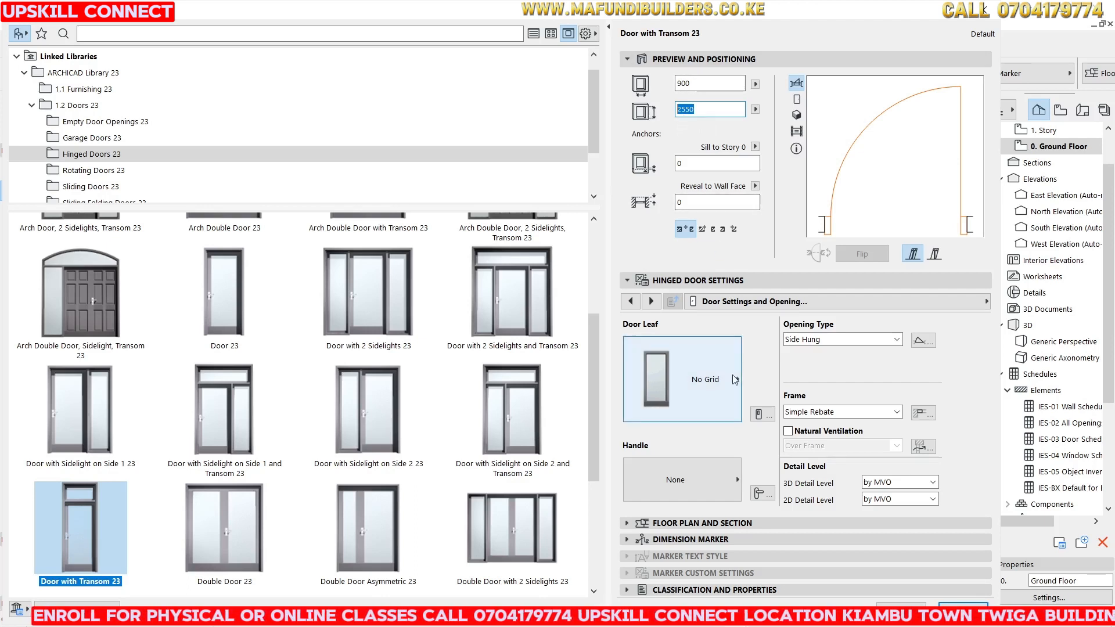
click(683, 83)
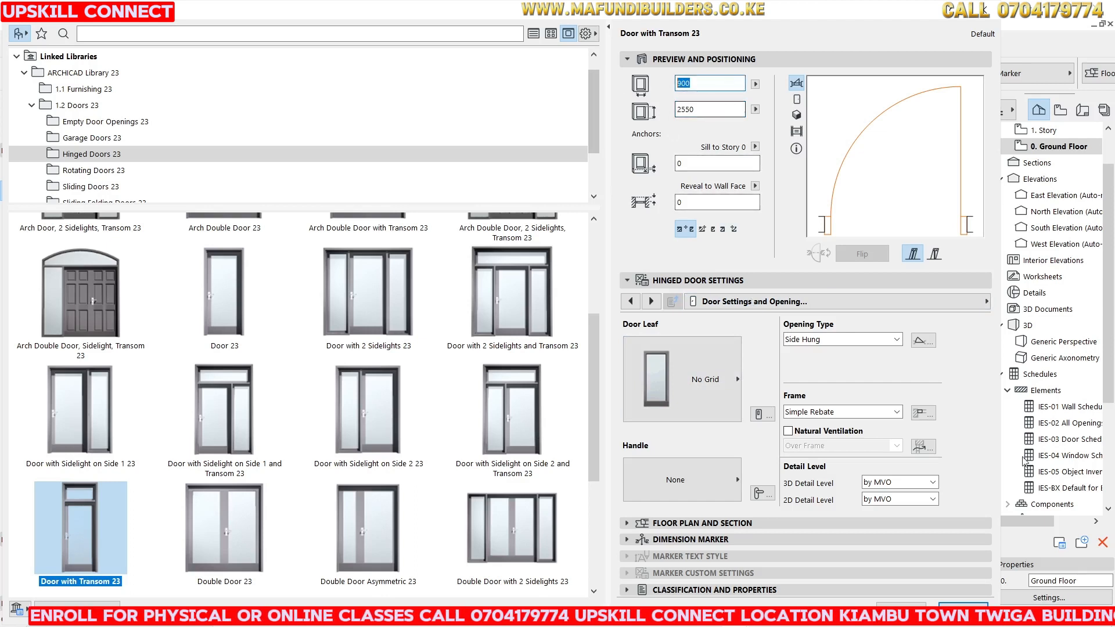
Set the door leaf to Style 2 and the handle to Handle 4.
click(711, 367)
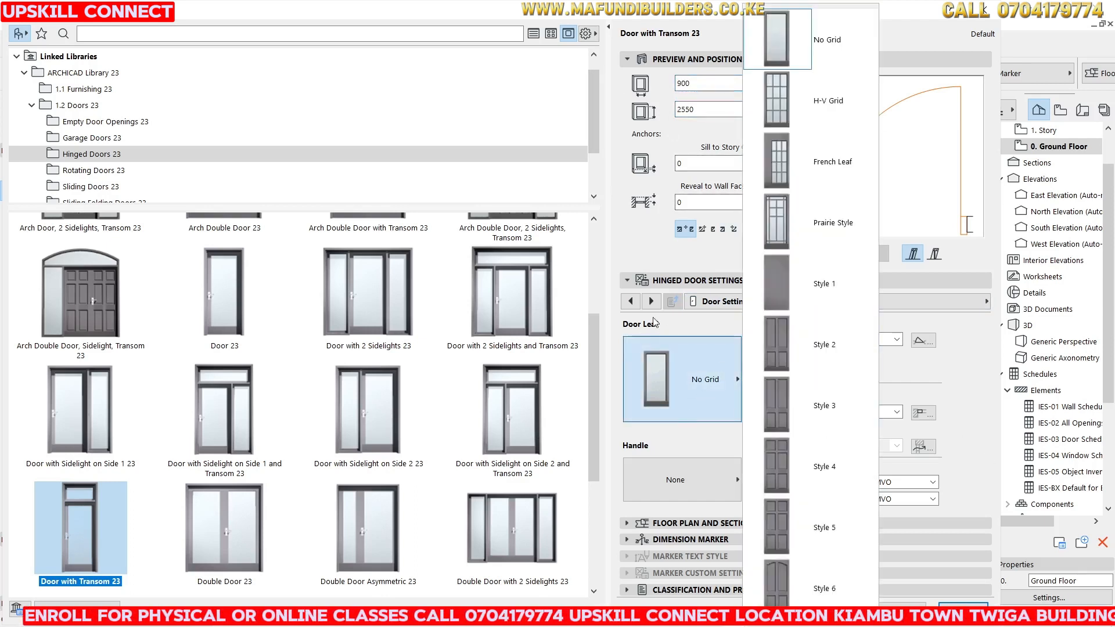
click(794, 339)
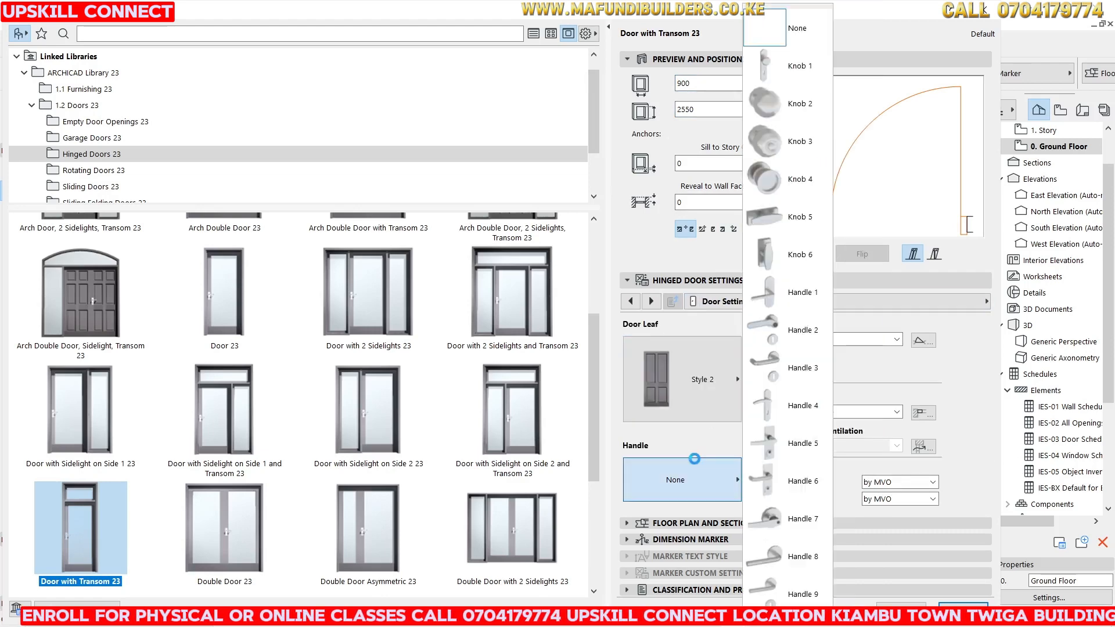
click(705, 479)
click(765, 395)
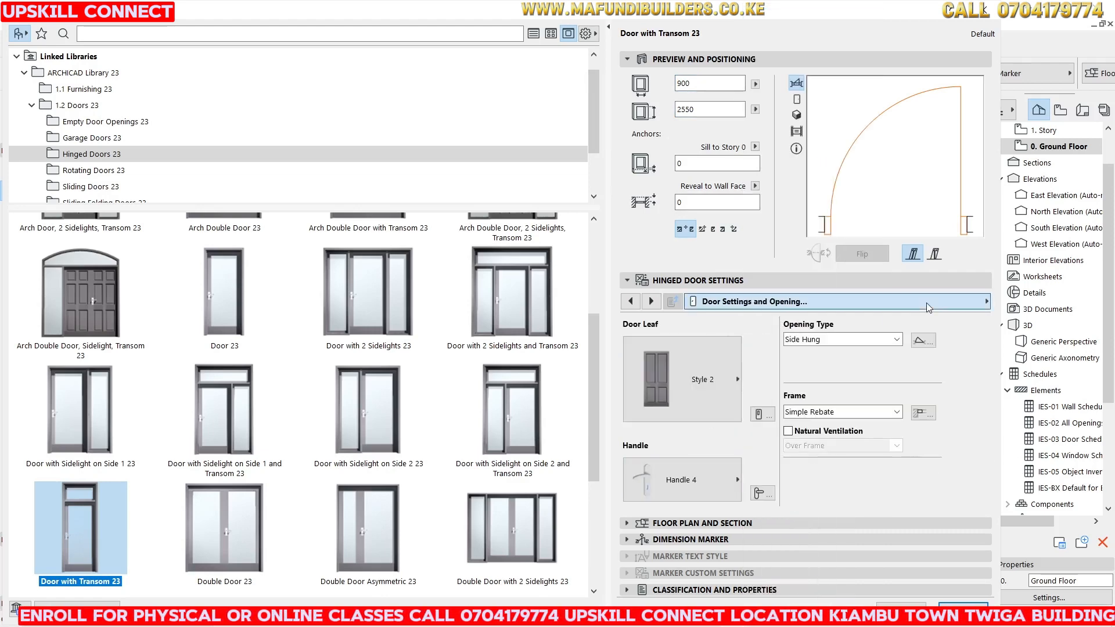
In the model attributes, enable uniform door surfaces and set them to Wood - Mahogany Vertical.
click(749, 301)
scroll(566, 308, up, 2)
click(511, 264)
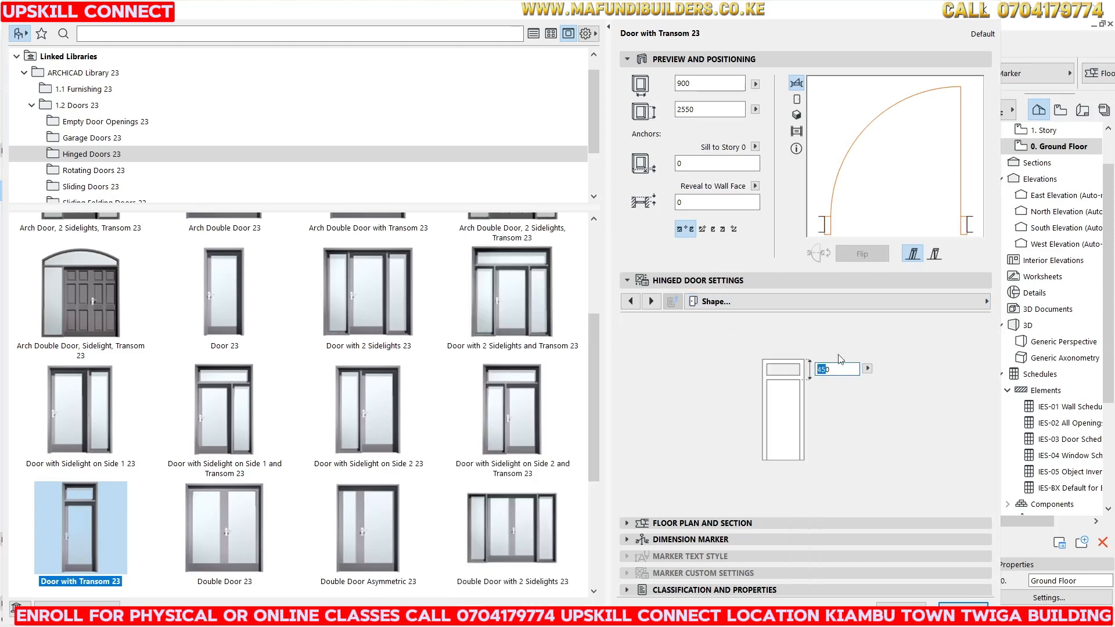
click(943, 303)
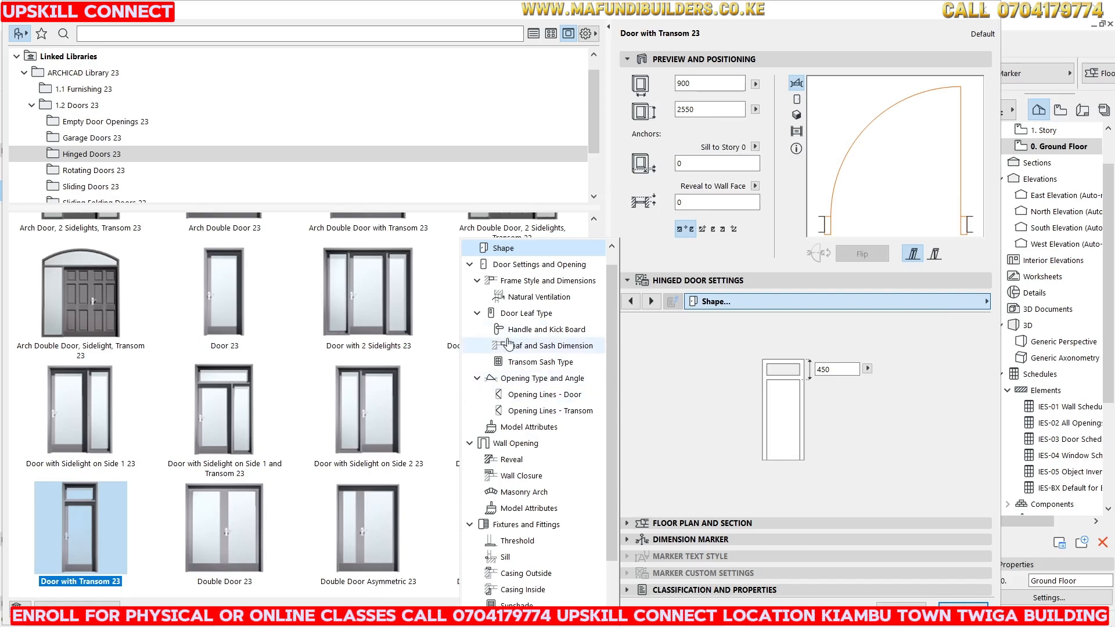
click(528, 427)
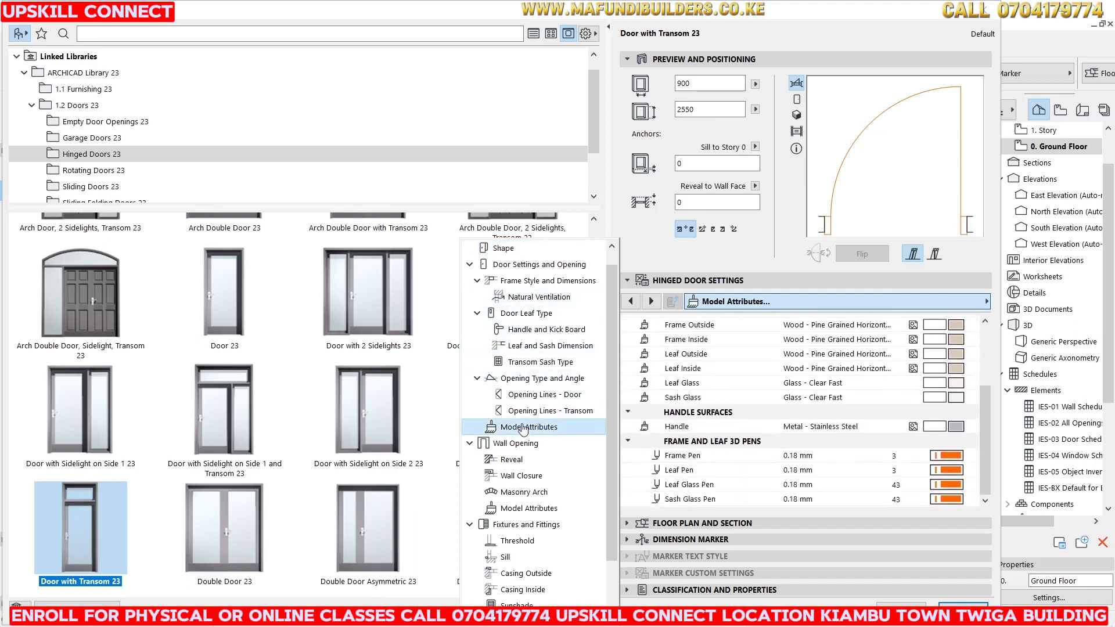
scroll(916, 345, up, 3)
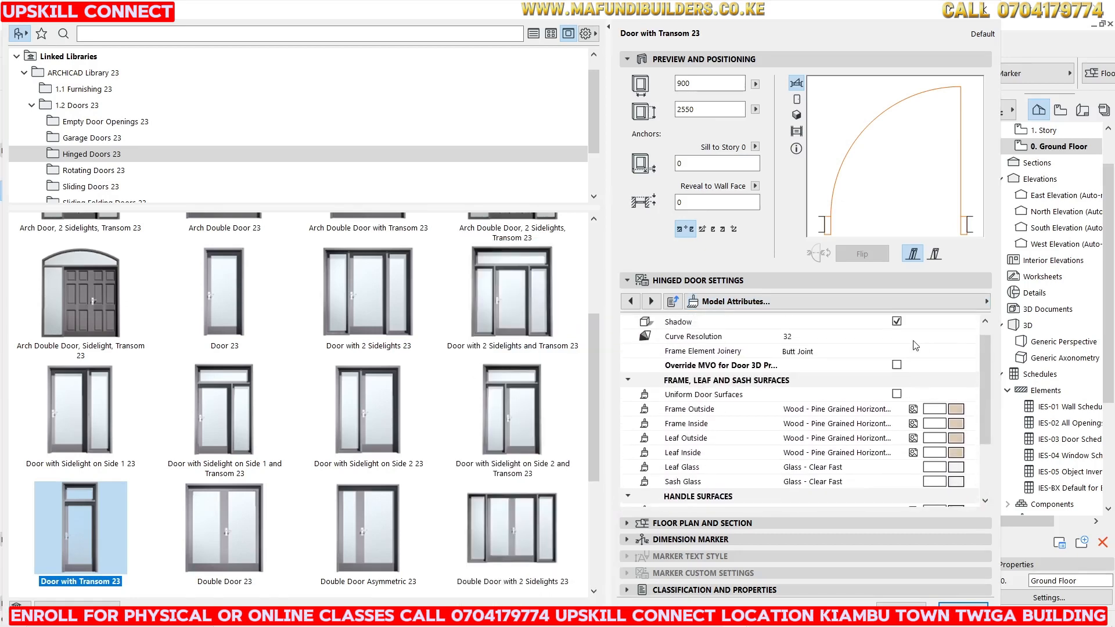
click(897, 396)
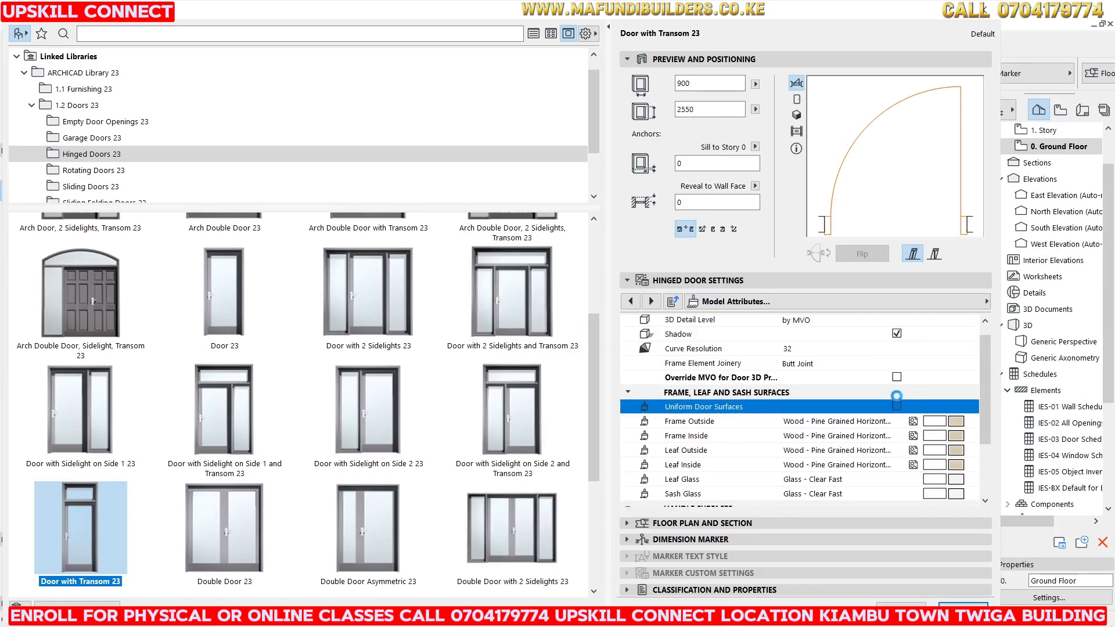
click(956, 409)
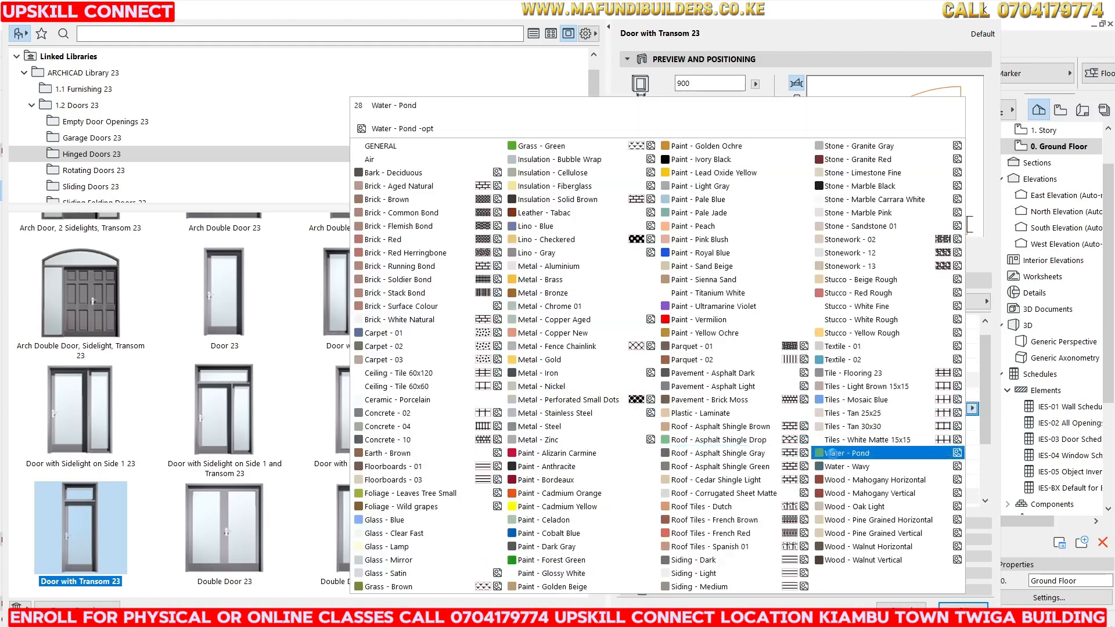
click(858, 493)
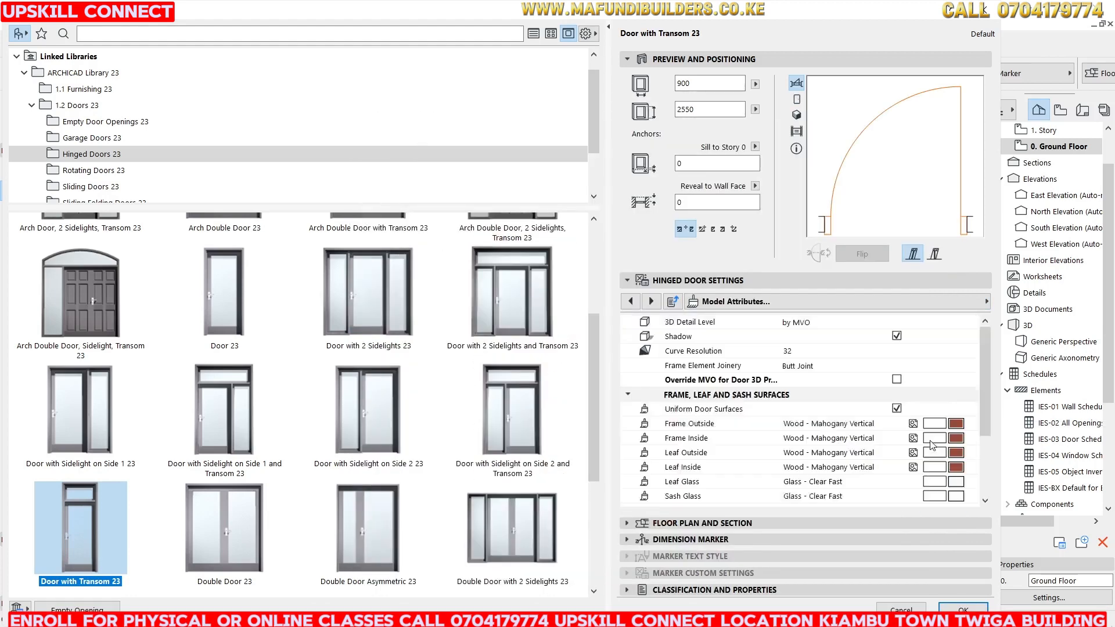
Set the frame 3D pen to pen 152.
scroll(951, 468, down, 2)
click(947, 452)
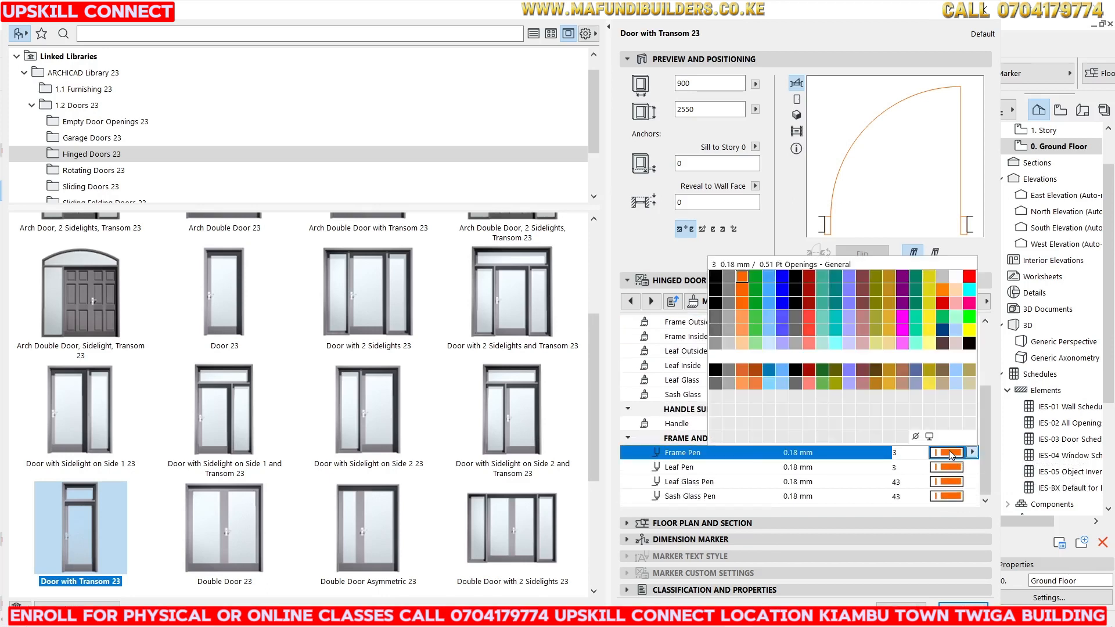
click(953, 455)
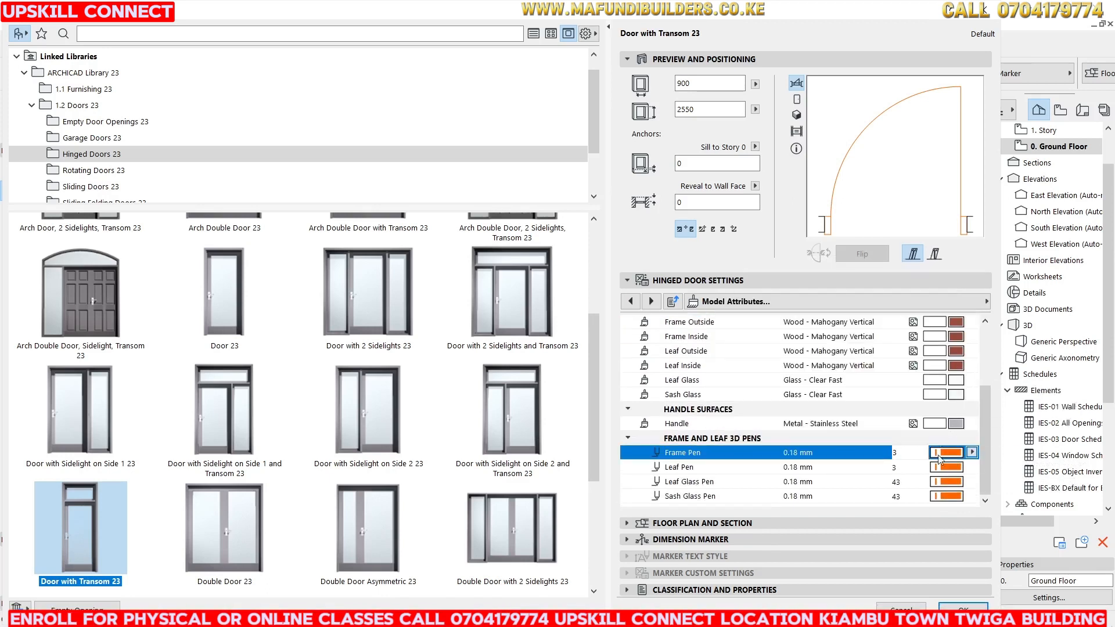
click(947, 455)
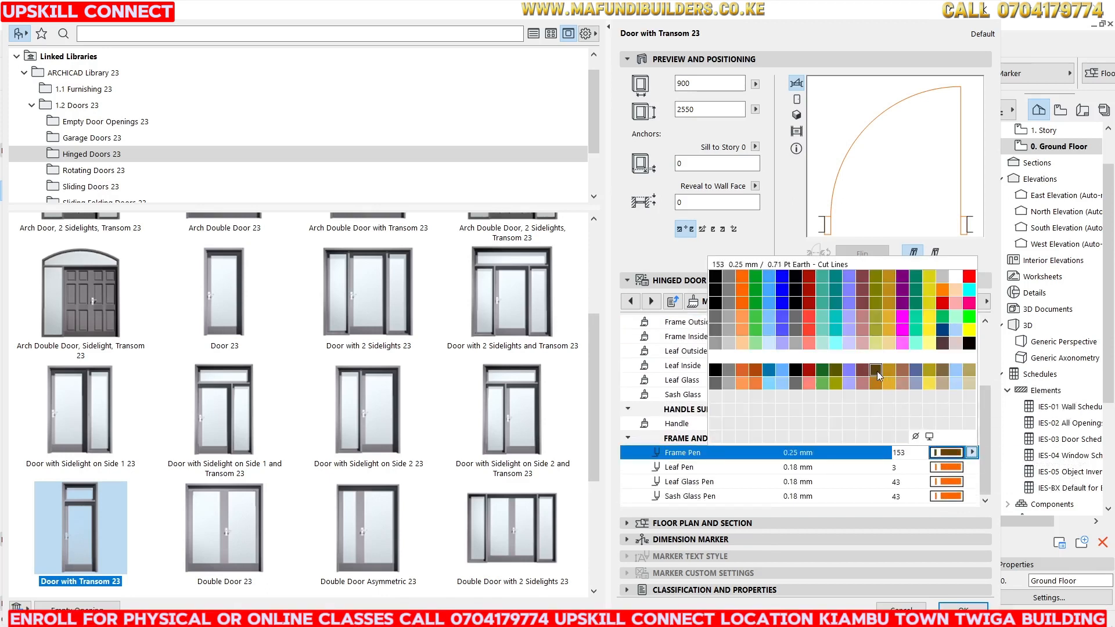
click(884, 377)
click(951, 453)
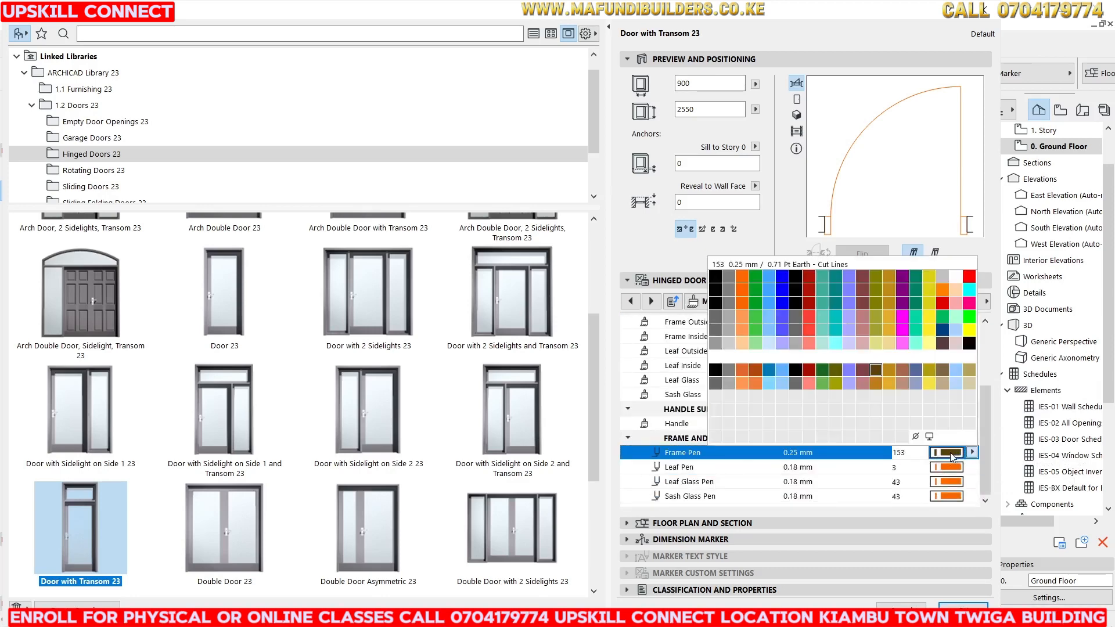
click(862, 370)
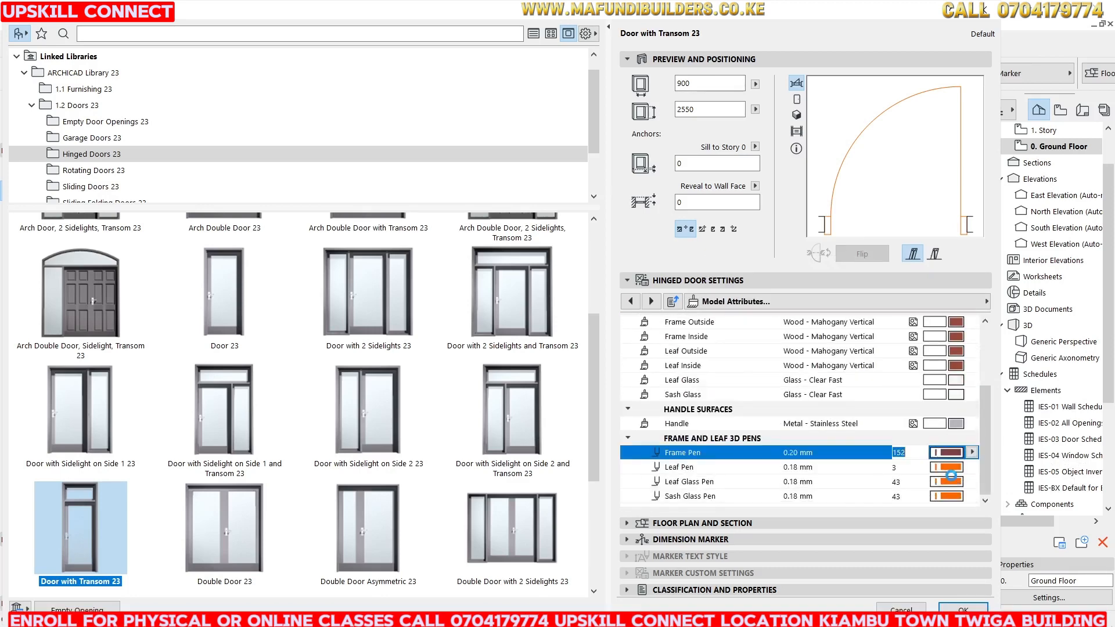
Set the leaf, leaf glass and sash glass 3D pens to pen 152.
click(926, 468)
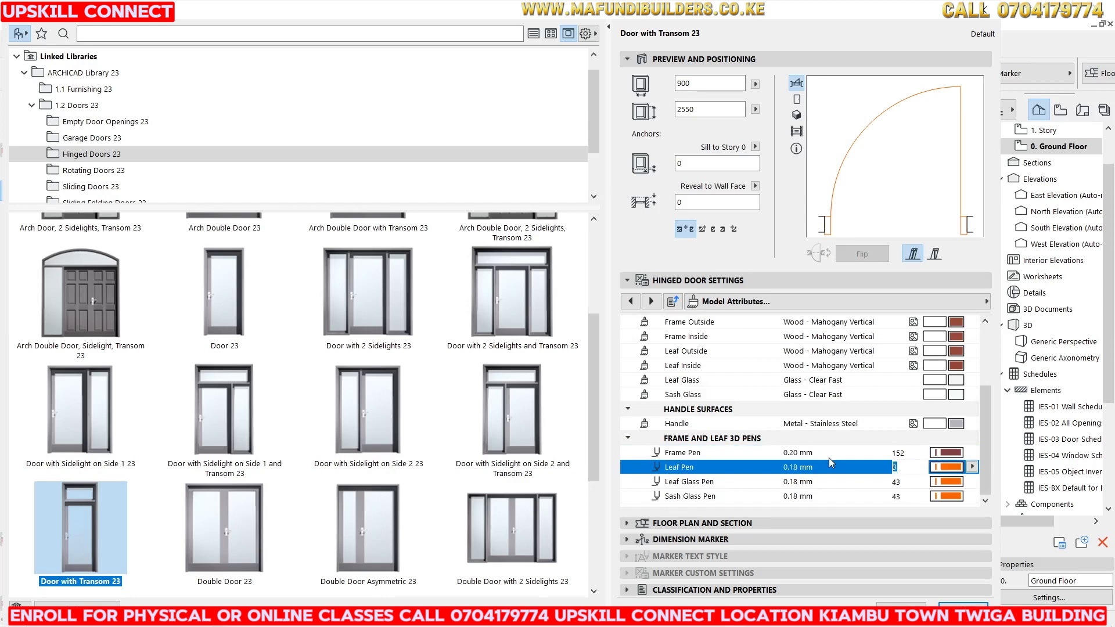
text(152)
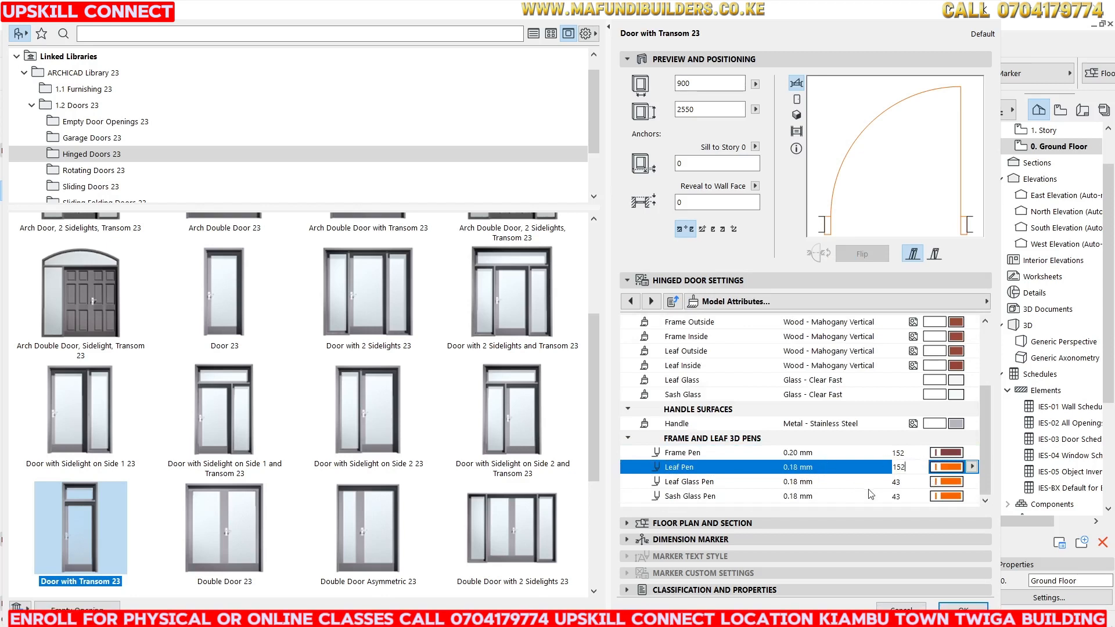
key(Return)
click(905, 482)
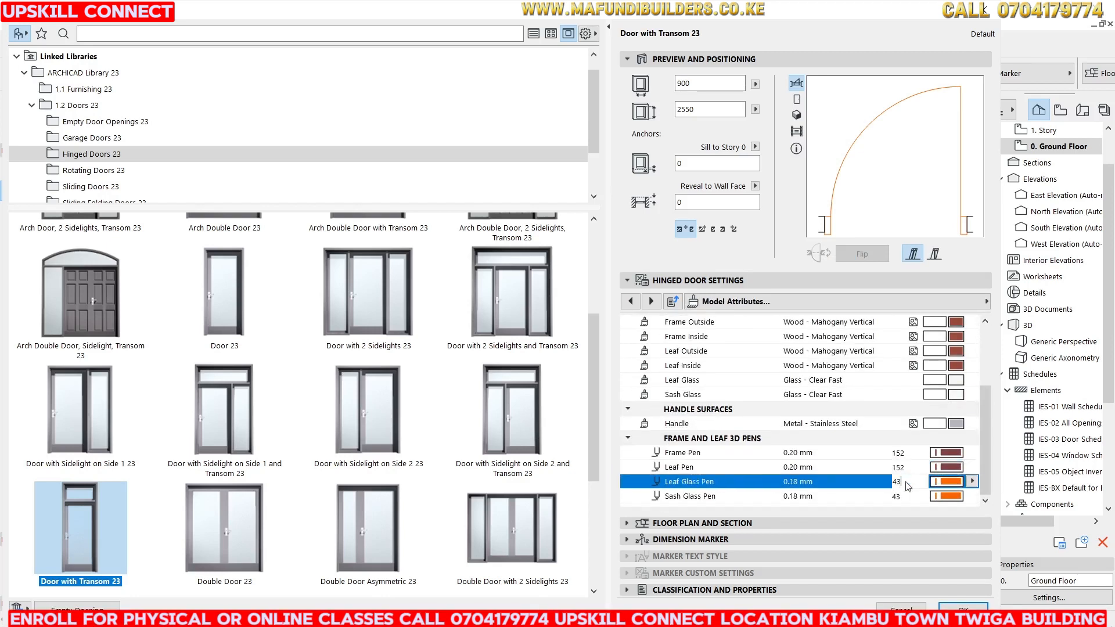
text(152)
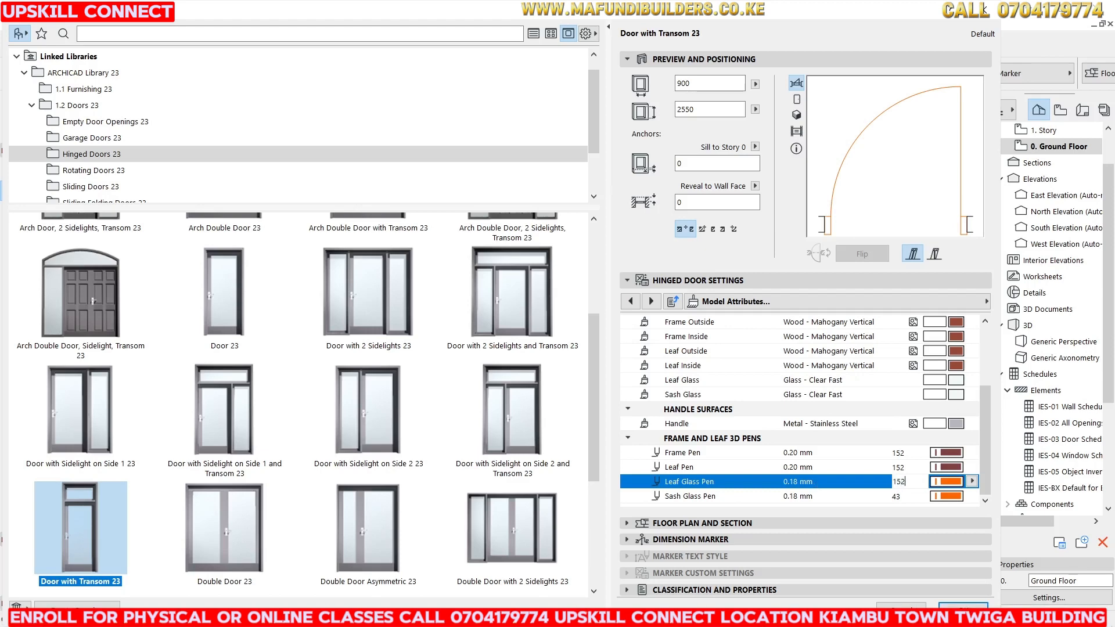
click(898, 497)
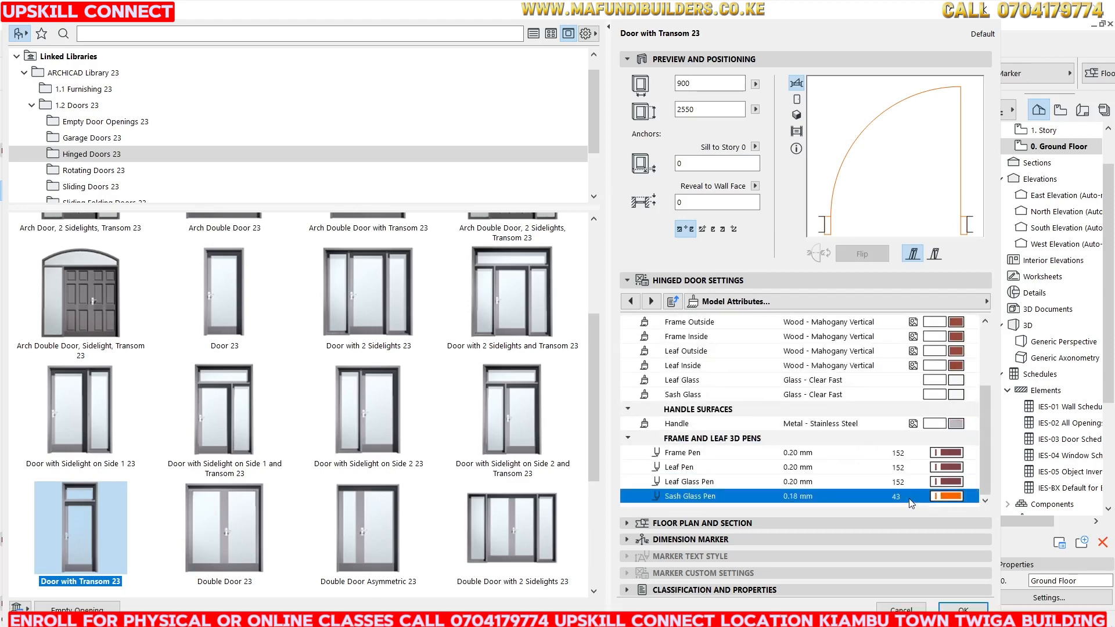
text(152)
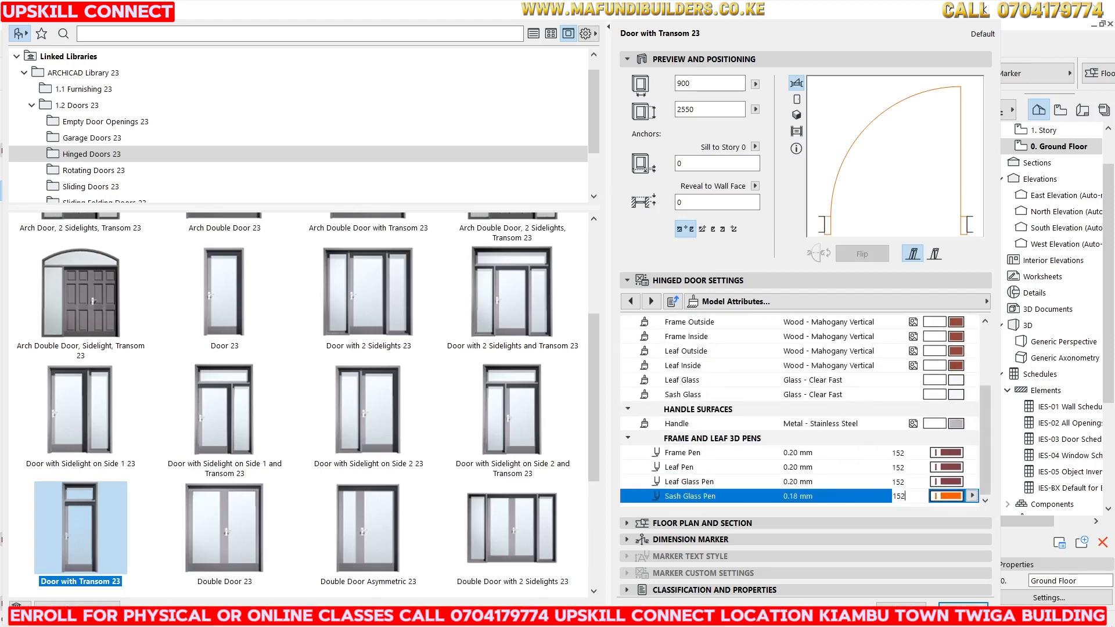
key(Return)
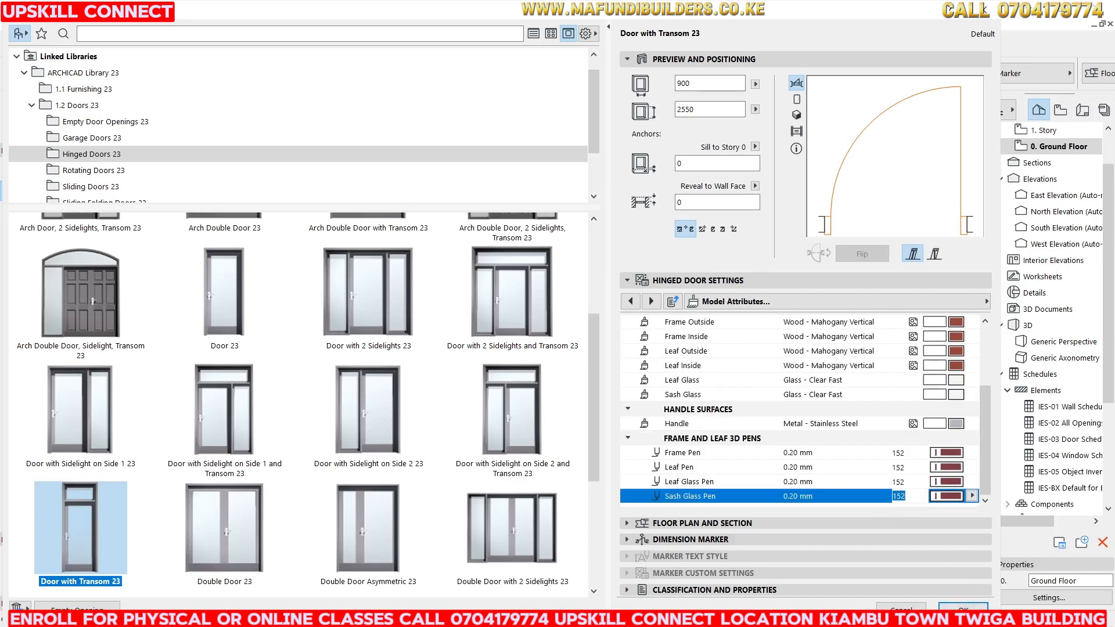
Switch the door preview to elevation and then to a 3D view.
click(837, 301)
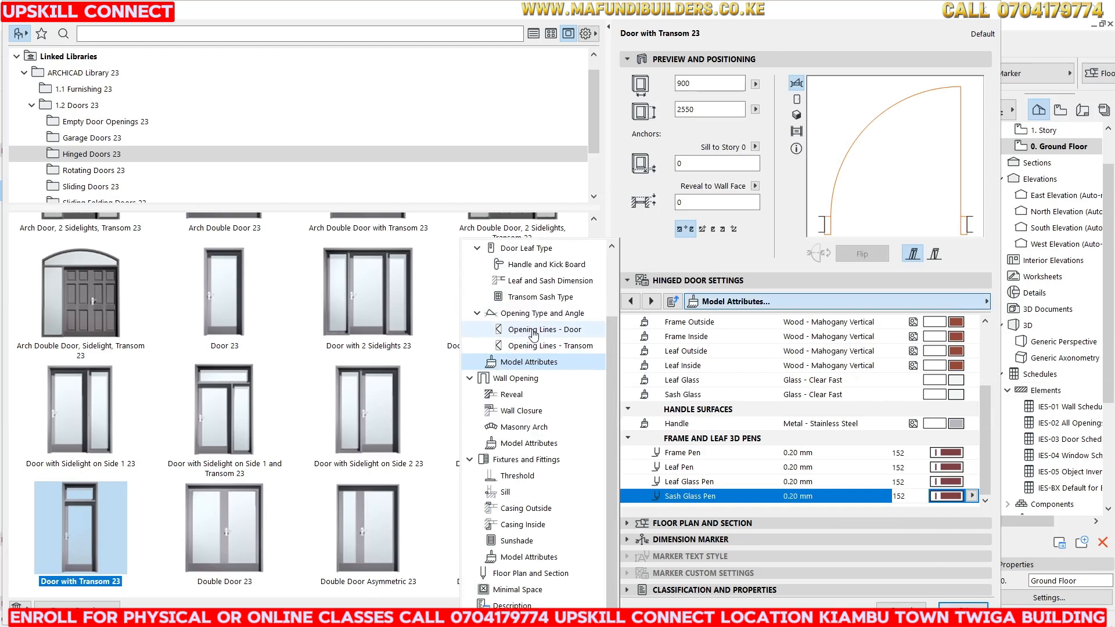
click(793, 146)
click(796, 100)
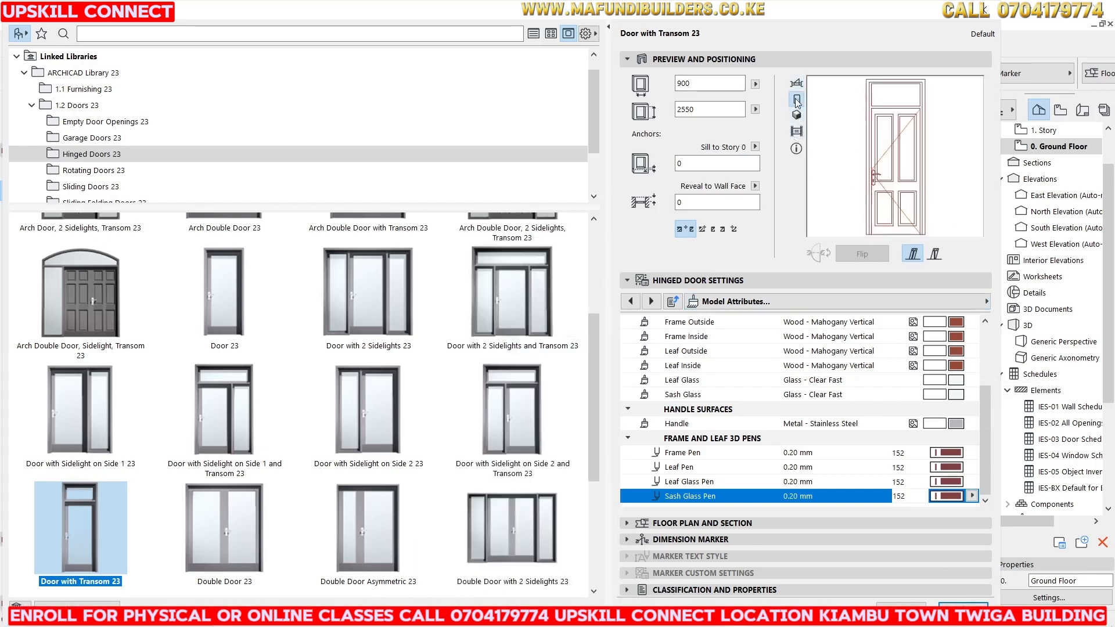
click(797, 114)
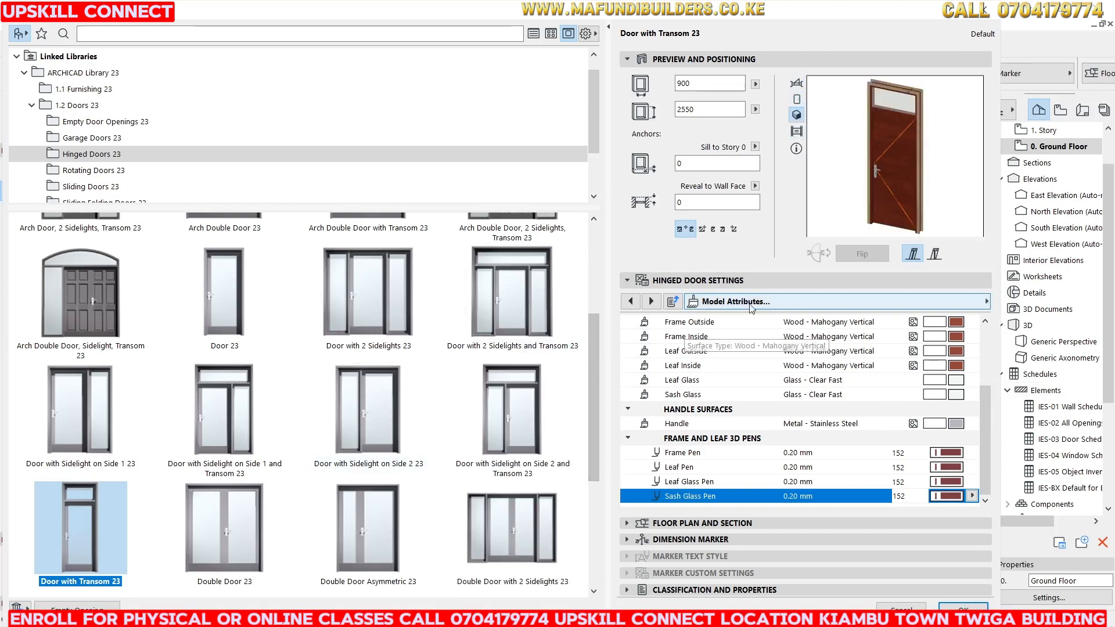
Open the Opening Lines - Door settings page, then the Fixtures and Fittings page.
click(814, 304)
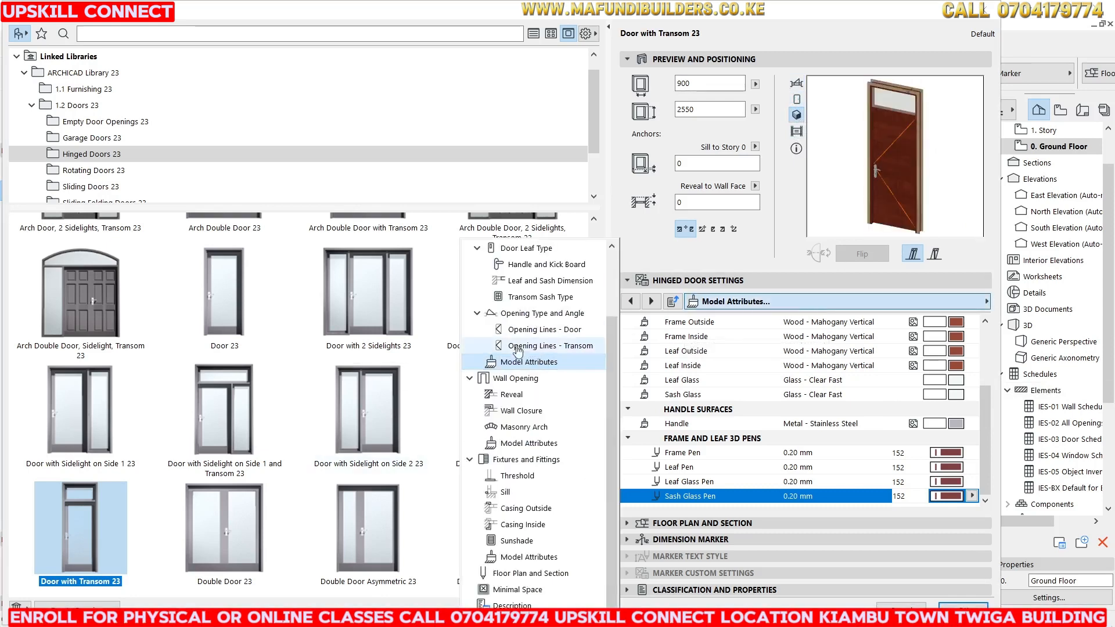
click(544, 330)
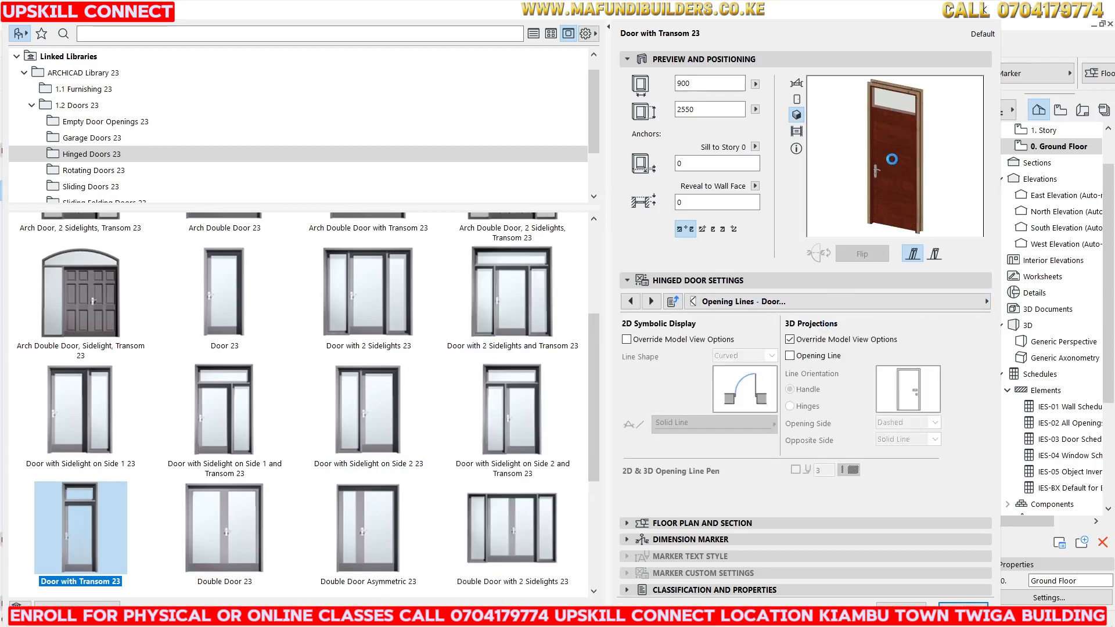
click(882, 301)
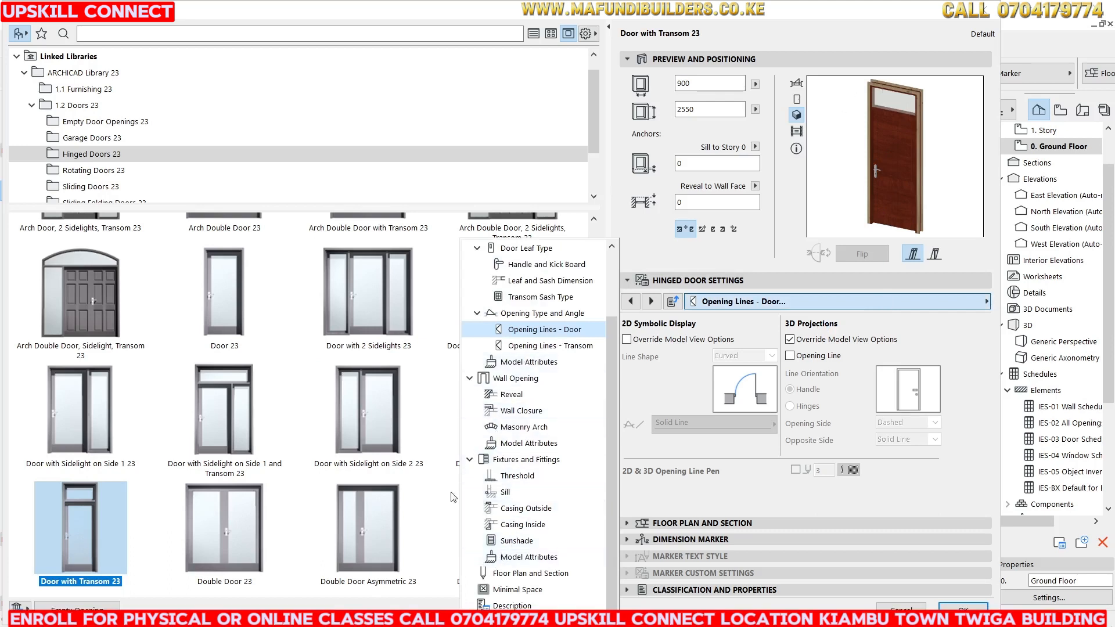
click(526, 460)
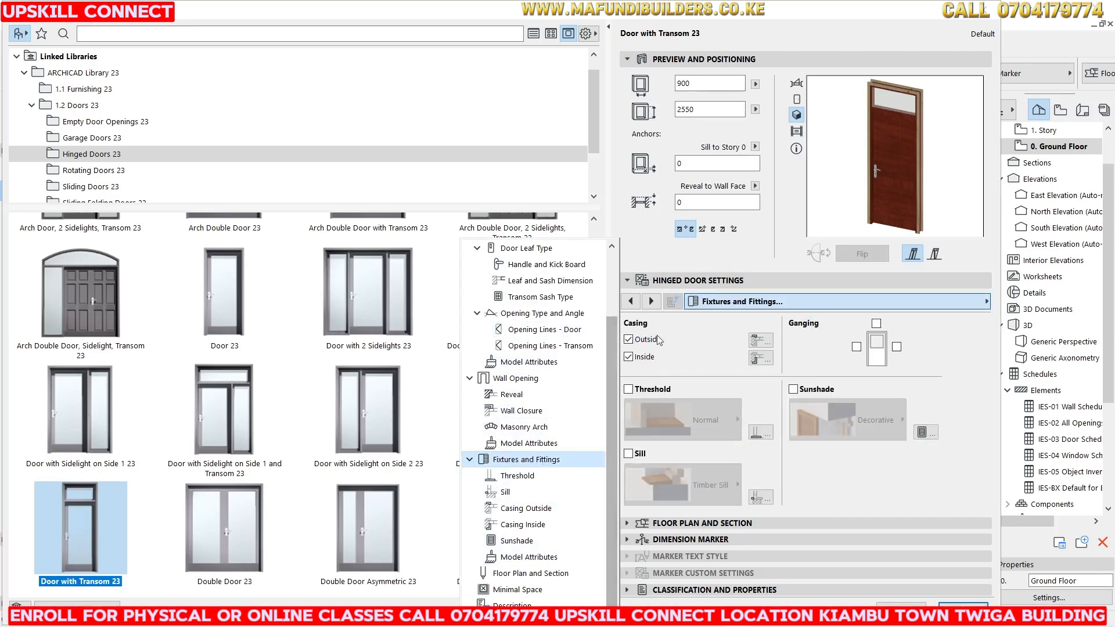
Toggle the door's outside and inside casings off and back on.
click(633, 342)
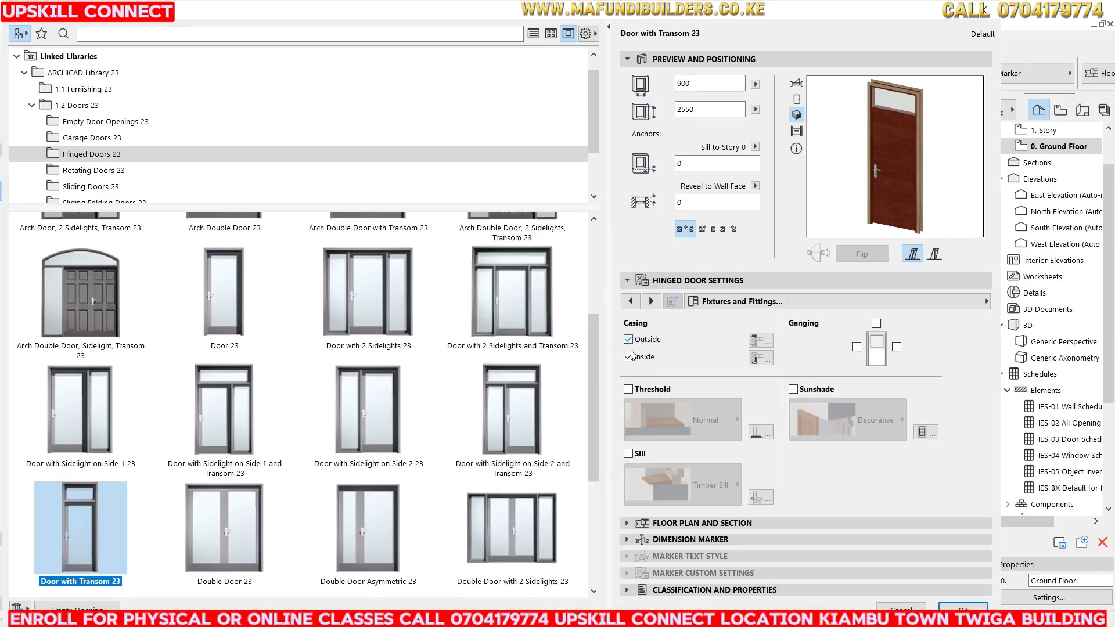
click(628, 339)
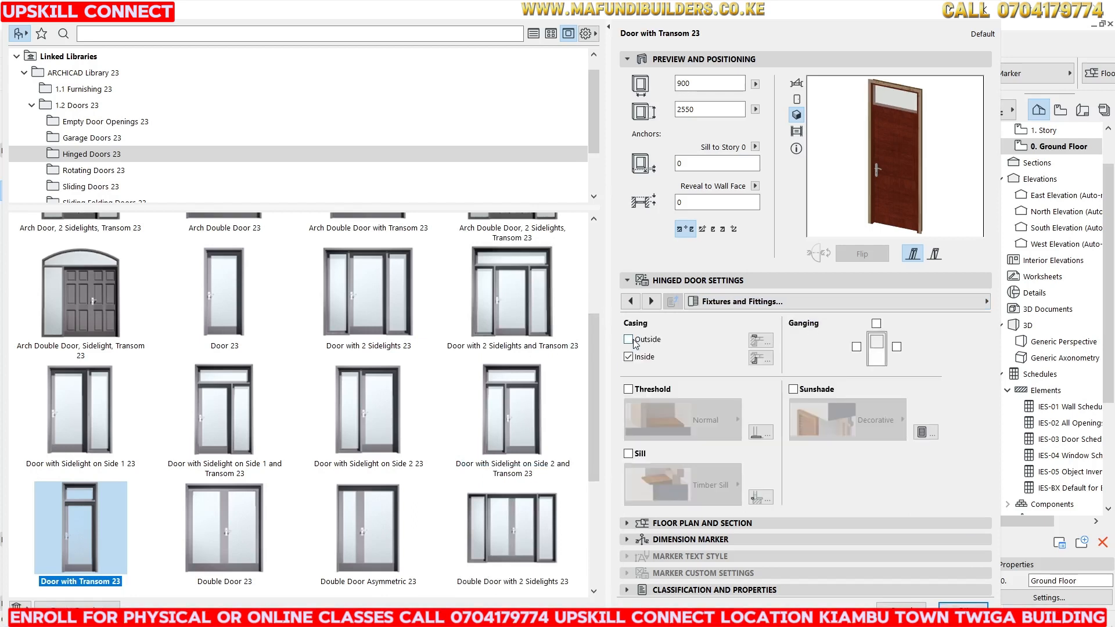
click(629, 339)
click(629, 357)
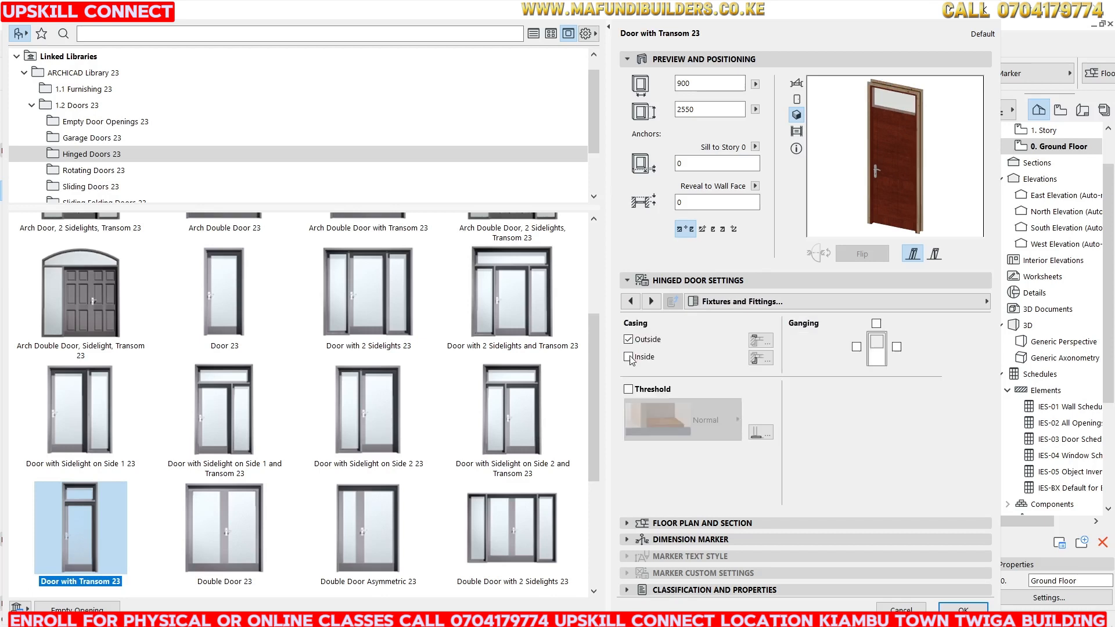
click(628, 357)
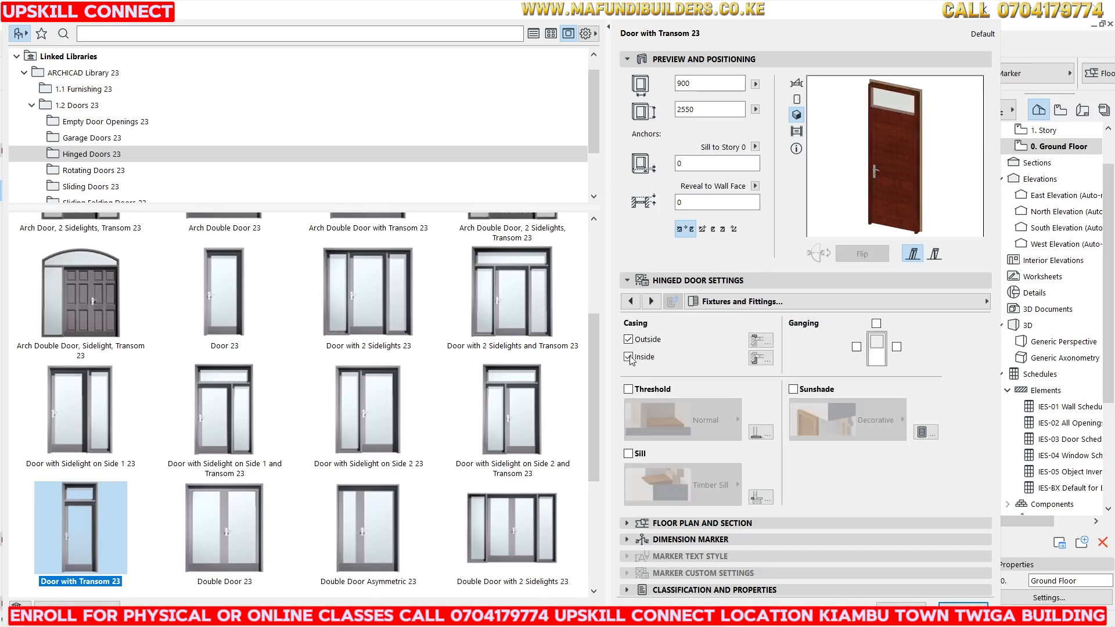
Set the casing surfaces to Wood - Mahogany Vertical in the Fixtures and Fittings model attributes and confirm the door settings.
click(918, 302)
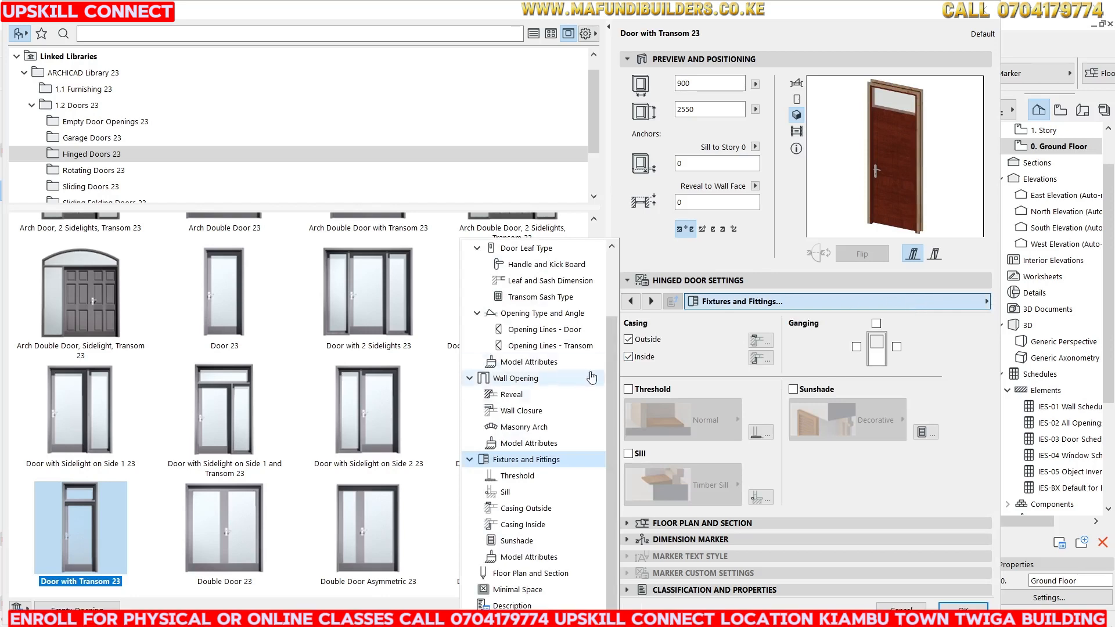
click(529, 557)
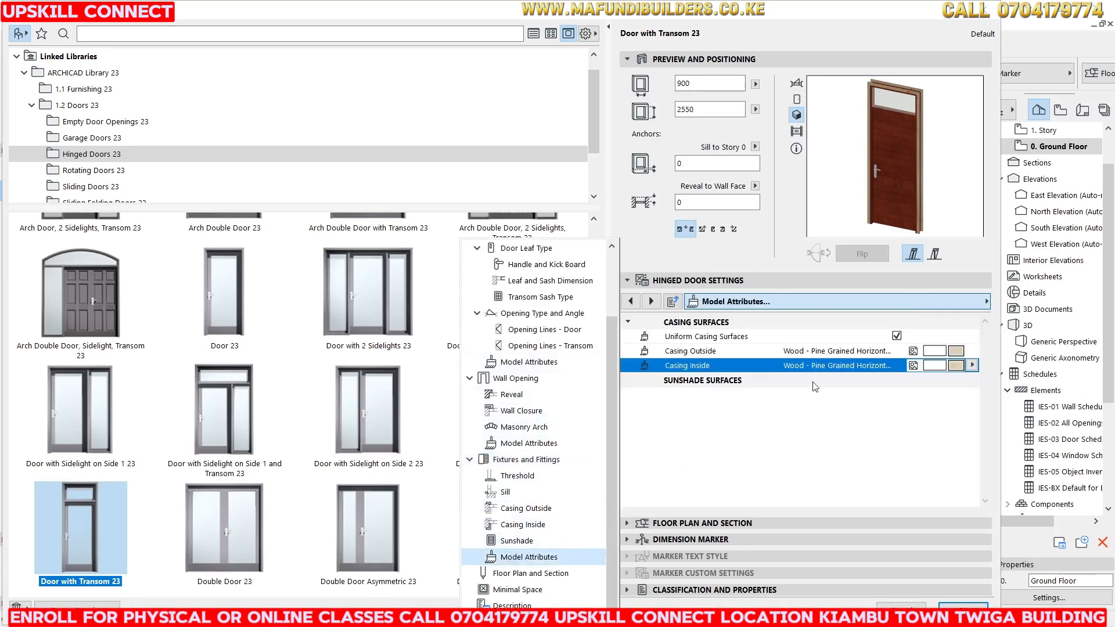
click(952, 352)
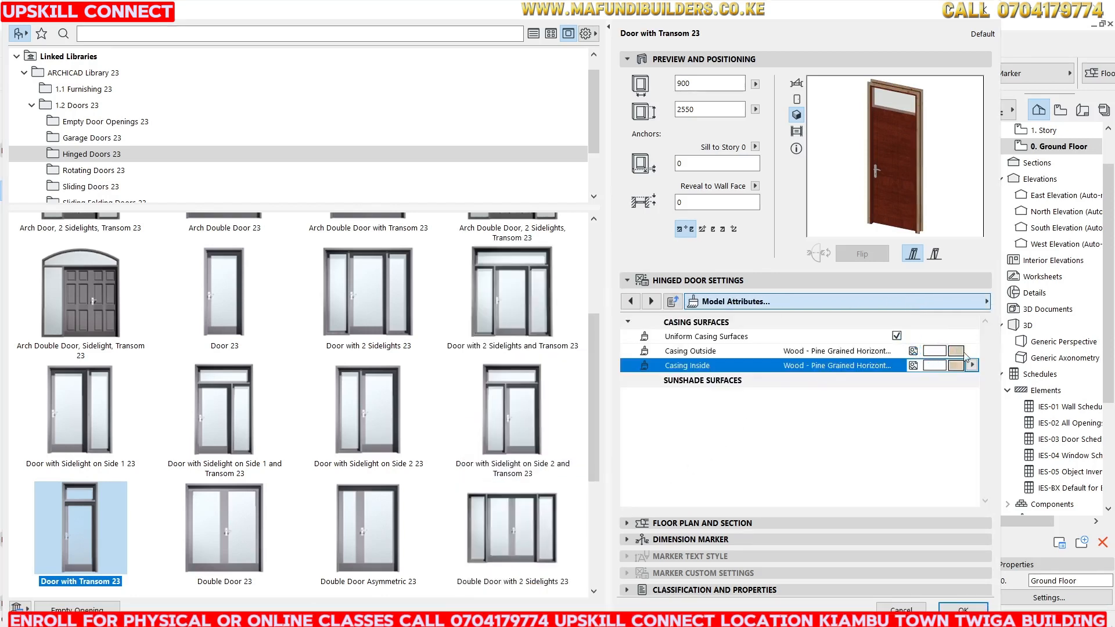
click(960, 353)
click(959, 353)
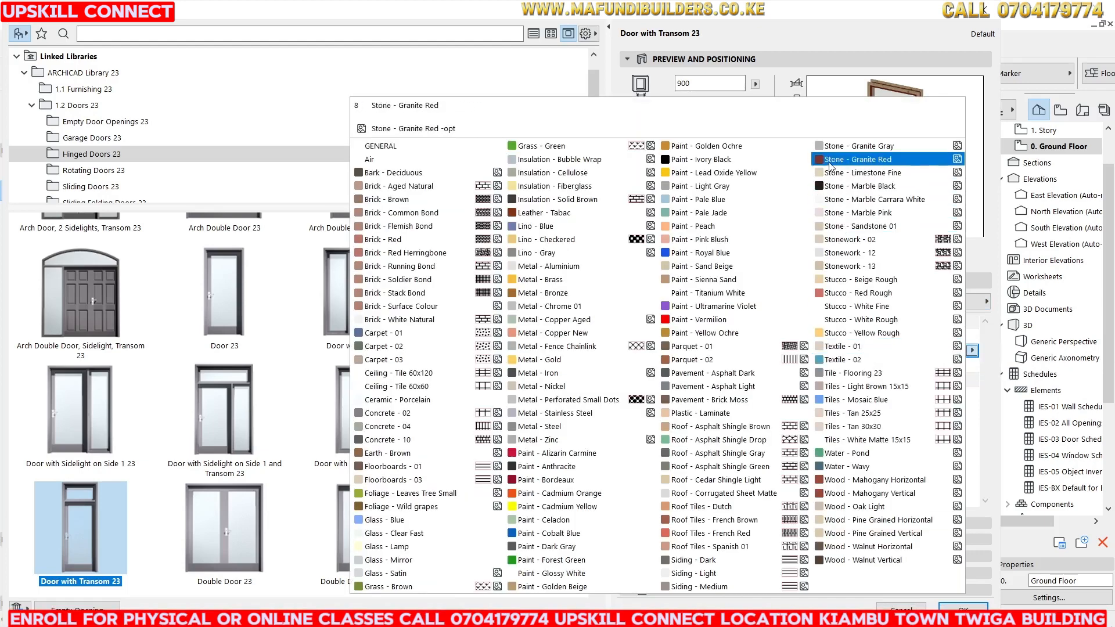
click(875, 494)
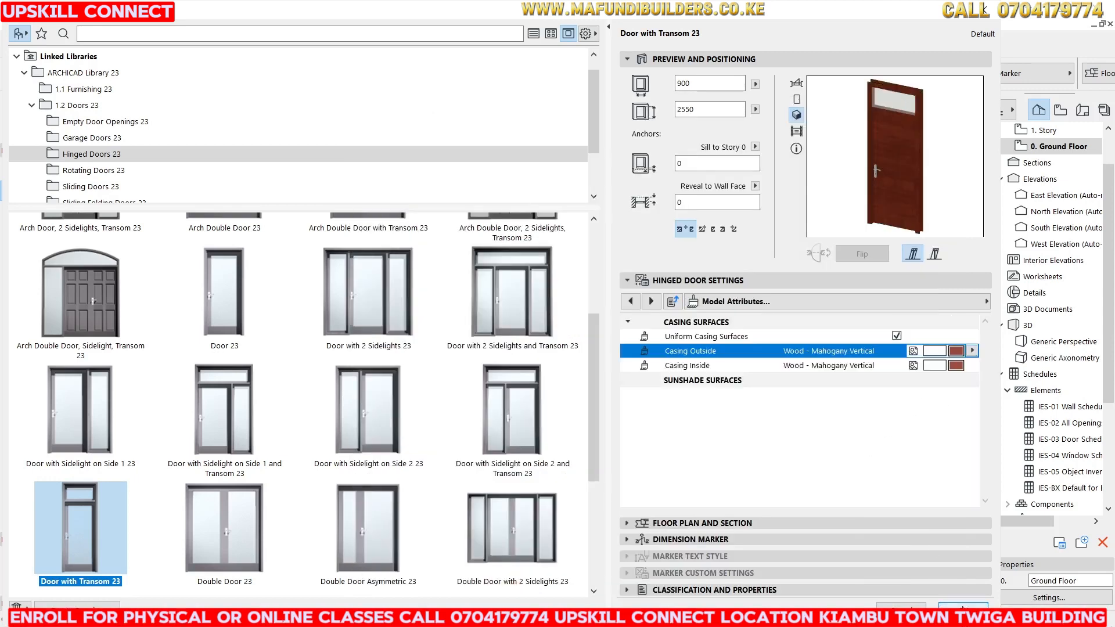
click(962, 602)
Place the transom door in the lower wall of the upper central room.
scroll(700, 394, down, 3)
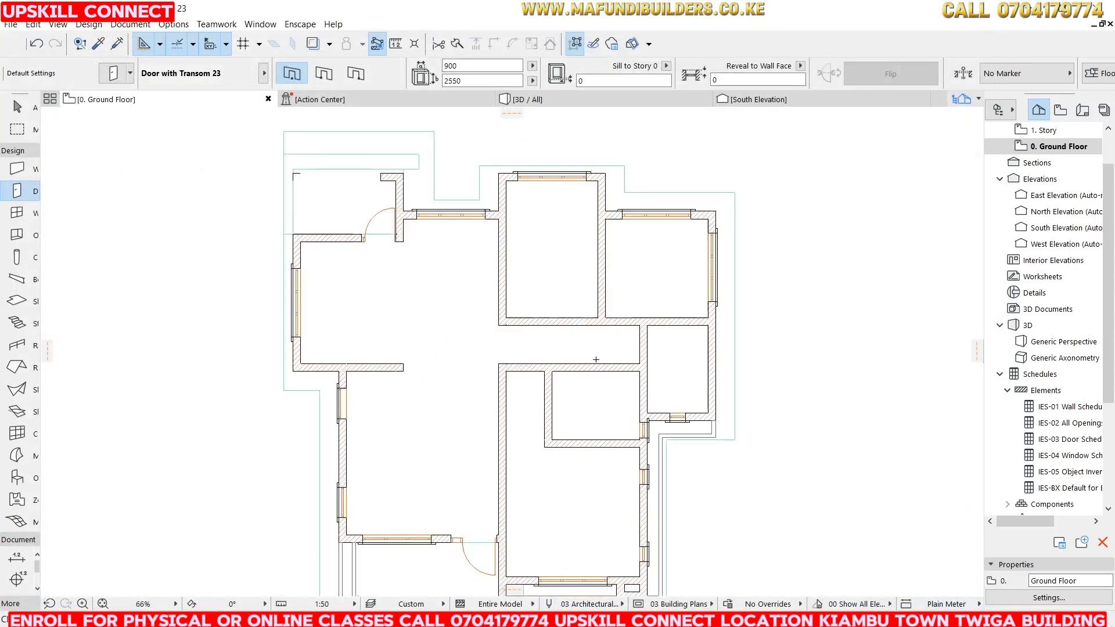
scroll(500, 257, up, 3)
click(669, 393)
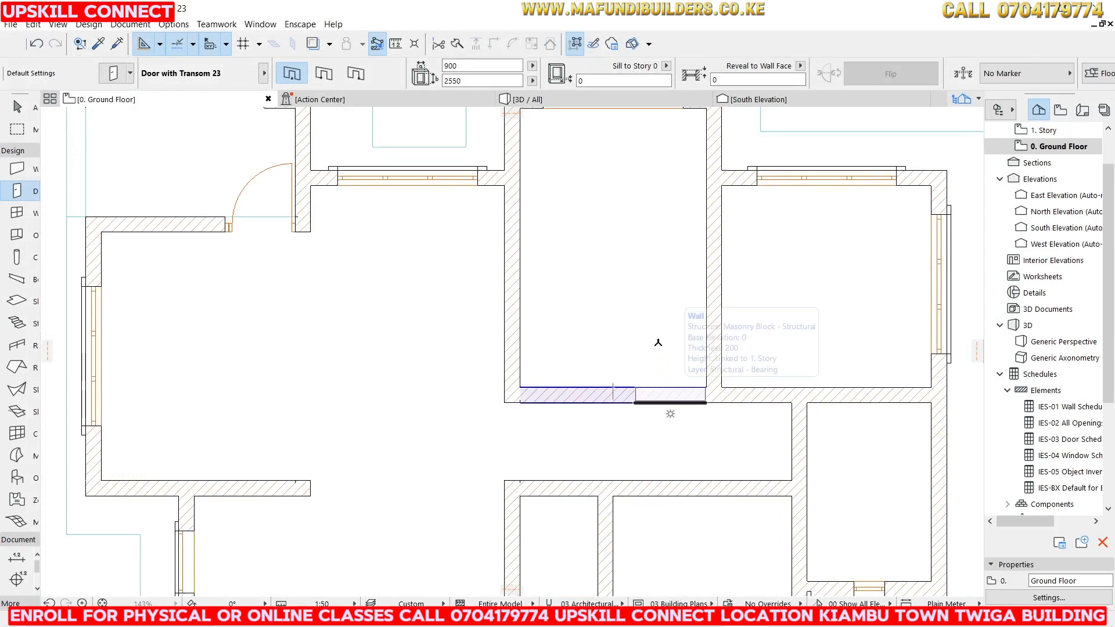
click(663, 313)
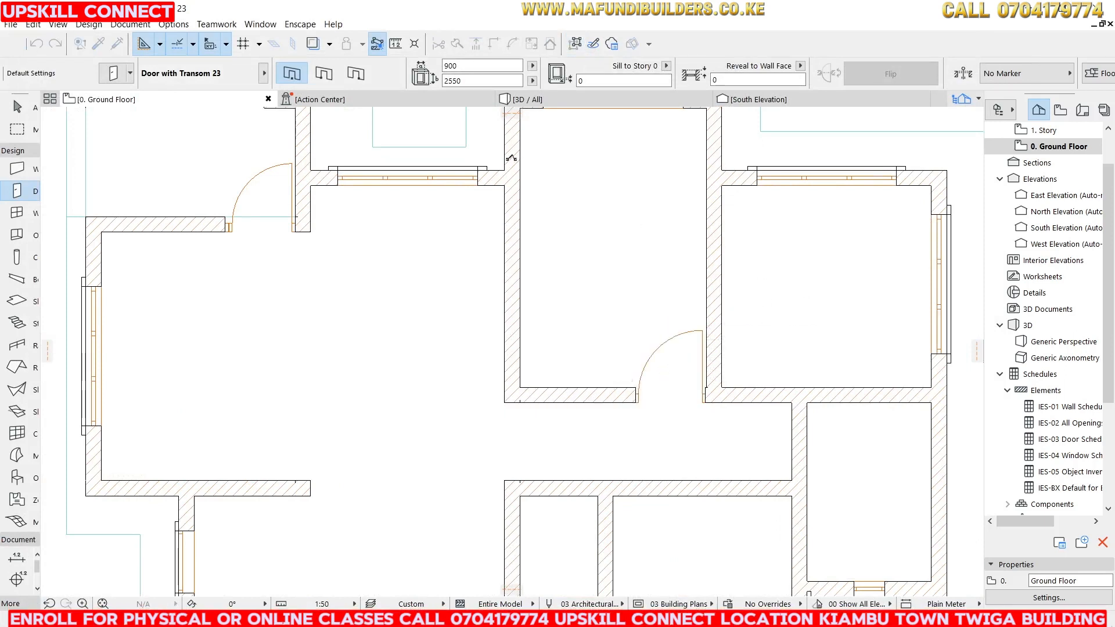
Select the new door and nudge it about 14 mm right to the wall corner.
scroll(686, 354, up, 3)
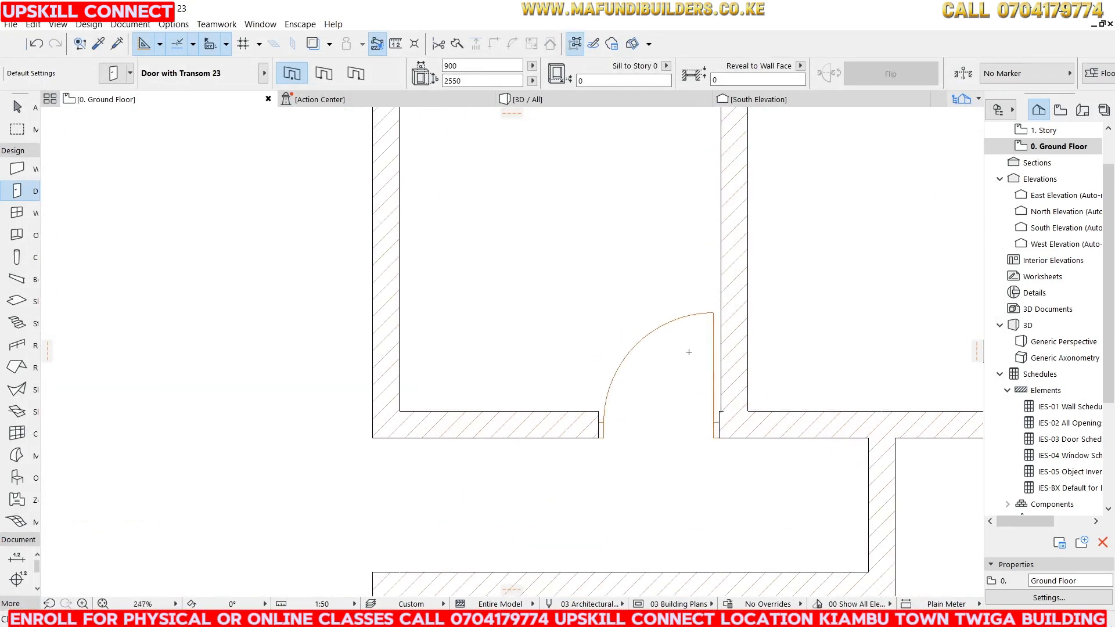
shift+click(714, 444)
scroll(714, 446, up, 3)
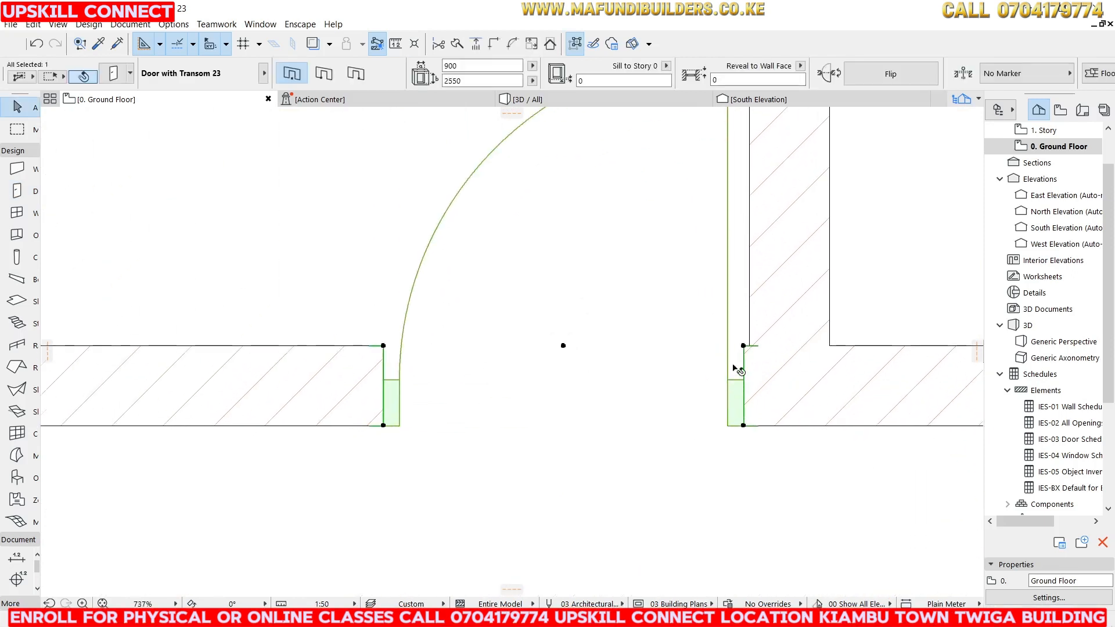
click(743, 346)
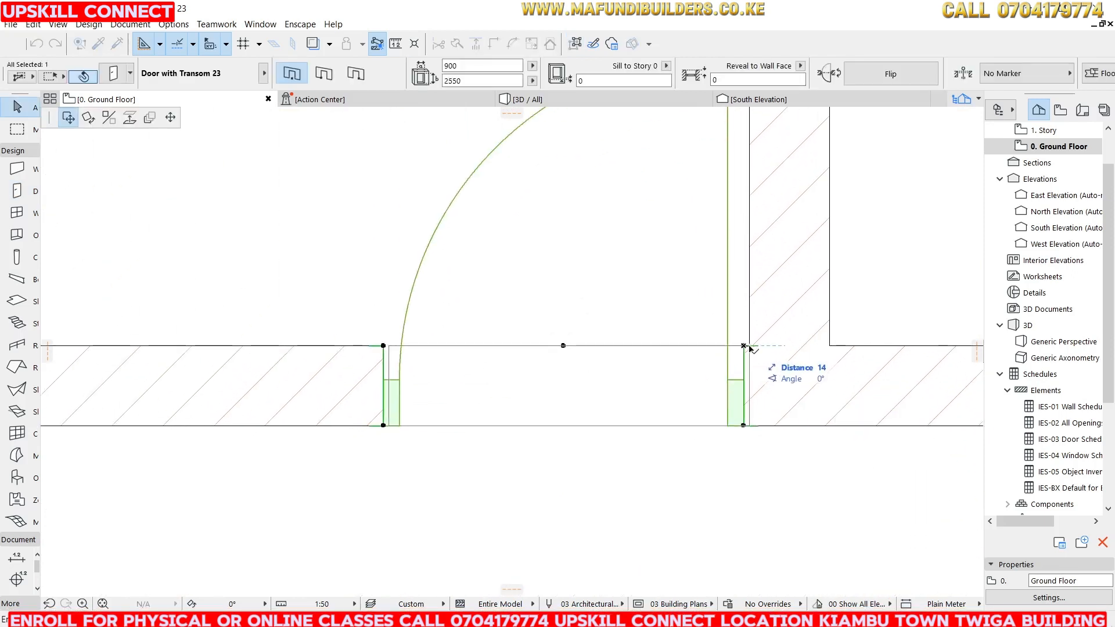
click(749, 346)
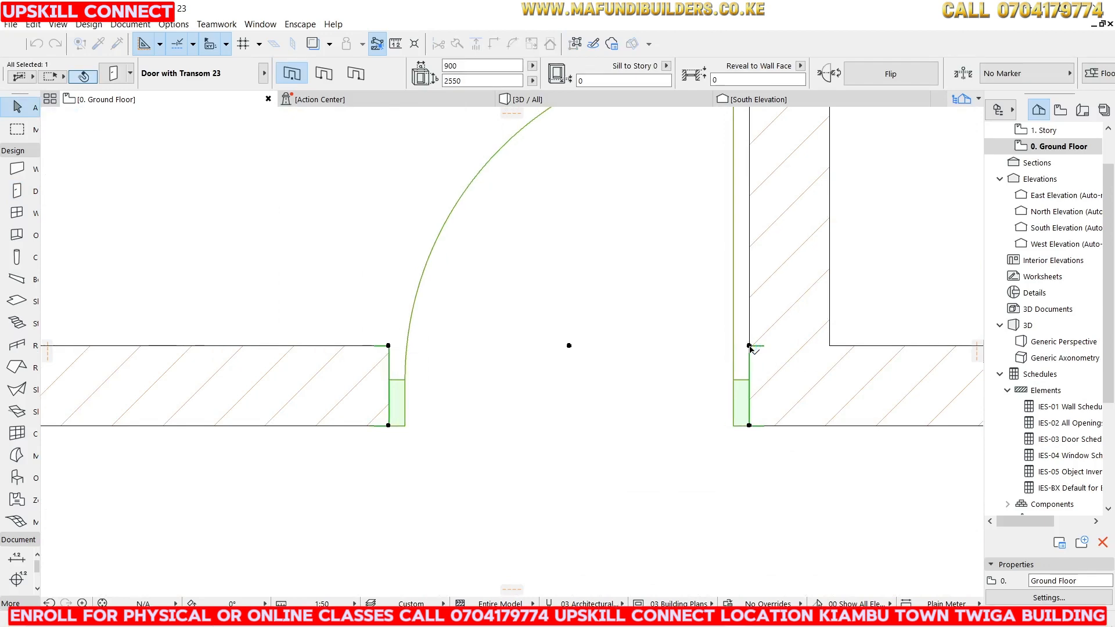
Move the door 50 mm to the left along the wall.
scroll(755, 372, down, 3)
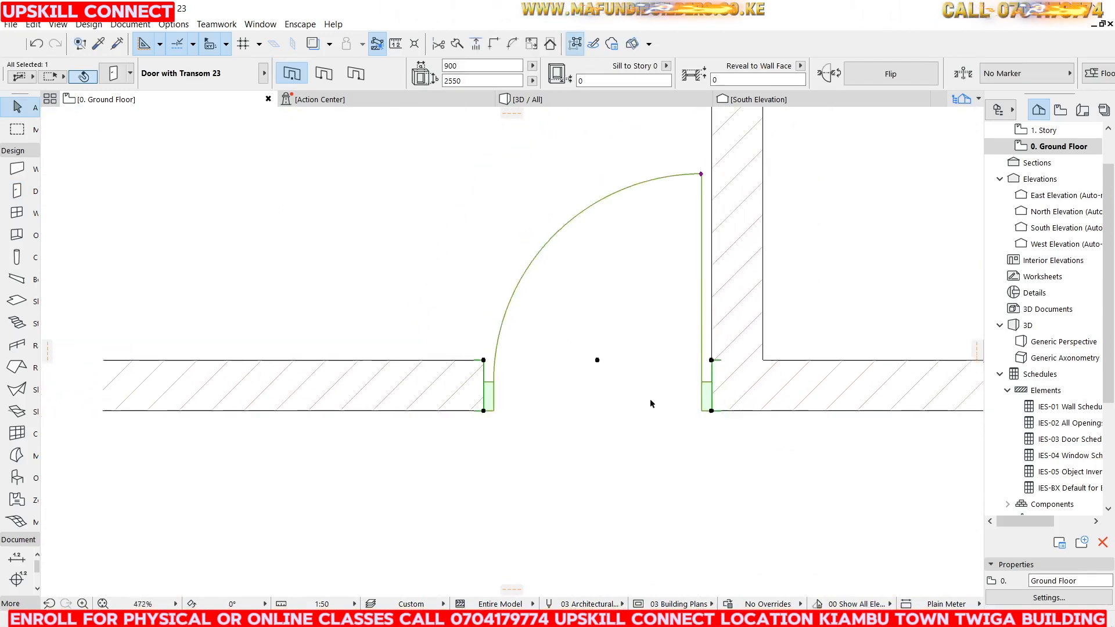
scroll(655, 401, up, 2)
scroll(650, 357, down, 4)
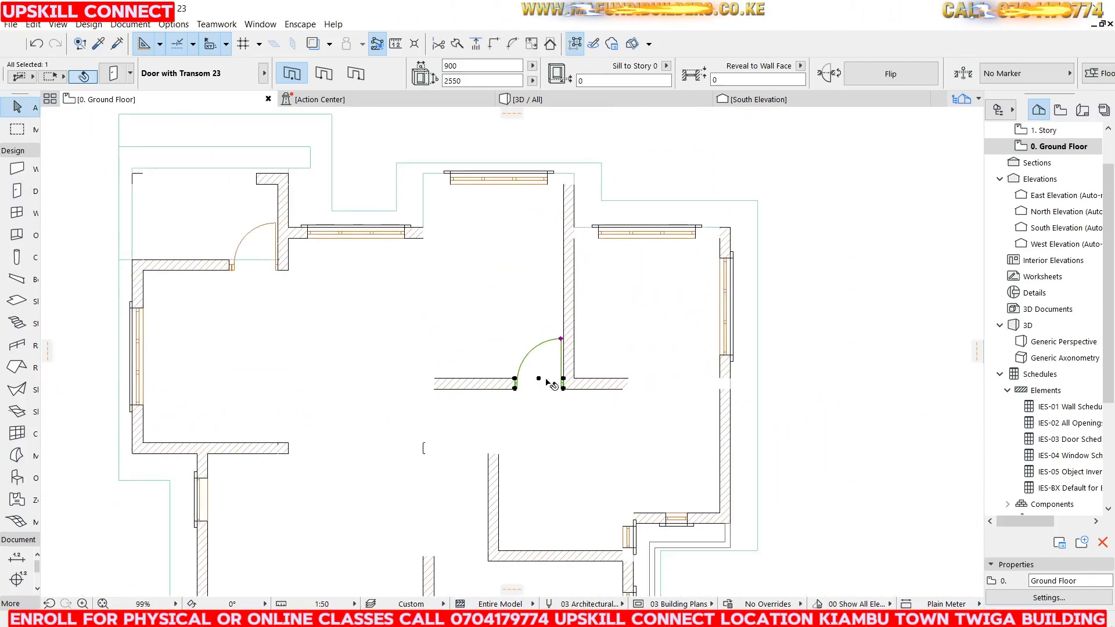
scroll(566, 386, up, 2)
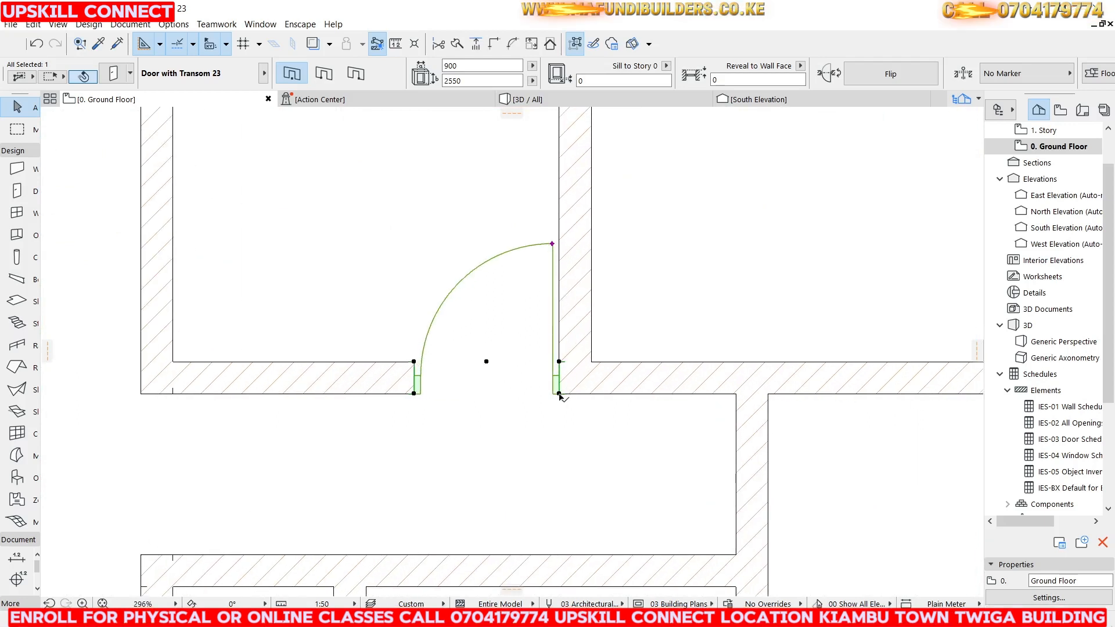
click(559, 393)
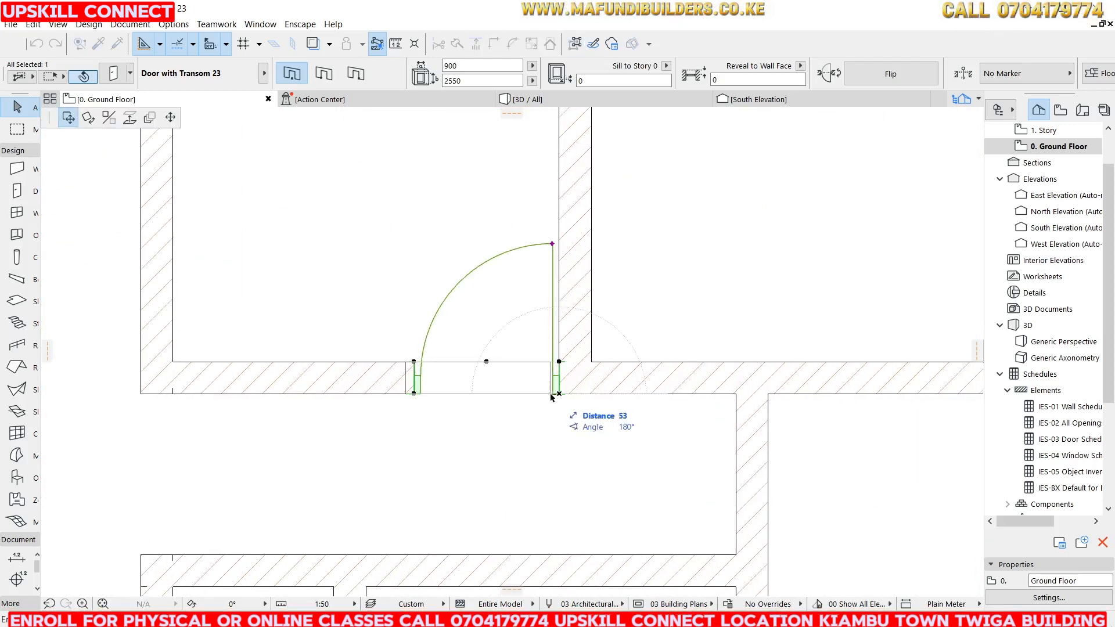
text(50)
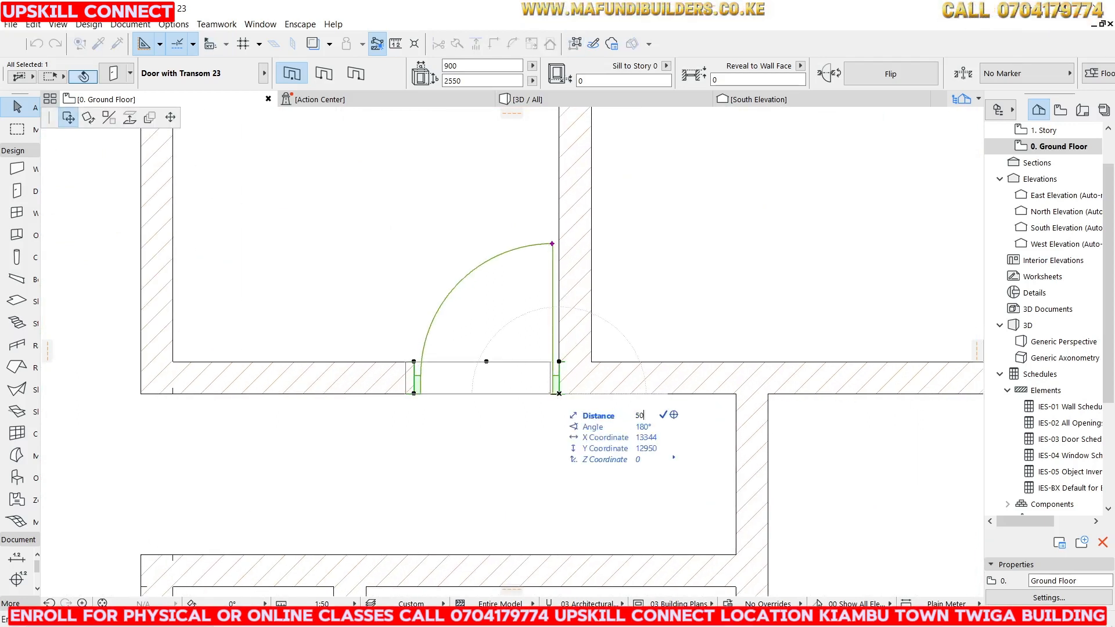
key(Return)
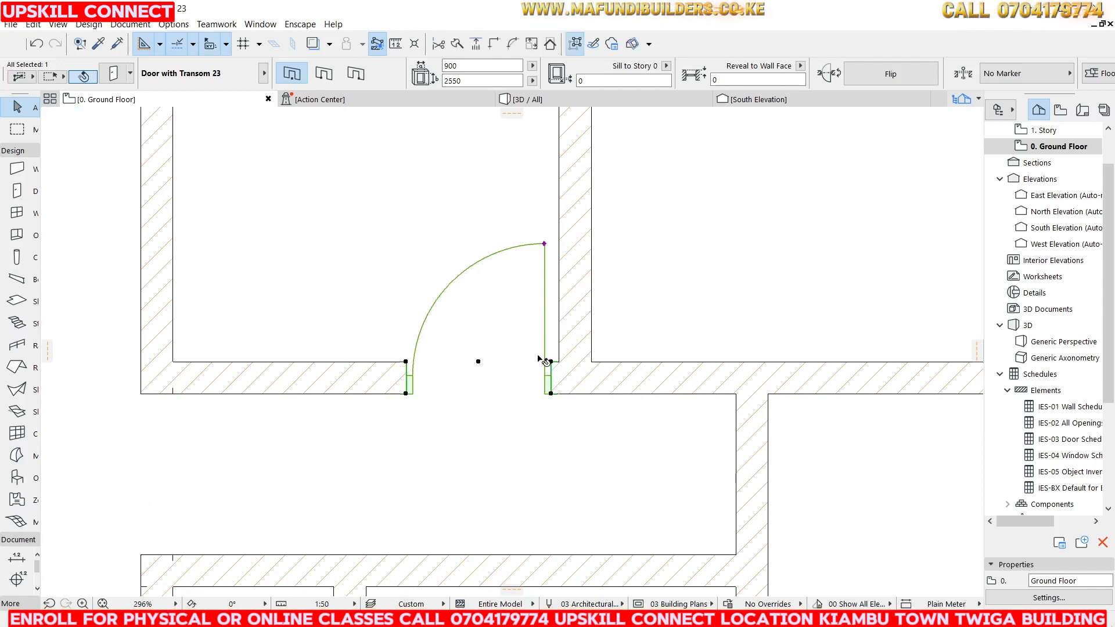
Inspect the placed door and its casings in the 3D view.
click(539, 101)
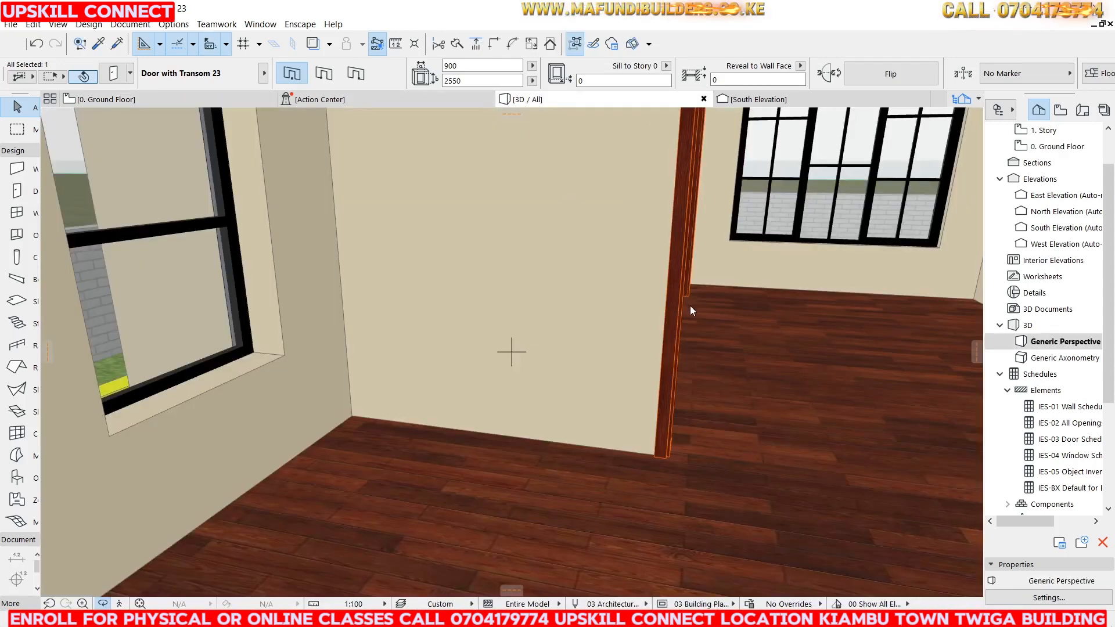
scroll(587, 308, down, 10)
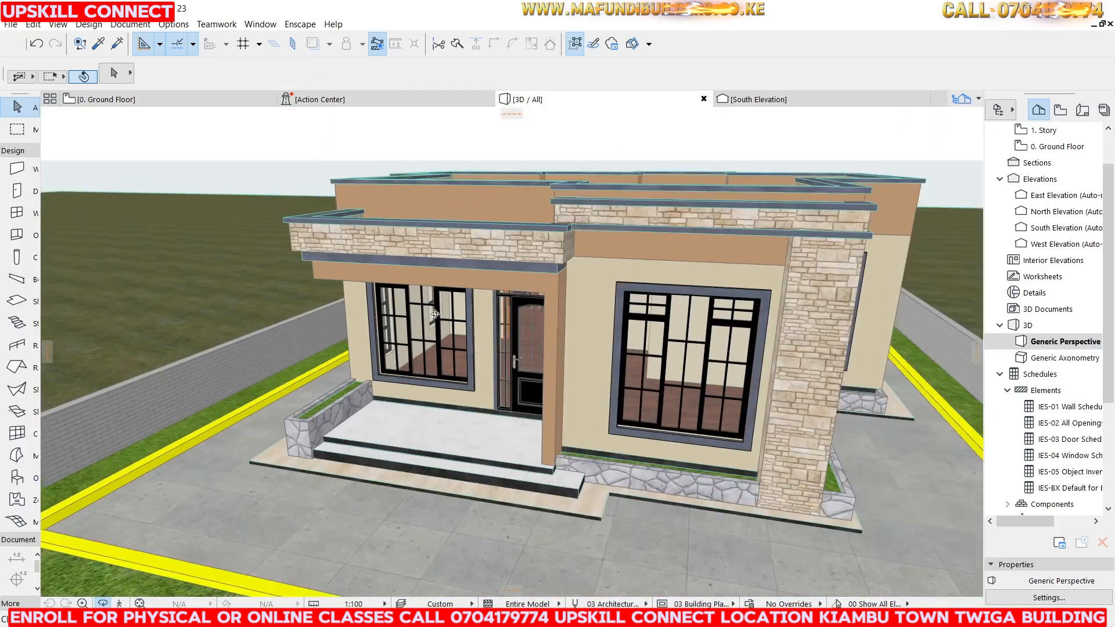
scroll(434, 314, up, 10)
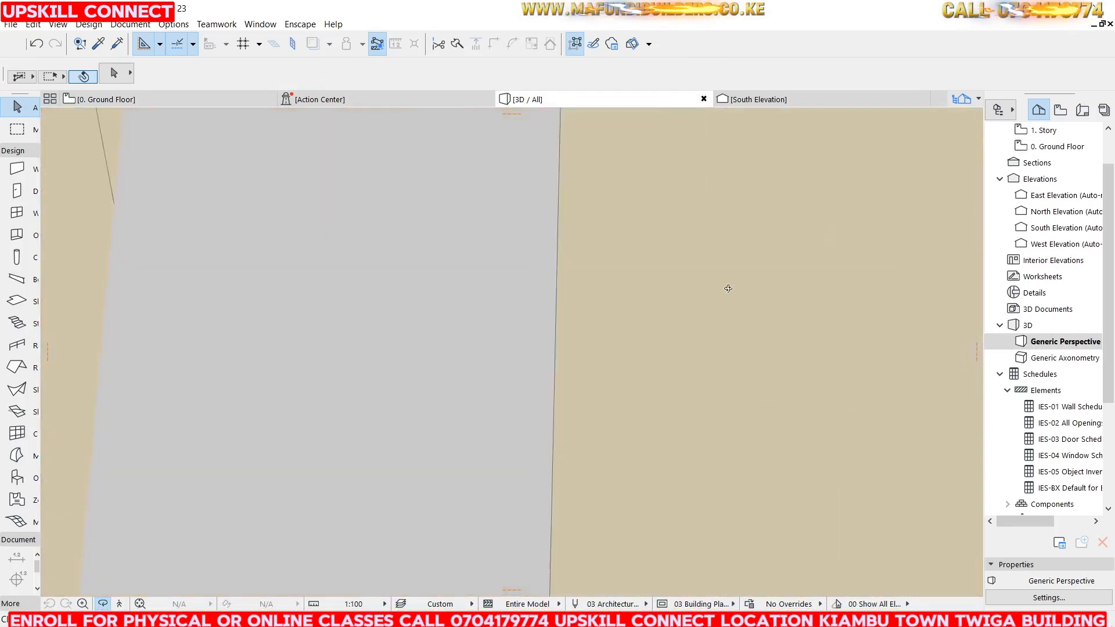
scroll(728, 288, up, 8)
drag(741, 246, 524, 246)
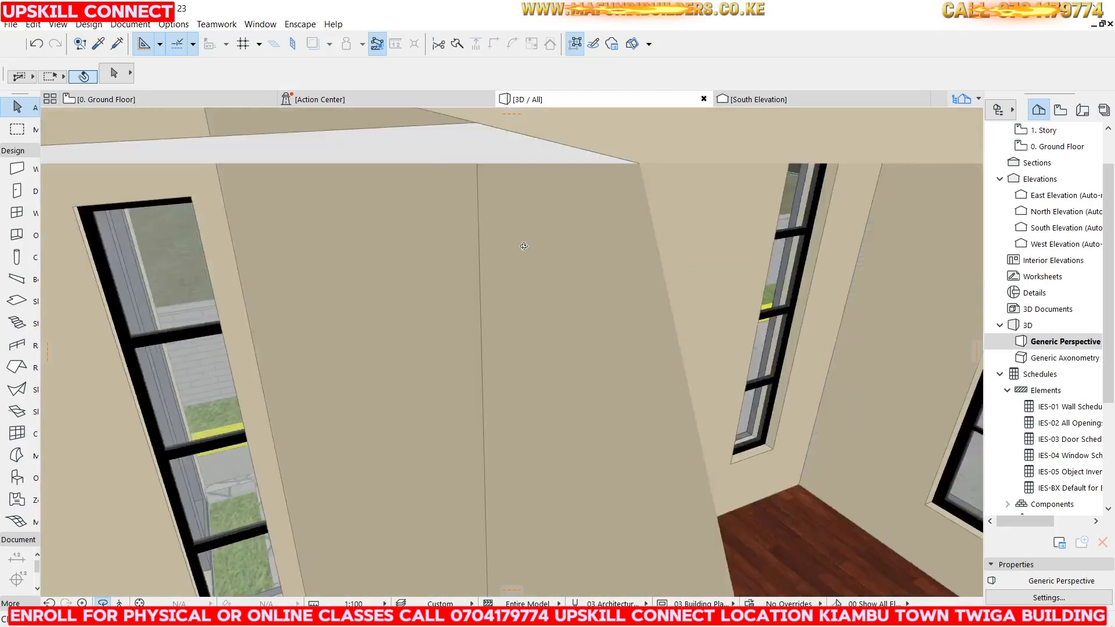
scroll(523, 246, down, 10)
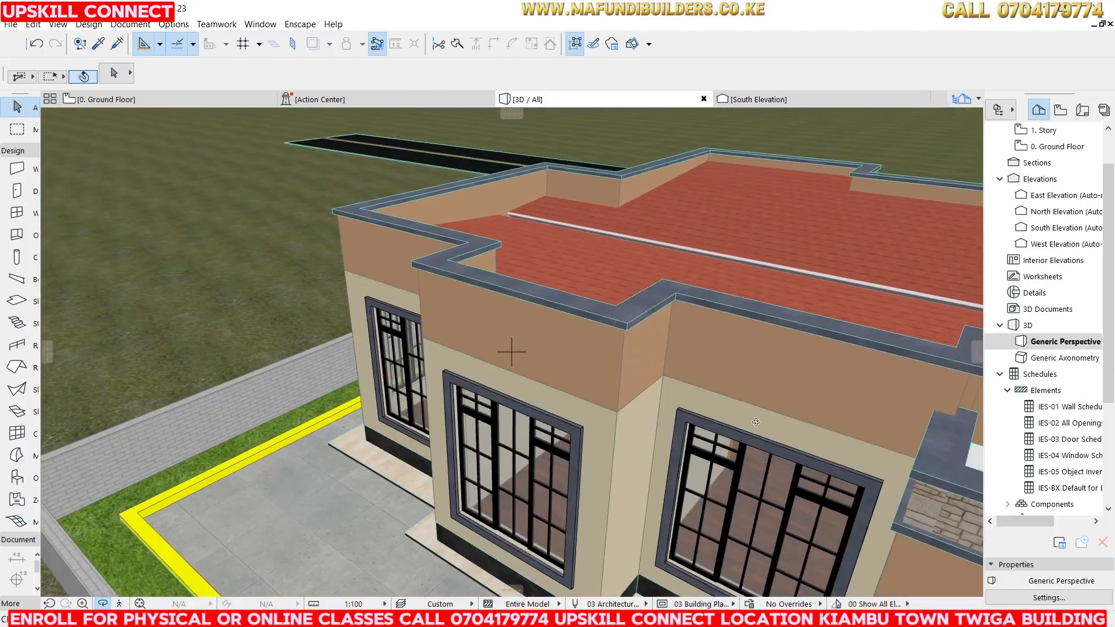
scroll(755, 422, up, 10)
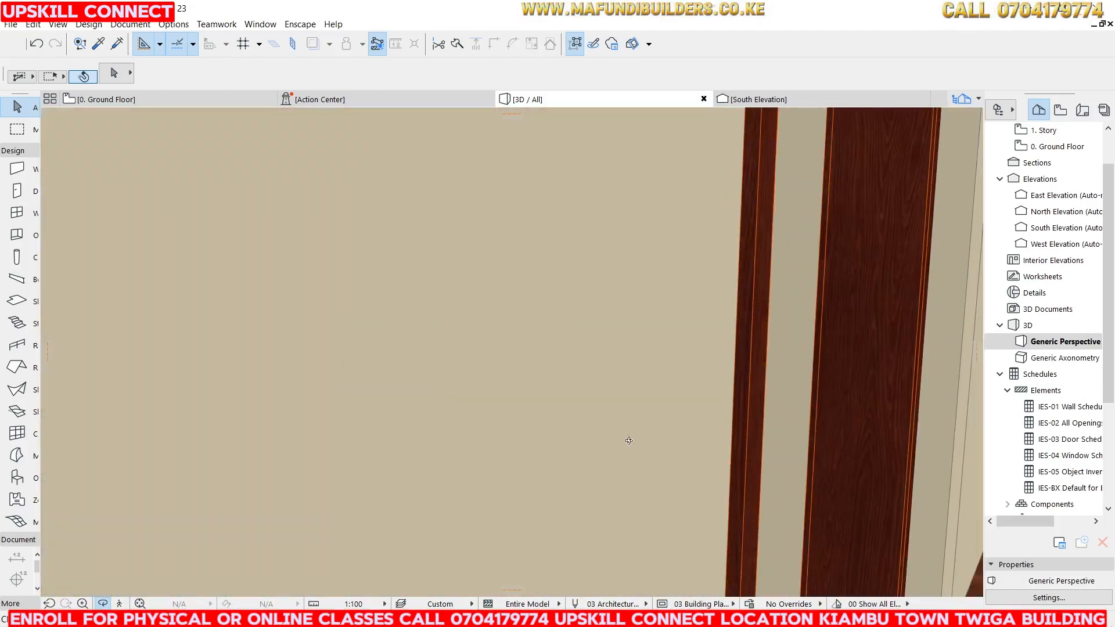
drag(629, 441, 517, 431)
scroll(652, 410, down, 3)
drag(652, 411, 443, 347)
Return to the ground floor plan and pick up the placed door's parameters.
click(108, 99)
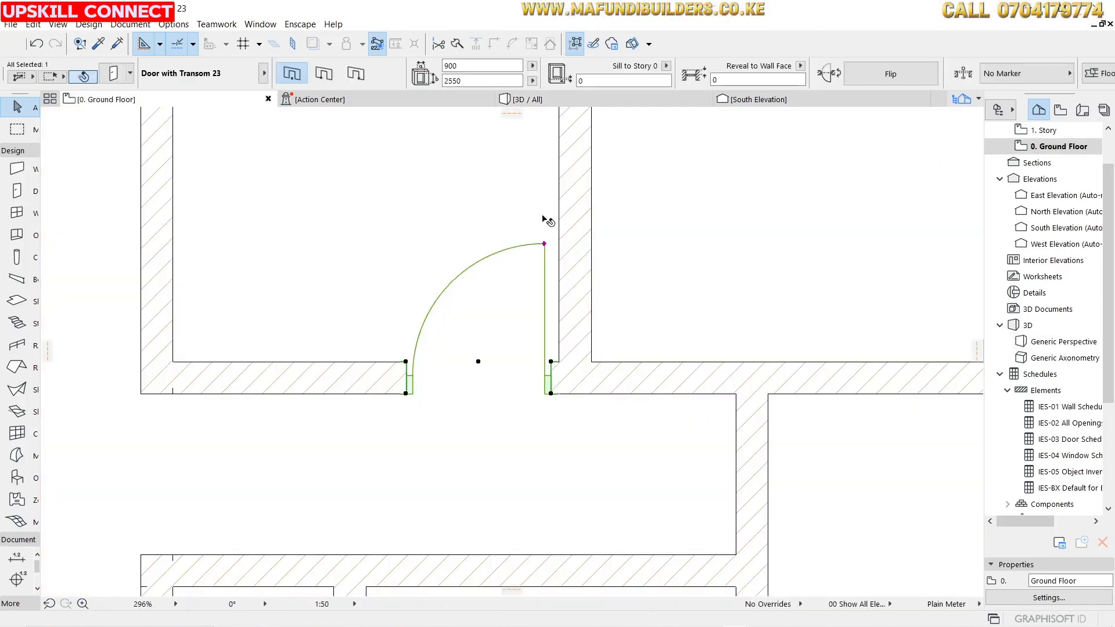
click(530, 233)
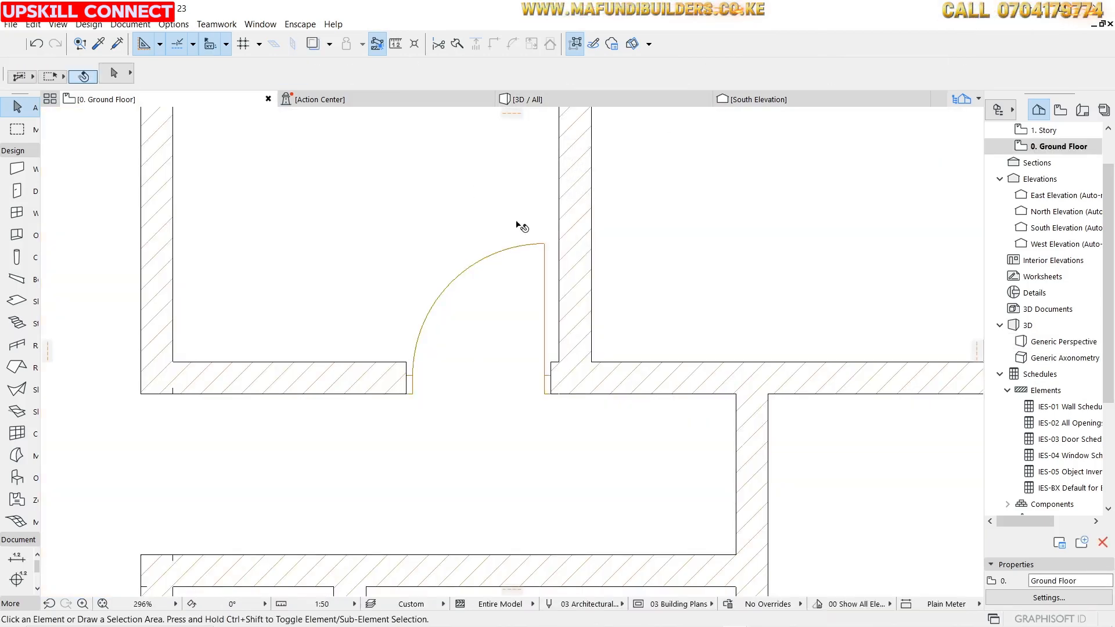
click(98, 46)
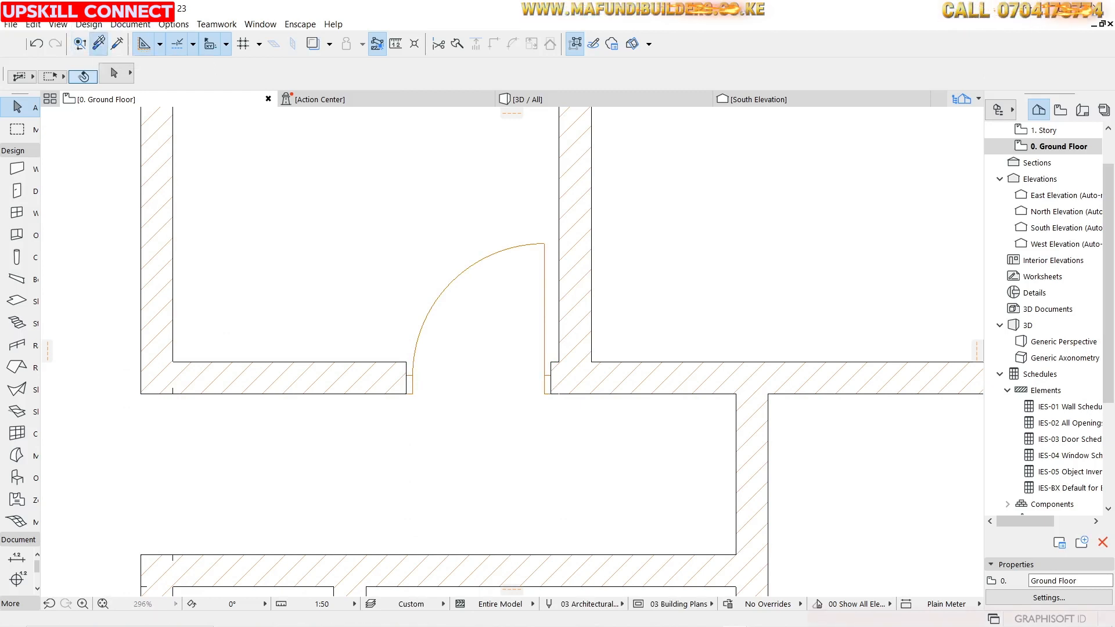
click(543, 243)
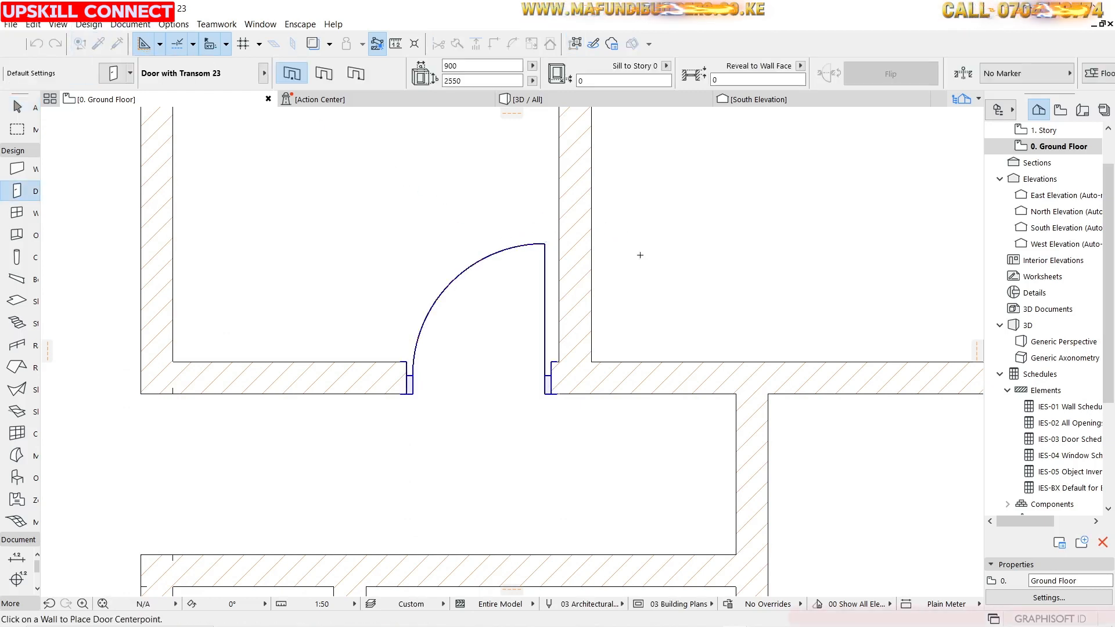
Place another transom door in the wall of the neighbouring room to the right.
scroll(686, 278, down, 2)
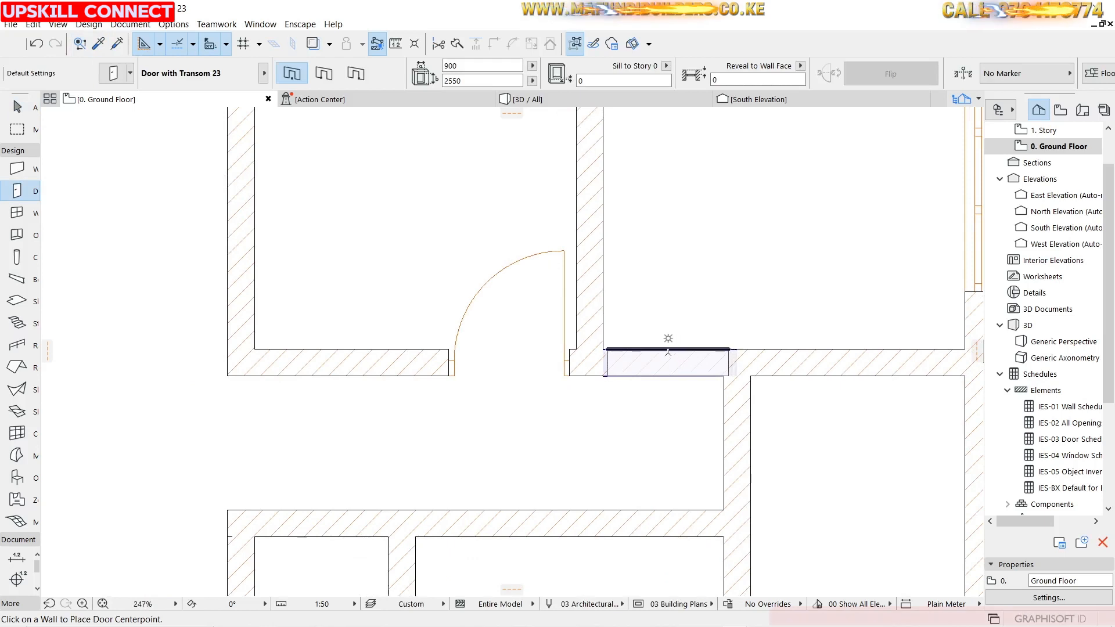
click(663, 349)
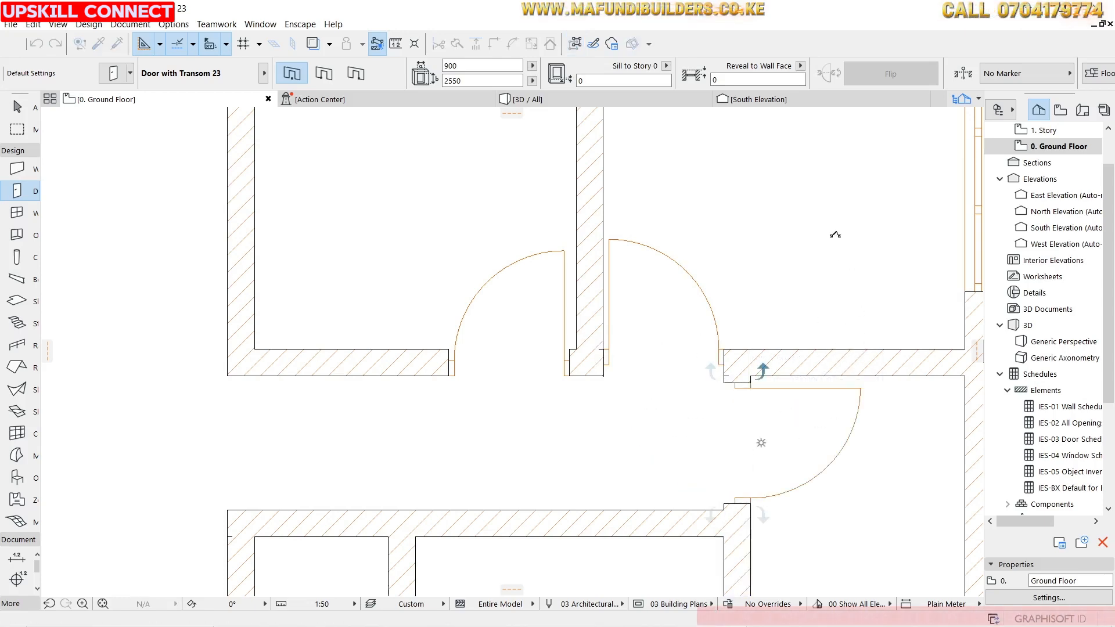
scroll(636, 215, down, 4)
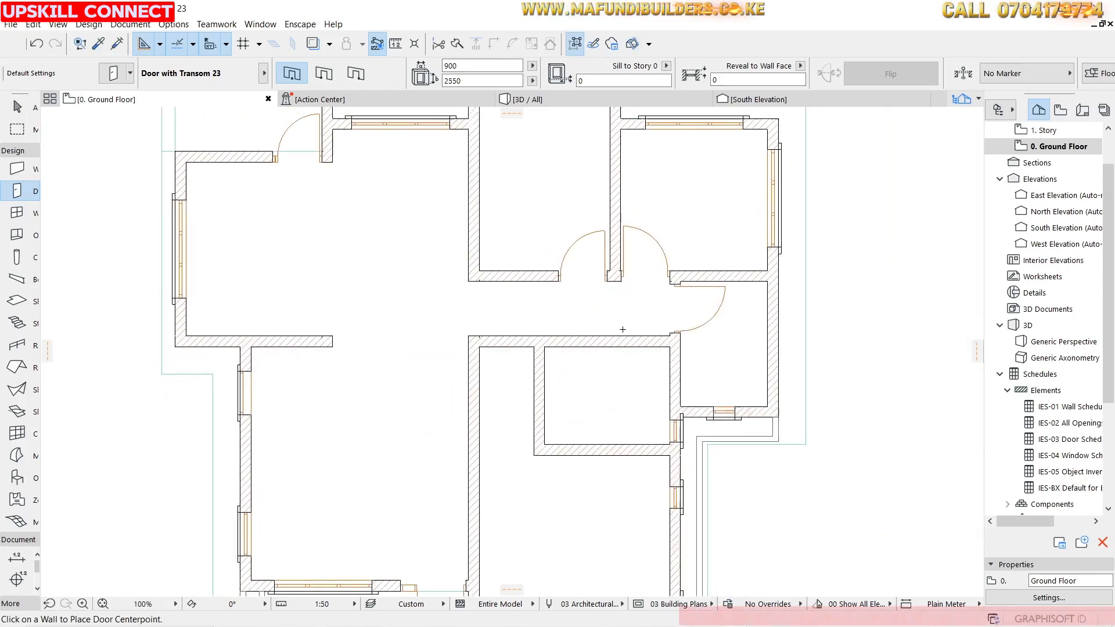
Finish the previous door's opening side and place another transom door in the small room's west wall, swinging into the room.
scroll(622, 329, up, 1)
scroll(515, 411, up, 2)
scroll(515, 411, up, 1)
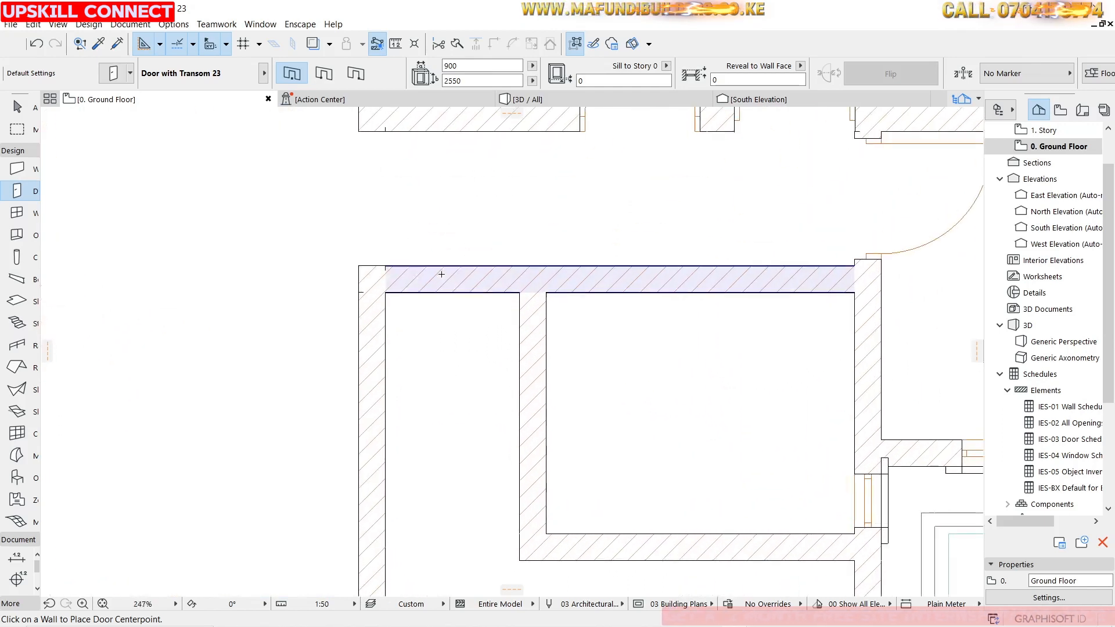
click(424, 385)
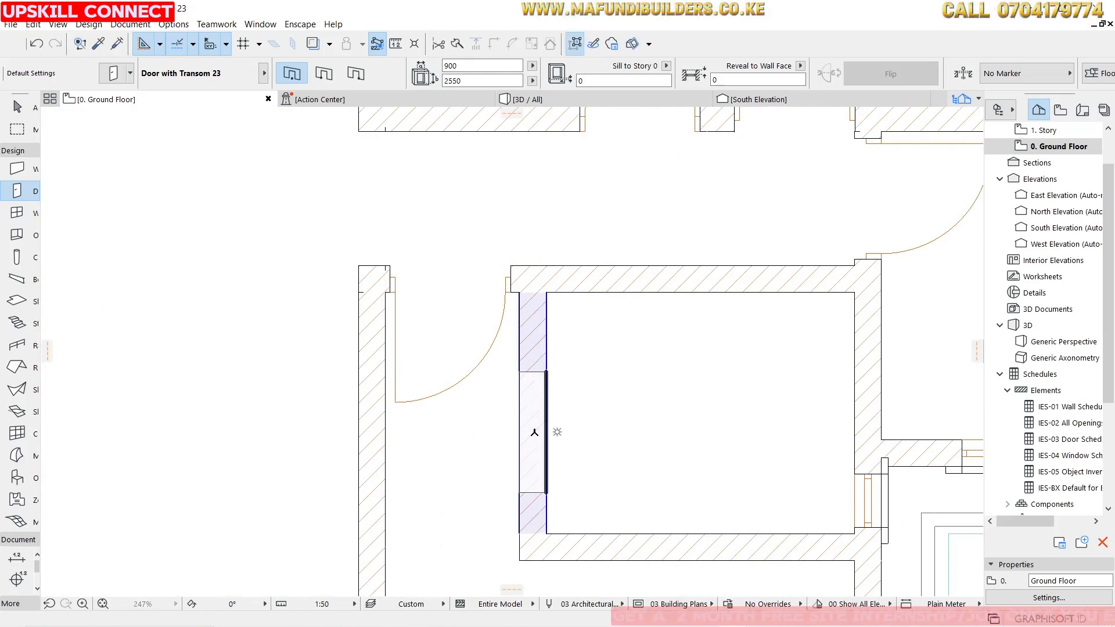
click(602, 435)
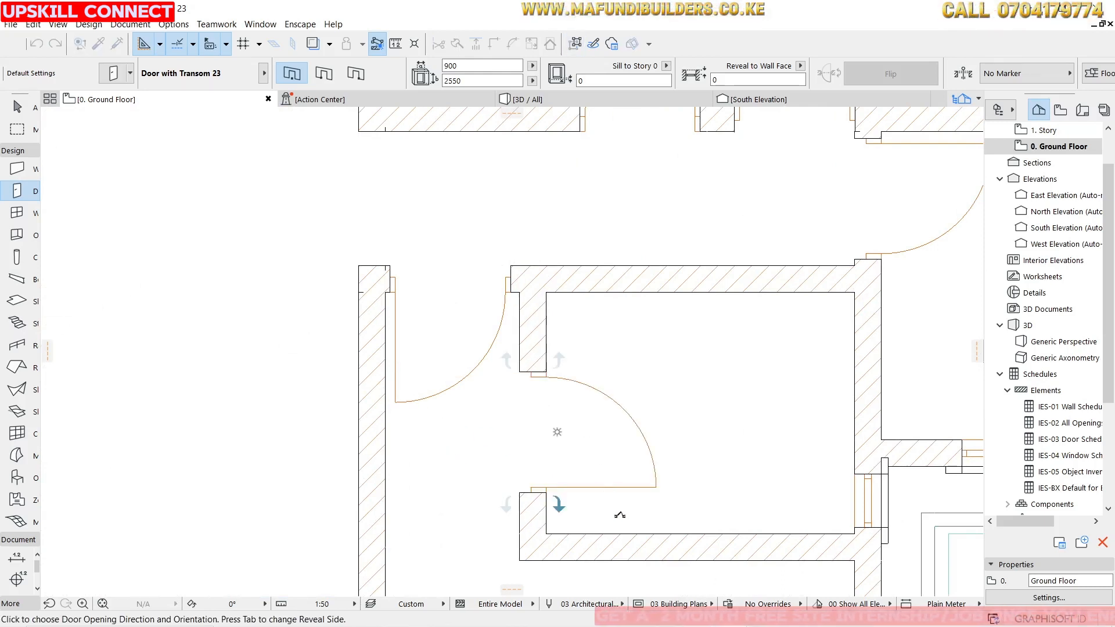
click(620, 516)
key(Escape)
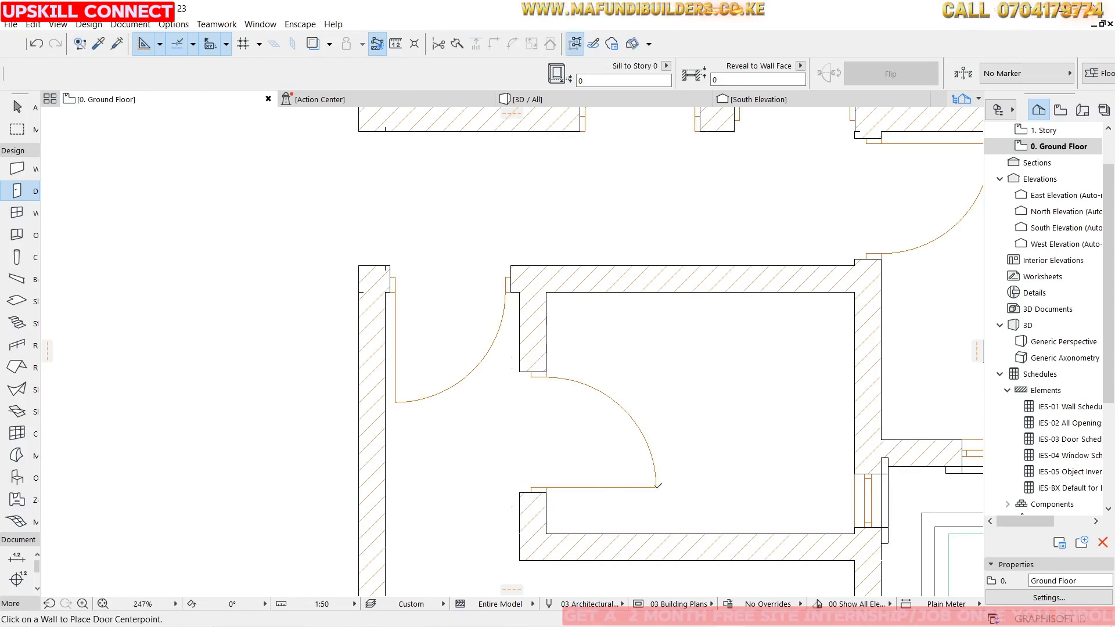
Select the new door and move it down along the wall until it meets the room's lower corner.
click(658, 489)
scroll(607, 511, up, 3)
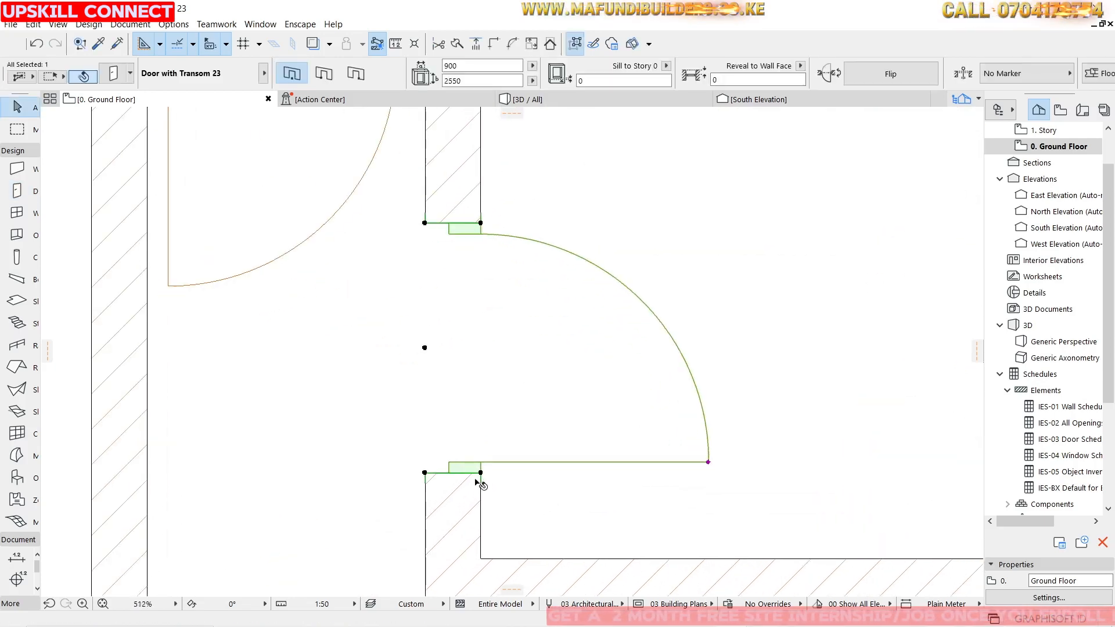
click(480, 472)
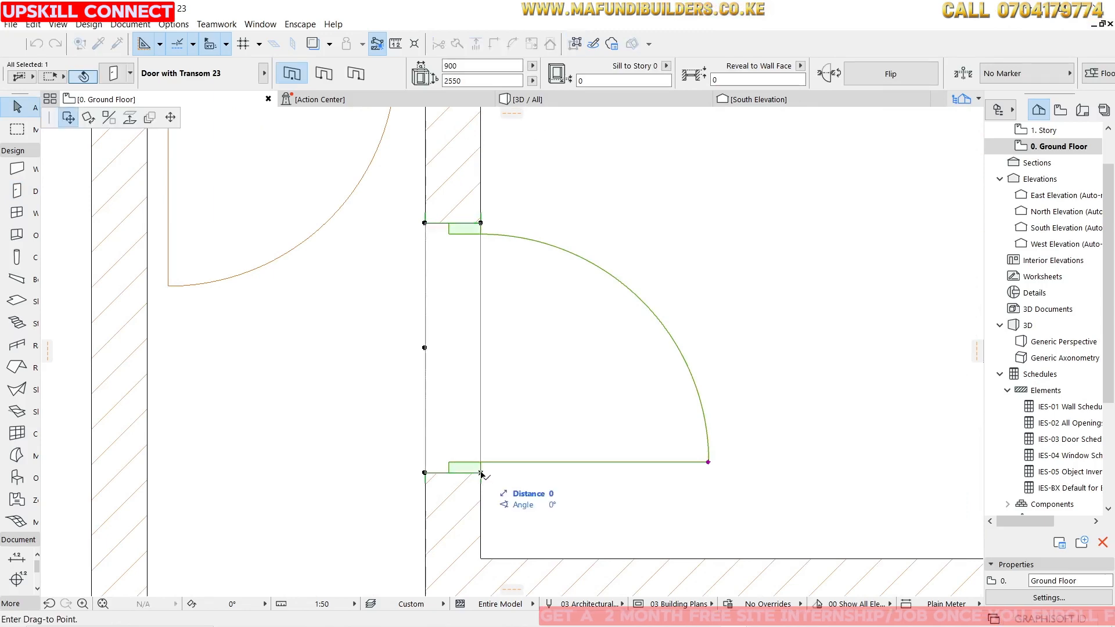
click(481, 560)
scroll(569, 328, down, 5)
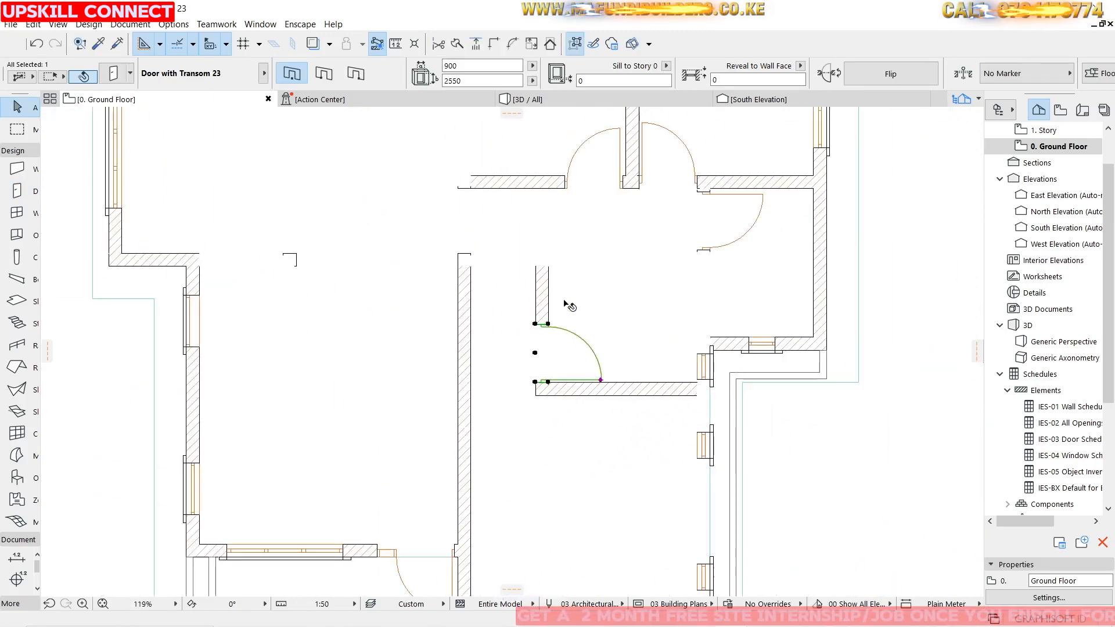
scroll(553, 358, up, 3)
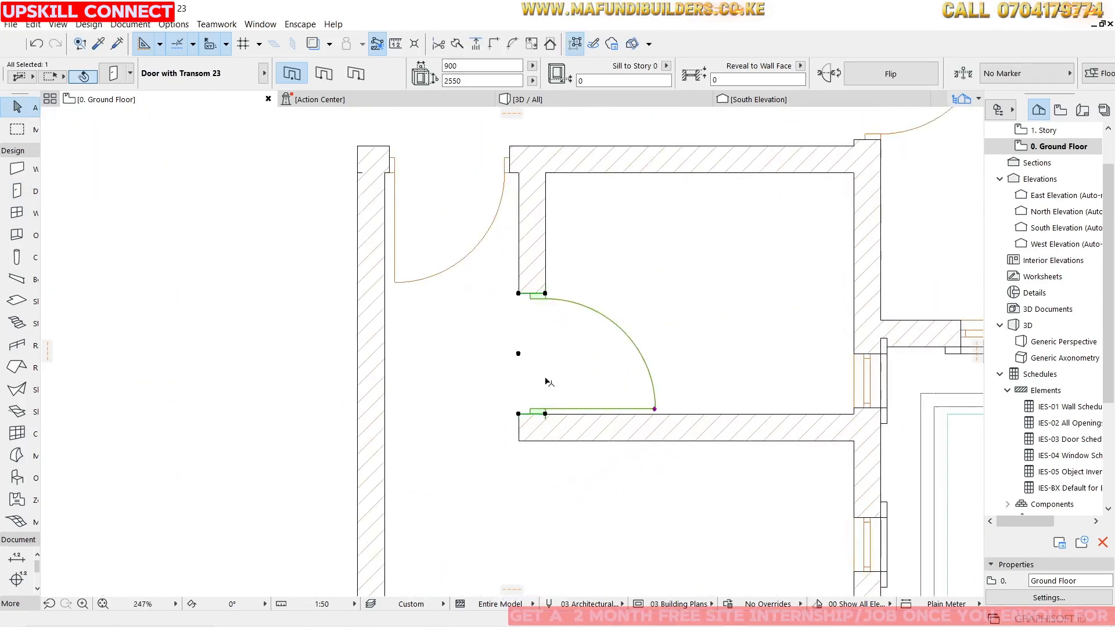
Move the door 50 mm back up along the wall, away from the corner.
click(545, 413)
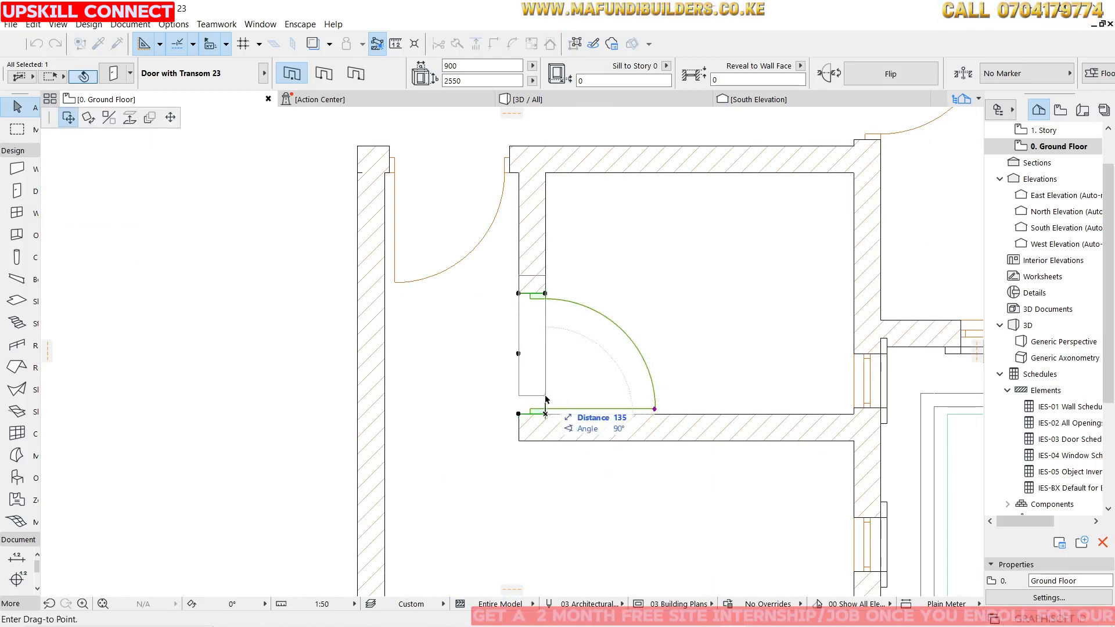
text(50)
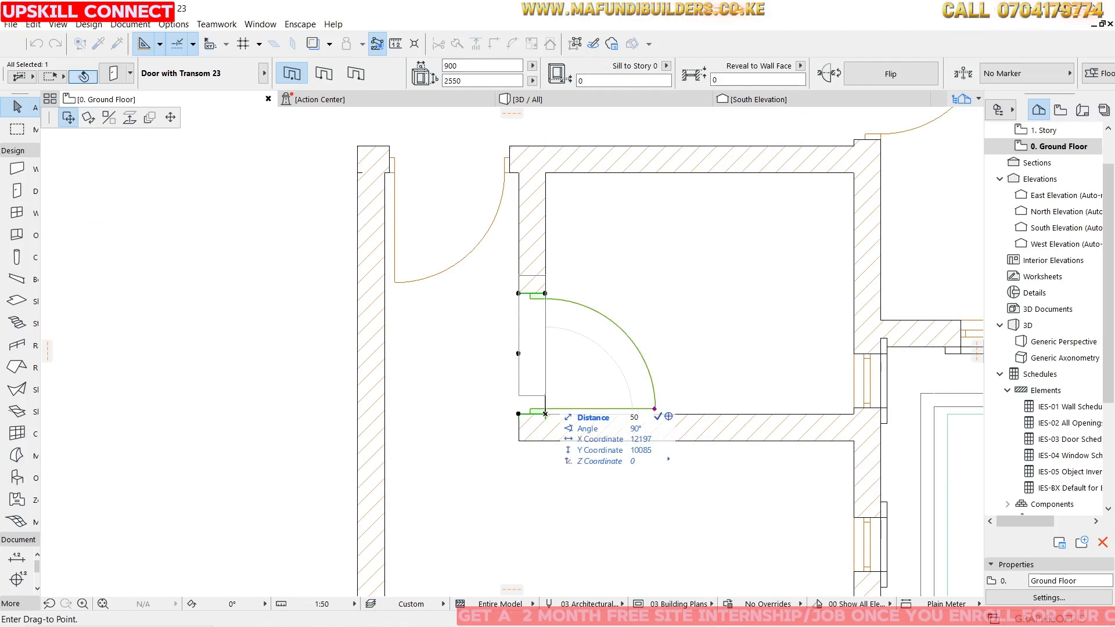
key(Return)
Select the corridor door in the upper wall and align its left jamb with the adjoining wall face.
scroll(530, 302, down, 2)
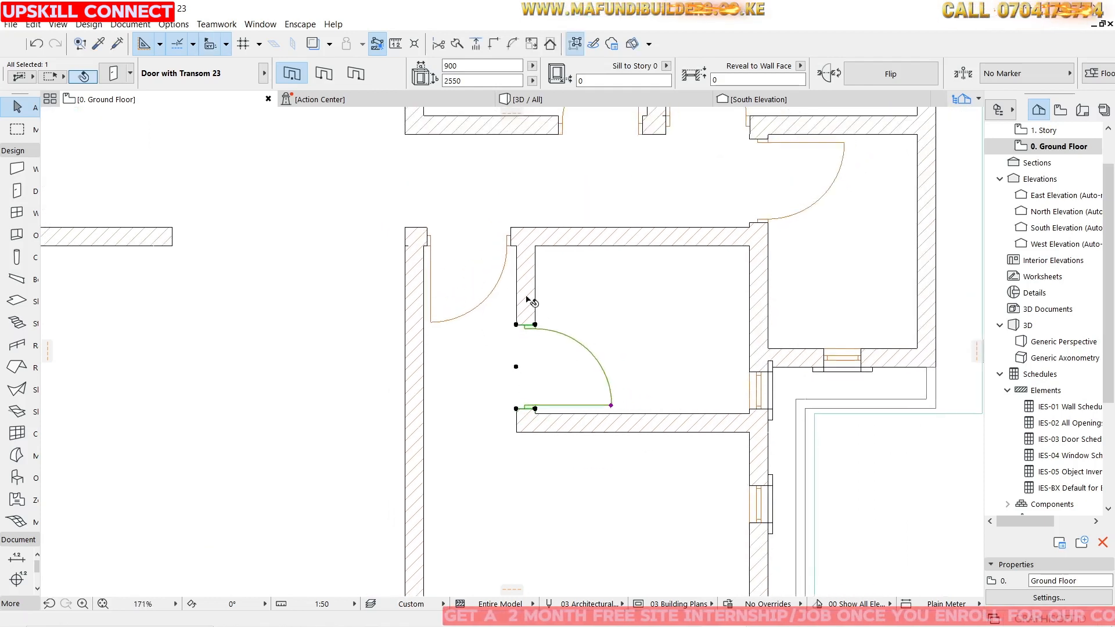
scroll(520, 277, up, 2)
click(419, 337)
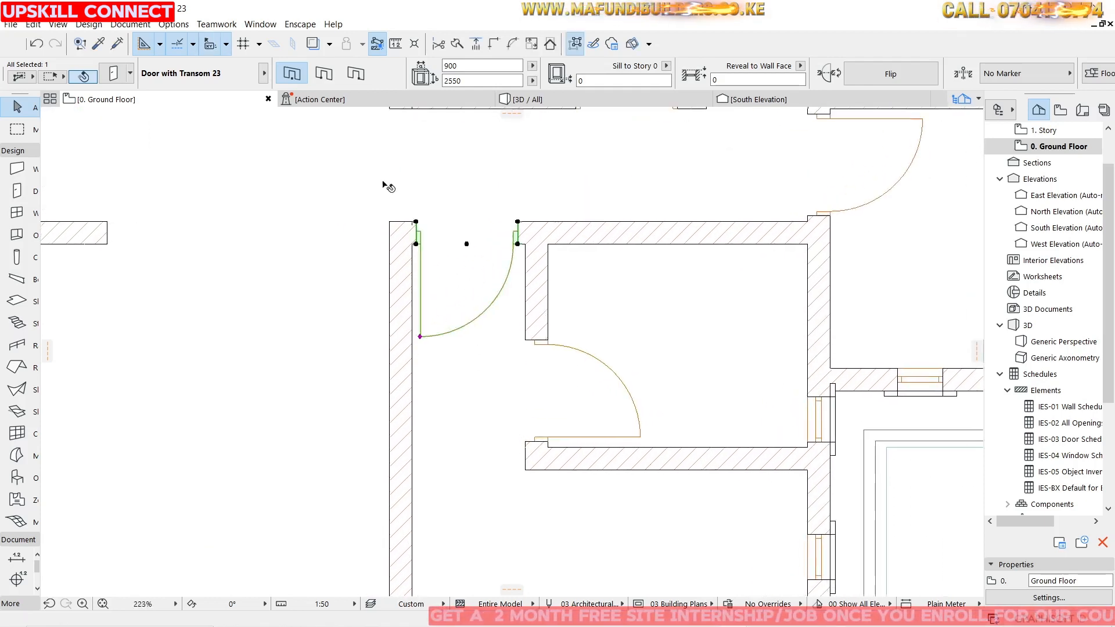
scroll(388, 187, up, 6)
click(483, 355)
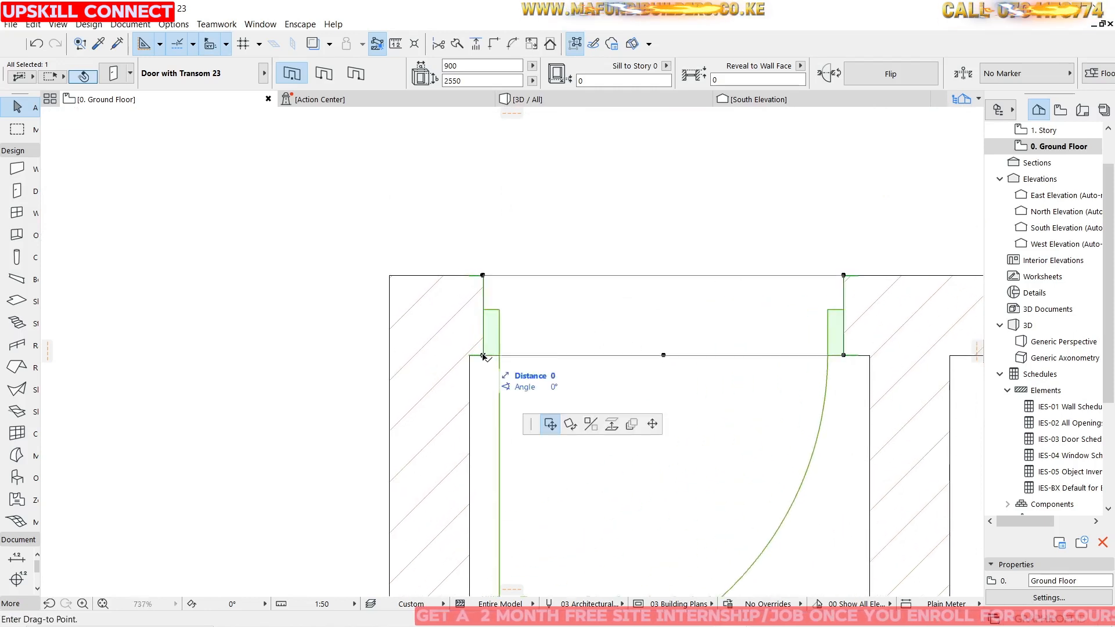
click(470, 354)
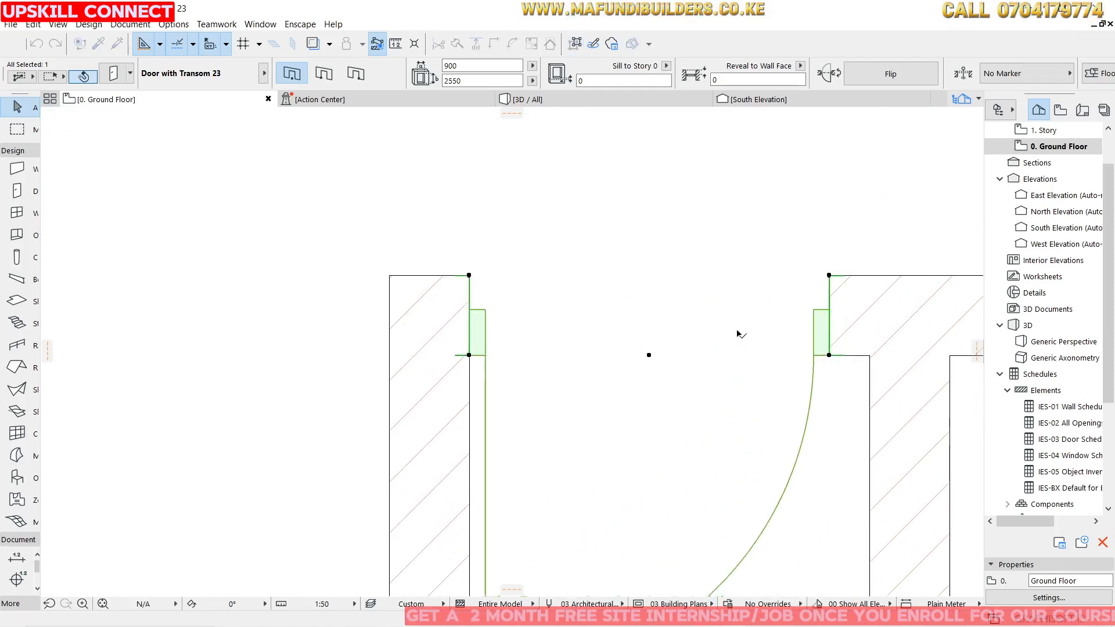
Shift that door 100 mm to the right, then 50 mm back to the left.
click(828, 355)
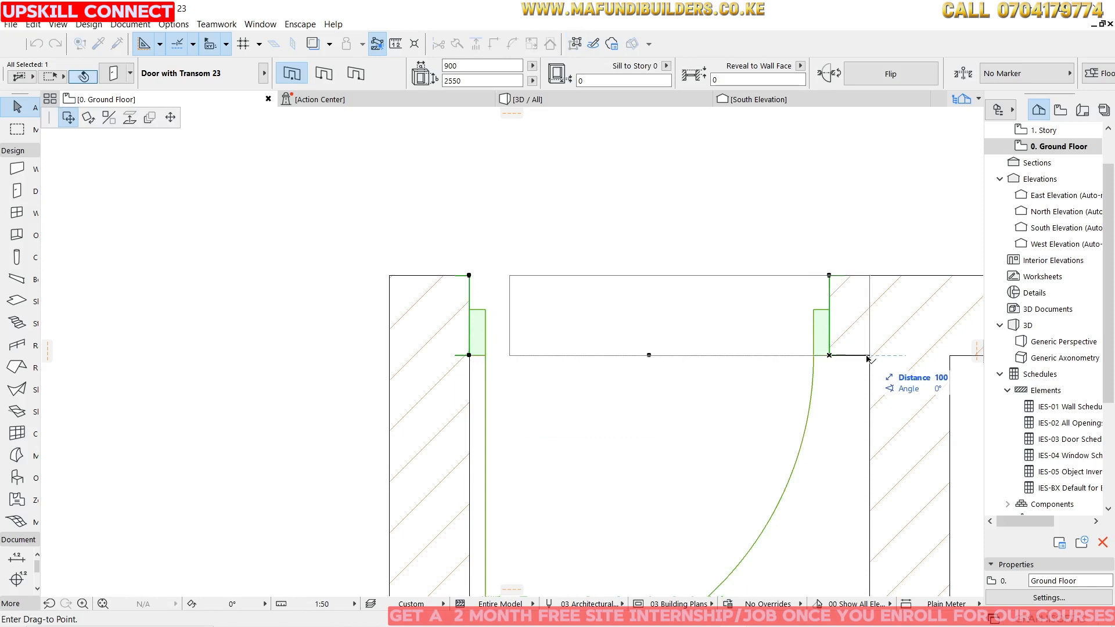
click(869, 355)
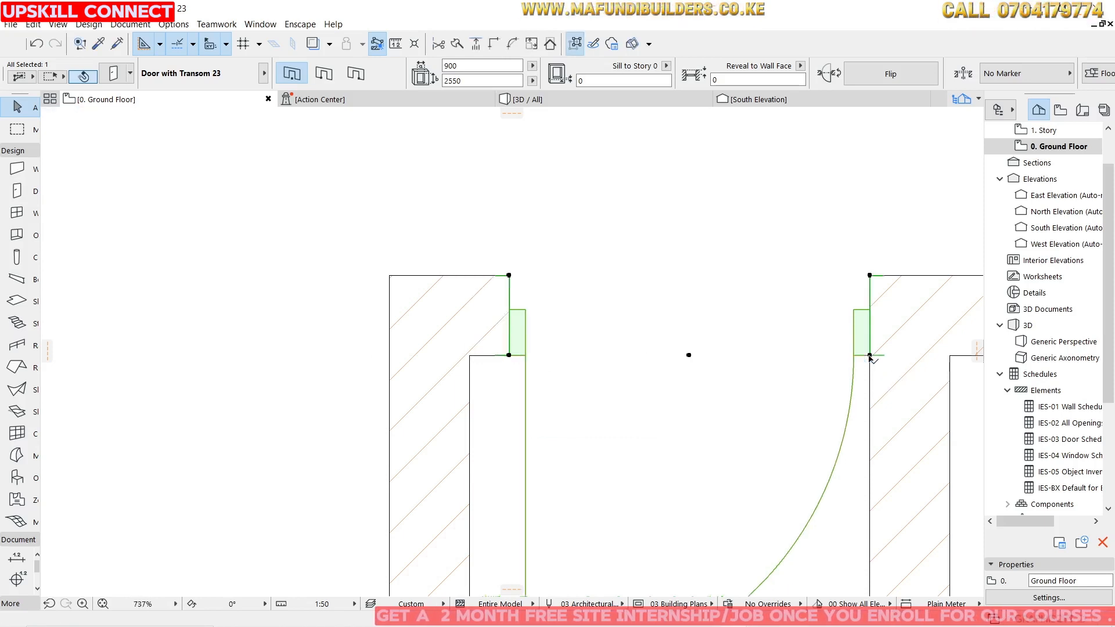
click(509, 355)
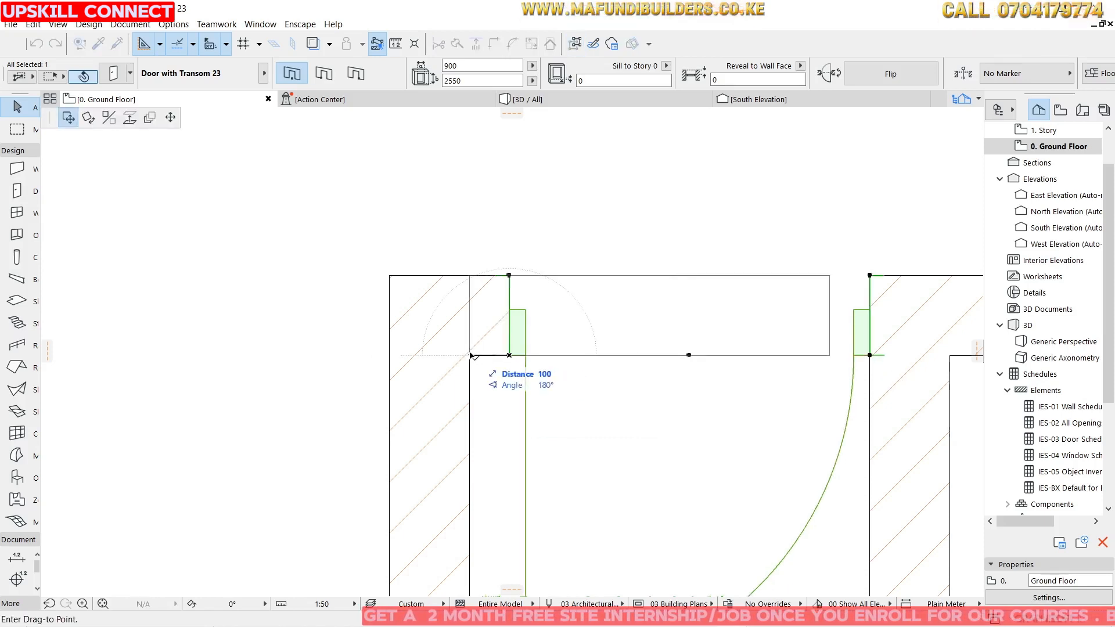
text(50)
key(Return)
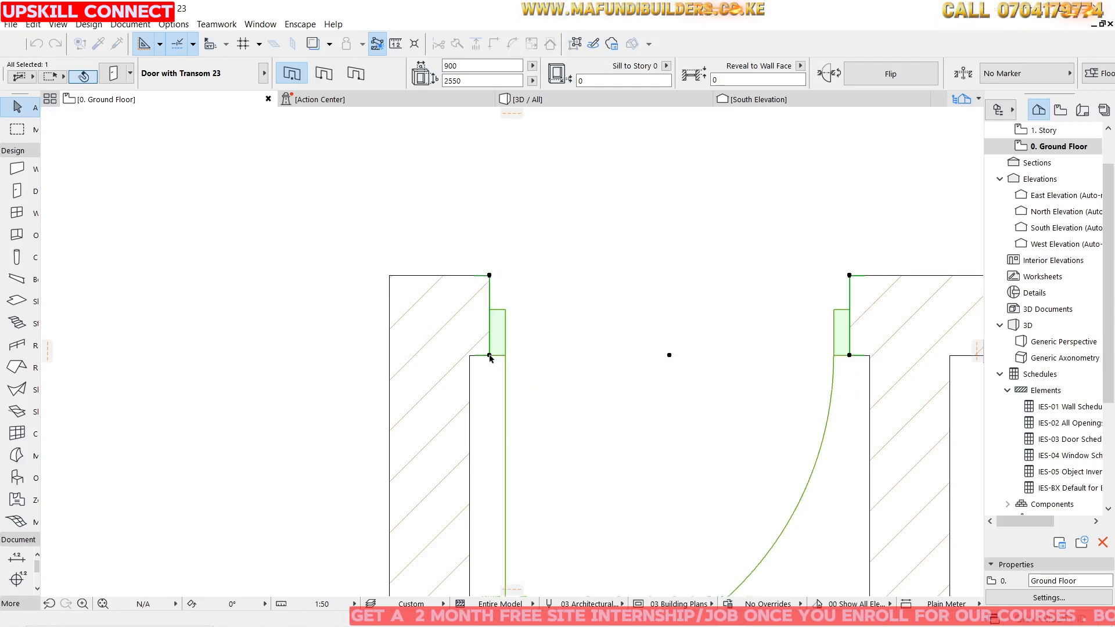
Nudge the right-hand room's door along its wall so its jambs line up with the adjoining wall faces.
scroll(610, 290, down, 6)
scroll(641, 265, up, 4)
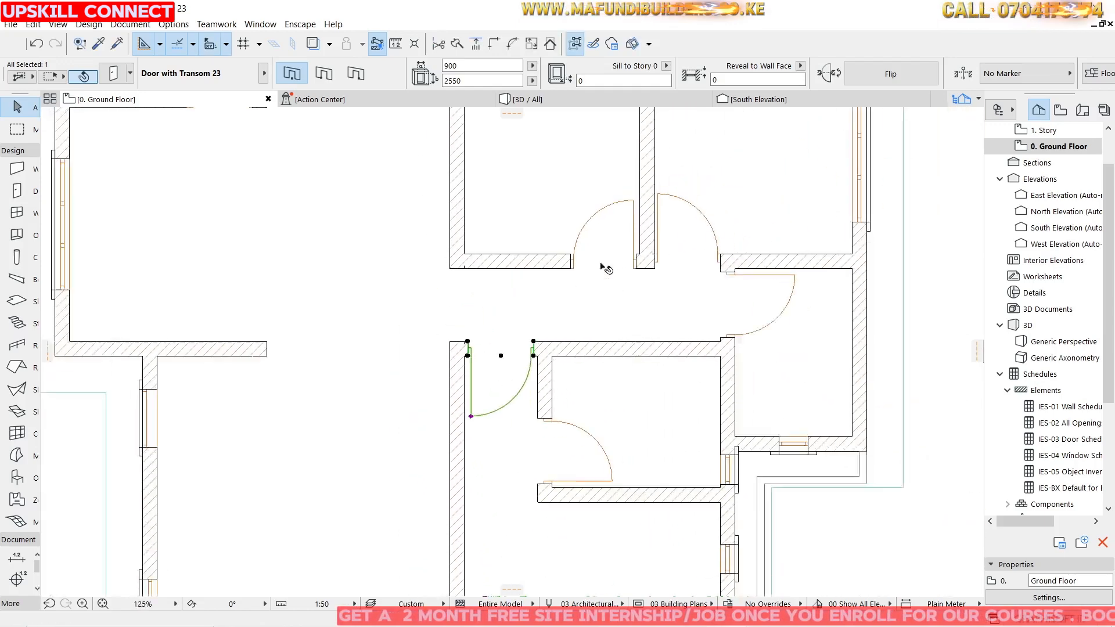
click(744, 269)
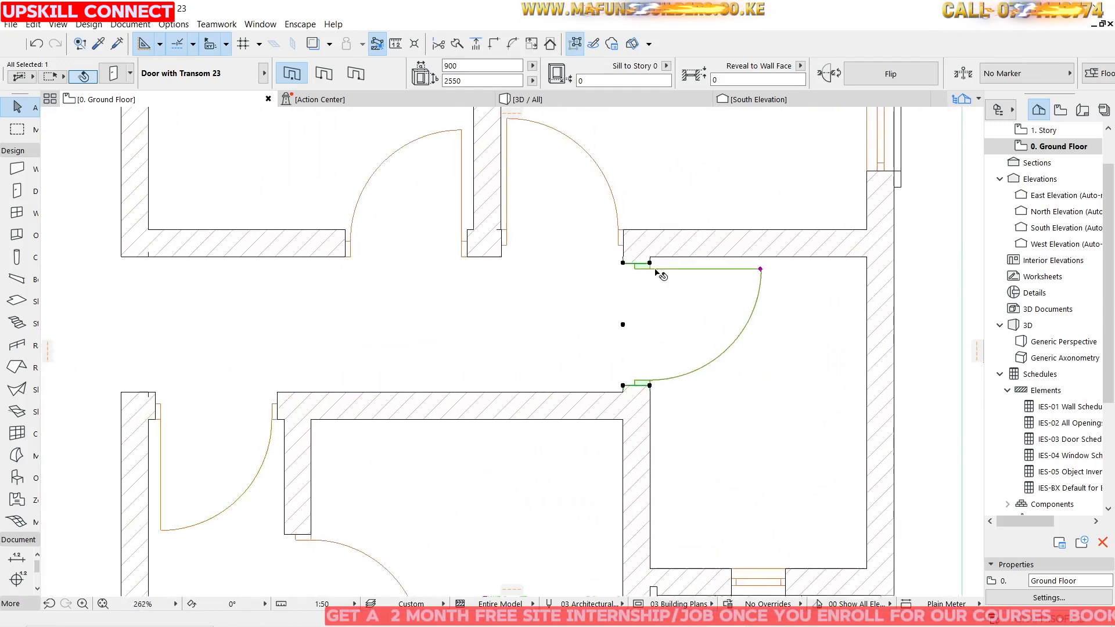
scroll(646, 259, up, 8)
click(644, 258)
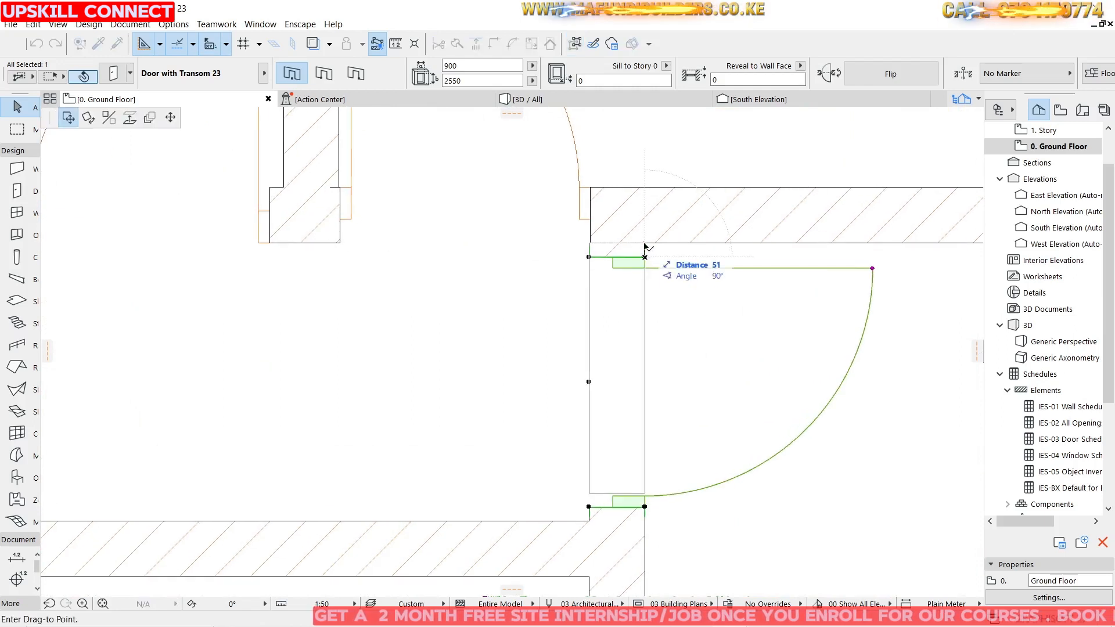
click(645, 245)
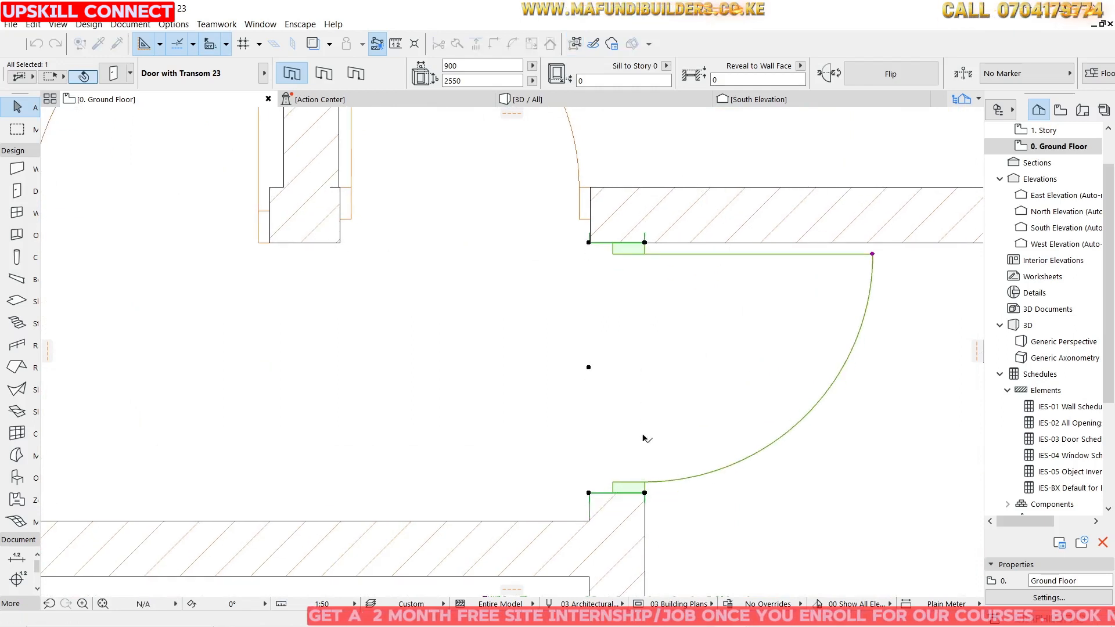
click(589, 493)
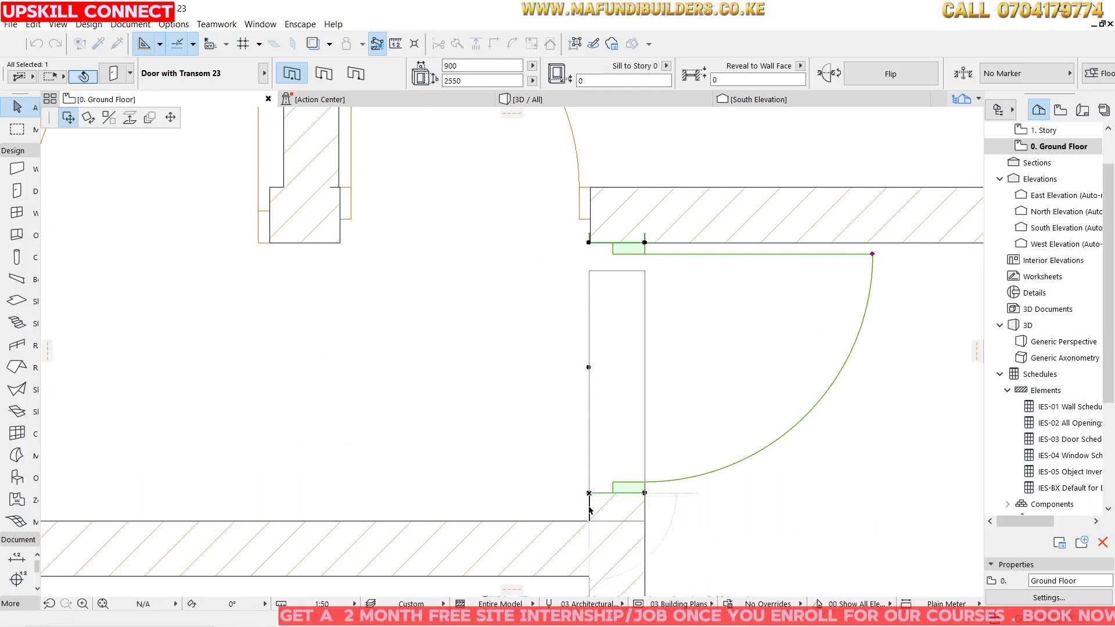
click(588, 509)
scroll(612, 470, down, 1)
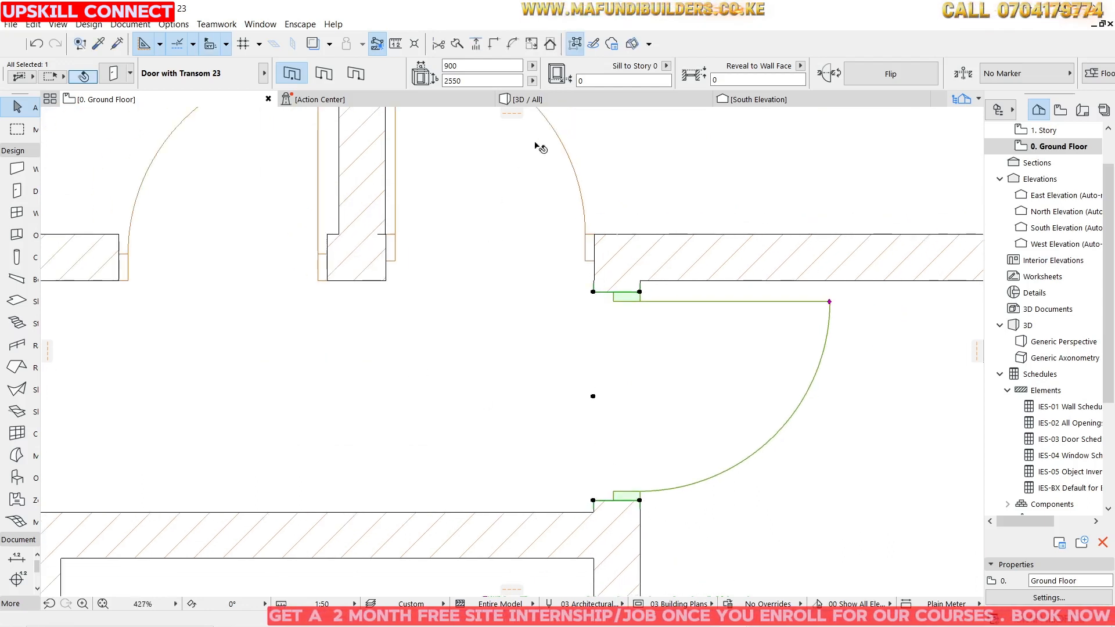
Check the repositioned transom doors in the 3D view.
click(526, 100)
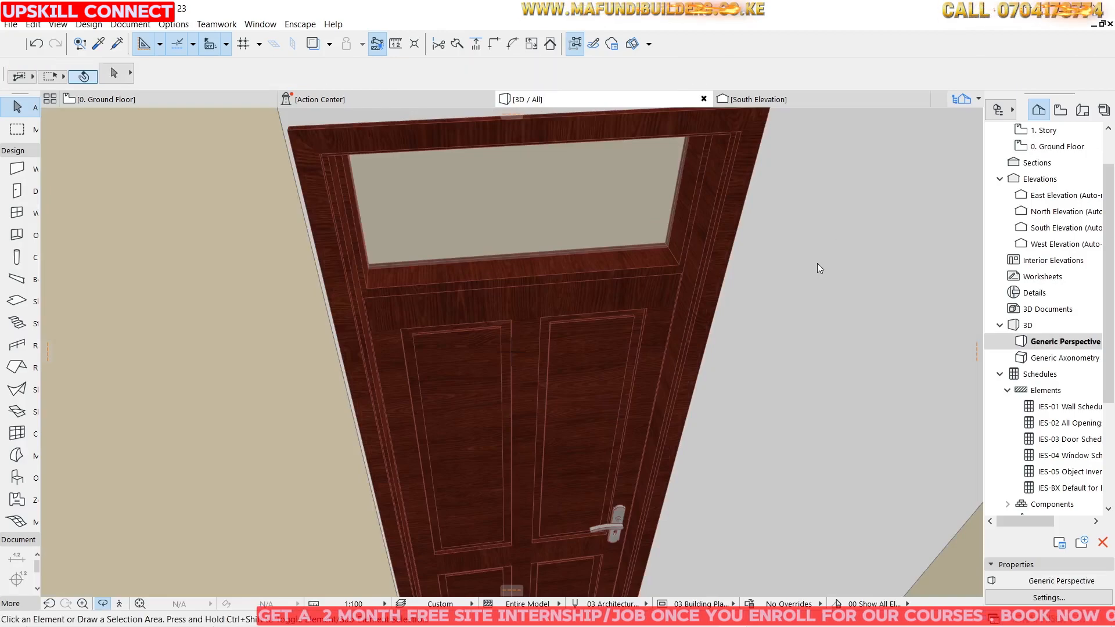
scroll(817, 264, down, 10)
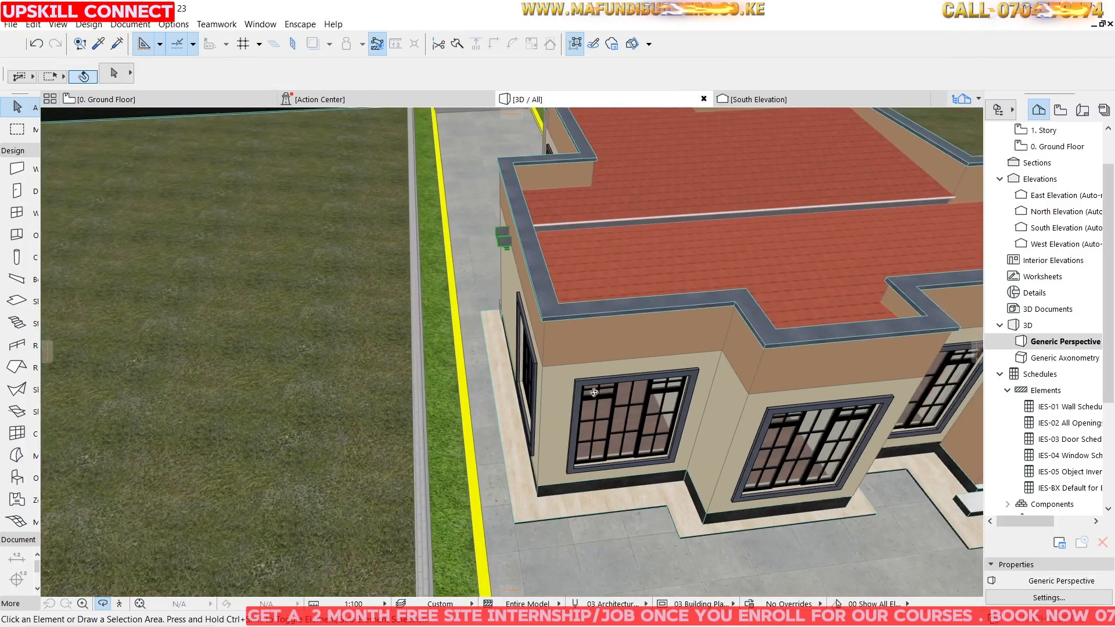
drag(593, 392, 171, 268)
scroll(587, 286, up, 10)
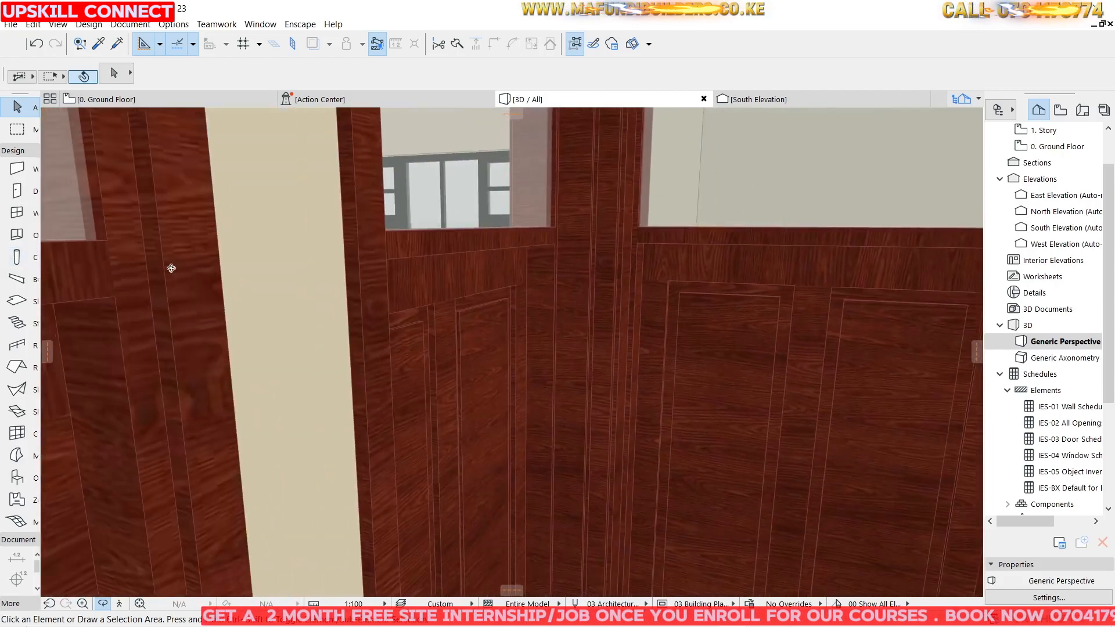
Return to the ground floor plan and review the whole layout.
click(102, 100)
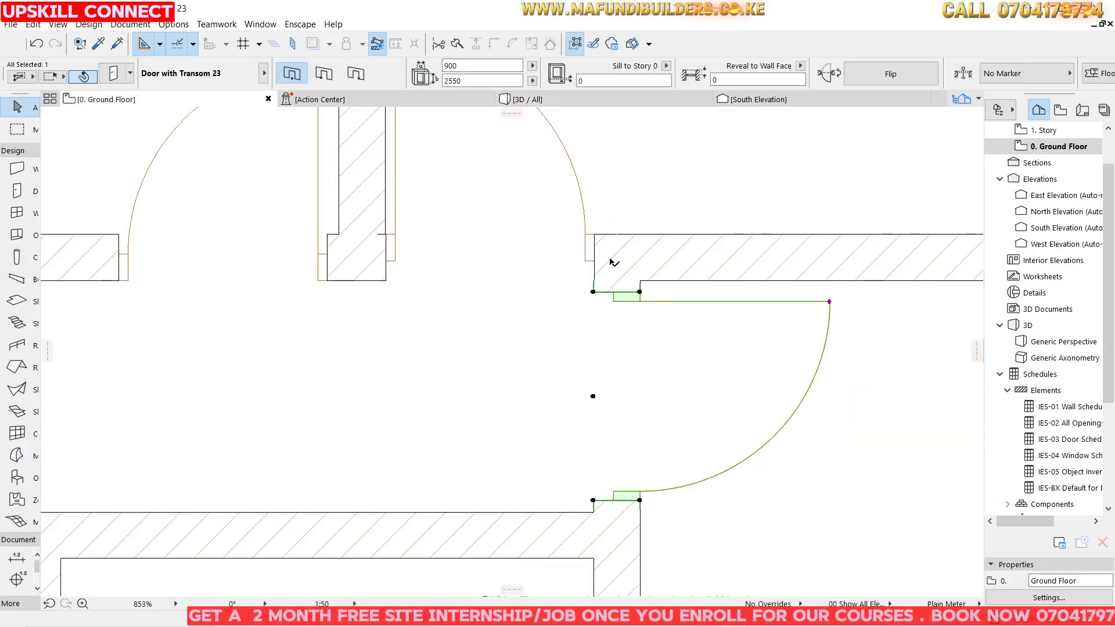
scroll(605, 258, down, 5)
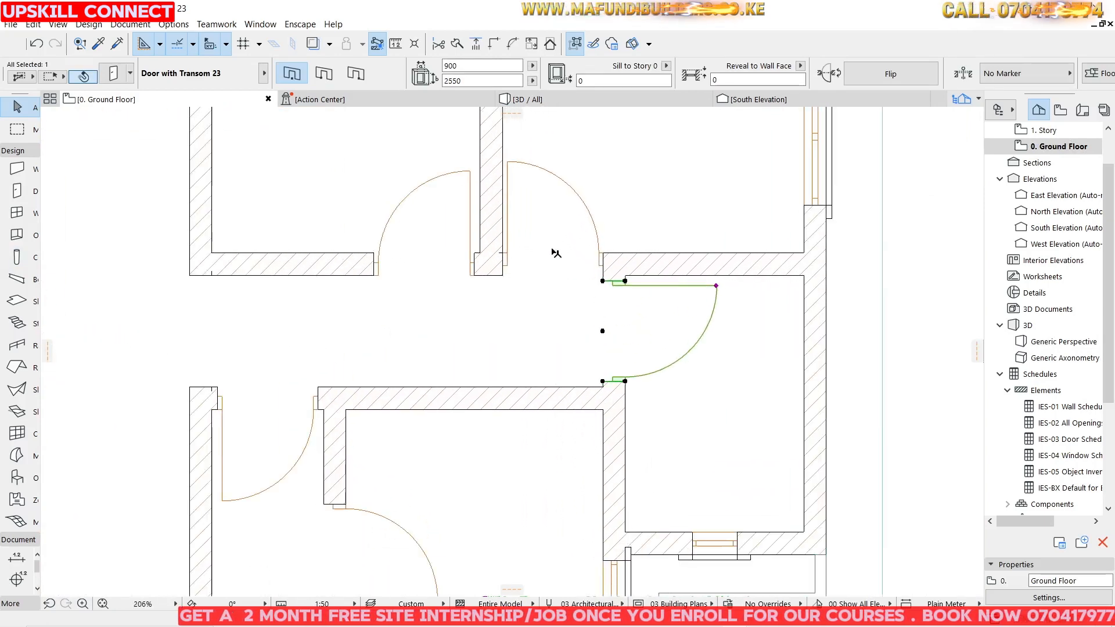
scroll(604, 290, down, 2)
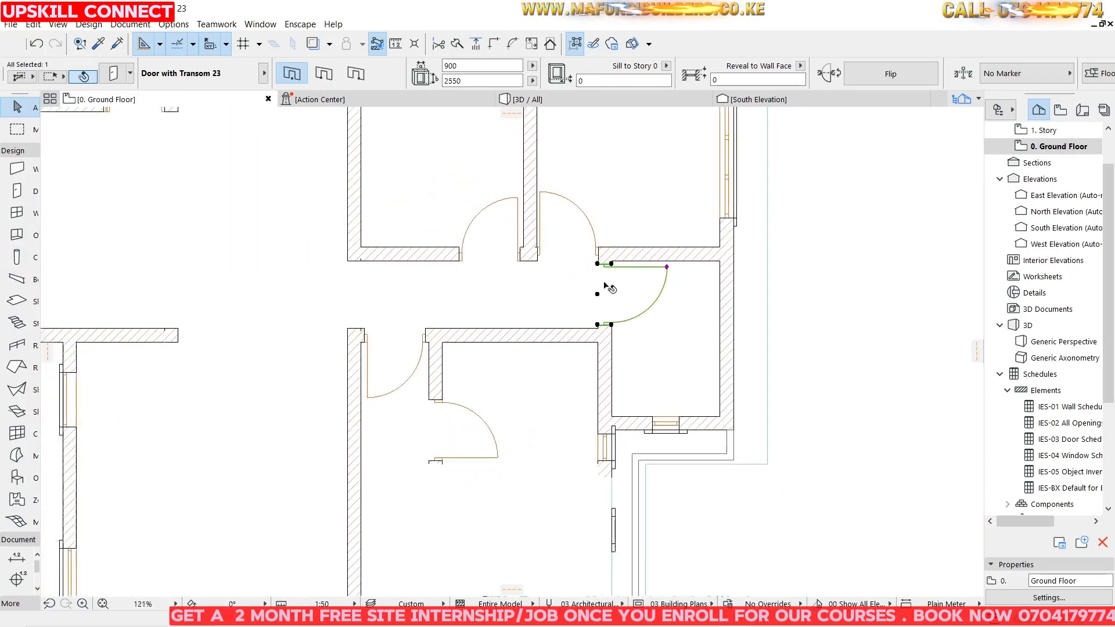
scroll(606, 279, down, 1)
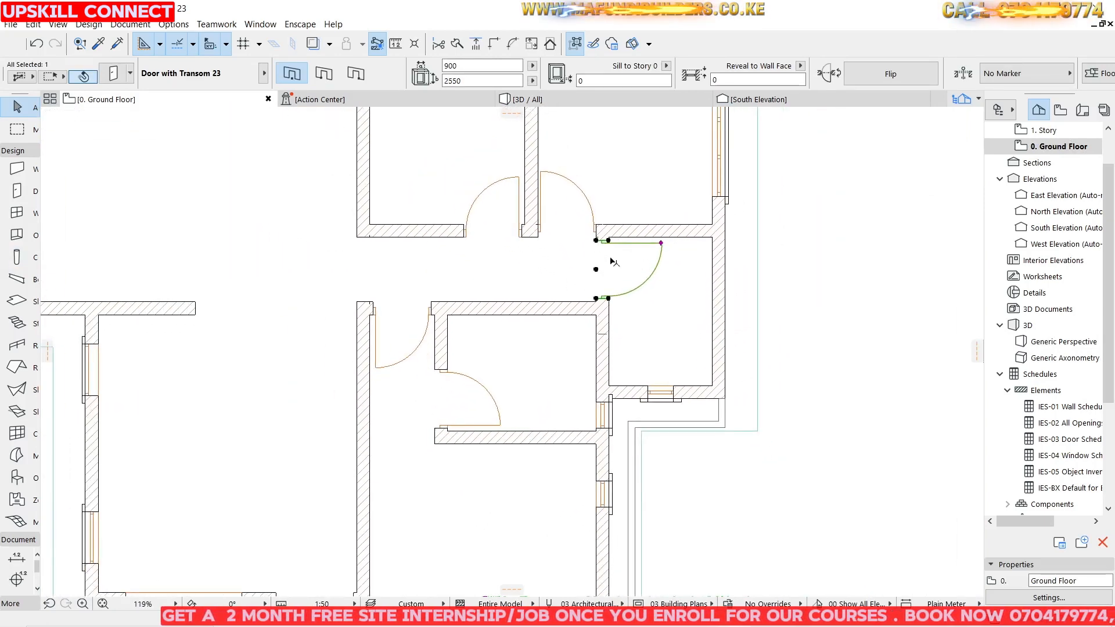
scroll(635, 262, down, 3)
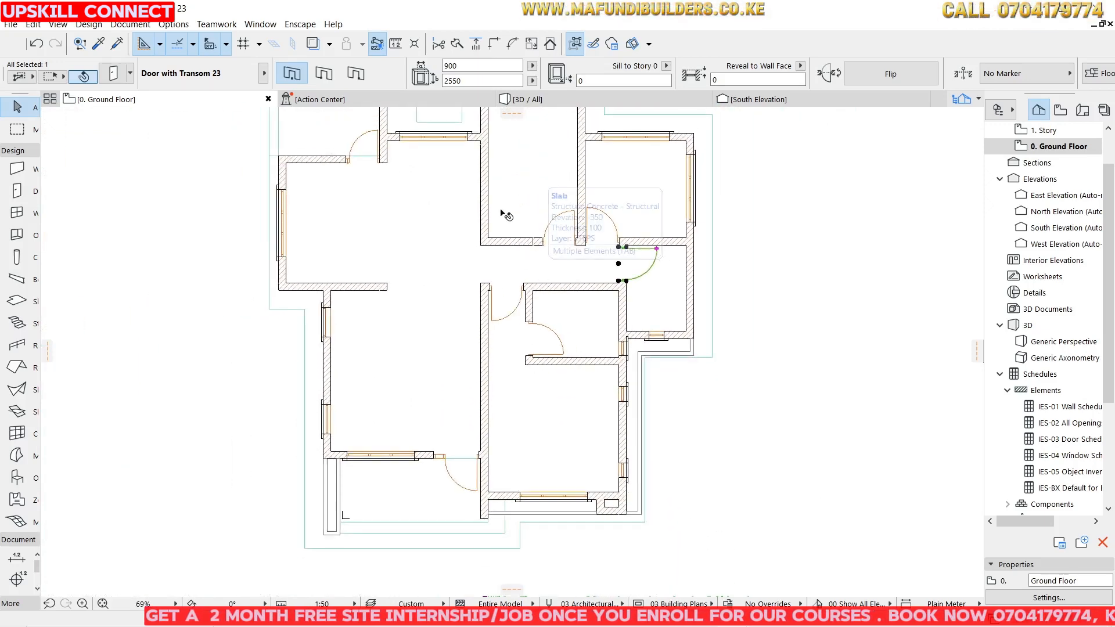
click(787, 273)
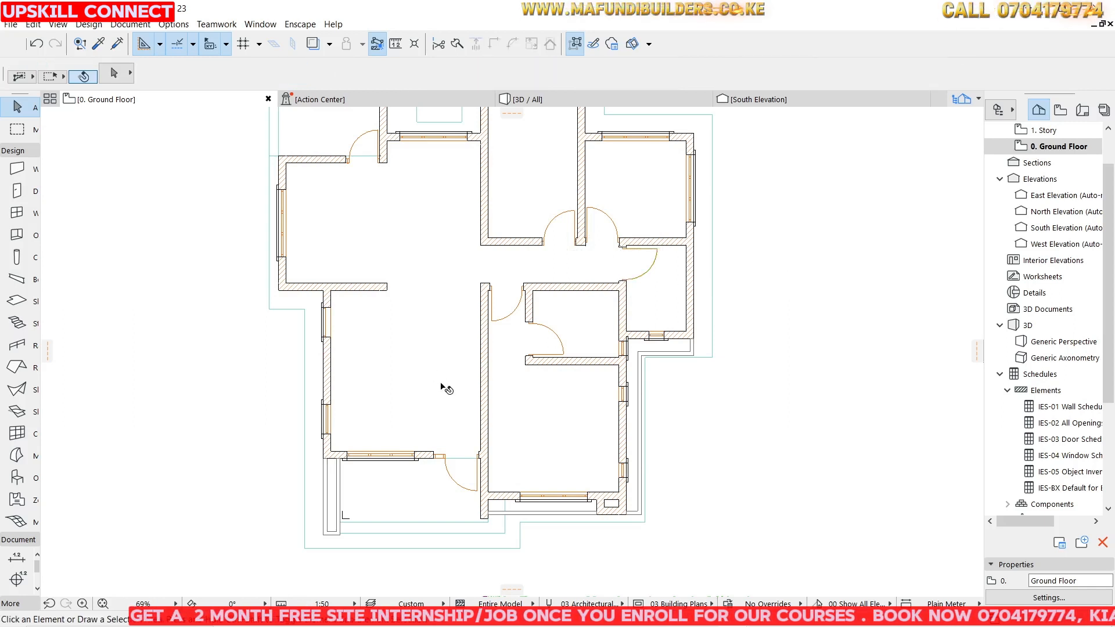
scroll(503, 281, down, 3)
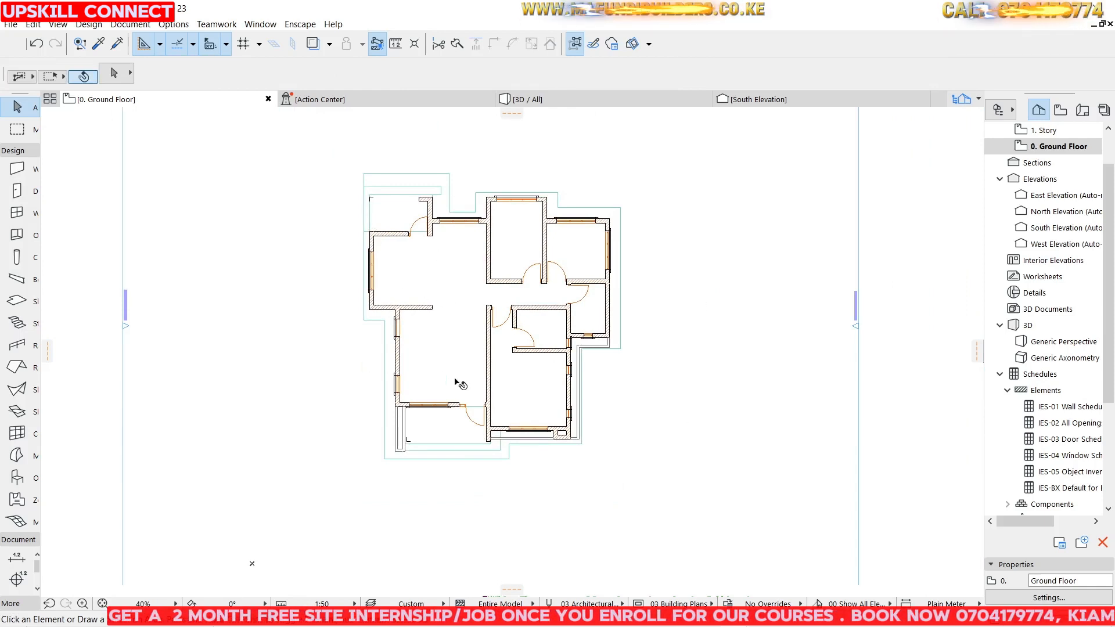
scroll(437, 359, up, 3)
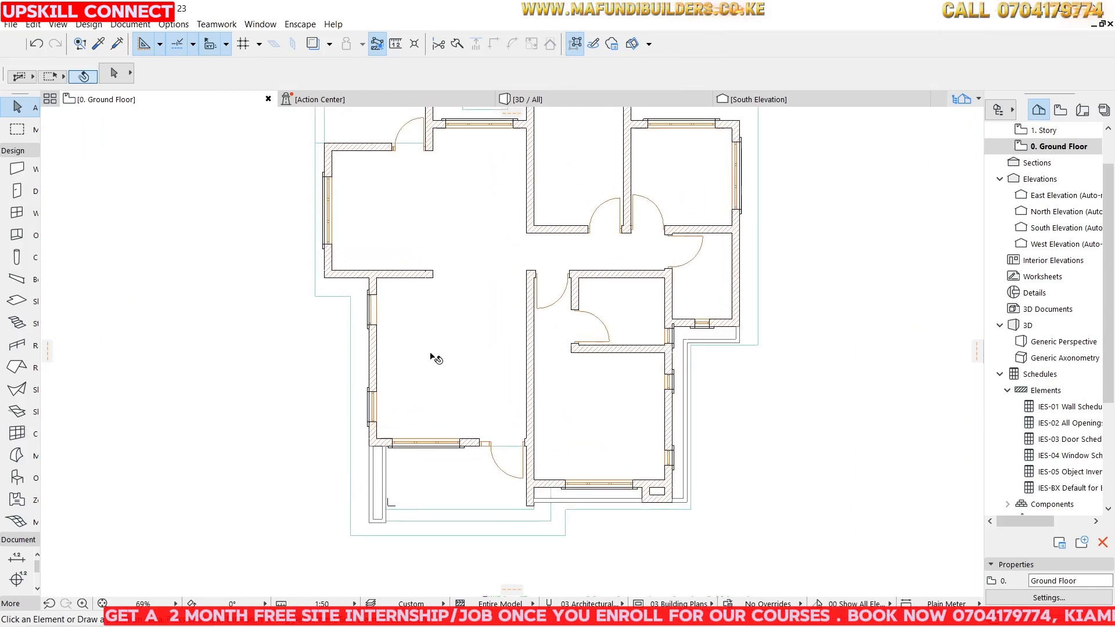
Open the object settings and pick Sofa Set 01 23 from the Couches and Sofas library folder.
click(10, 483)
key(ctrl+t)
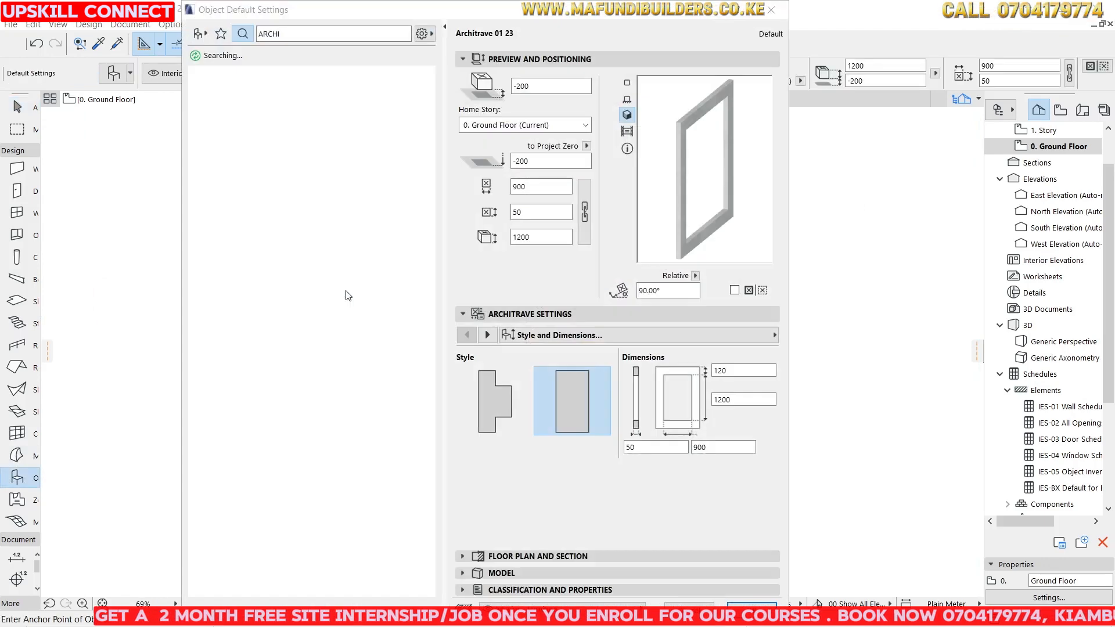
click(198, 34)
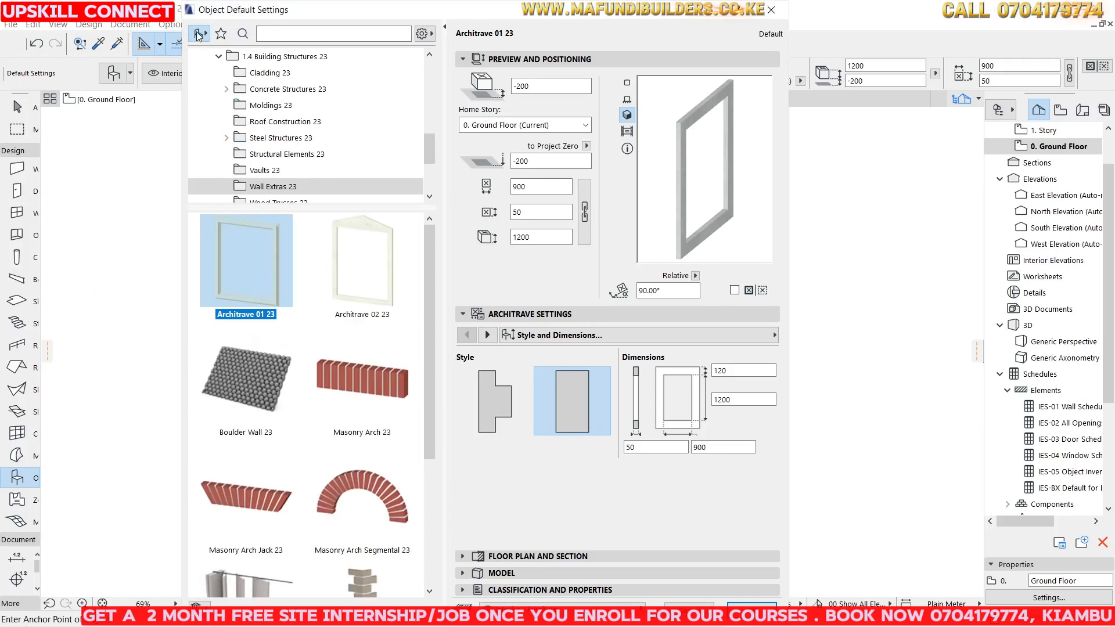
scroll(267, 92, up, 6)
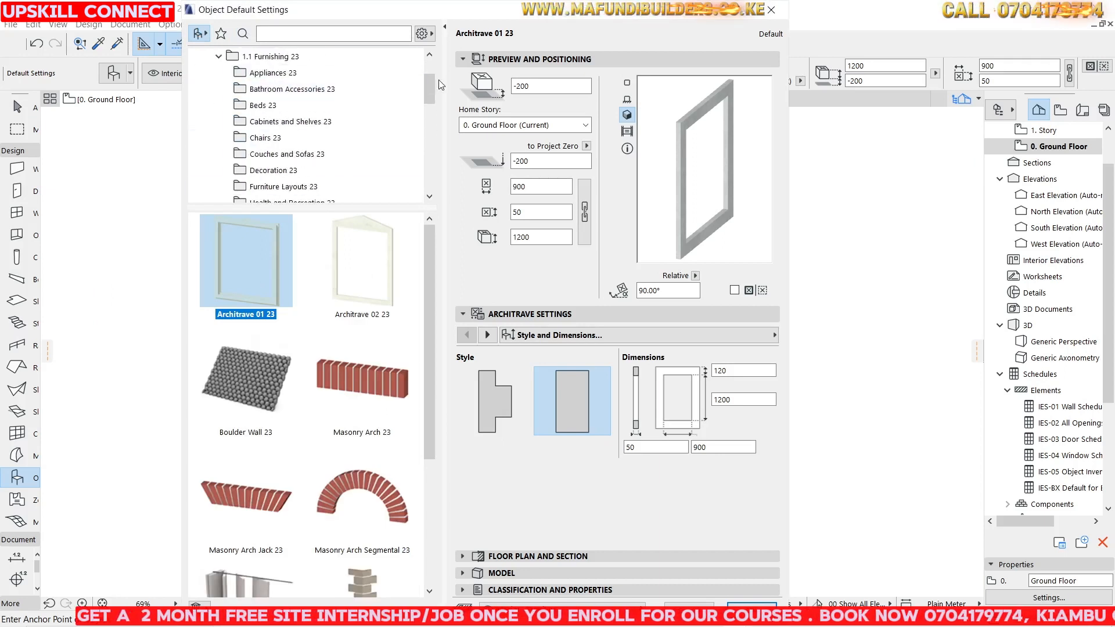
scroll(284, 119, up, 4)
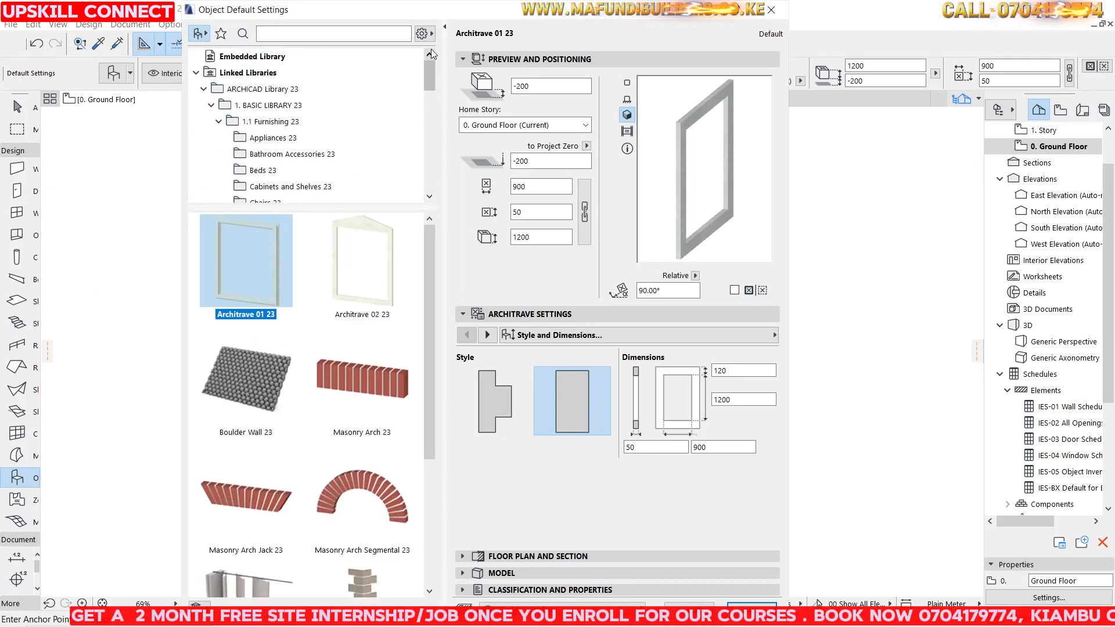
double_click(270, 122)
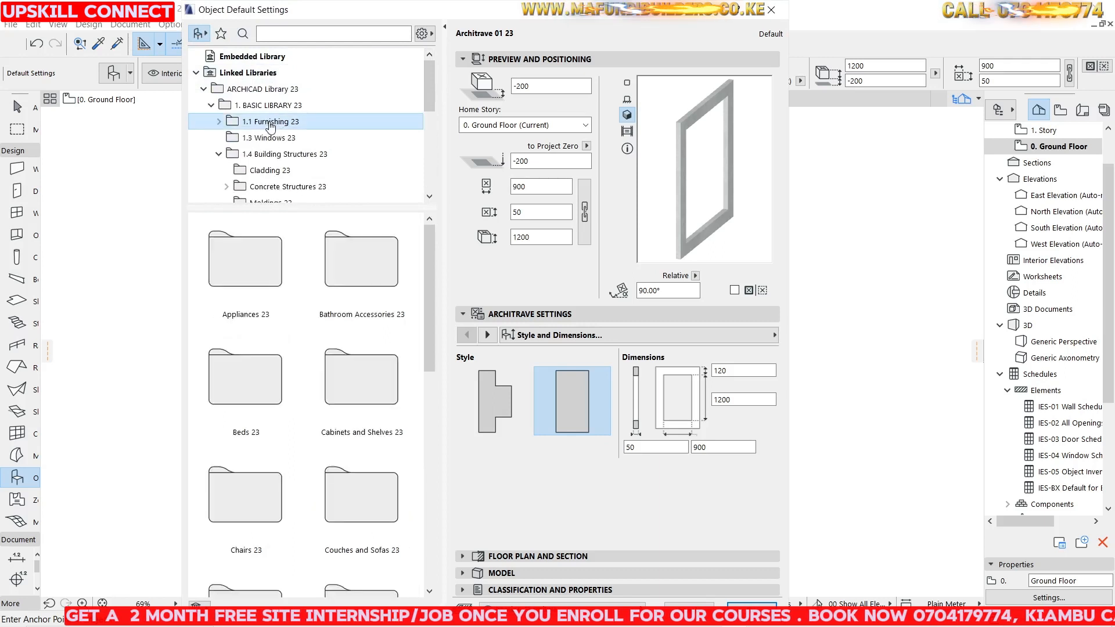
double_click(270, 122)
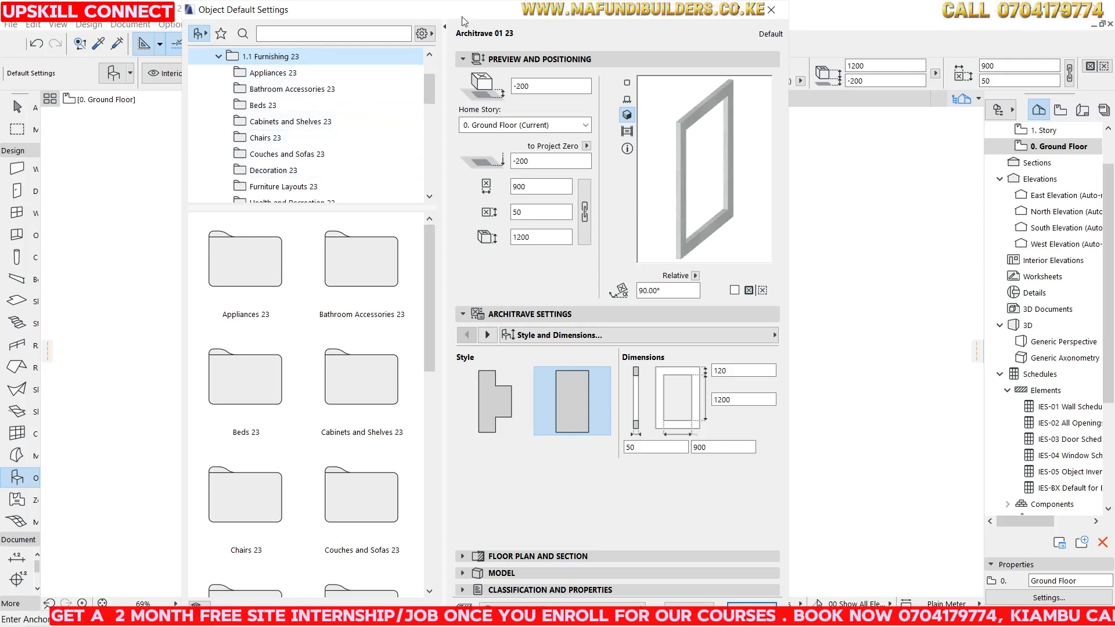
drag(475, 11, 845, 51)
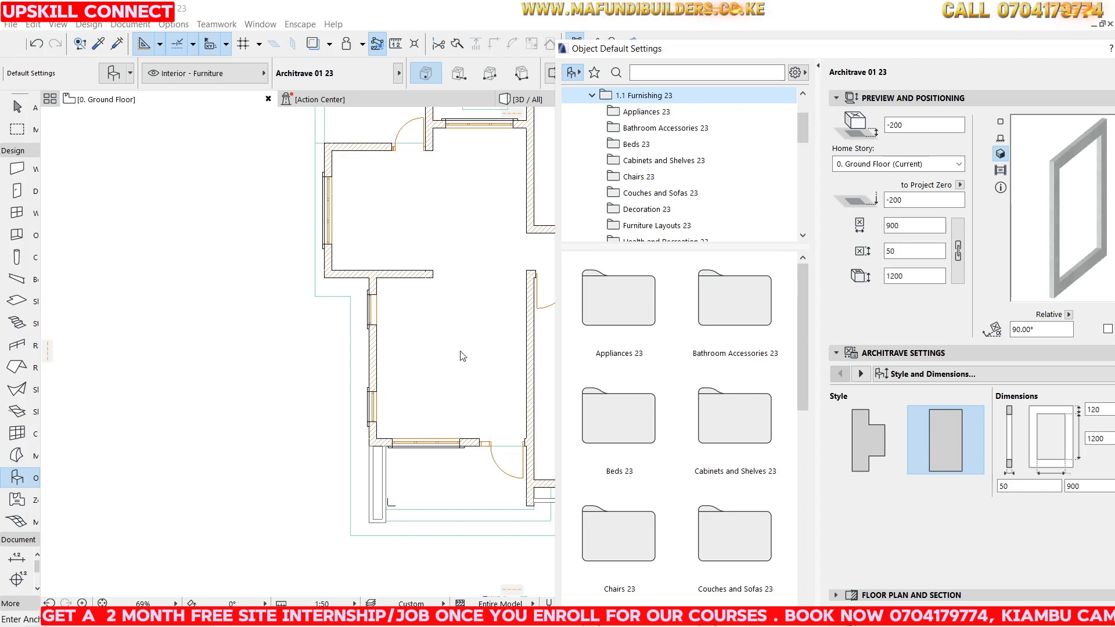
drag(877, 48, 616, 24)
click(399, 170)
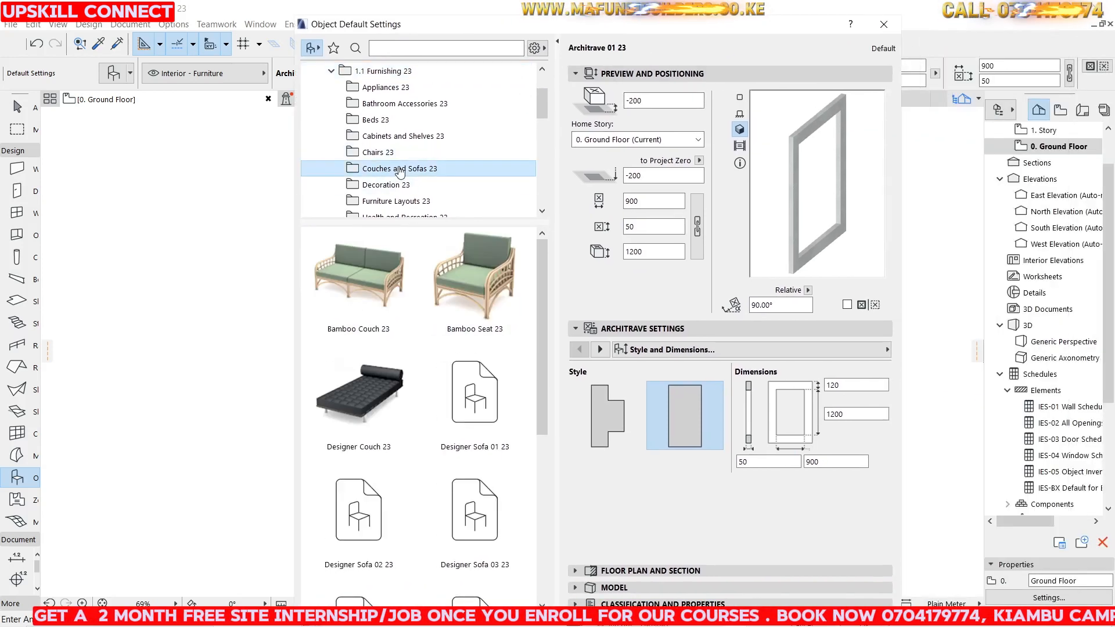
scroll(442, 290, down, 5)
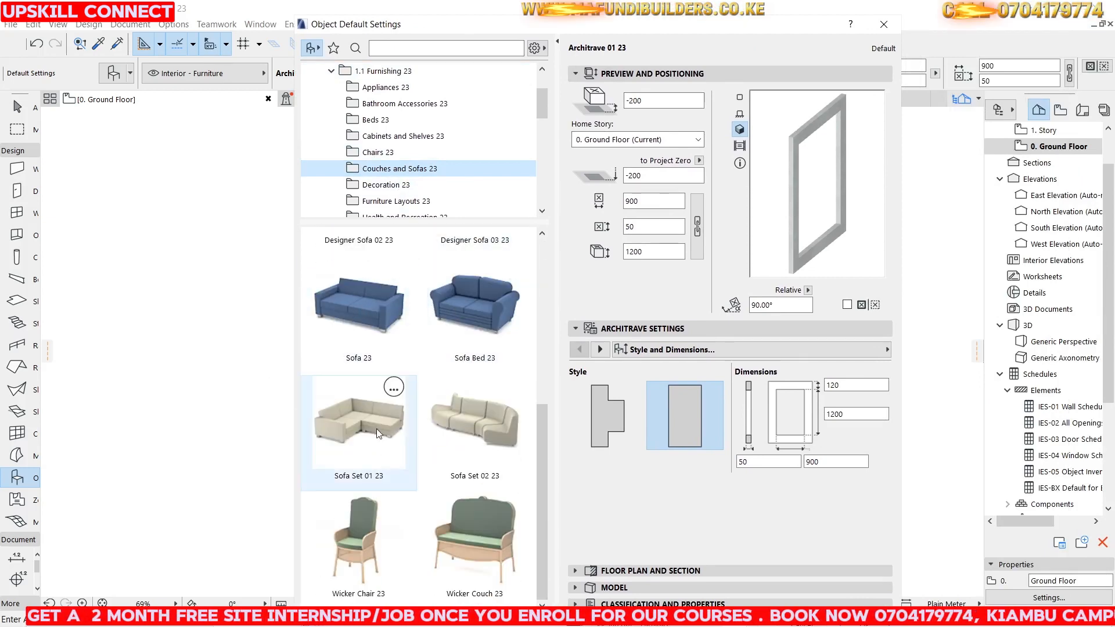
click(353, 416)
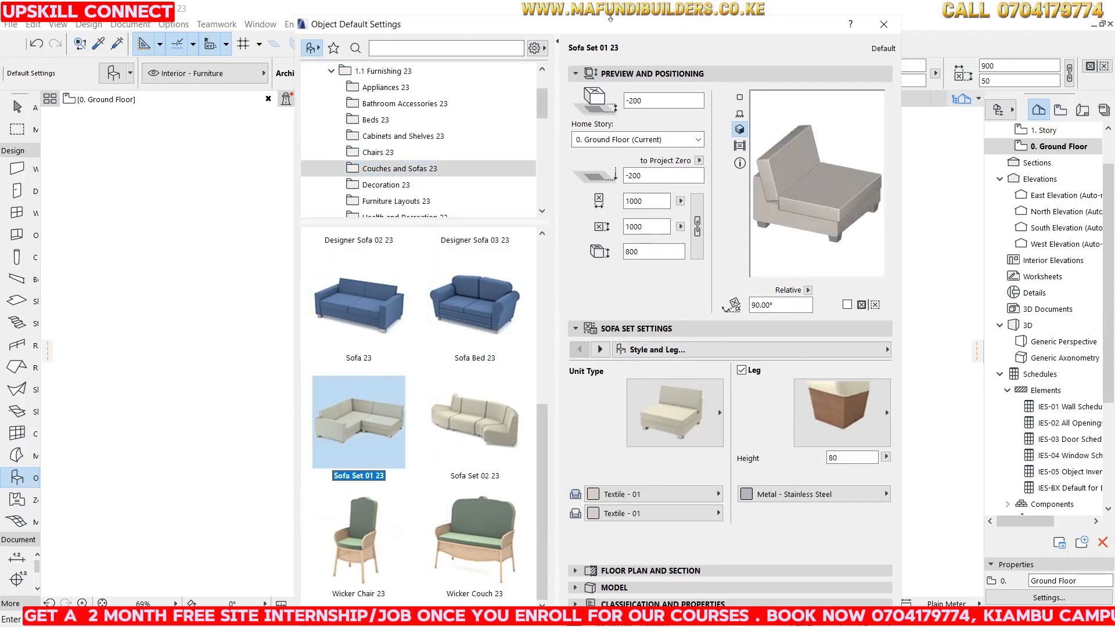
Set the sofa set's unit type to Corner-L, checking the preview views.
drag(647, 27, 460, 20)
click(503, 395)
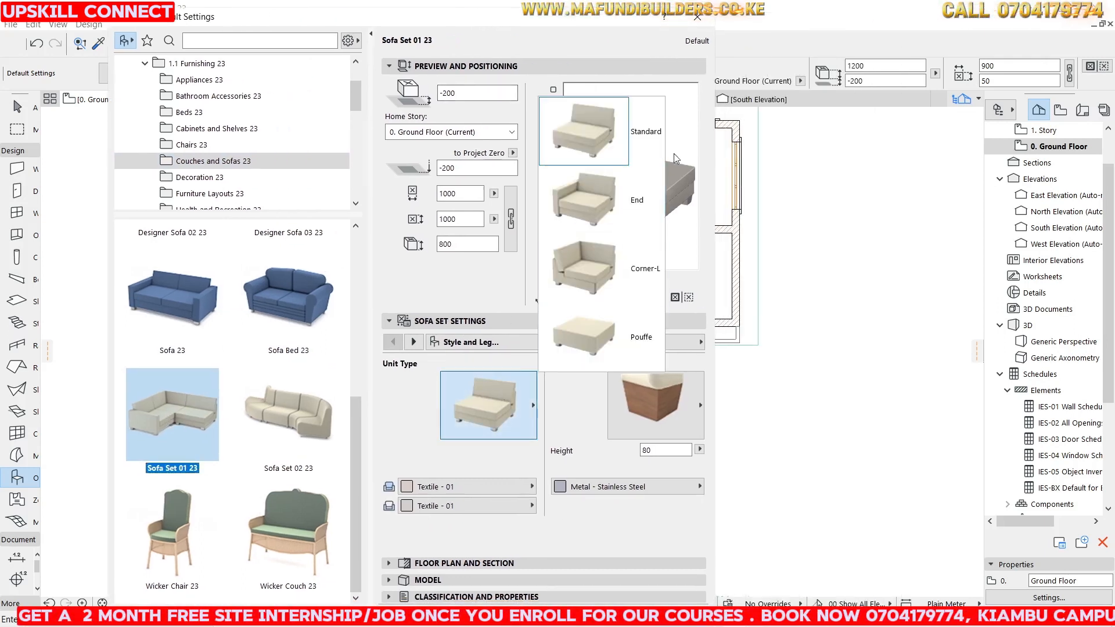
click(539, 110)
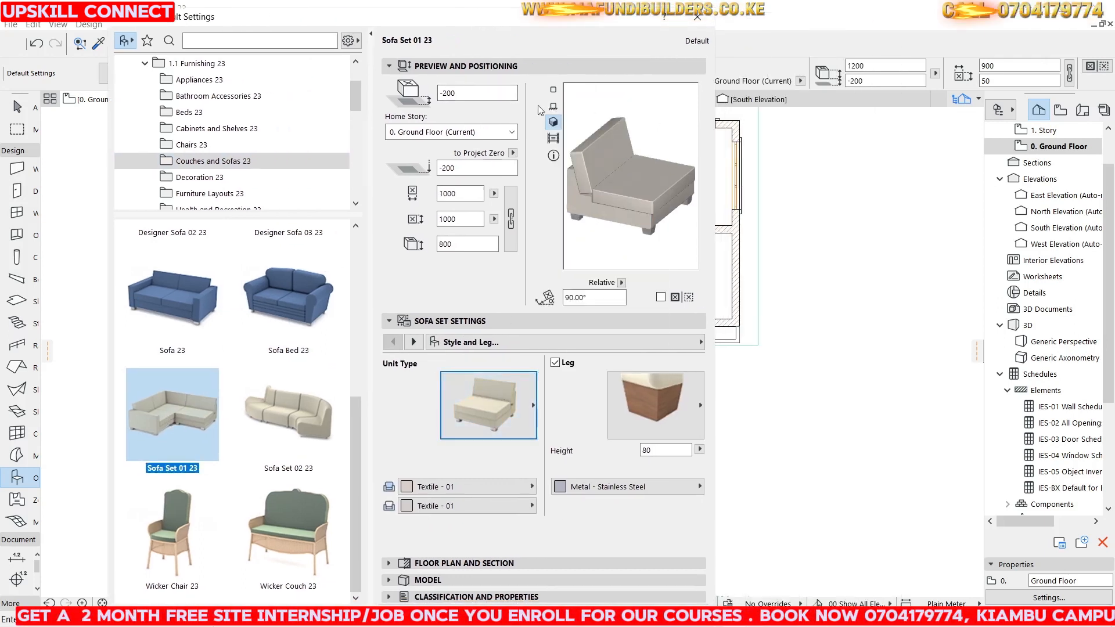
click(557, 138)
click(554, 107)
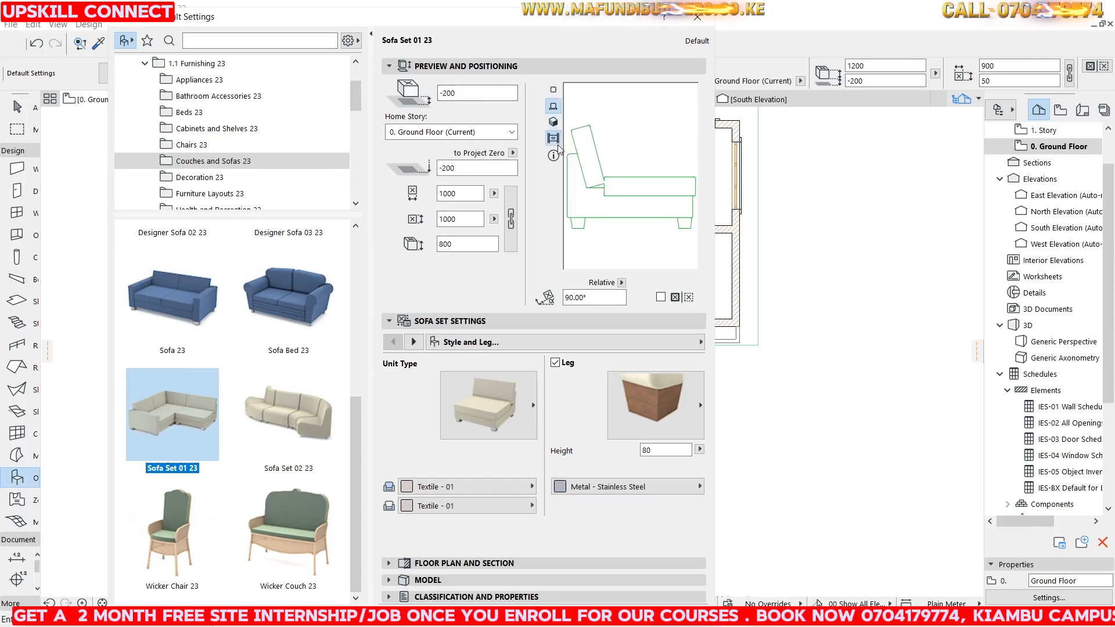
click(555, 139)
click(485, 398)
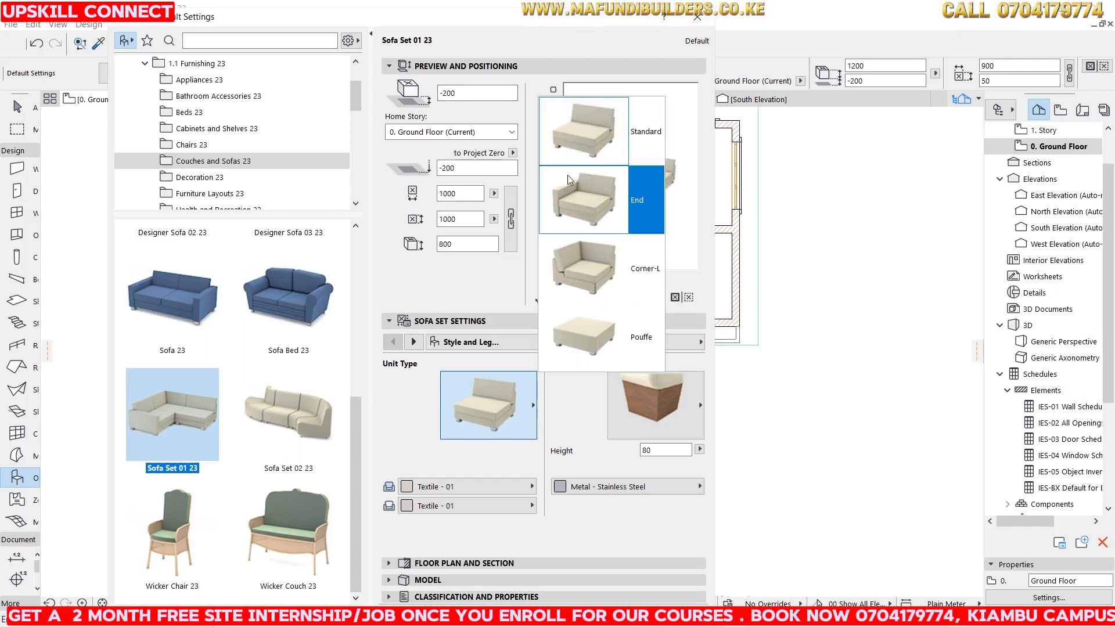
click(595, 271)
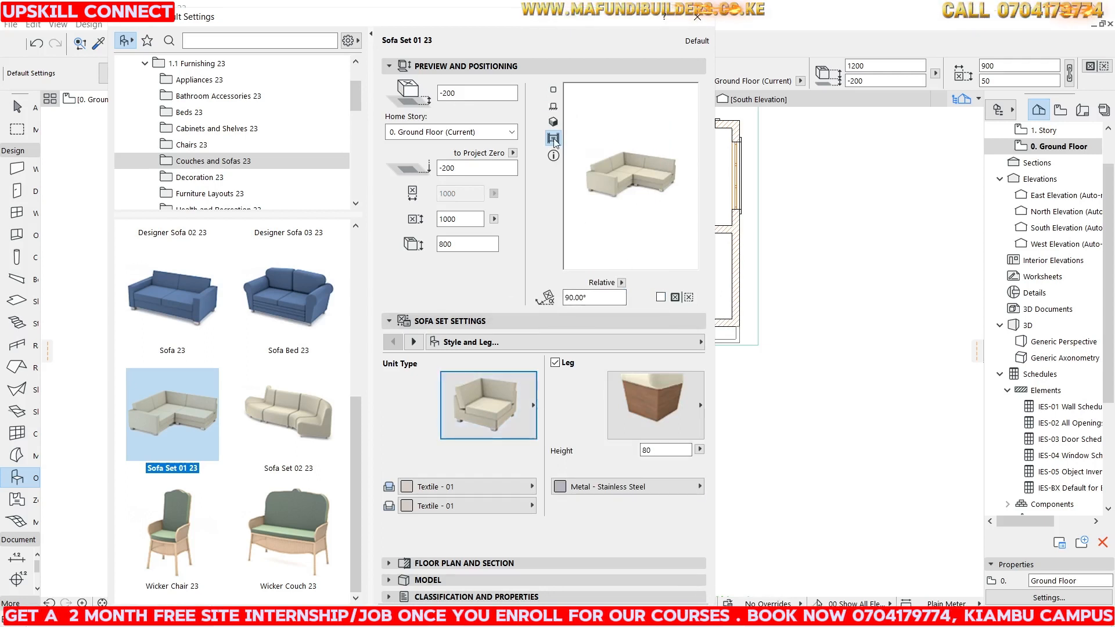
Set the corner unit to 800 x 800 mm with elevation 0 and confirm the settings.
click(554, 107)
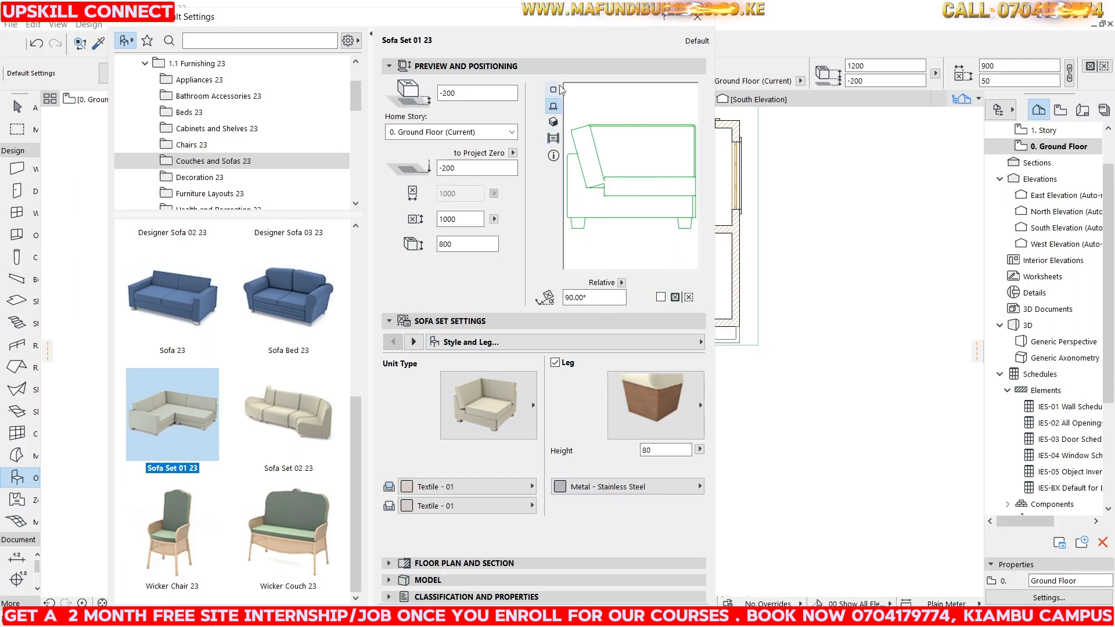
click(553, 92)
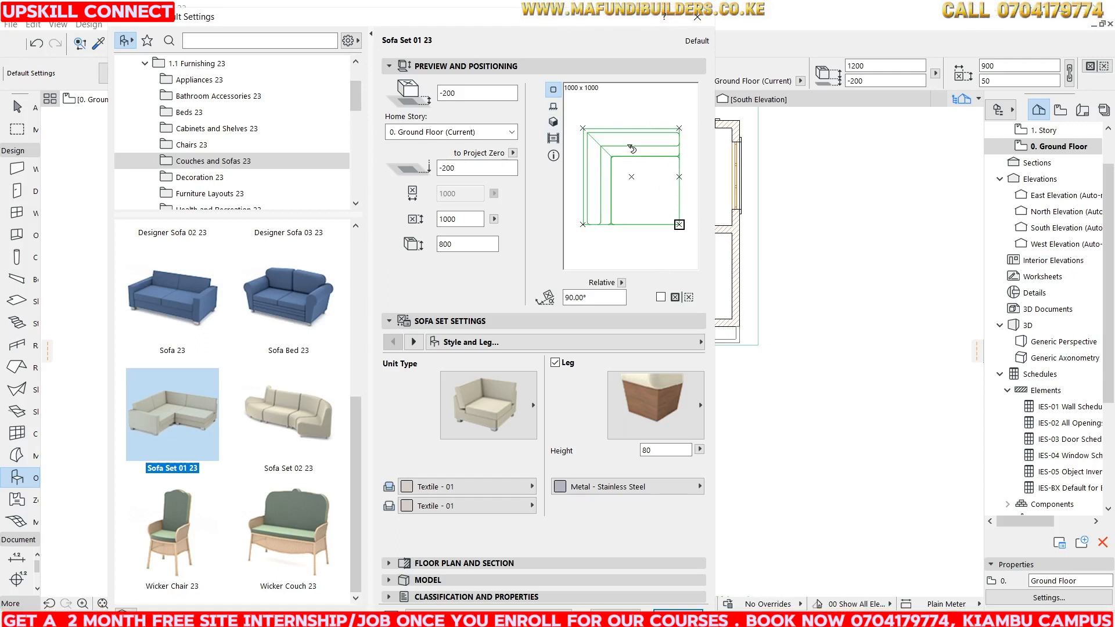
double_click(465, 219)
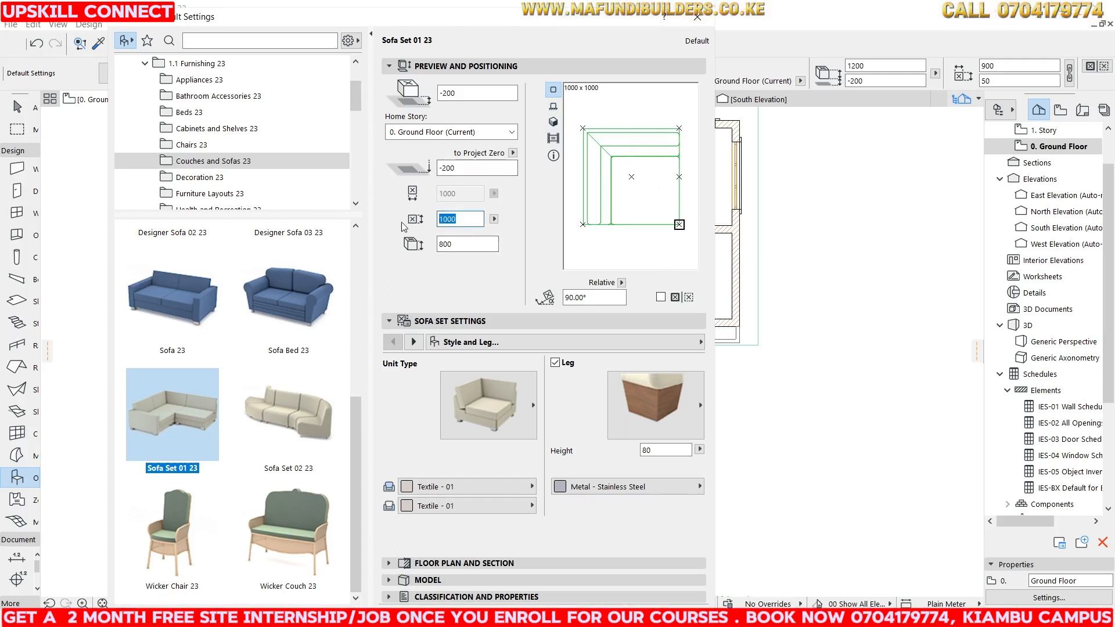
text(80)
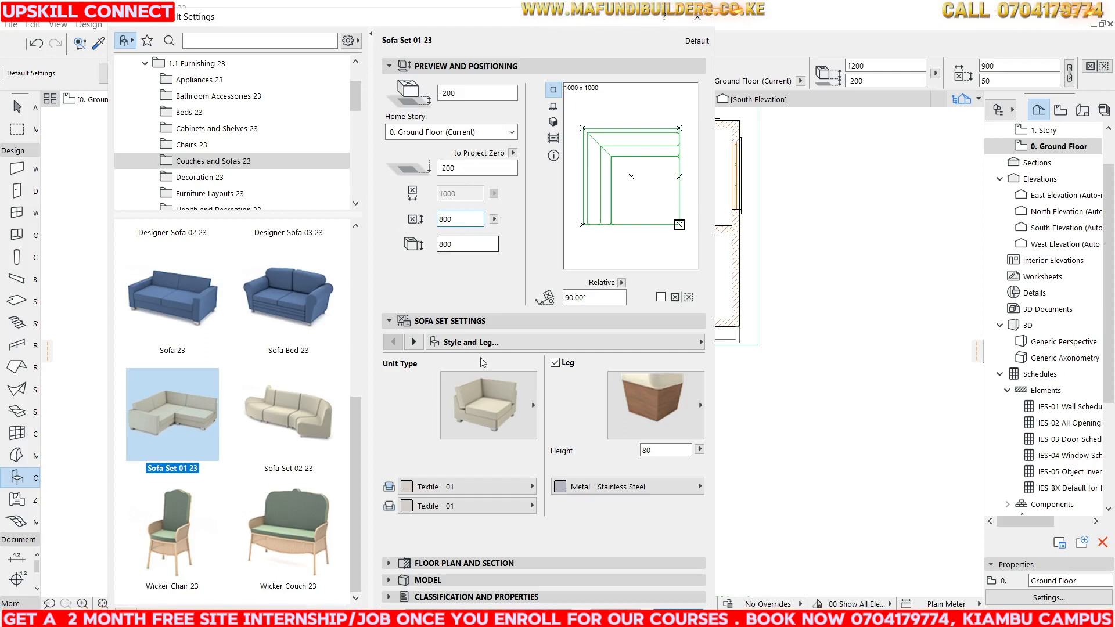
click(677, 615)
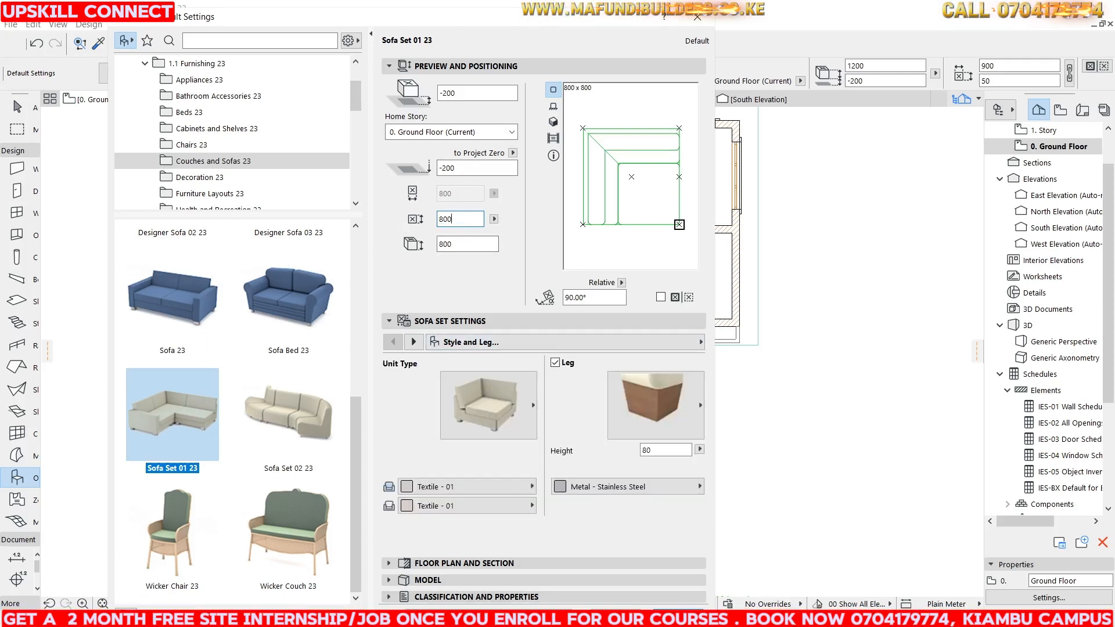
drag(472, 91, 392, 91)
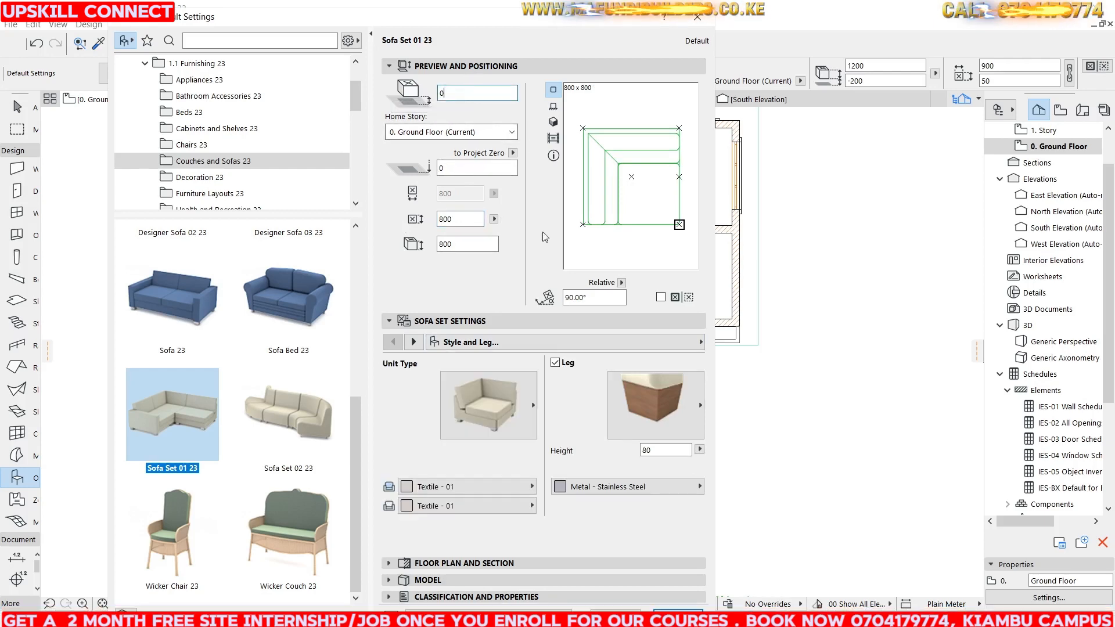
key(Return)
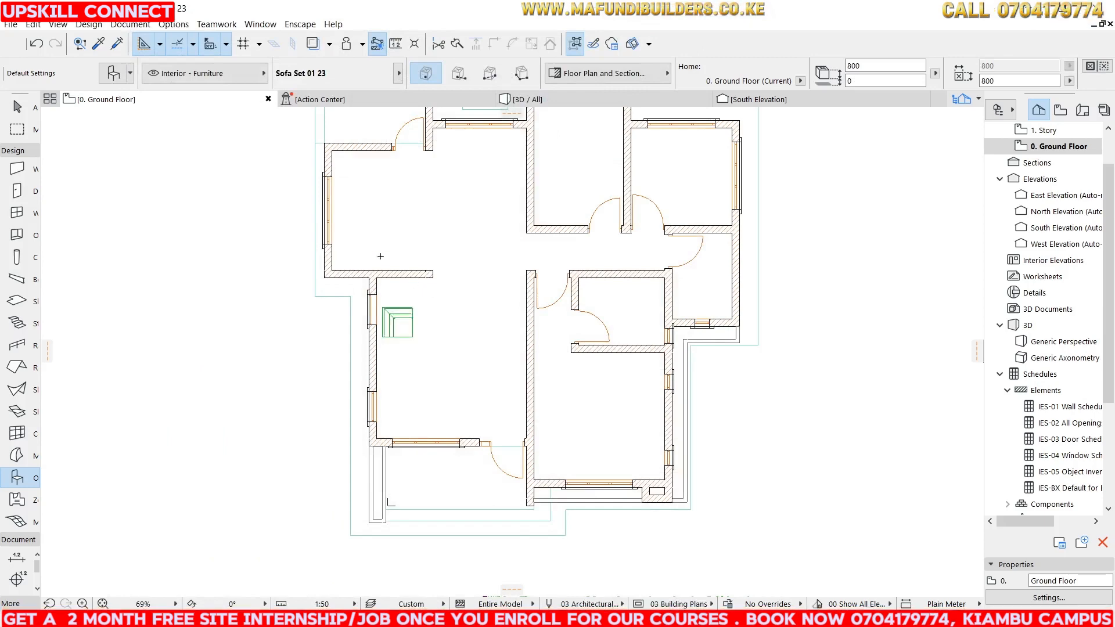
Move the placed corner sofa unit up toward the living room's upper-left wall corner.
scroll(373, 250, up, 4)
key(Escape)
click(421, 390)
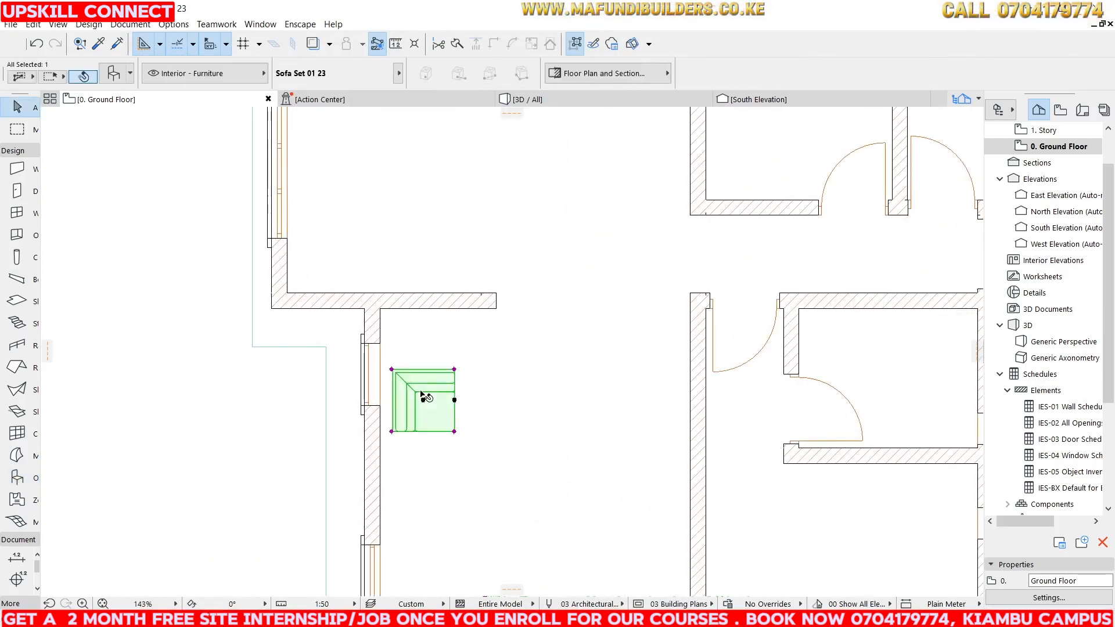
drag(422, 389, 440, 348)
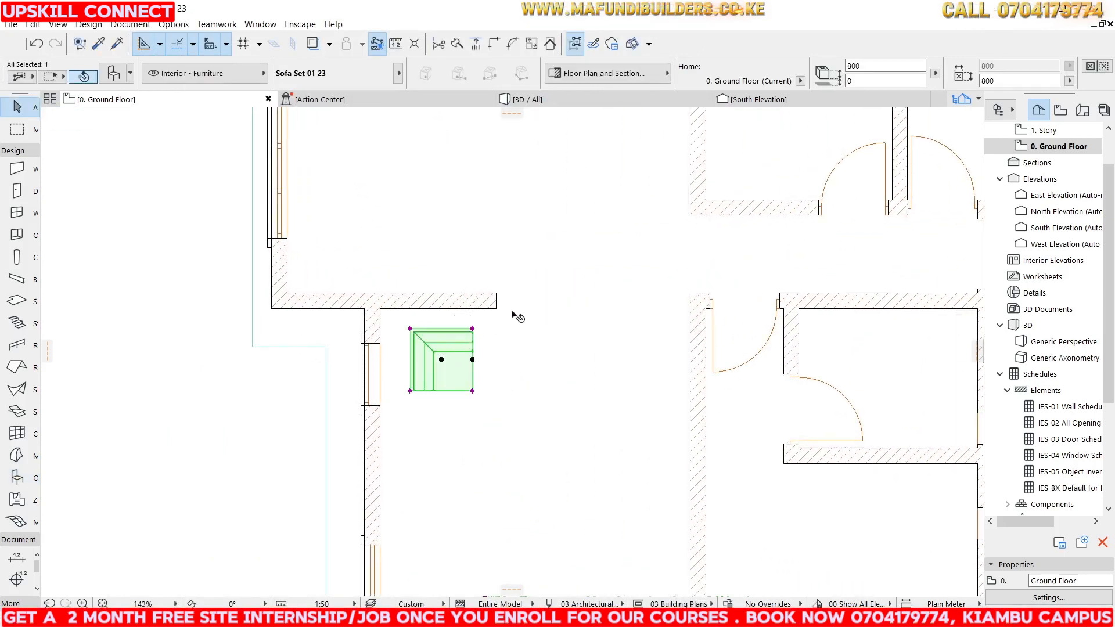
Switch the sofa set's unit type to End and place an 800 x 800 mm unit in the living room.
scroll(511, 320, down, 3)
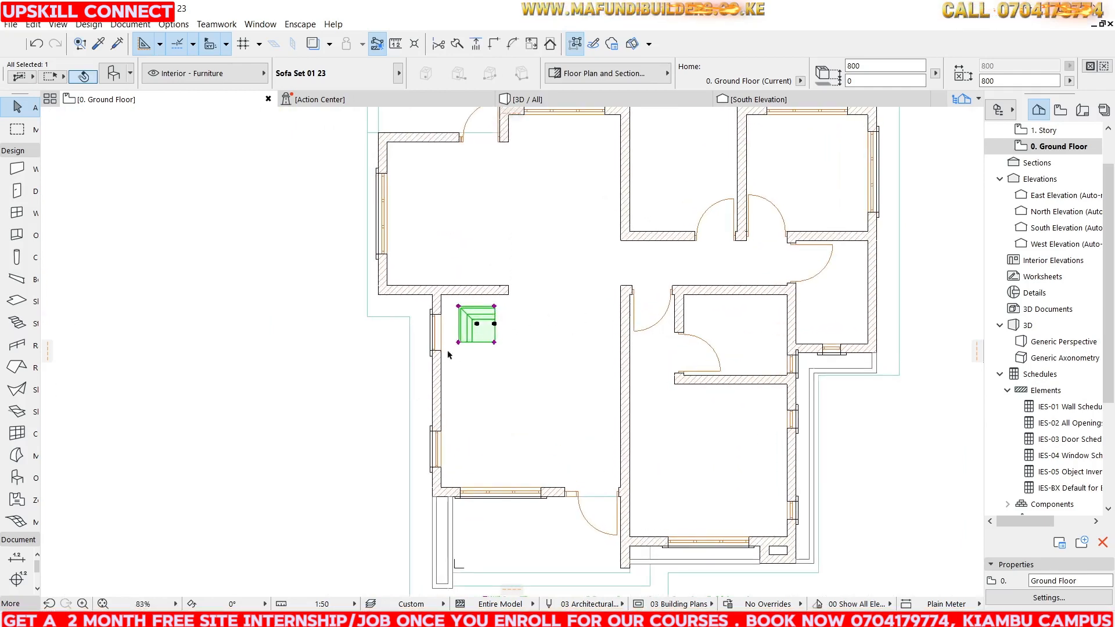
click(232, 360)
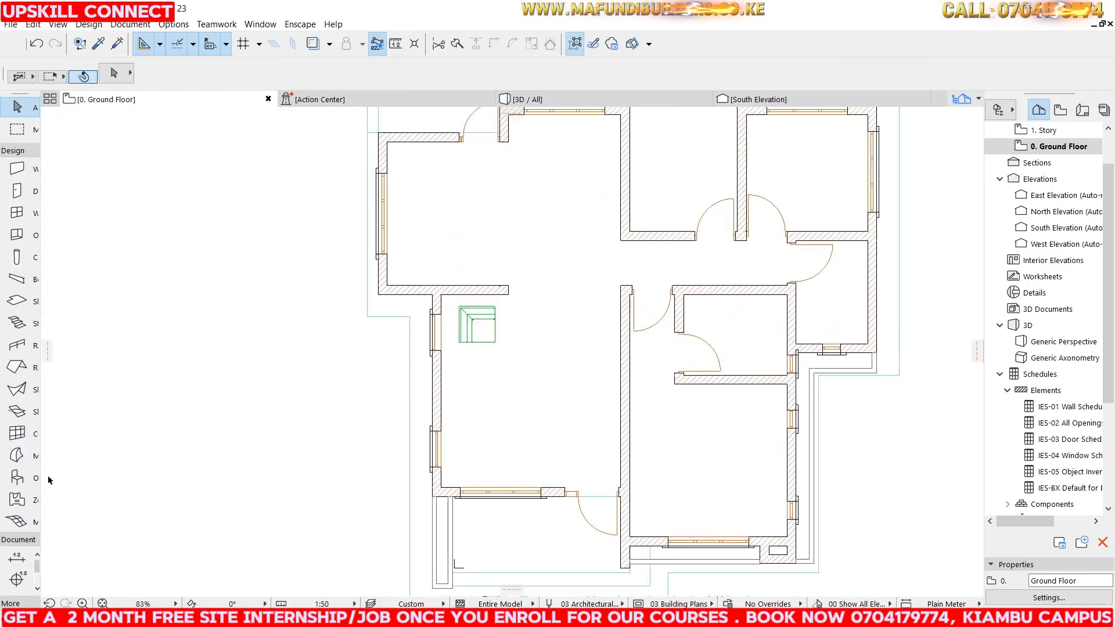
click(25, 484)
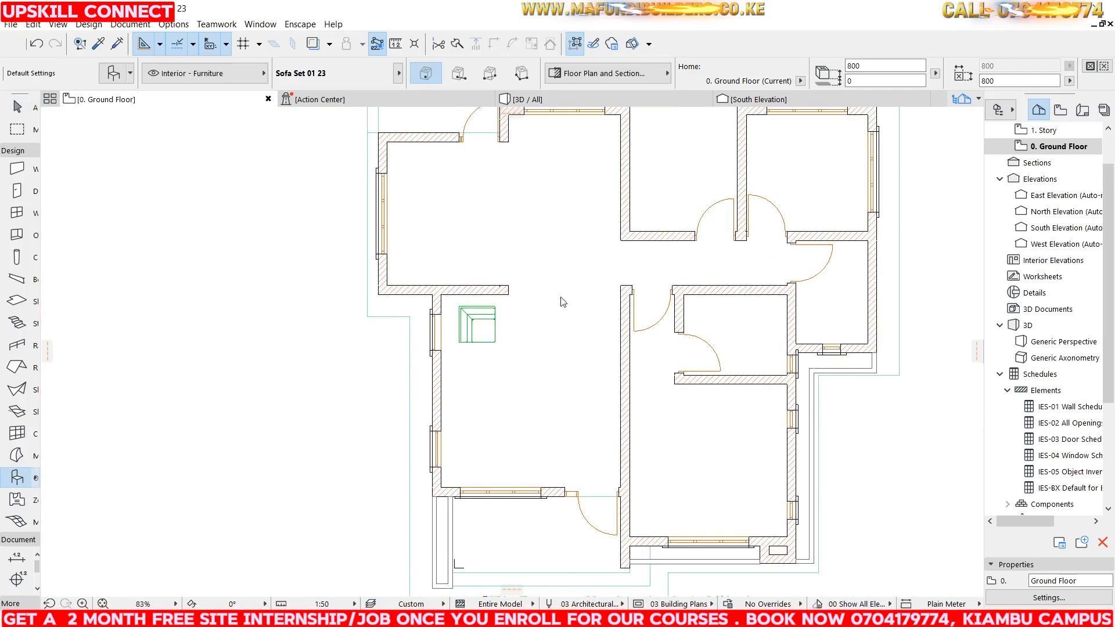
key(ctrl+t)
click(489, 398)
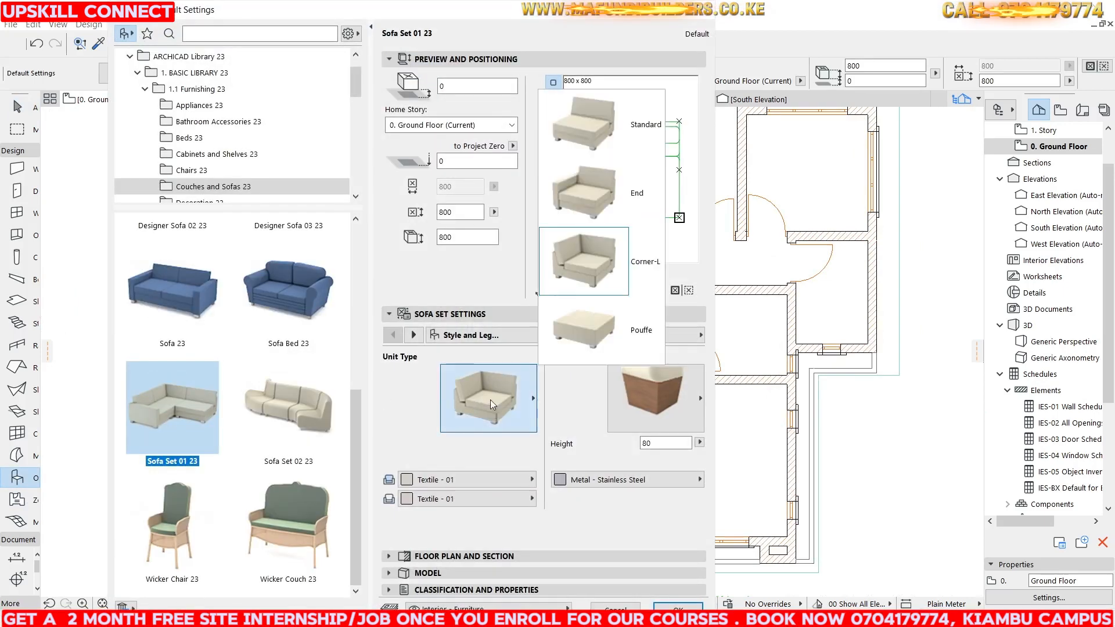
click(580, 173)
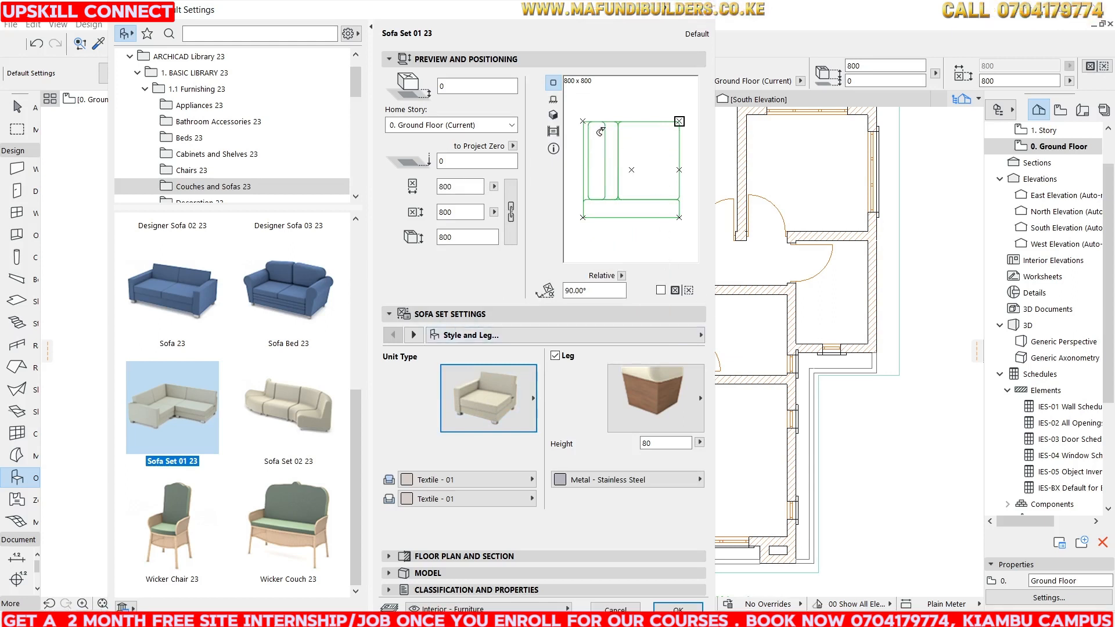
double_click(455, 212)
double_click(453, 187)
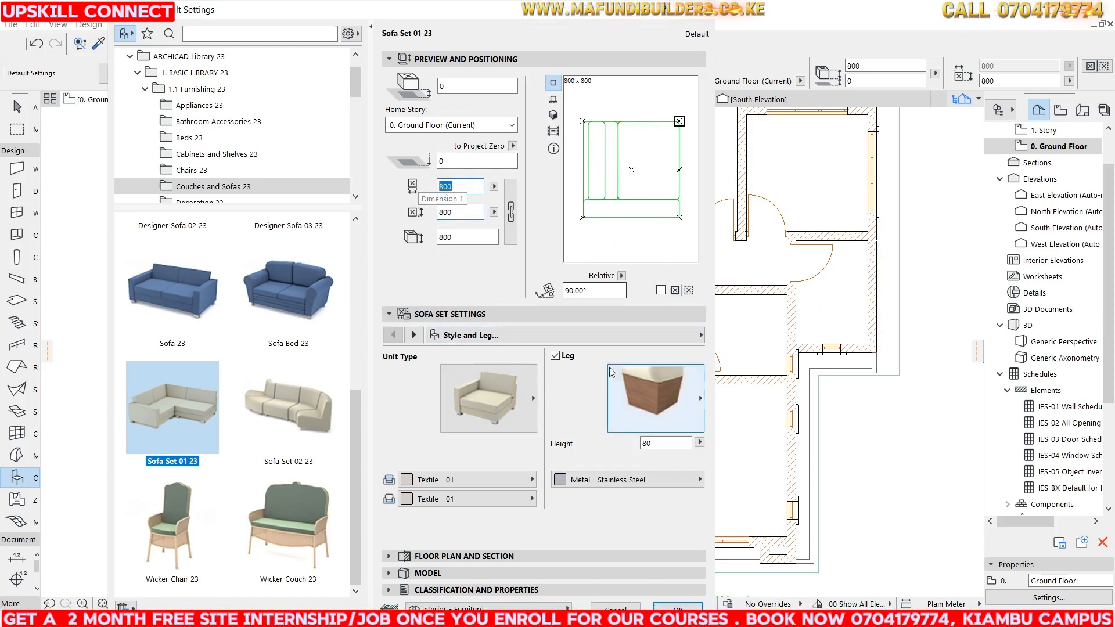
click(677, 607)
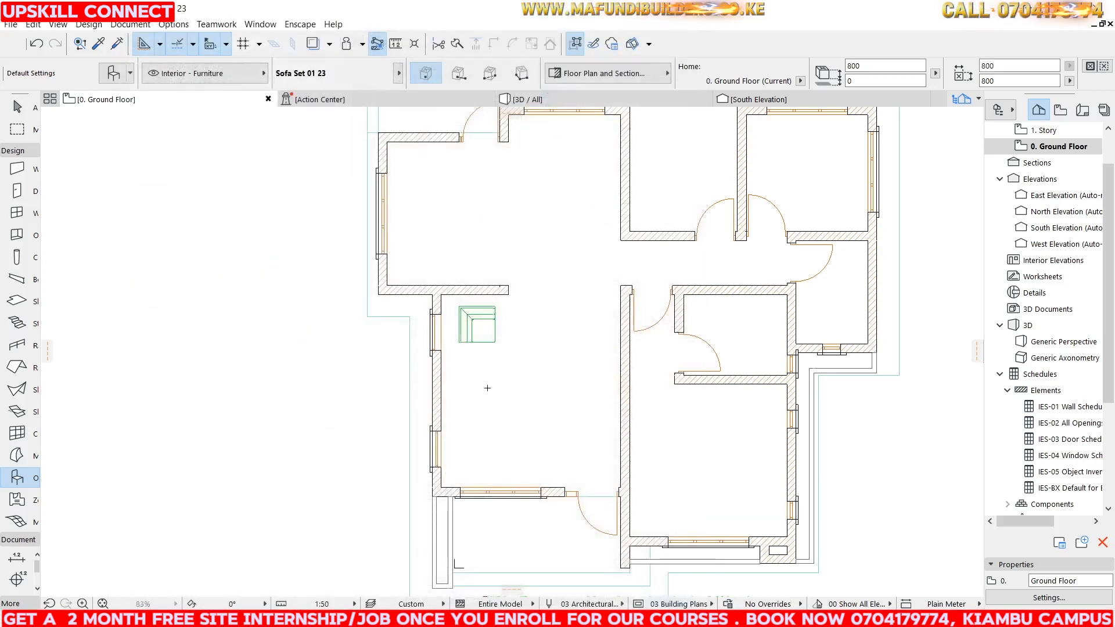
click(488, 416)
Drag the End unit up so it joins the lower edge of the corner unit.
scroll(493, 347, up, 5)
key(Escape)
click(442, 512)
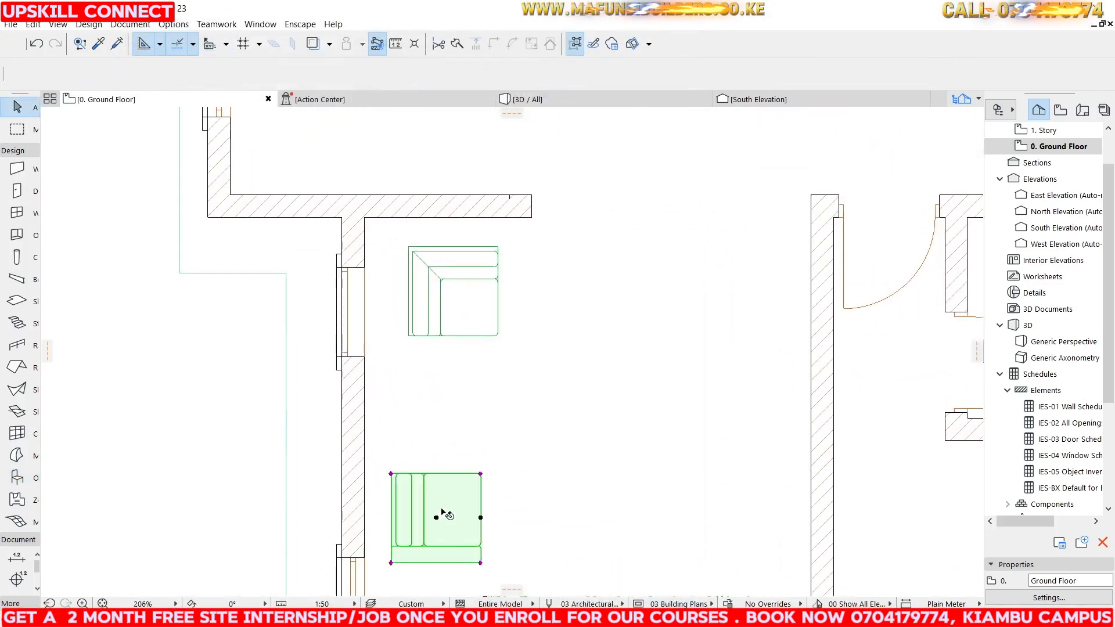
drag(391, 473, 408, 336)
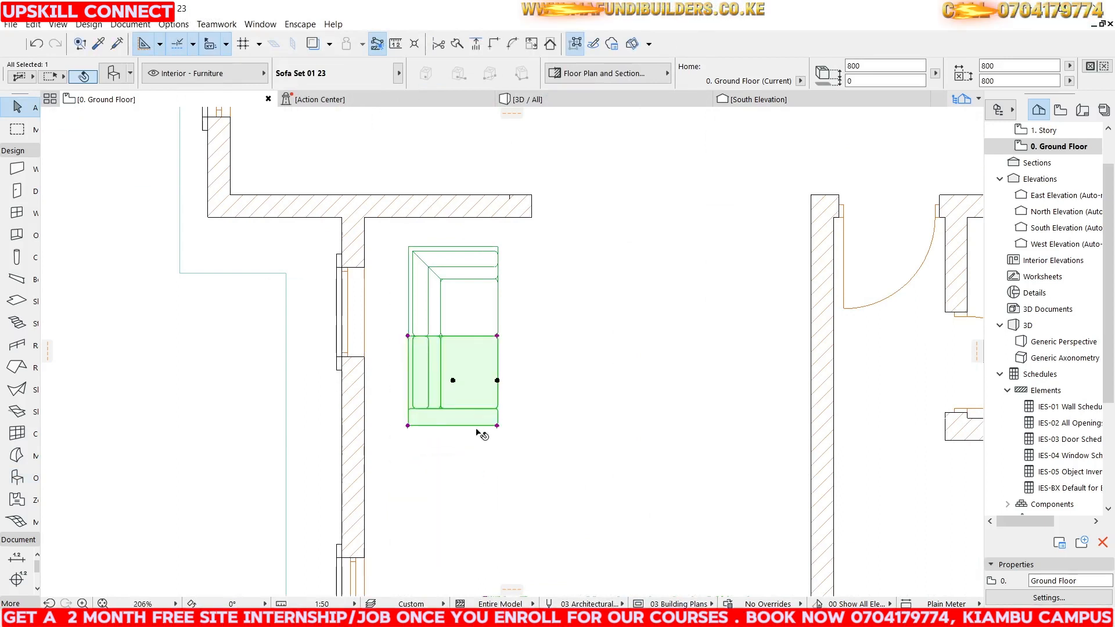
Stretch the End sofa unit's length to 1200 mm.
click(408, 425)
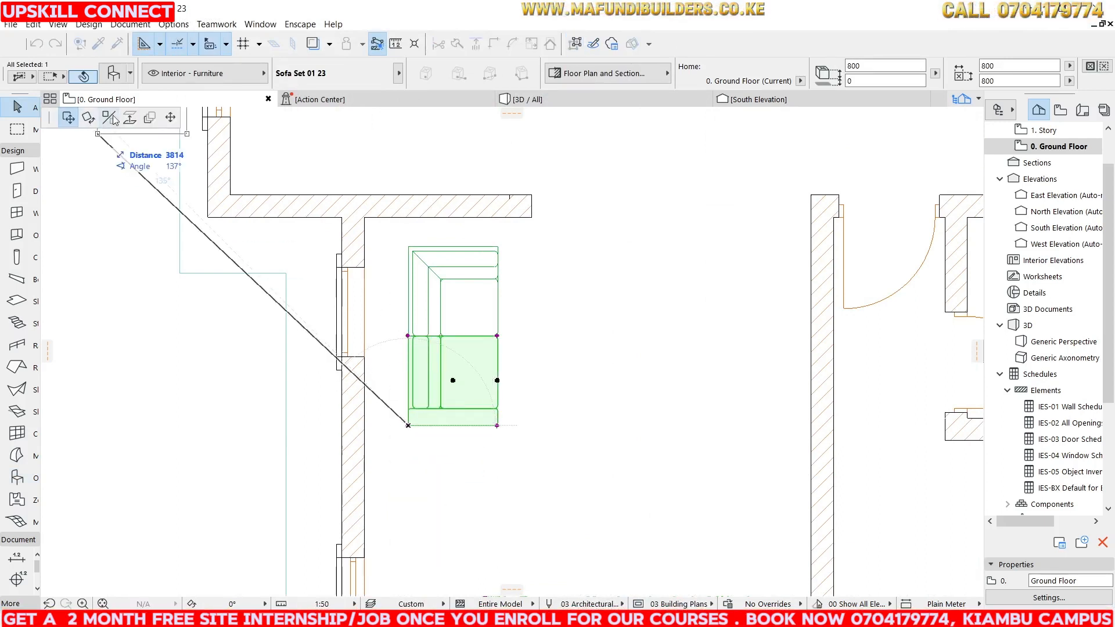
click(167, 118)
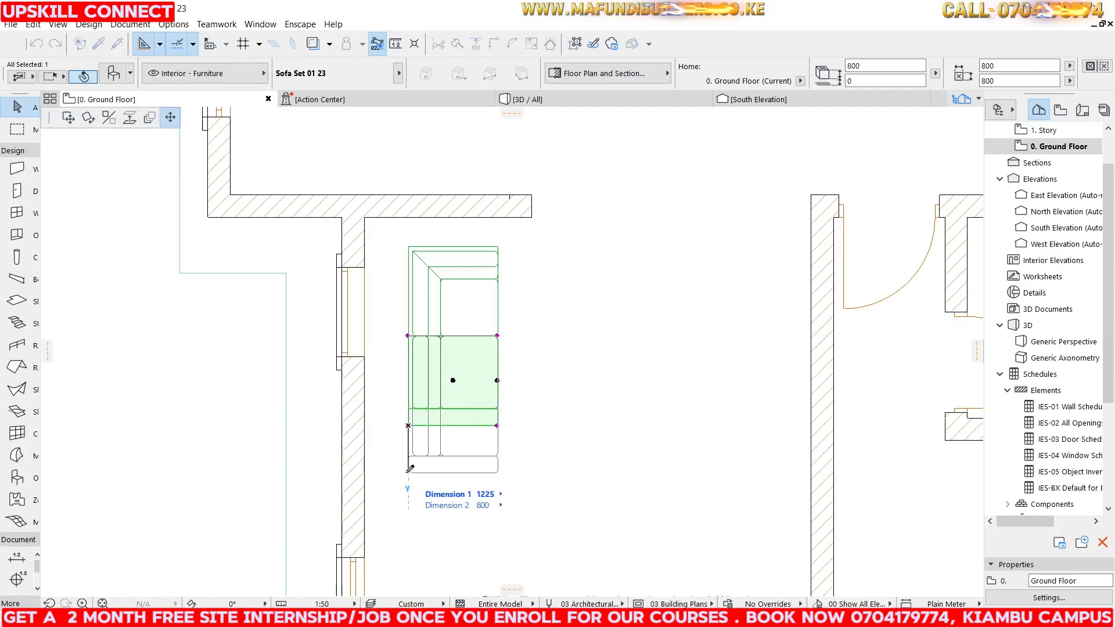
text(1200)
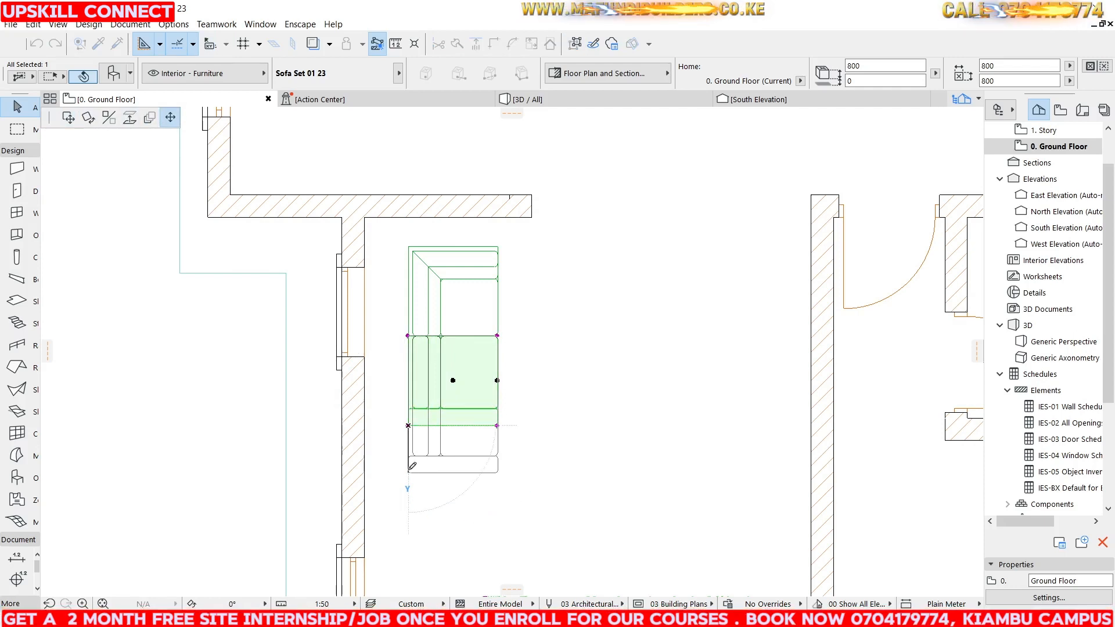
key(Return)
Stretch the End sofa unit's length to 1500 mm.
scroll(452, 267, down, 3)
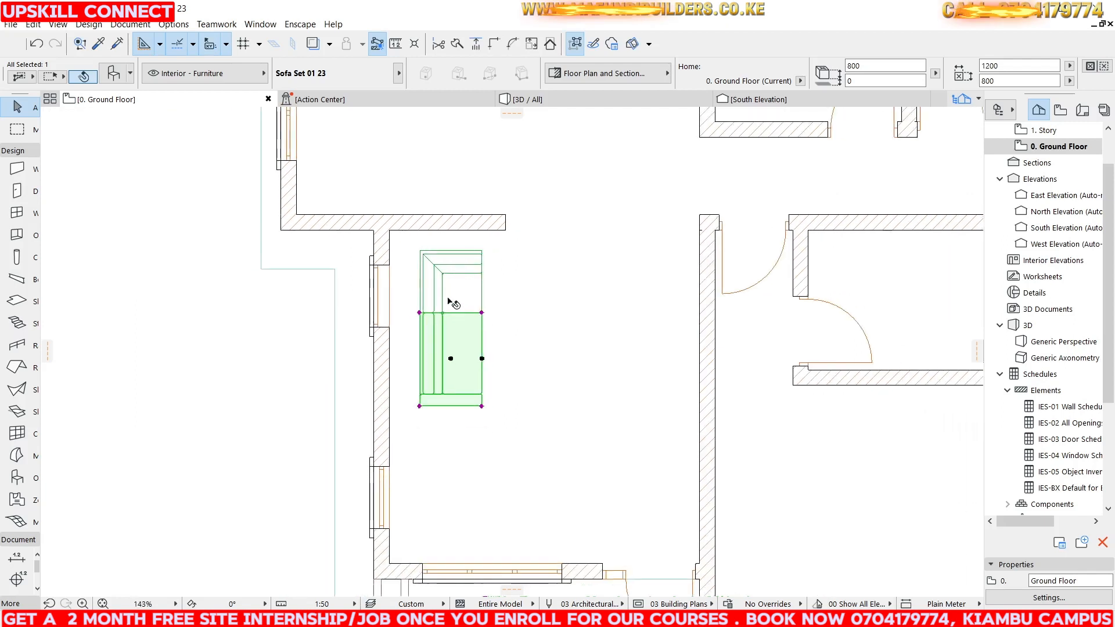
click(419, 407)
text(1500)
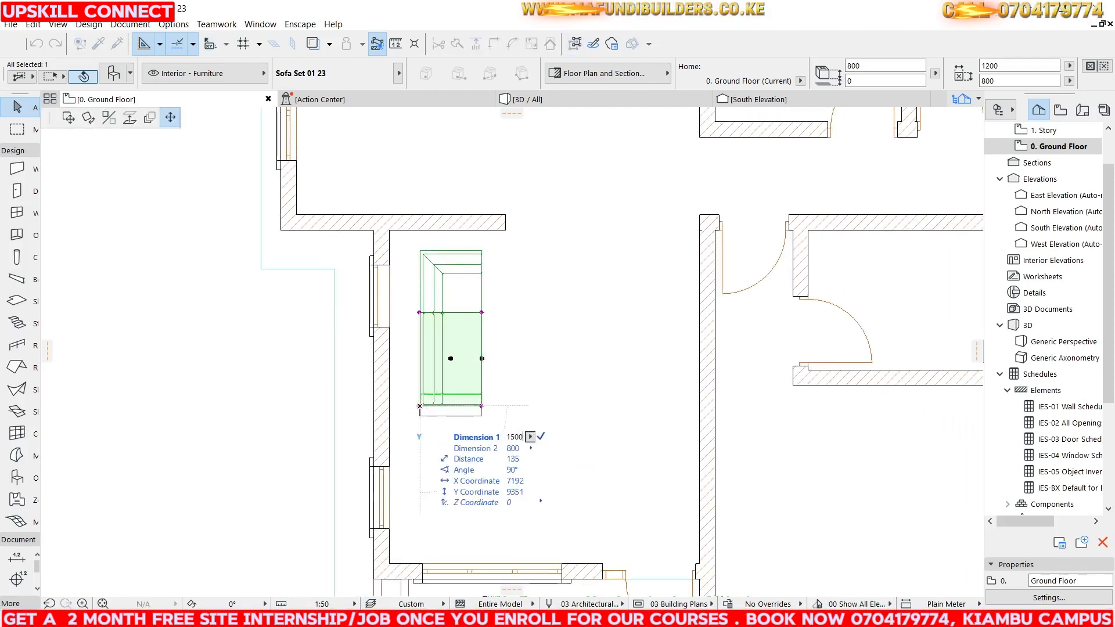
key(Return)
Rotate the End unit by -90 degrees about its centre.
scroll(498, 303, up, 3)
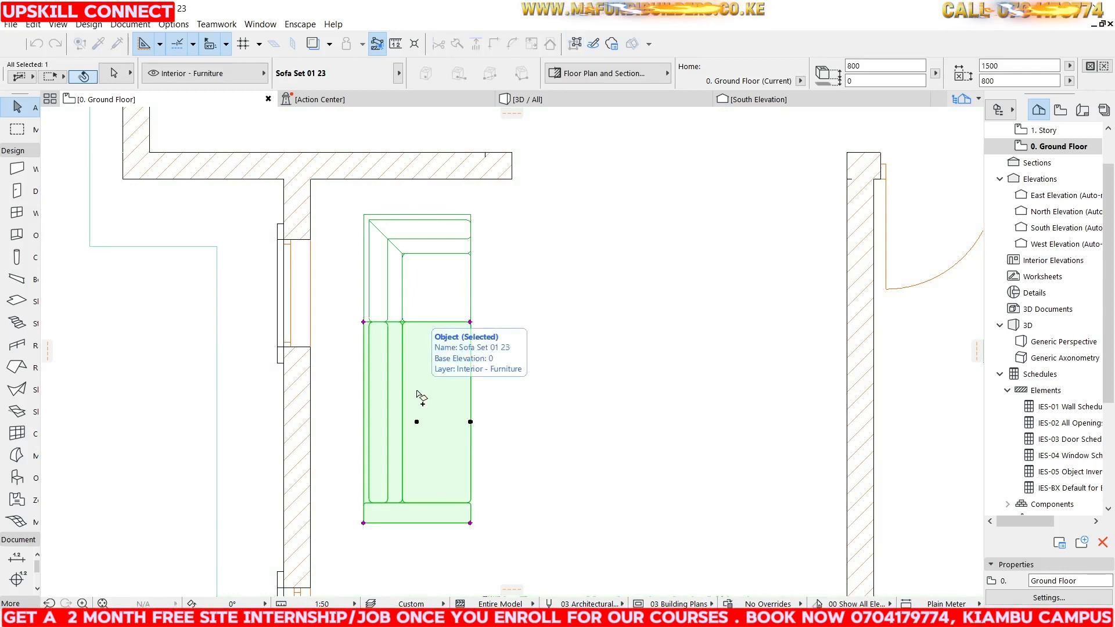
key(ctrl+e)
click(417, 422)
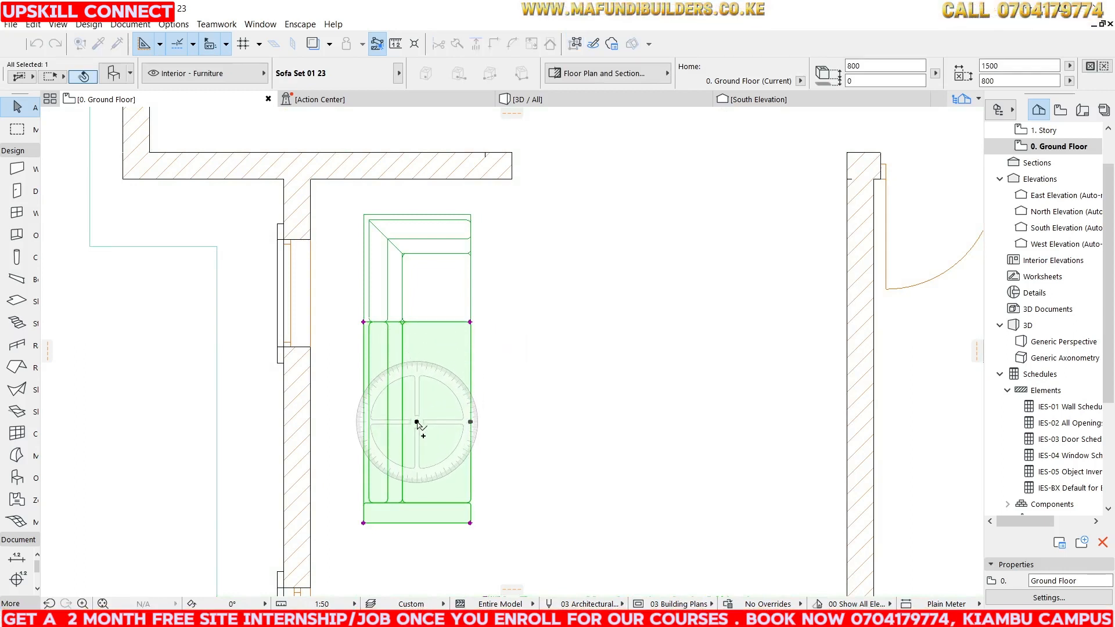
click(453, 422)
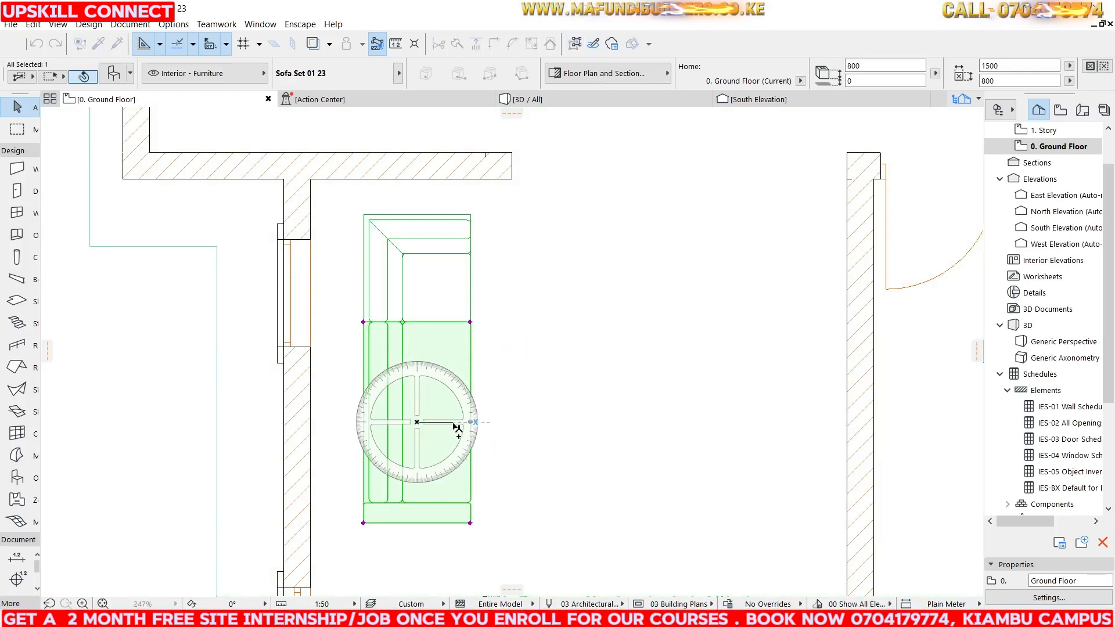
click(421, 501)
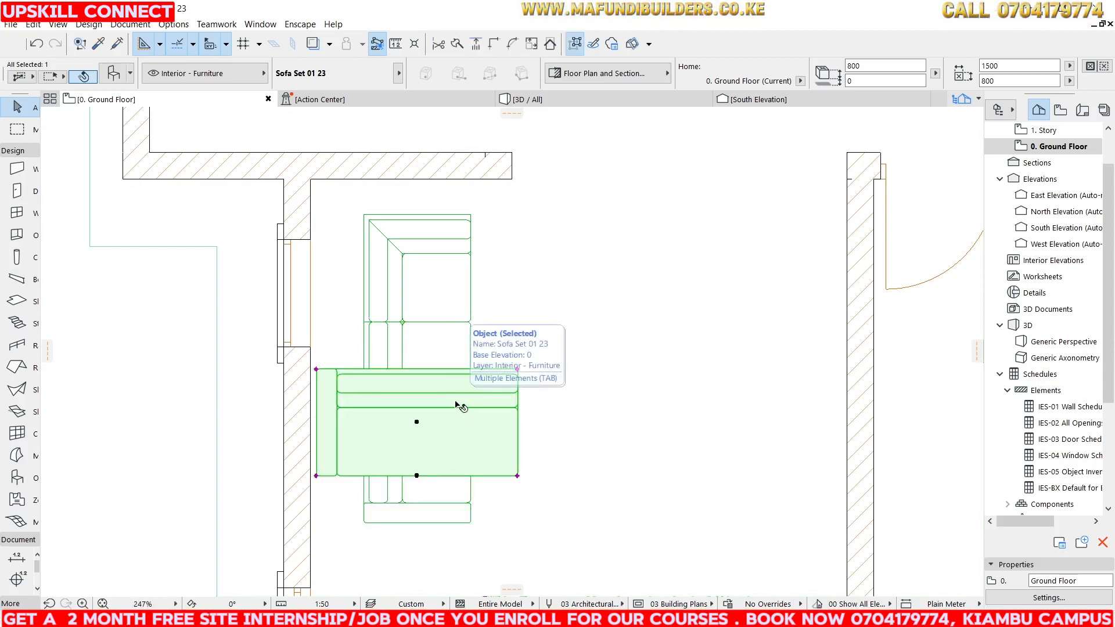
Move the rotated End unit so its corner joins the corner unit's right side along the upper wall.
key(ctrl+t)
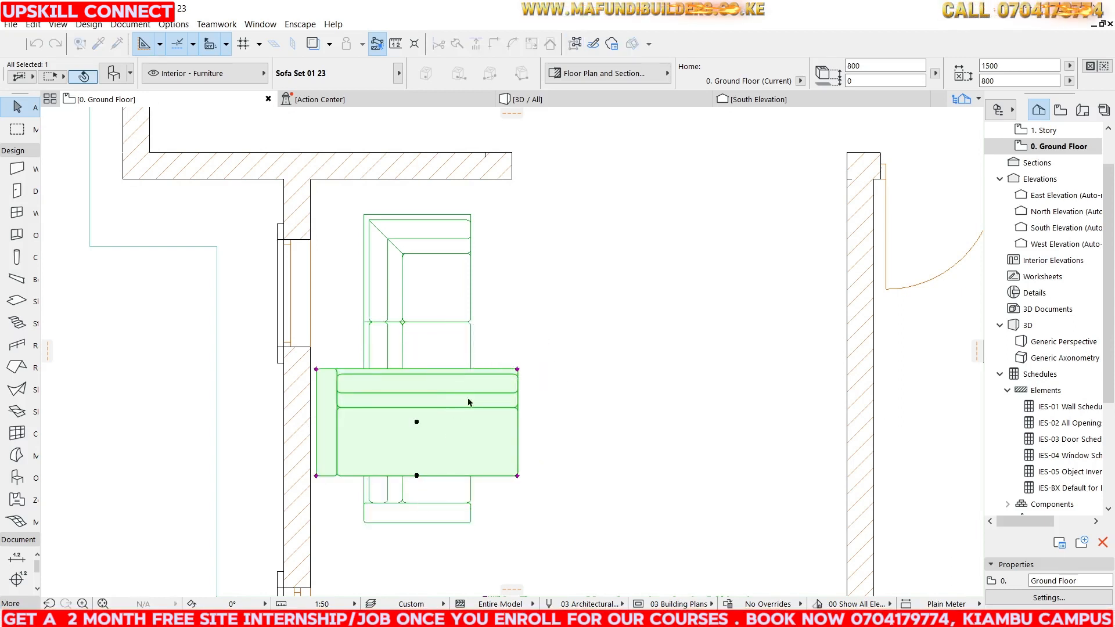
click(546, 348)
click(546, 464)
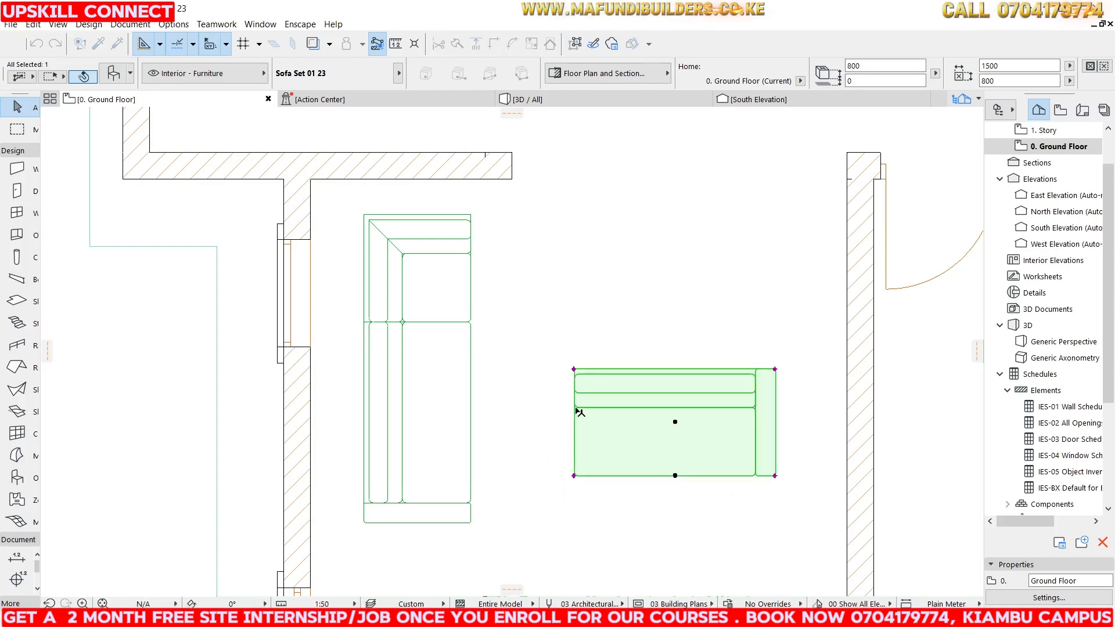
click(574, 369)
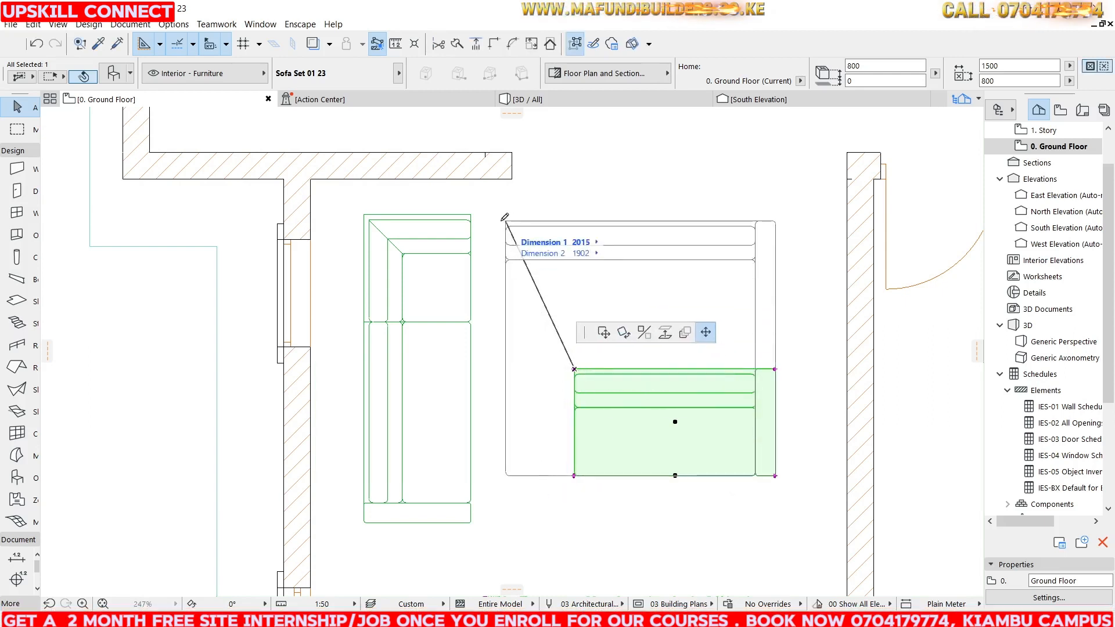
click(68, 117)
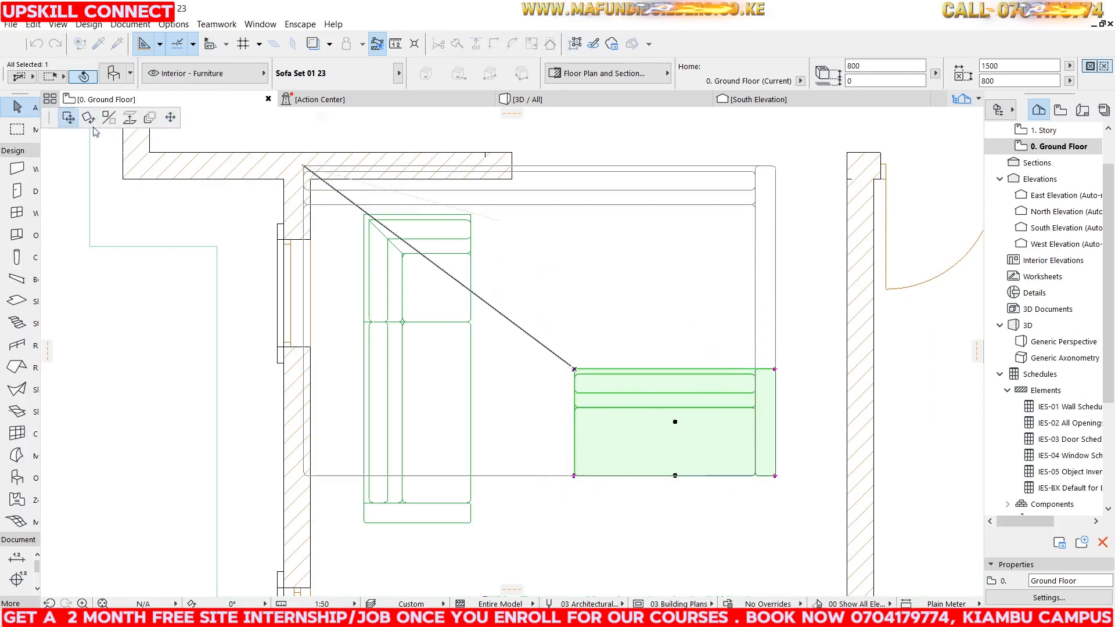
click(470, 215)
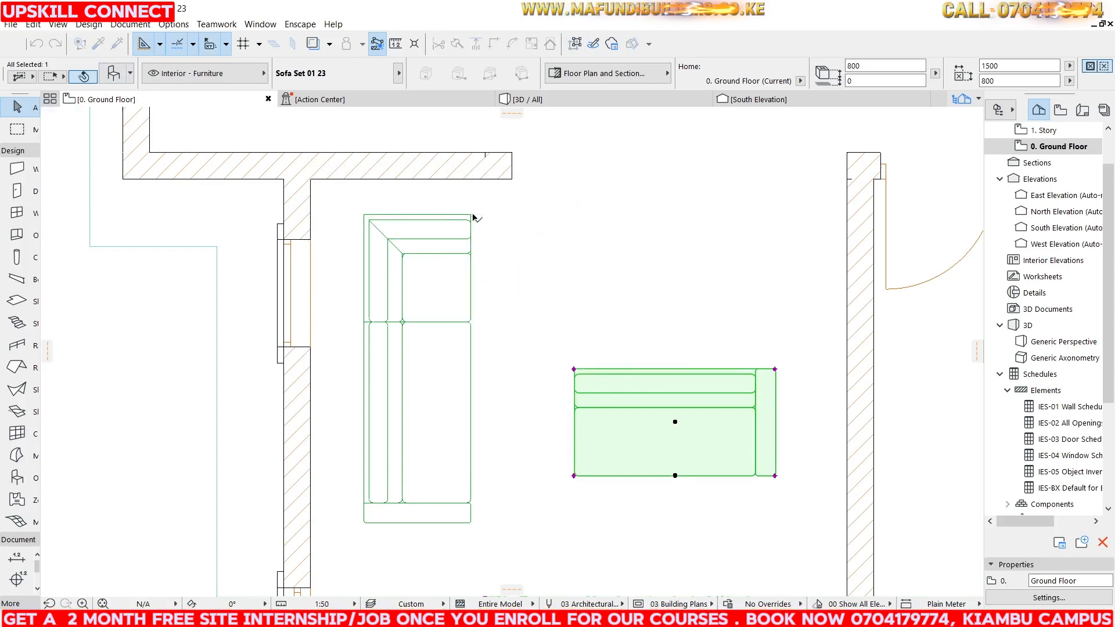
Select all three sofa units and shift them slightly left against the living room wall.
shift+click(437, 274)
shift+click(437, 368)
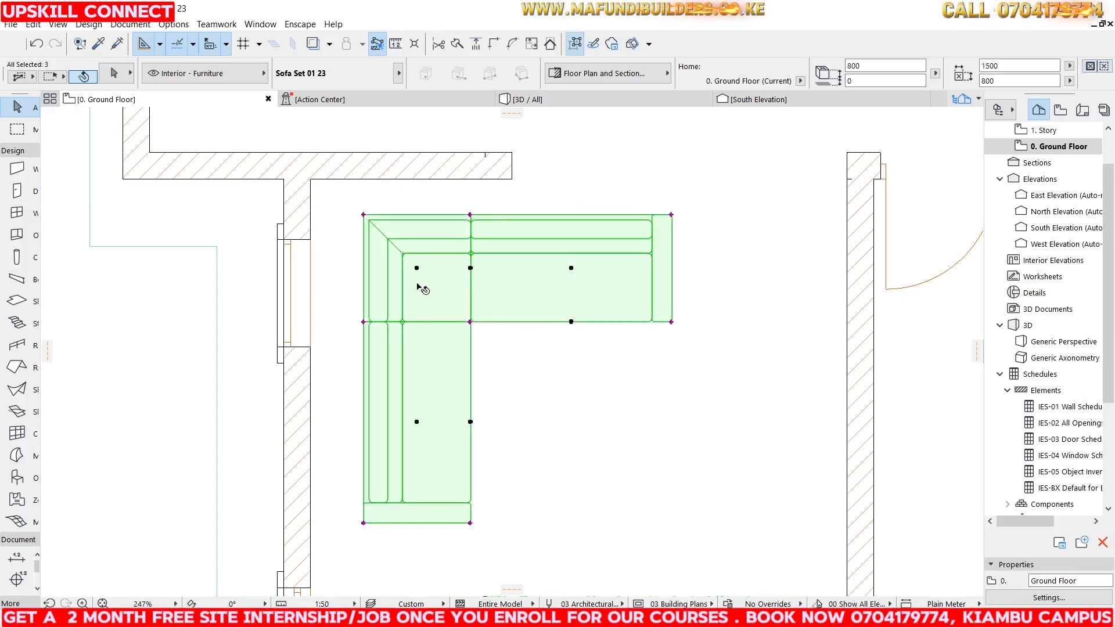
click(405, 228)
click(383, 228)
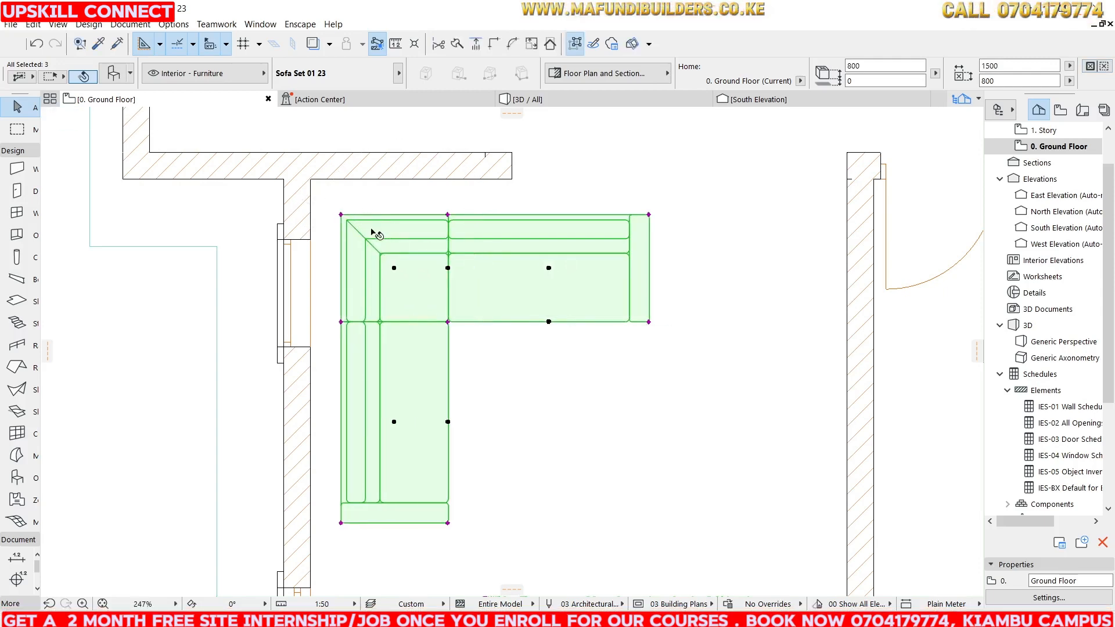
click(370, 229)
click(367, 230)
scroll(499, 192, down, 5)
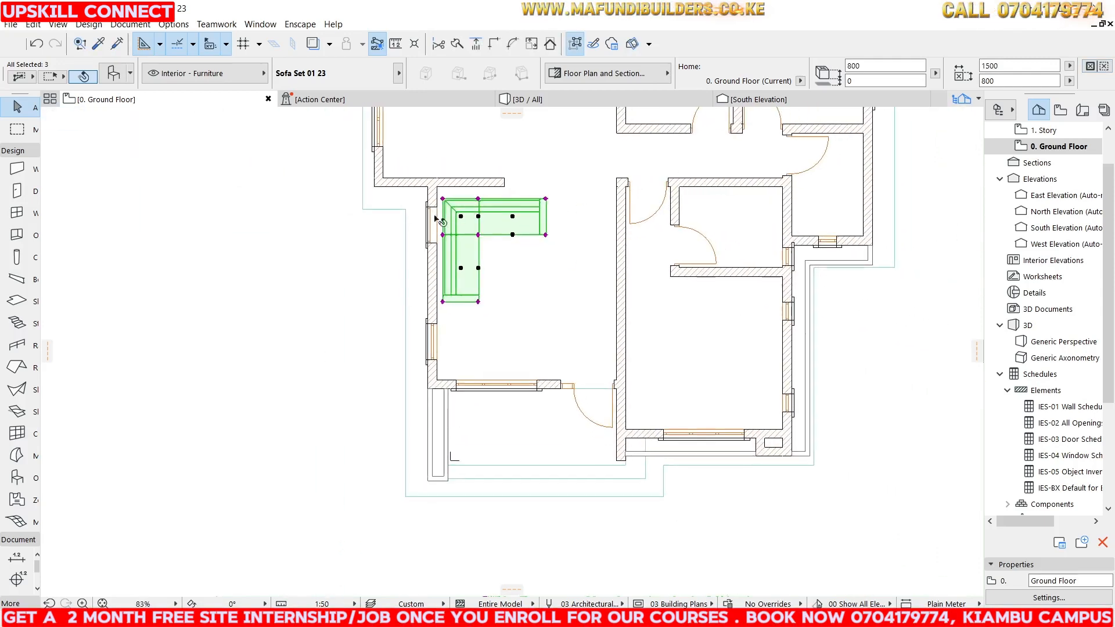
click(279, 243)
scroll(493, 342, up, 3)
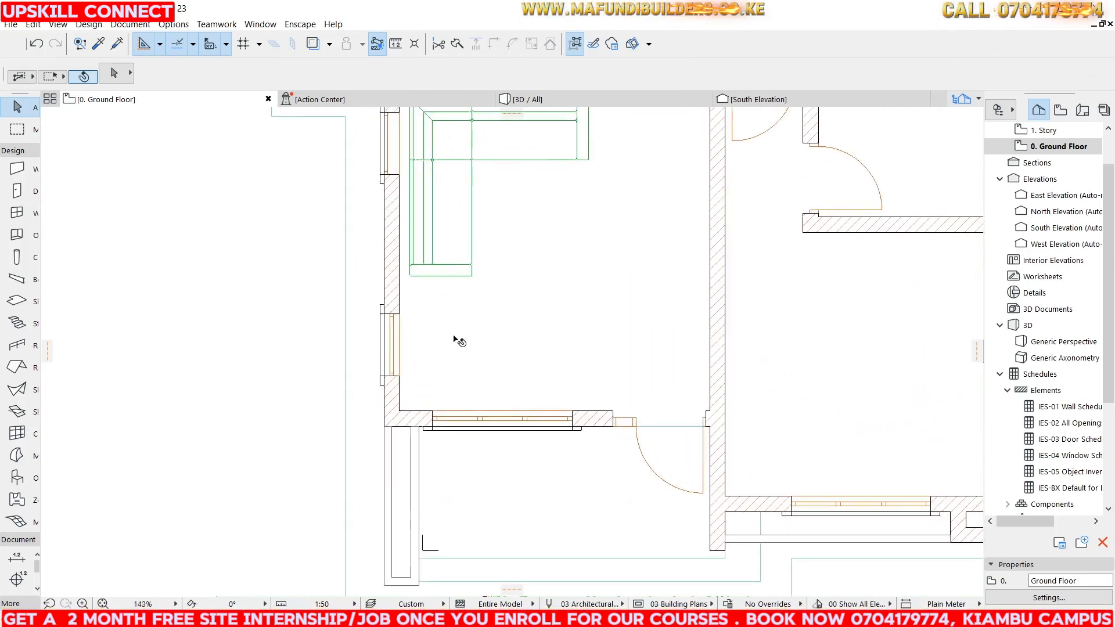
scroll(499, 308, down, 4)
scroll(490, 294, up, 3)
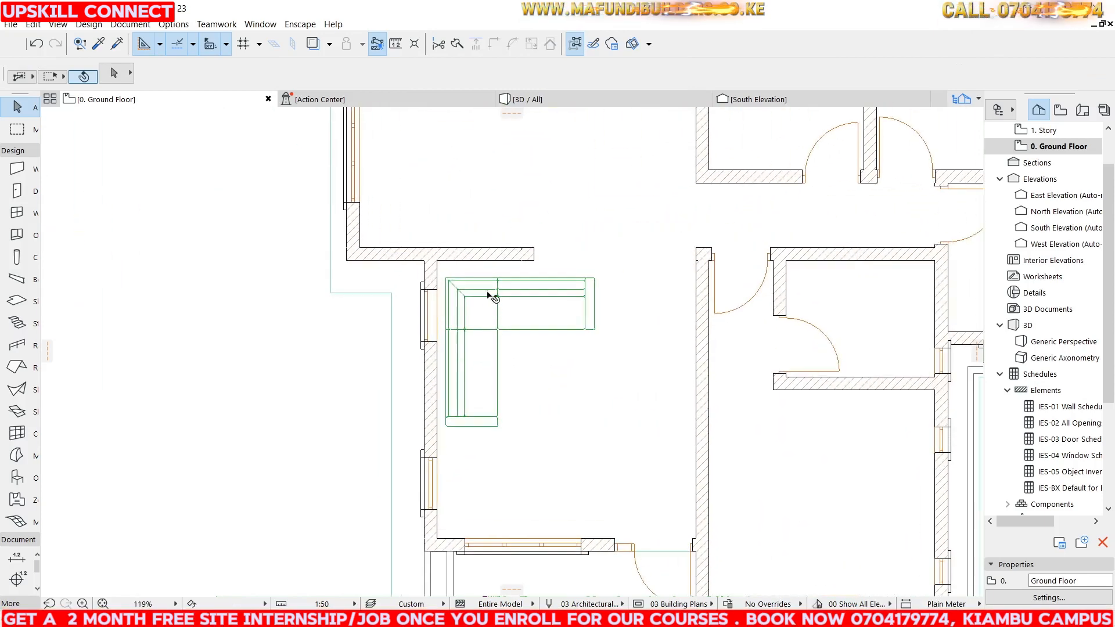
Select the upper row of sofa units and place a copy near the living room's lower wall.
click(523, 303)
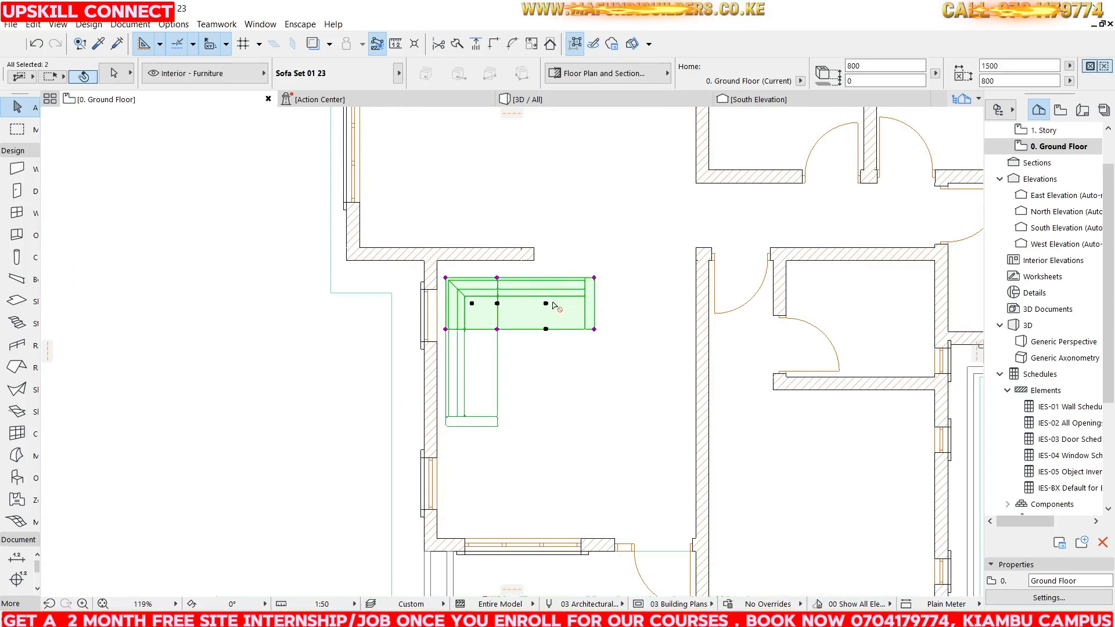
scroll(553, 323, down, 2)
scroll(523, 323, up, 2)
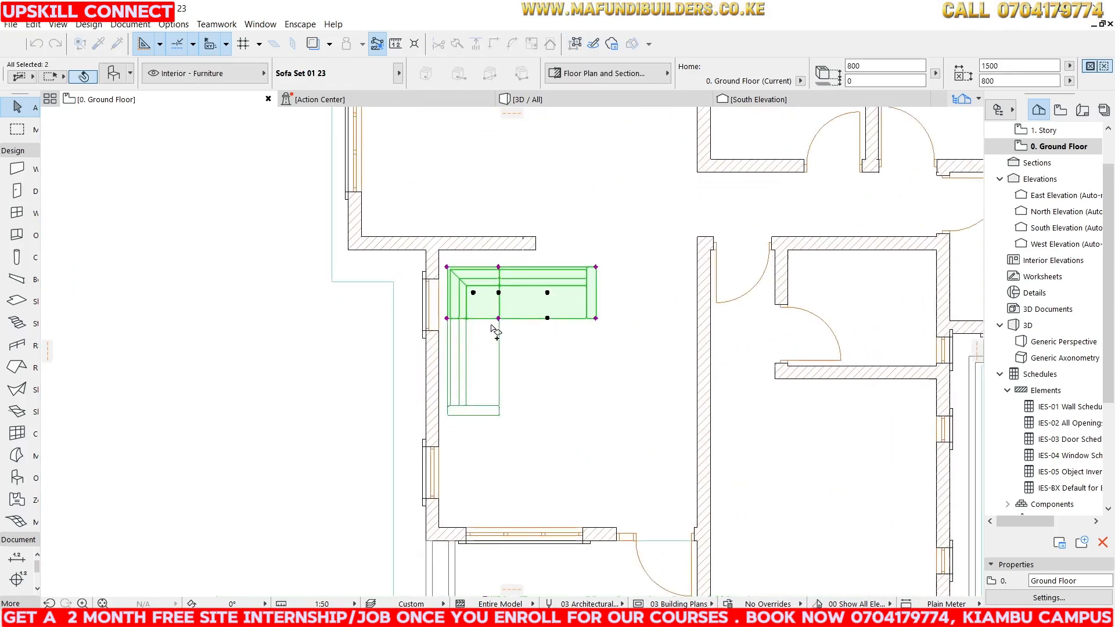
click(440, 384)
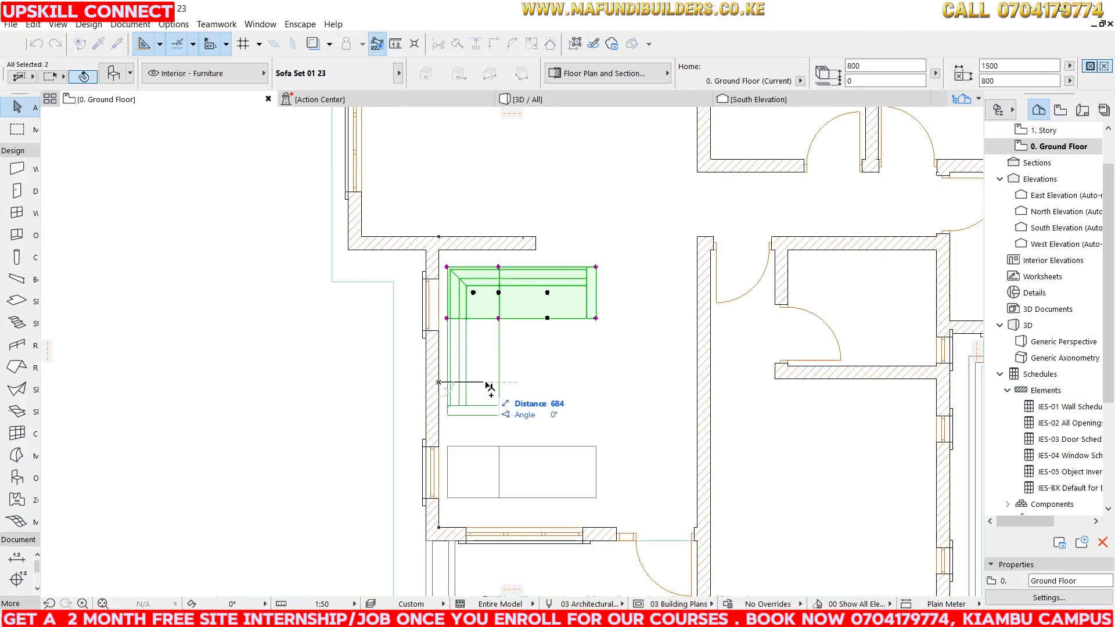
click(564, 387)
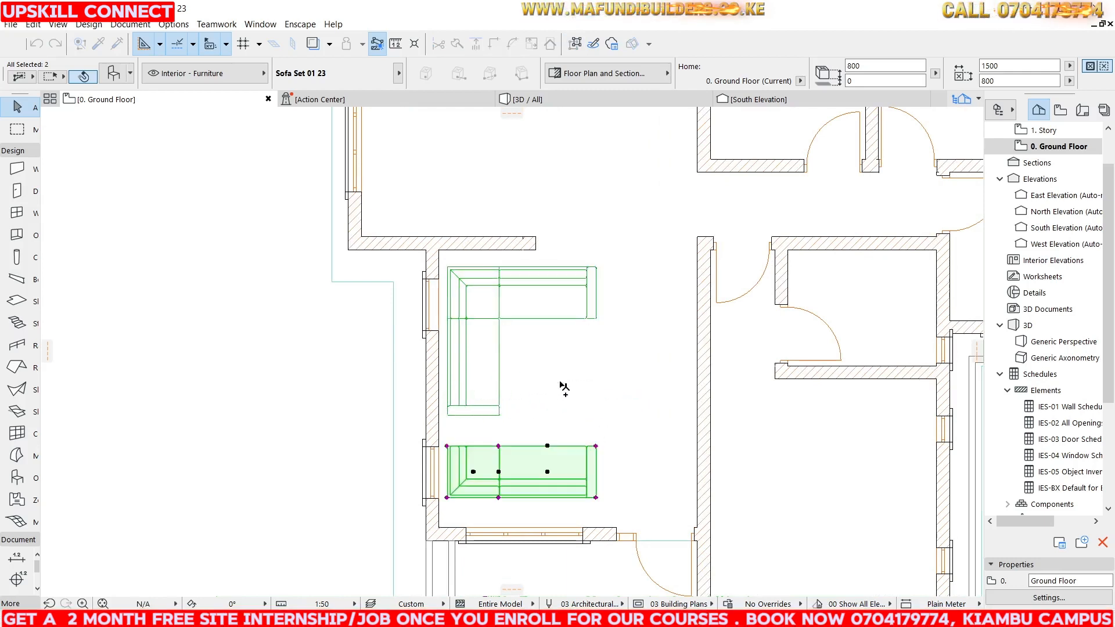
Move the copied sofa units down against the lower wall and deselect them.
click(518, 467)
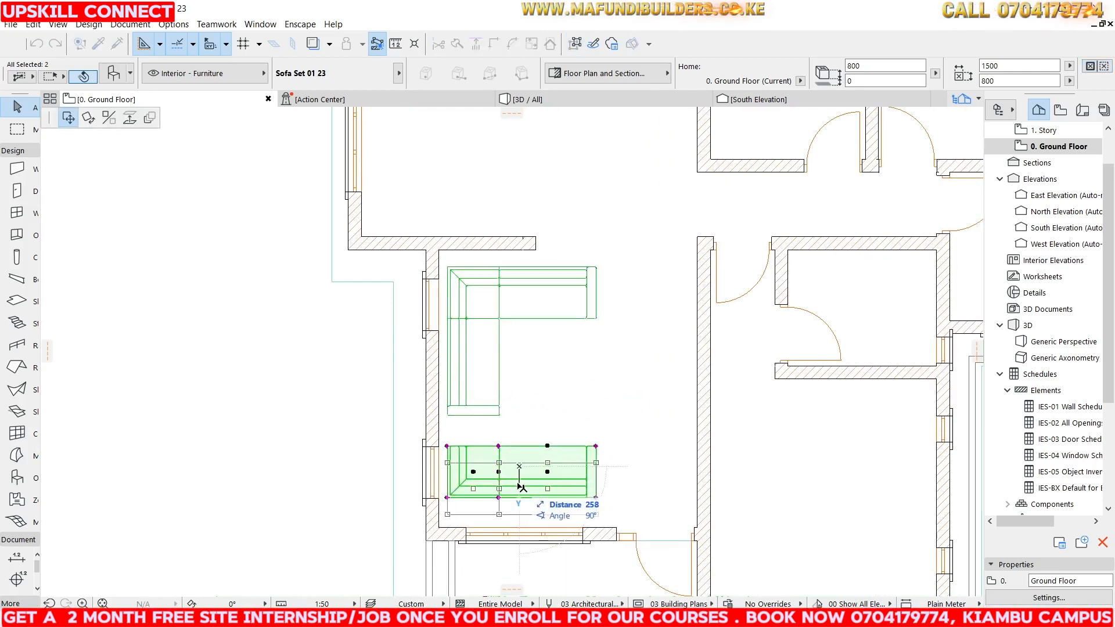
click(520, 486)
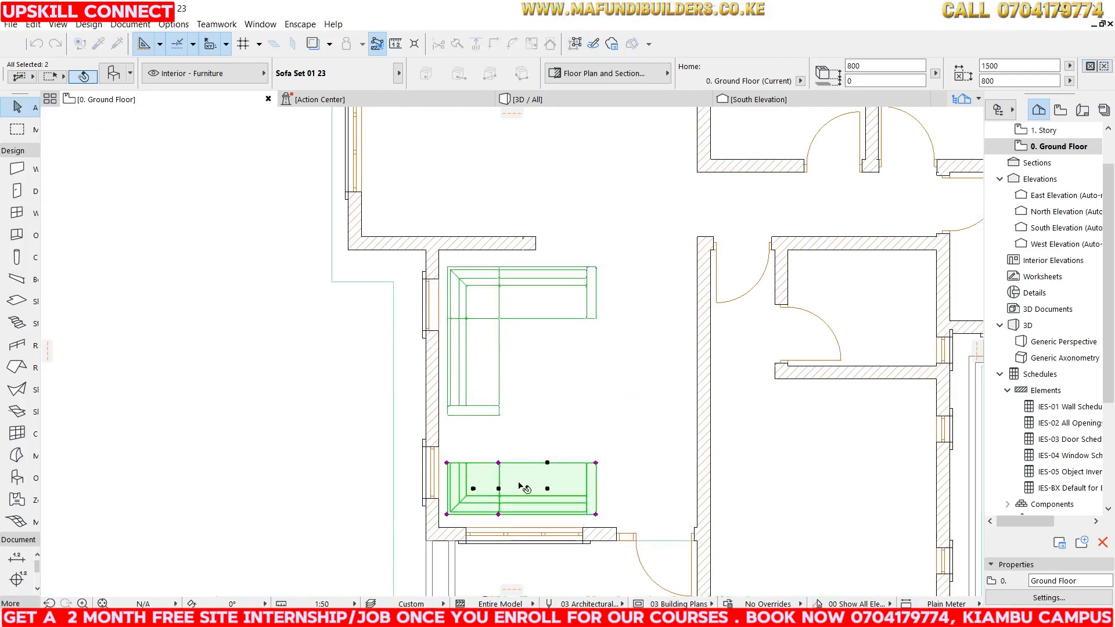
click(270, 329)
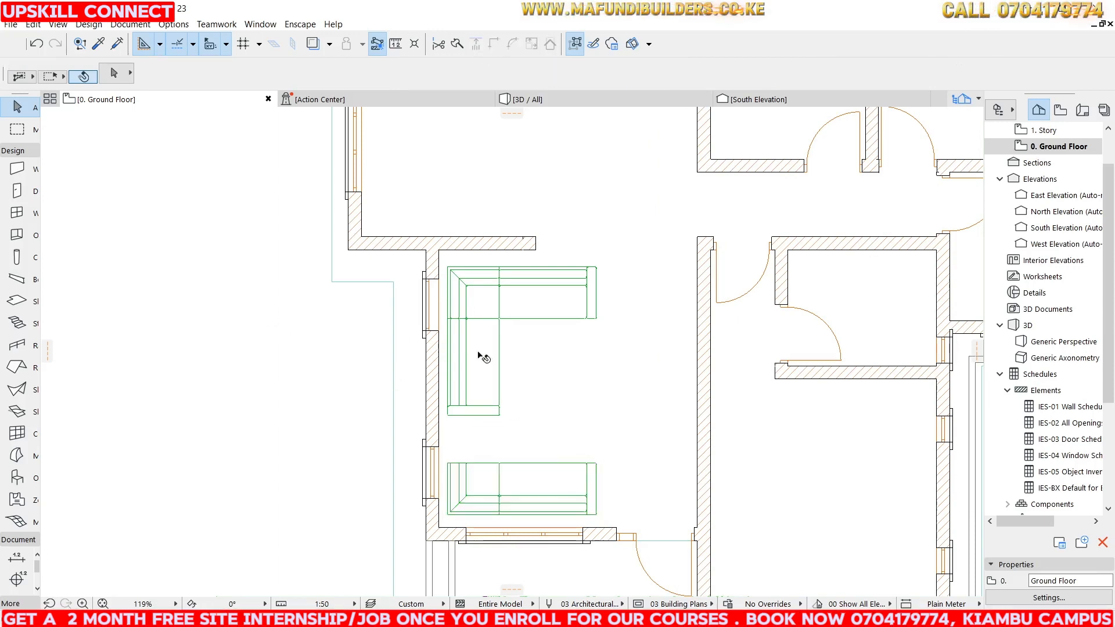
Inspect the living room sofa arrangement in the 3D view from several angles.
click(540, 102)
scroll(581, 305, down, 3)
shift+middle_drag(582, 306, 659, 280)
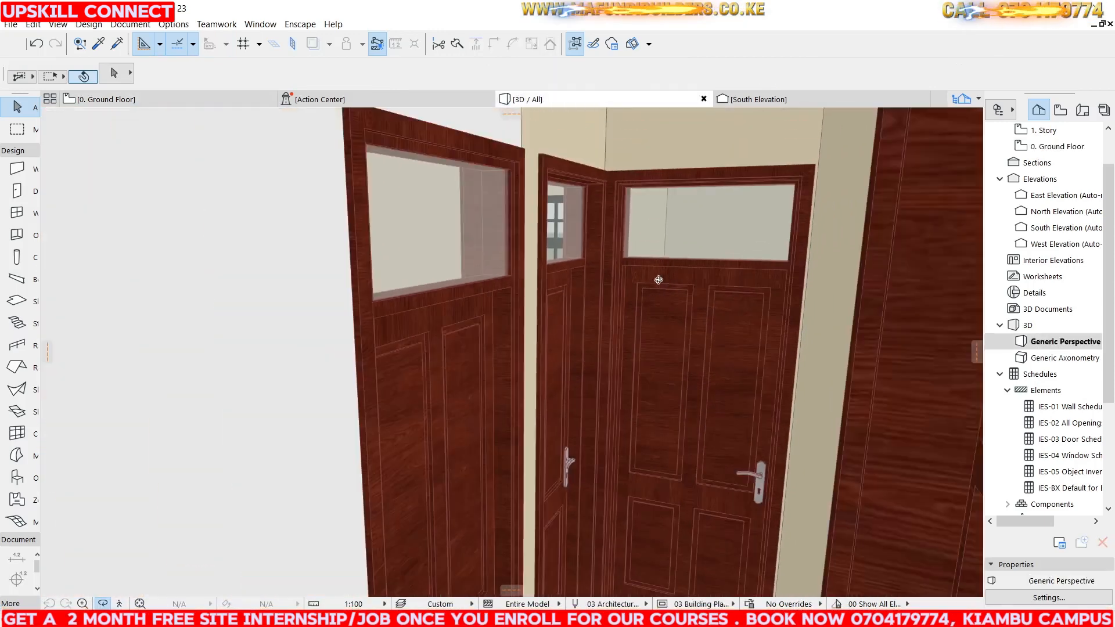
scroll(658, 280, down, 10)
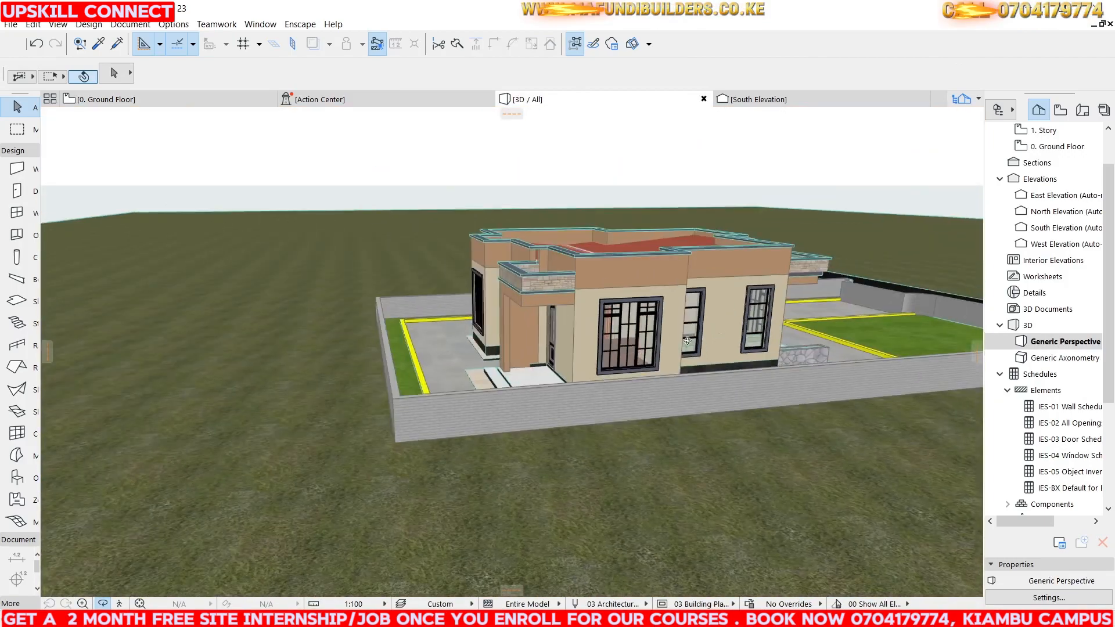
shift+middle_drag(687, 341, 430, 348)
scroll(423, 350, up, 10)
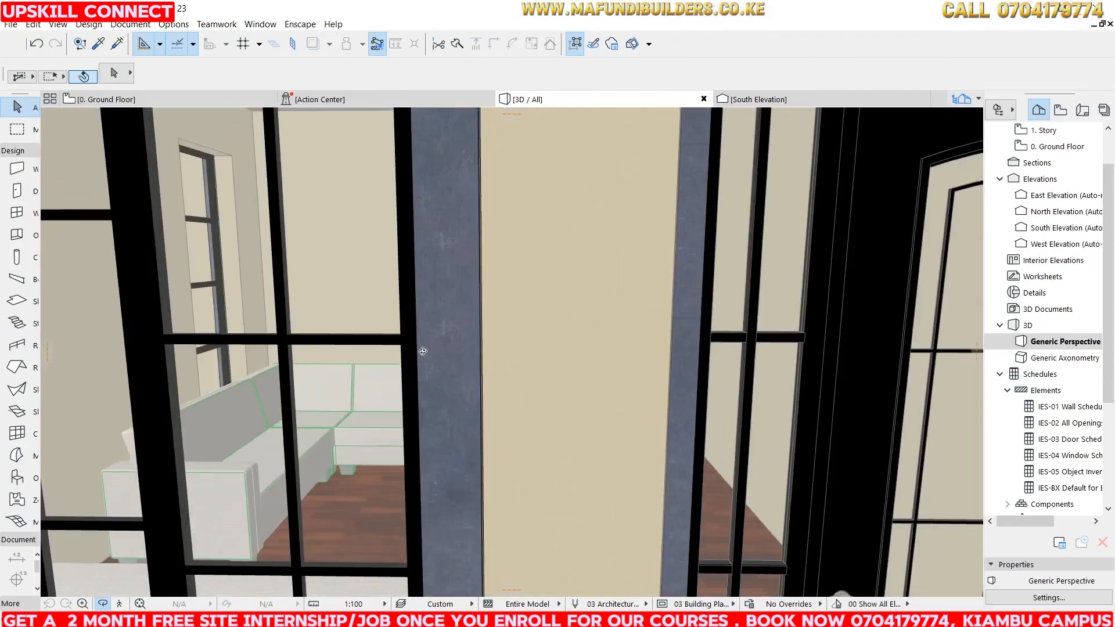
scroll(423, 351, up, 15)
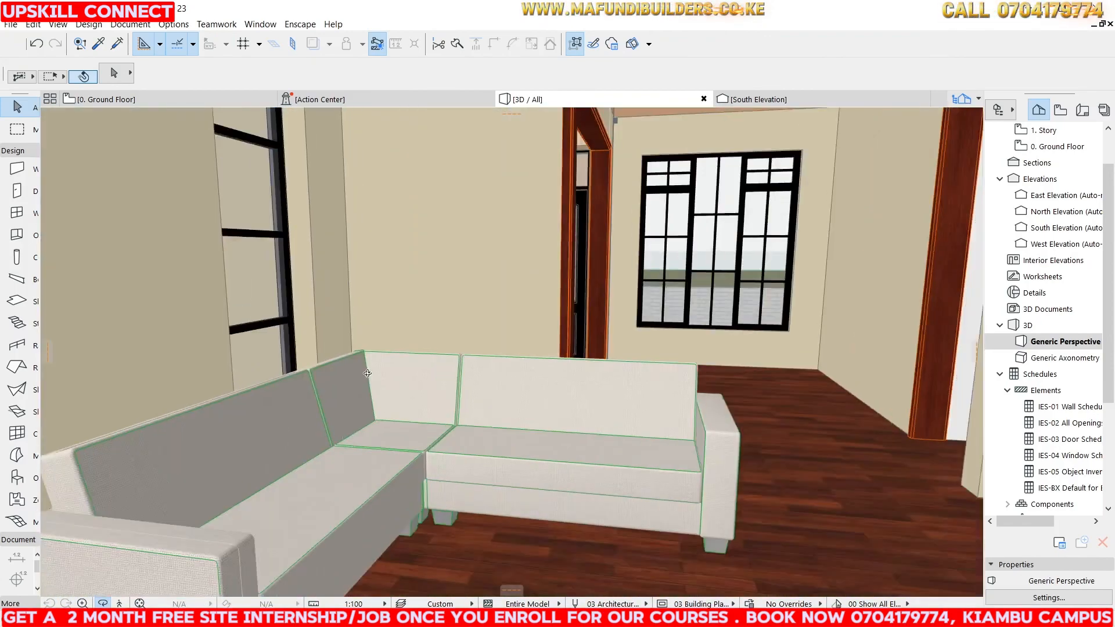
scroll(368, 374, down, 15)
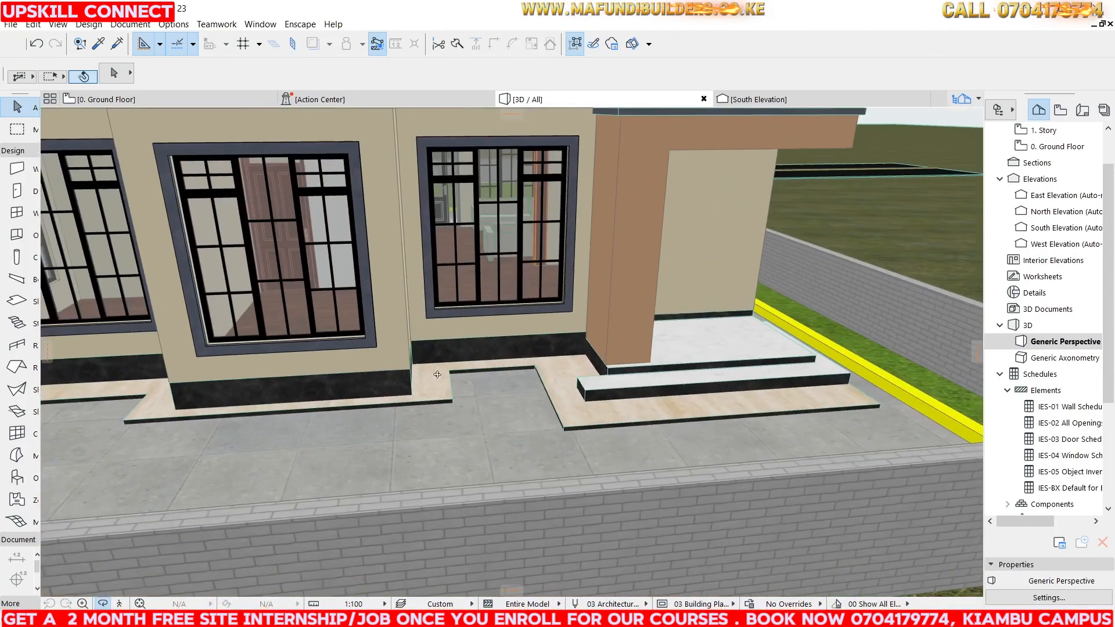
scroll(437, 375, up, 15)
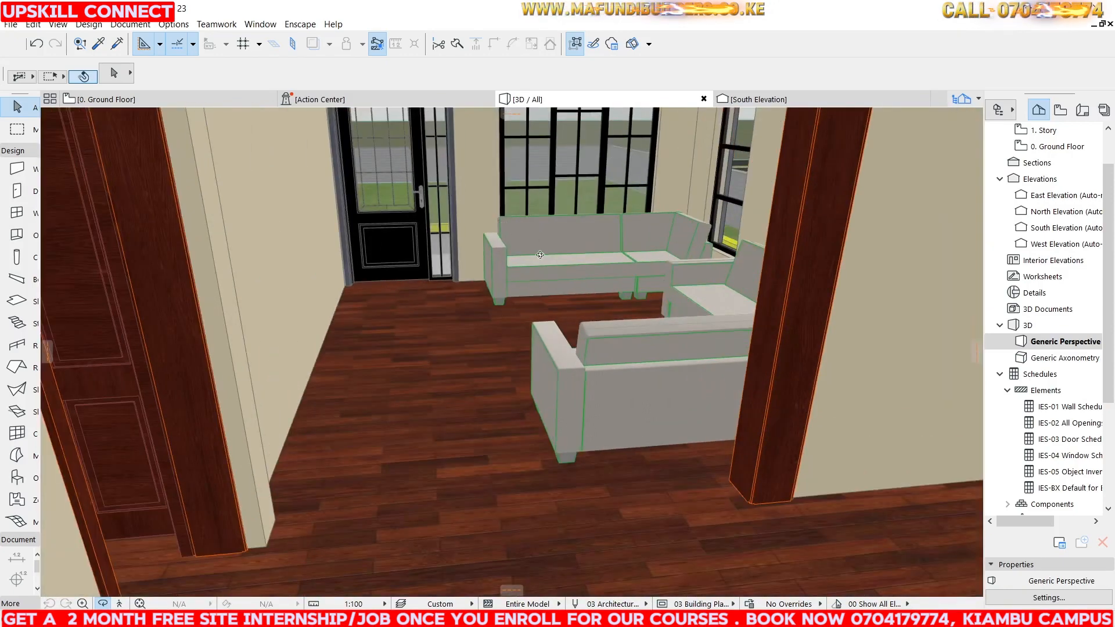
drag(540, 255, 582, 246)
shift+middle_drag(619, 223, 550, 240)
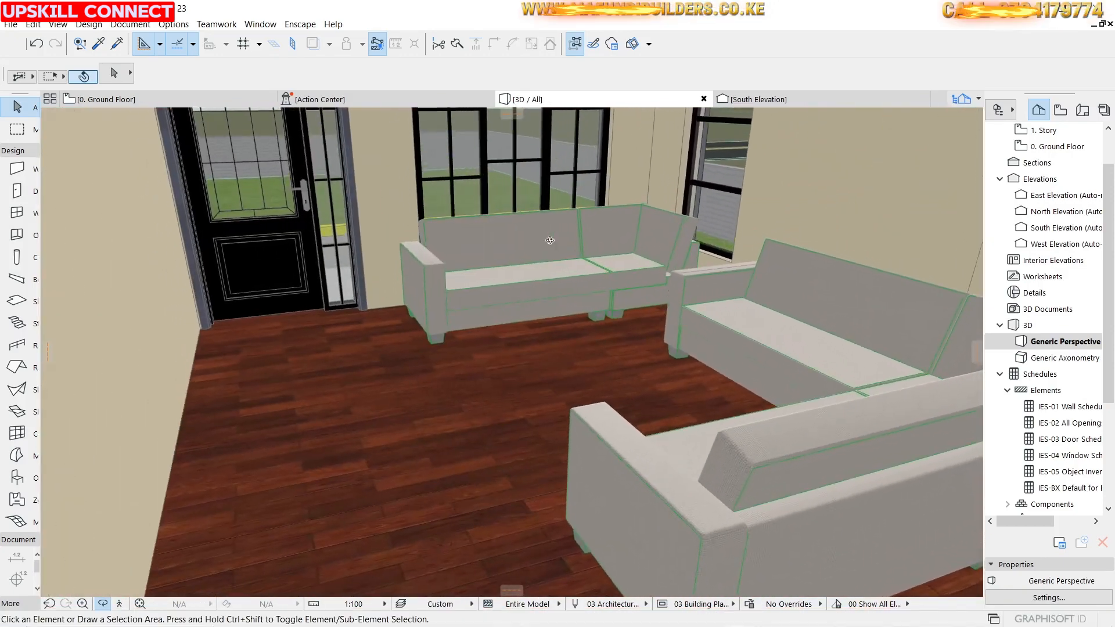
Return to the ground floor plan and place Dining Table 02 23, set 600 mm high, between the living room sofas.
click(130, 101)
key(Escape)
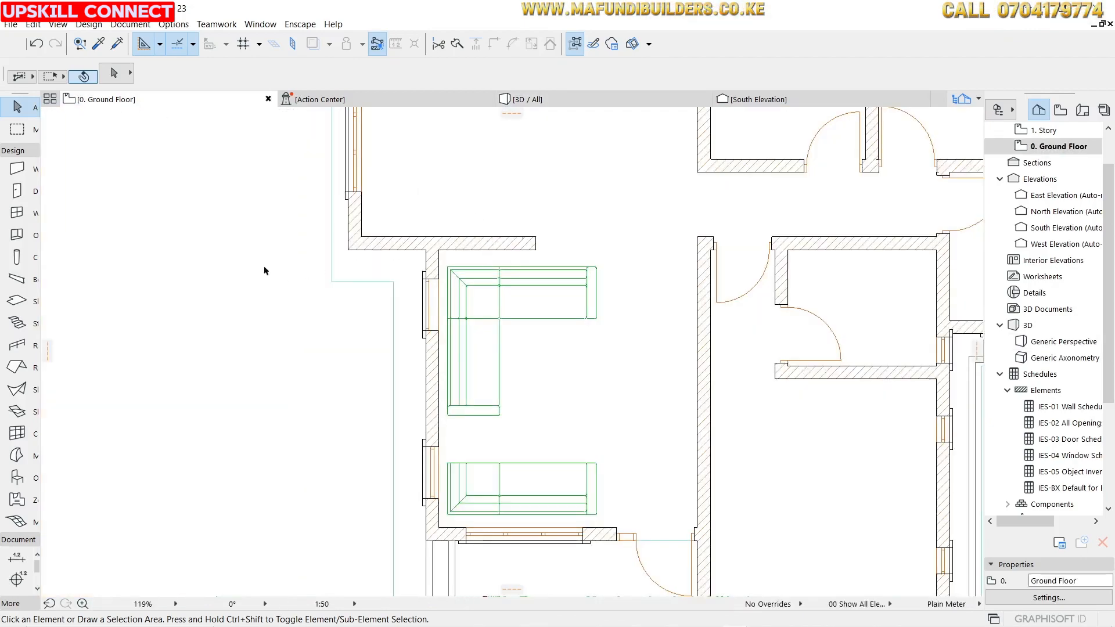
click(20, 480)
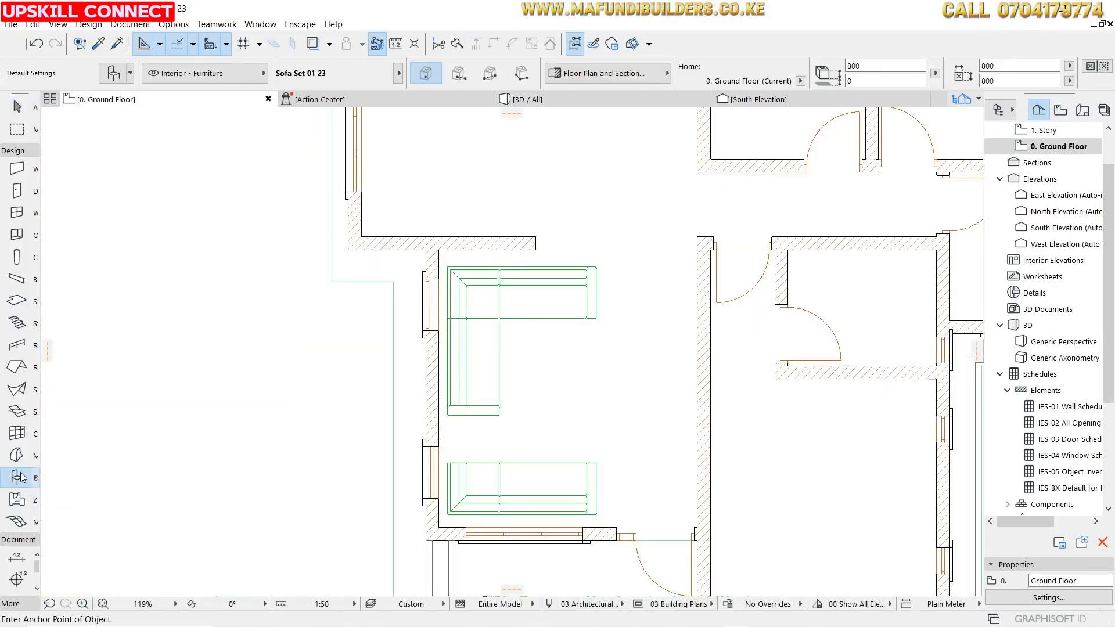
double_click(19, 477)
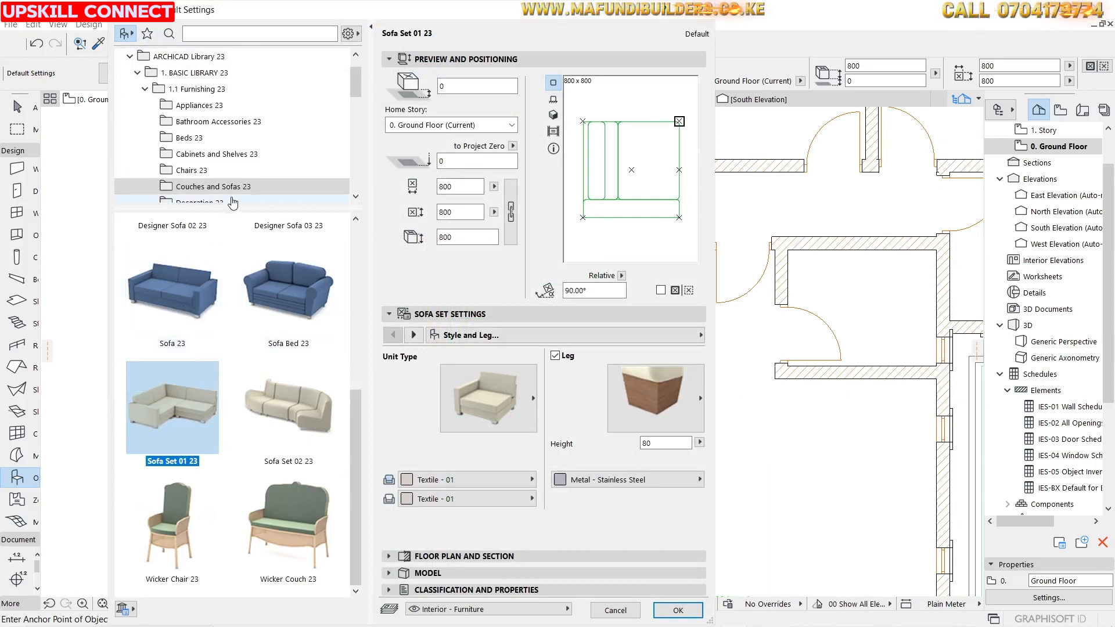
scroll(220, 128, down, 4)
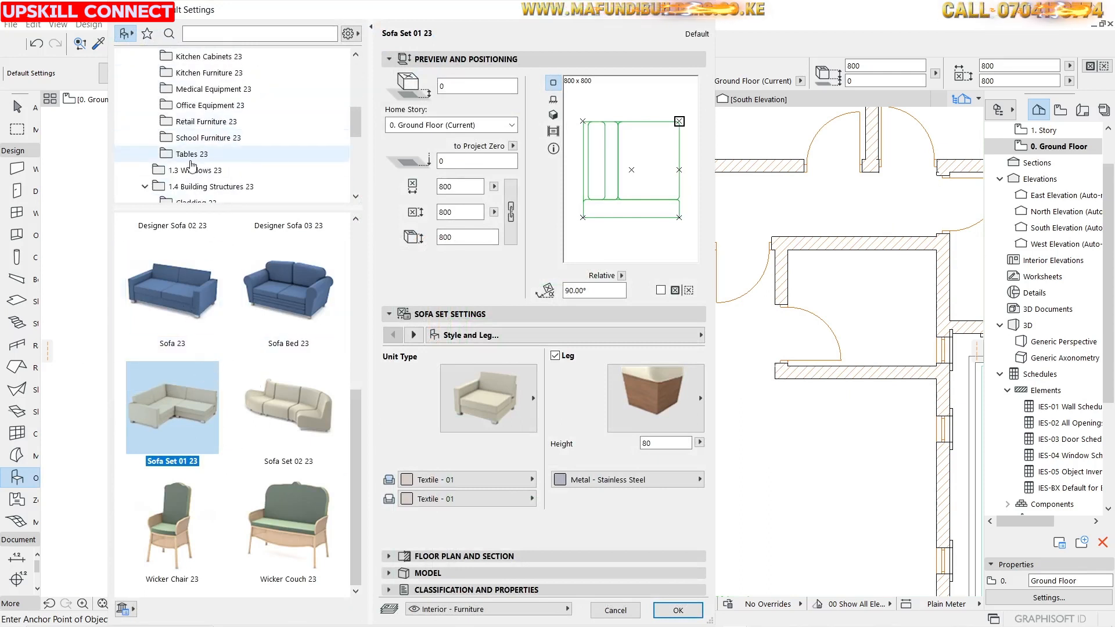
click(192, 156)
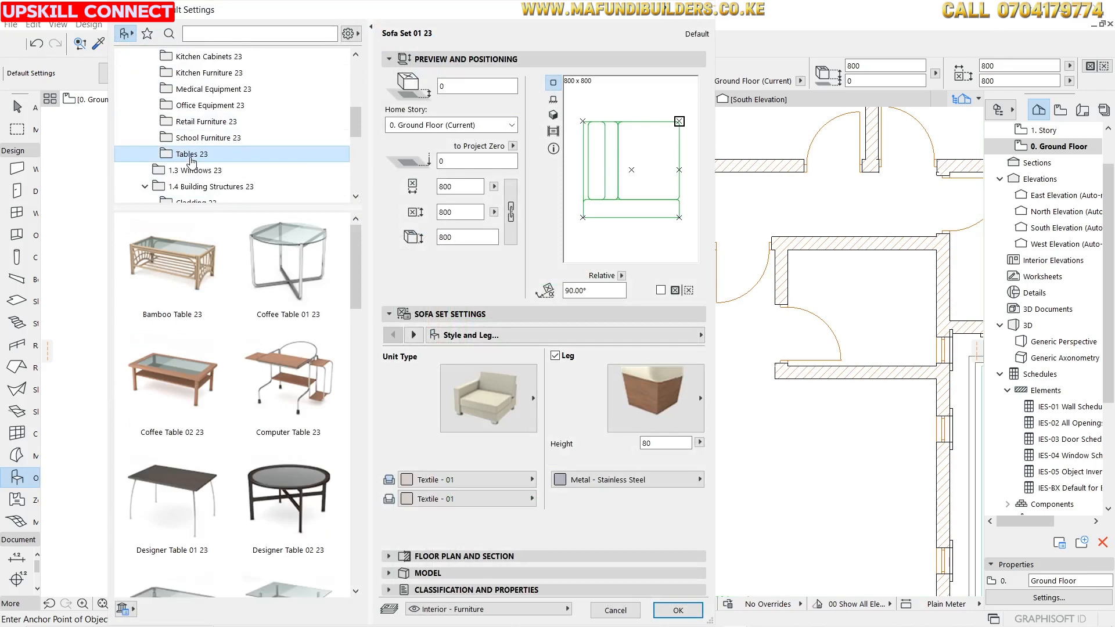
click(184, 284)
scroll(216, 341, down, 5)
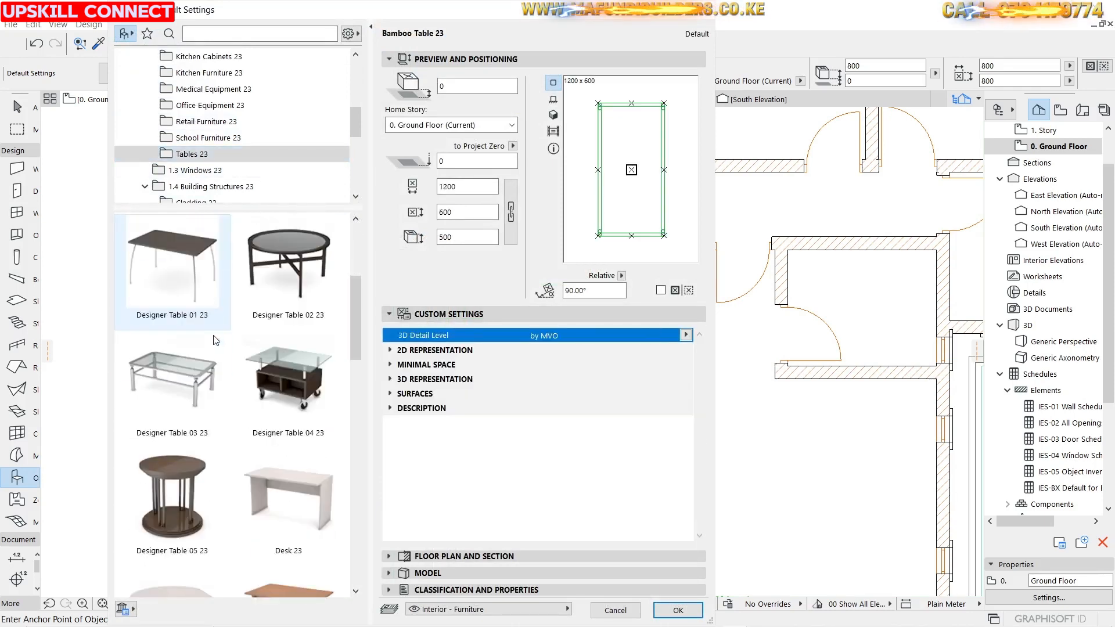
scroll(216, 341, down, 3)
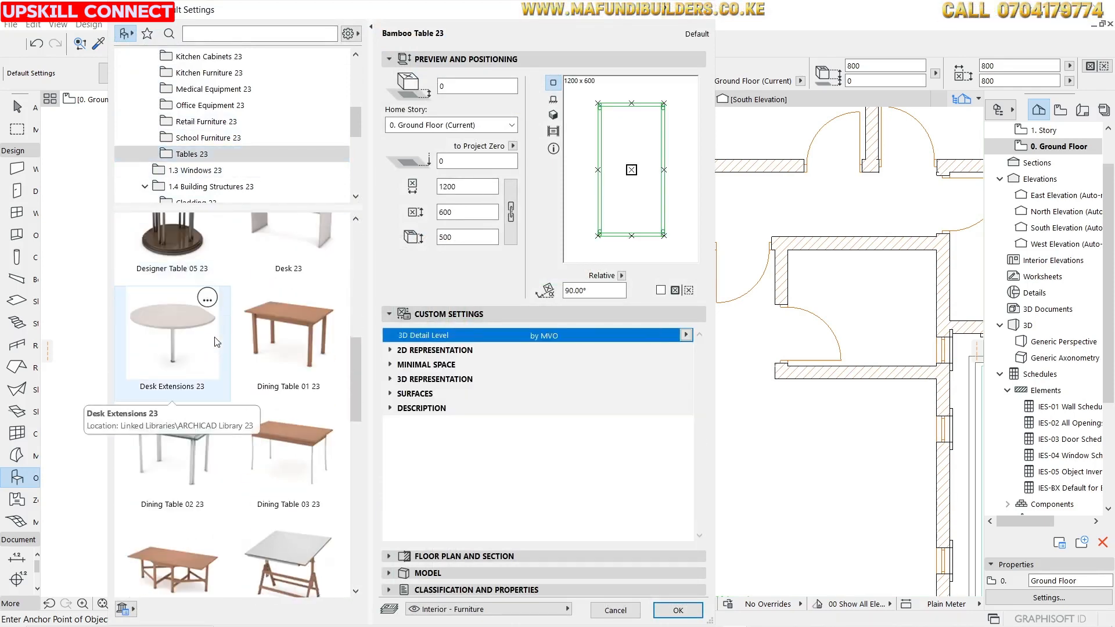
scroll(250, 366, down, 1)
click(187, 383)
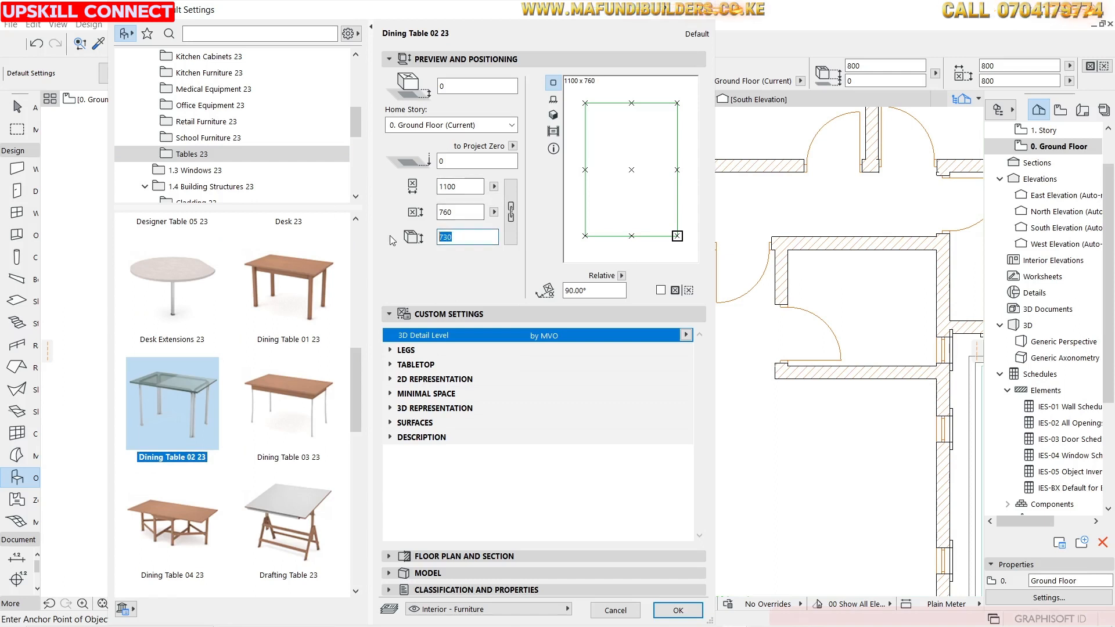
text(600)
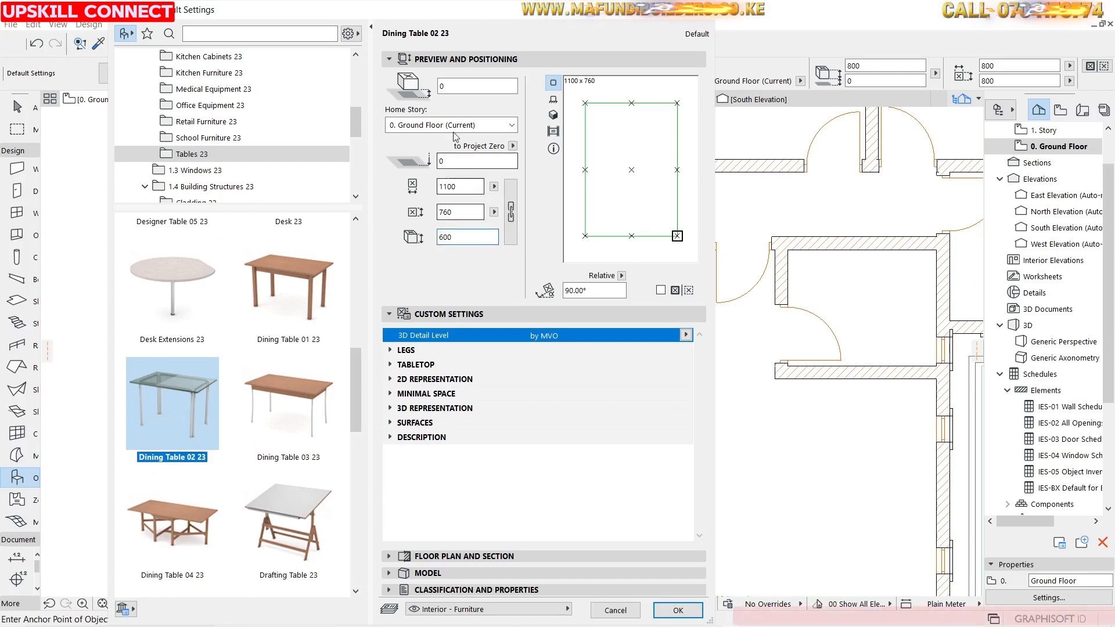
click(674, 611)
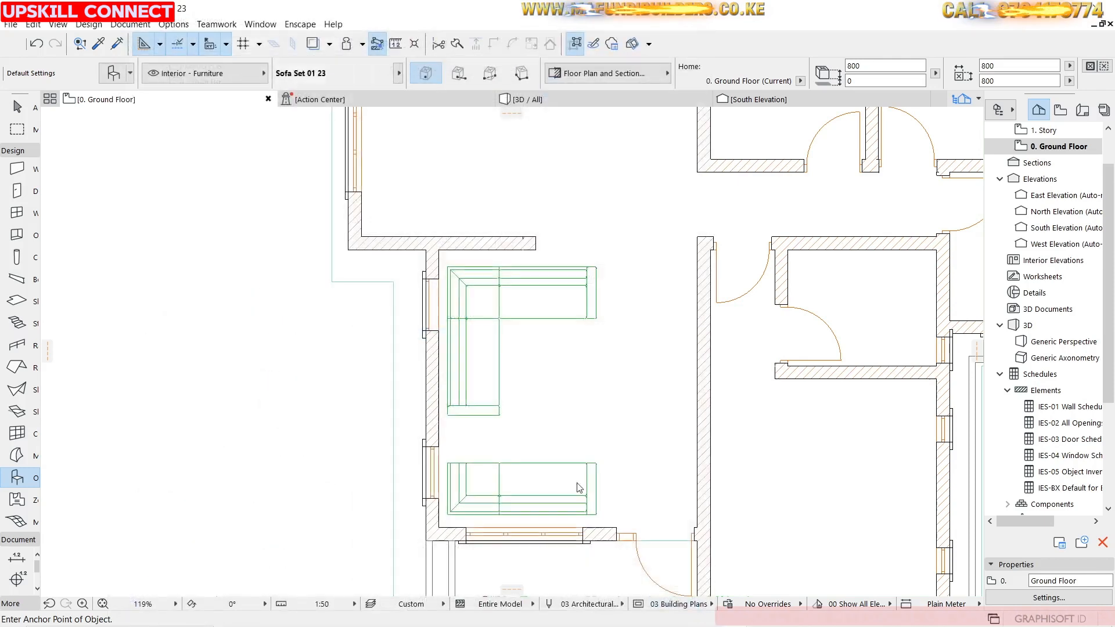
click(554, 385)
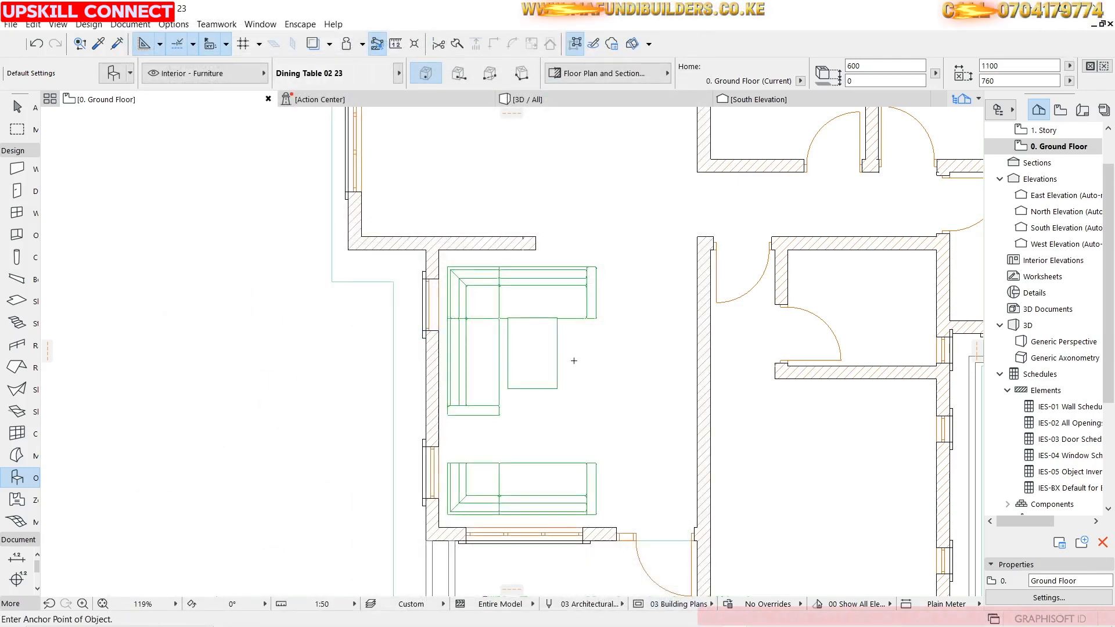
Move the dining table toward the centre of the sofa arrangement and deselect it.
shift+click(526, 351)
drag(533, 353, 569, 389)
click(520, 199)
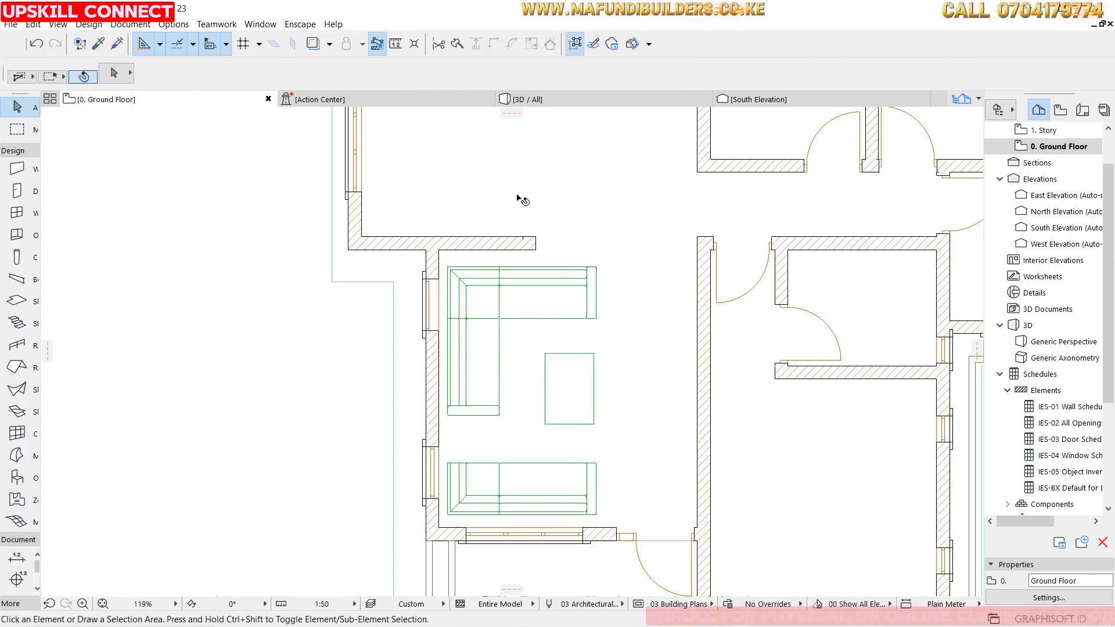
Select the dining table, check it in the 3D view, and set its height to 500 mm.
click(577, 386)
scroll(570, 316, up, 5)
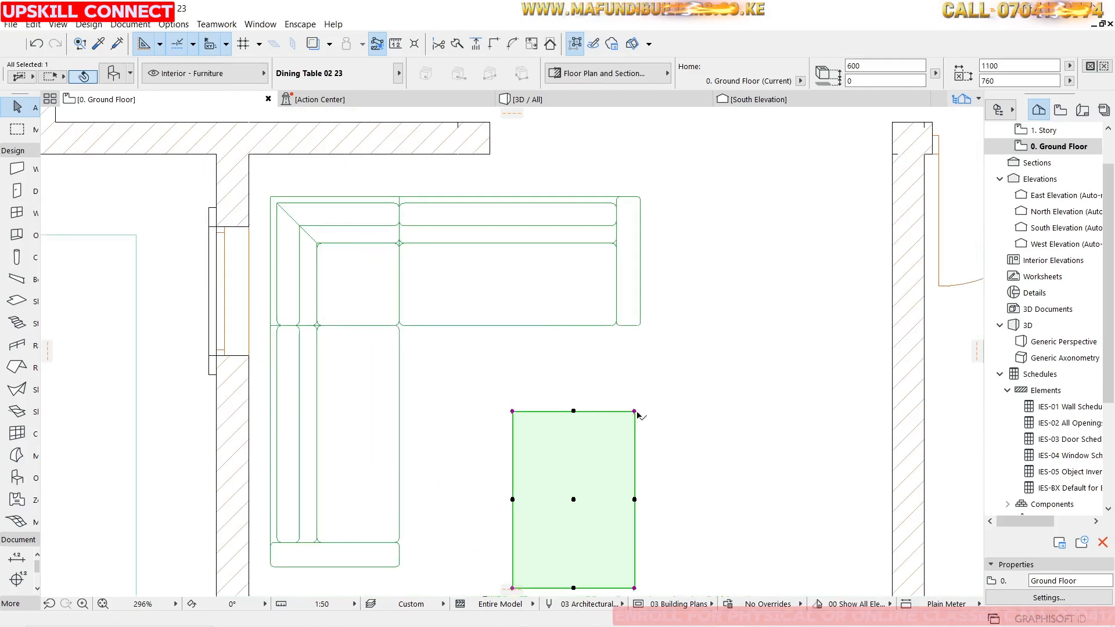
click(587, 99)
scroll(572, 305, up, 1)
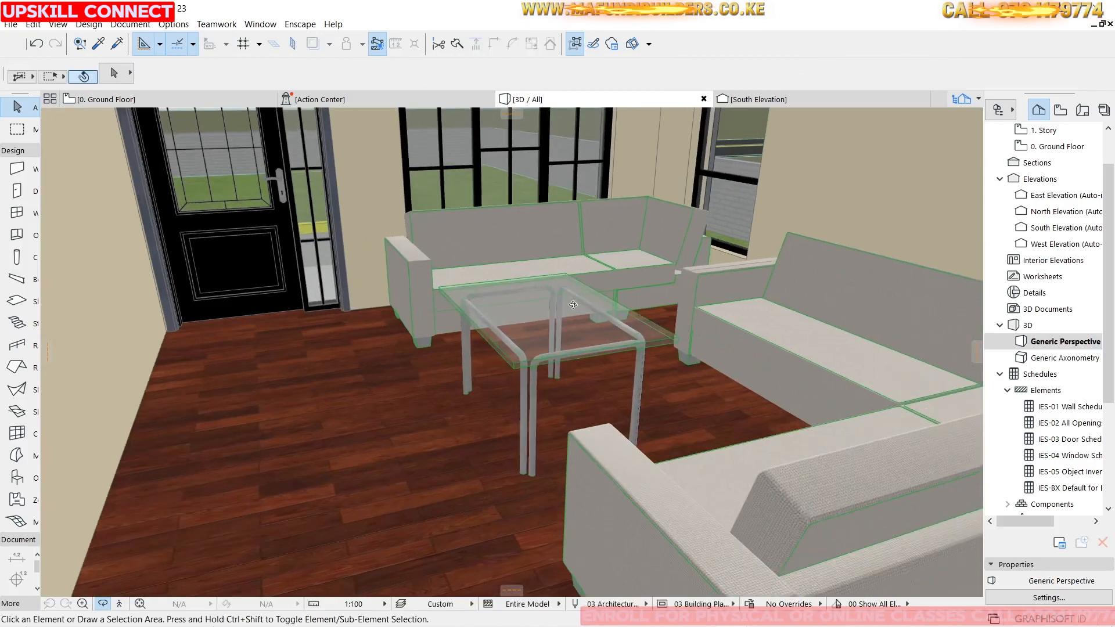
shift+middle_drag(572, 305, 564, 251)
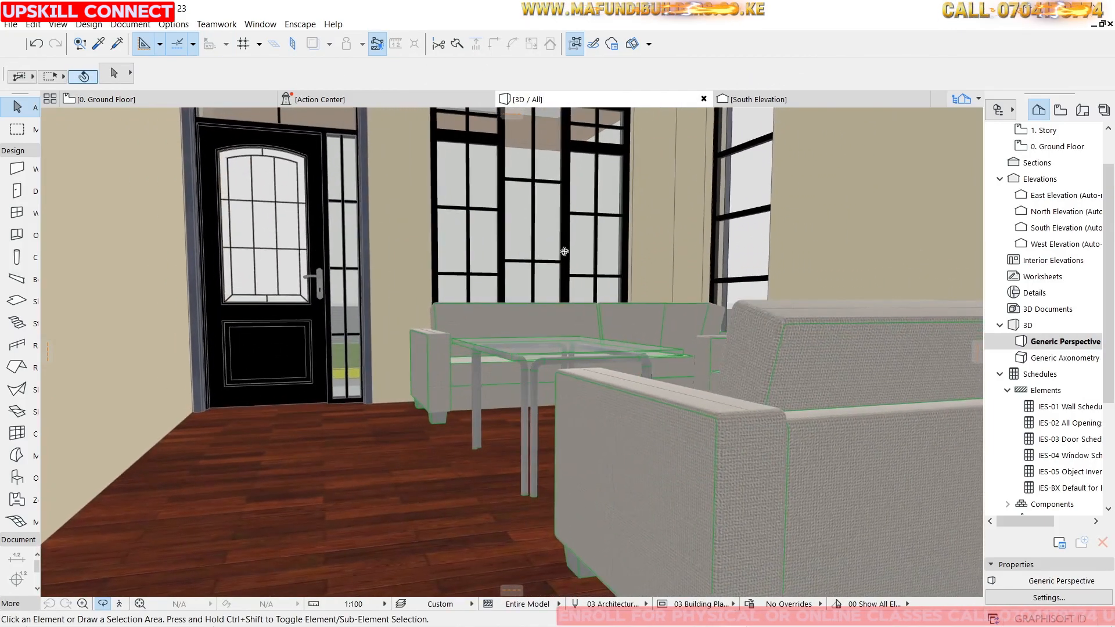
click(546, 356)
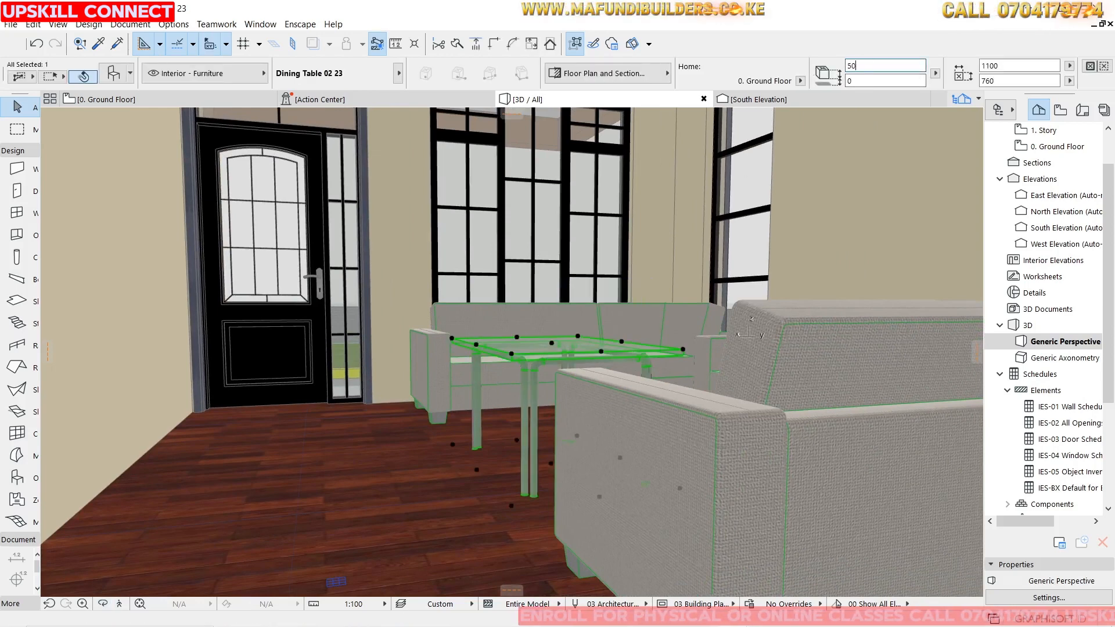
scroll(542, 334, up, 2)
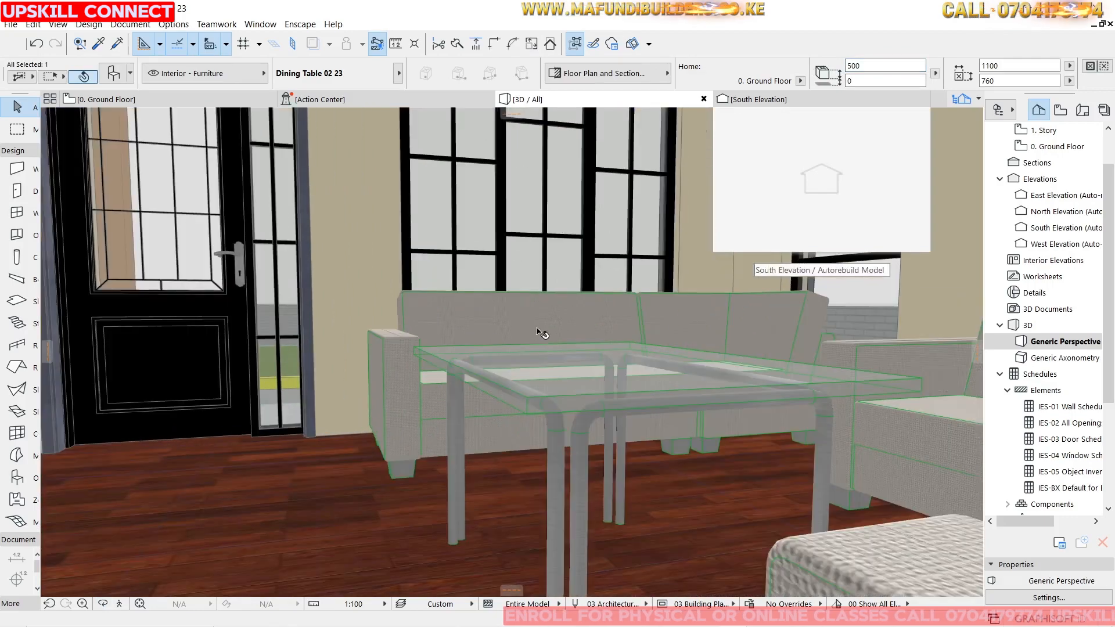
scroll(617, 348, up, 2)
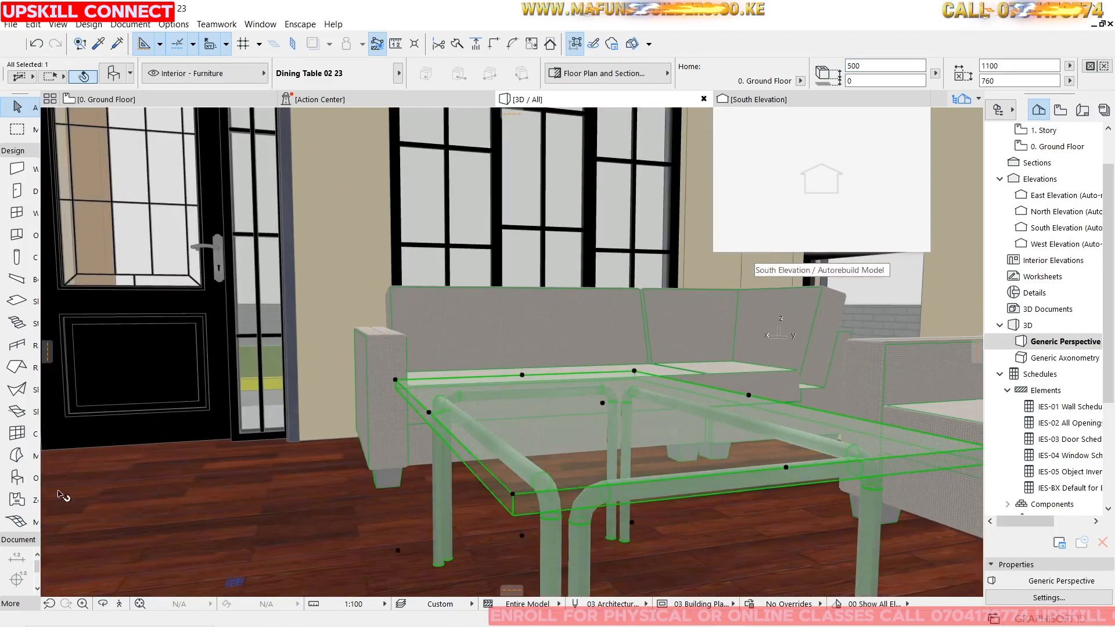
click(103, 604)
drag(325, 465, 641, 392)
click(114, 102)
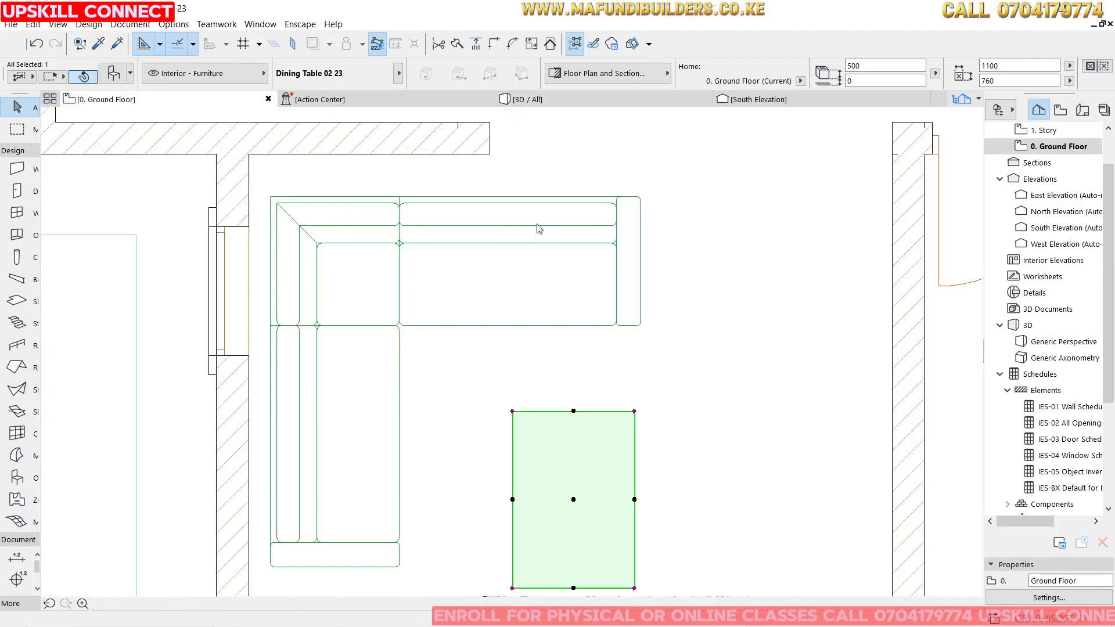
scroll(472, 303, down, 5)
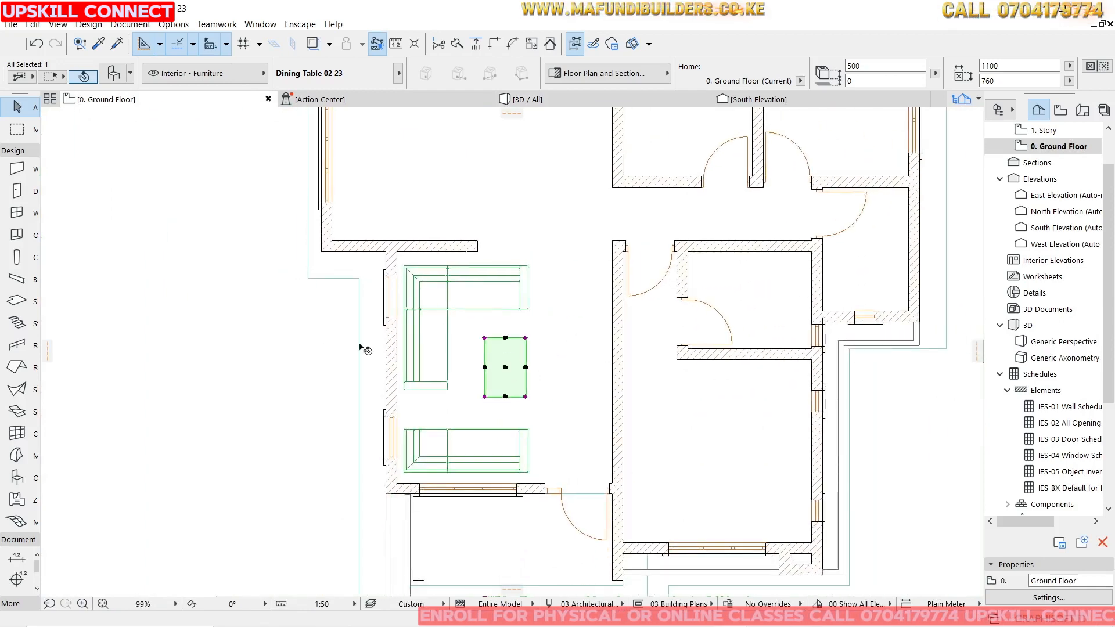
click(212, 302)
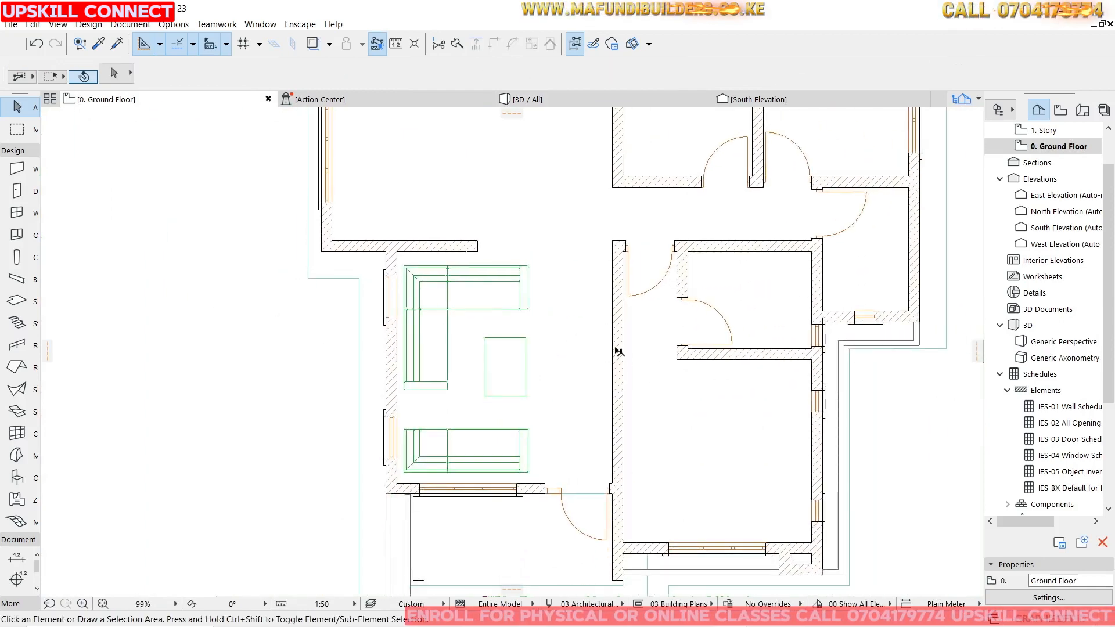
Choose the Credenza 23 object from Cabinets and Shelves and set its rotation angle to 270°.
scroll(607, 352, up, 3)
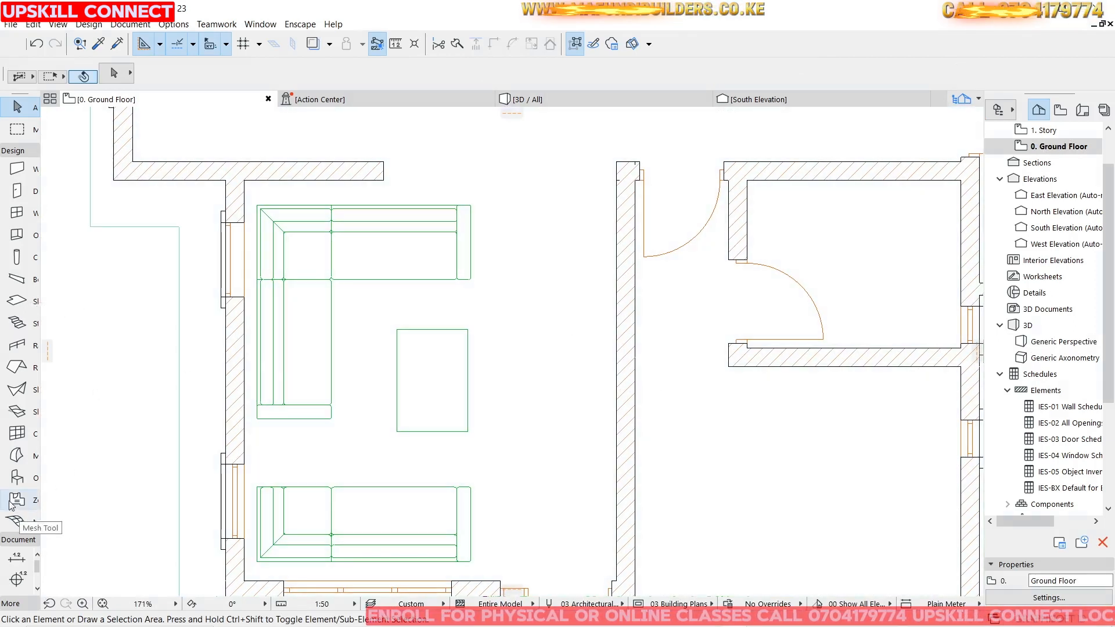
click(17, 477)
key(ctrl+t)
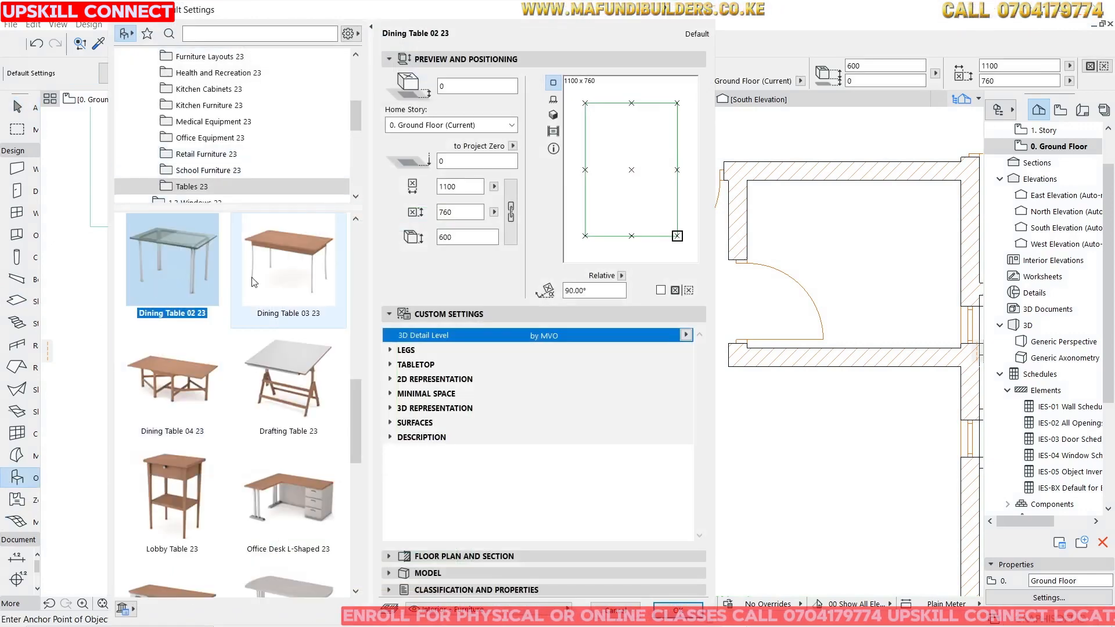
scroll(301, 337, up, 8)
scroll(301, 337, up, 3)
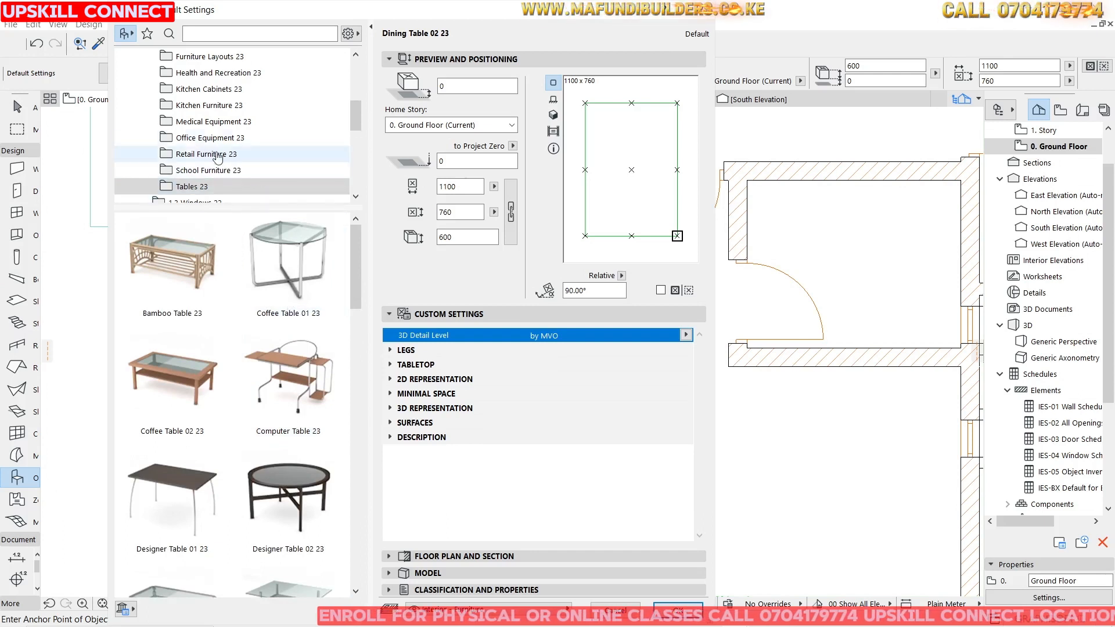
scroll(209, 64, up, 2)
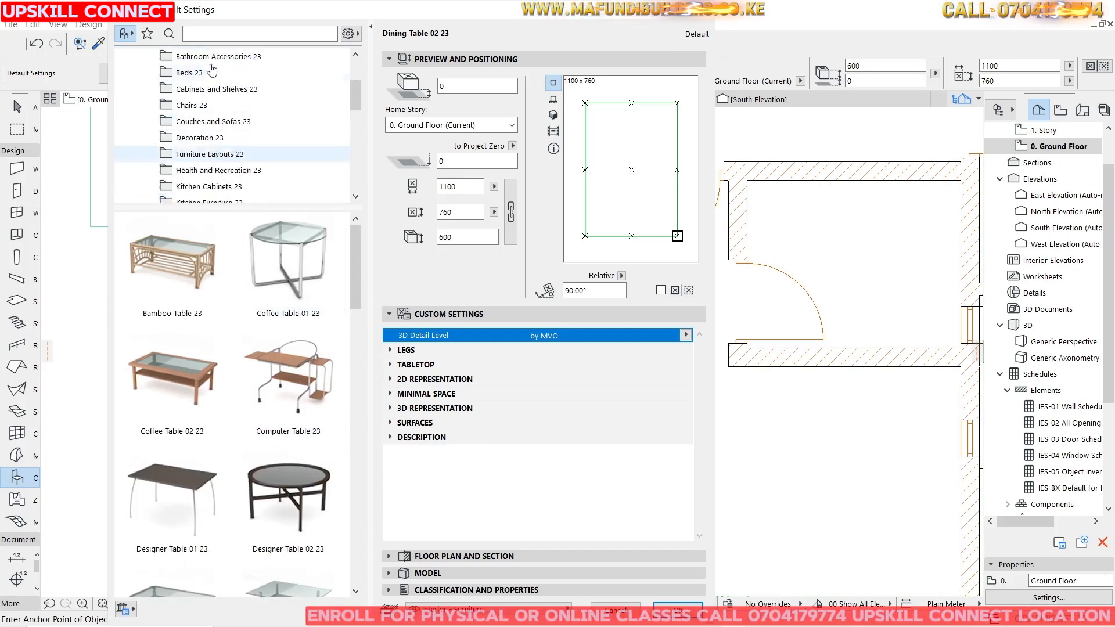
click(218, 90)
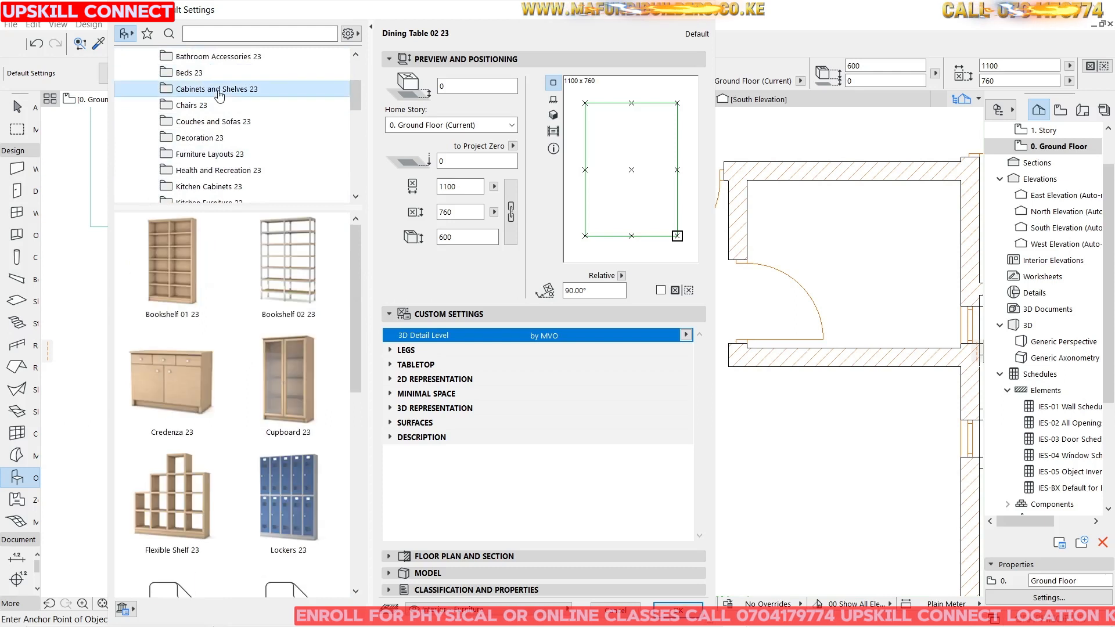
click(154, 390)
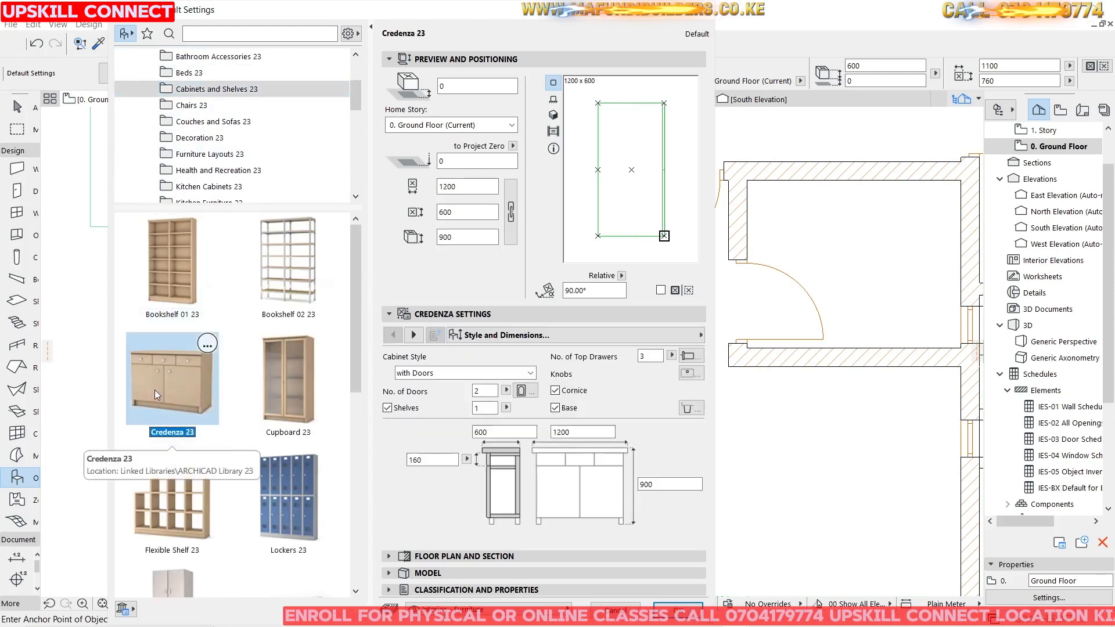
click(686, 158)
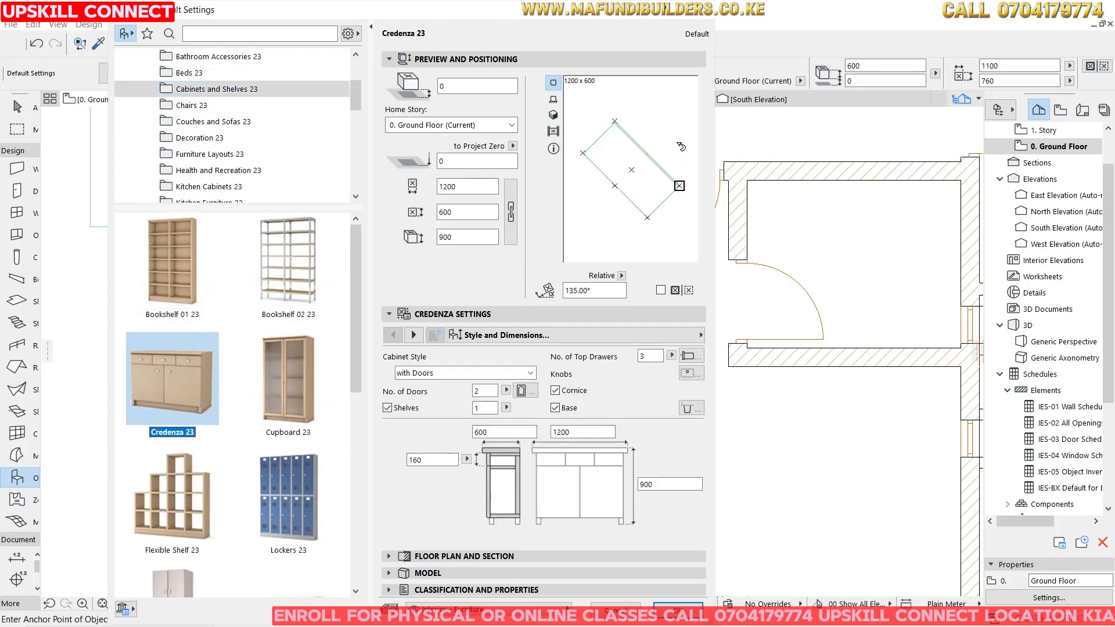
click(679, 145)
click(660, 116)
click(673, 114)
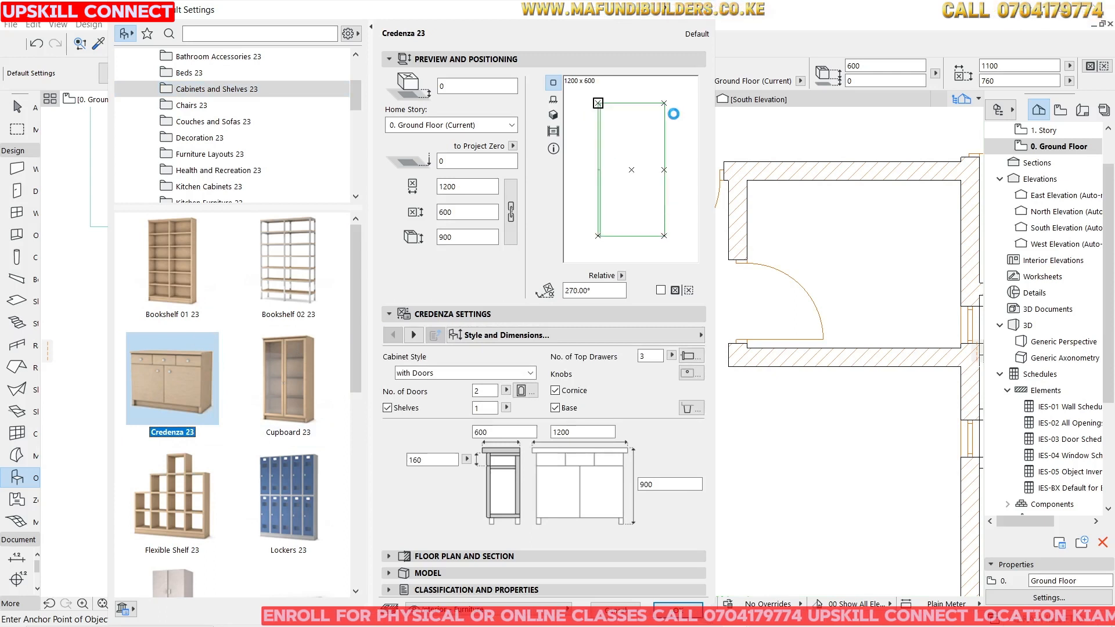
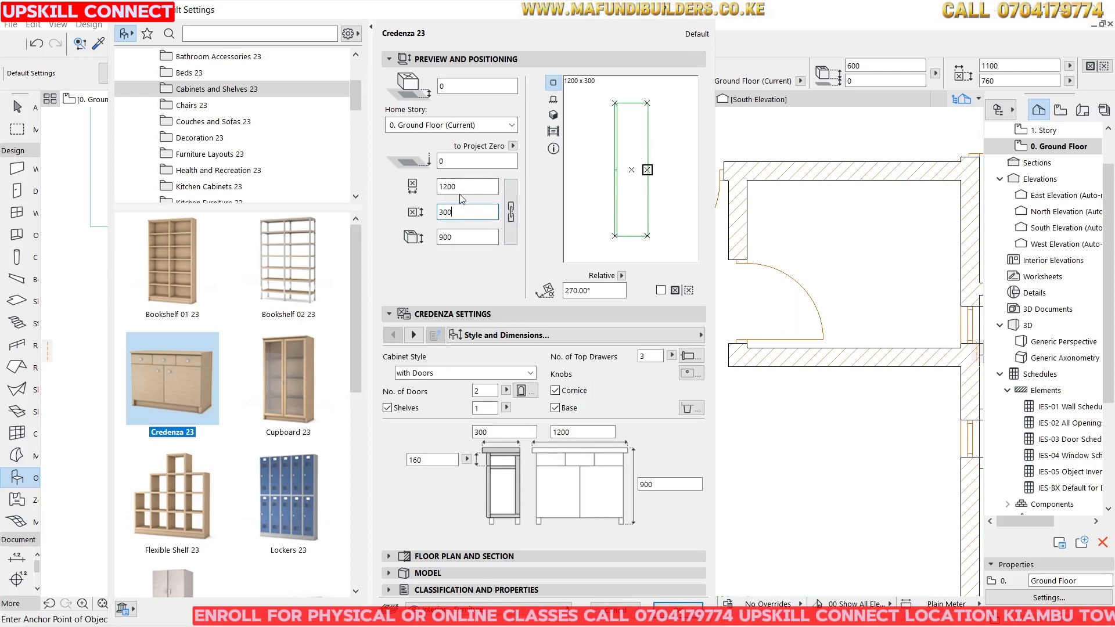
Set the credenza's length to 1500 mm and place it in the living room to the right of the central table.
key(shift+Tab)
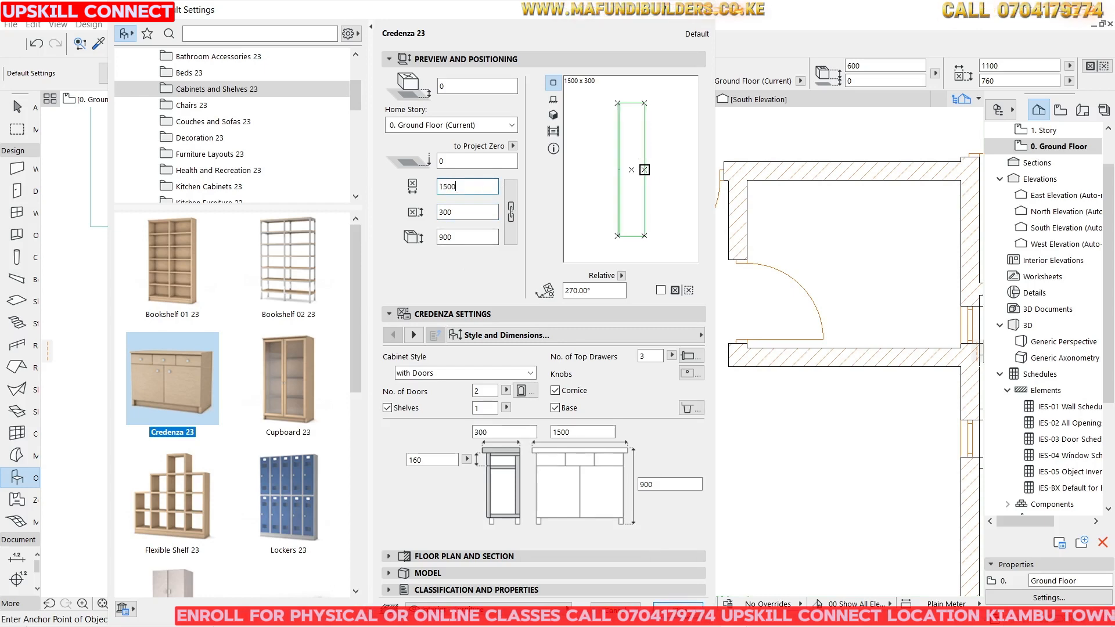
key(Return)
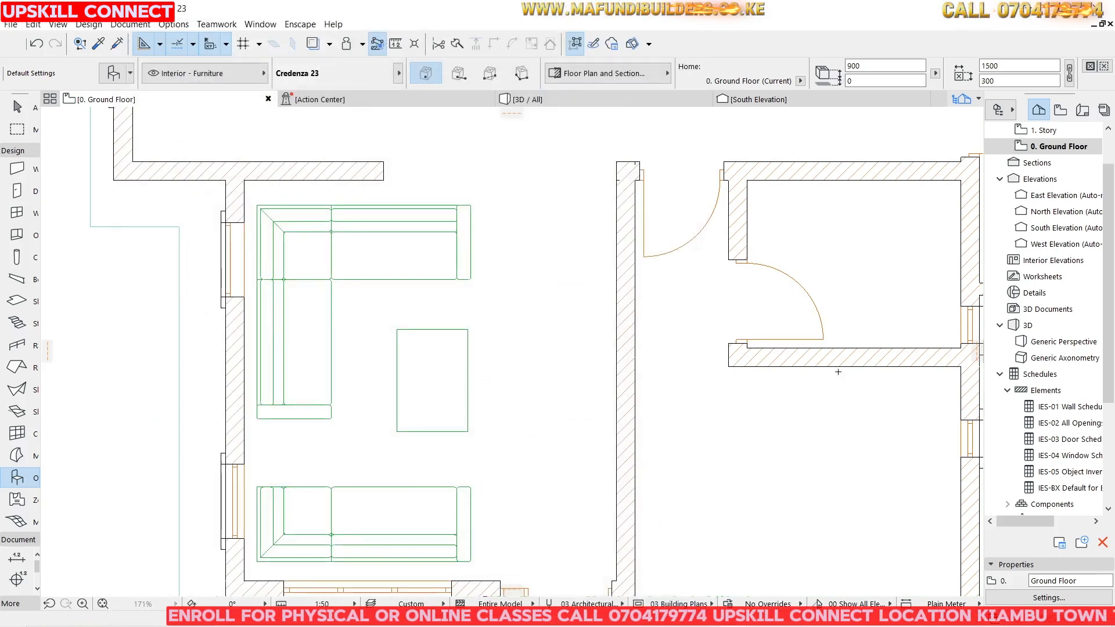
key(Escape)
click(552, 371)
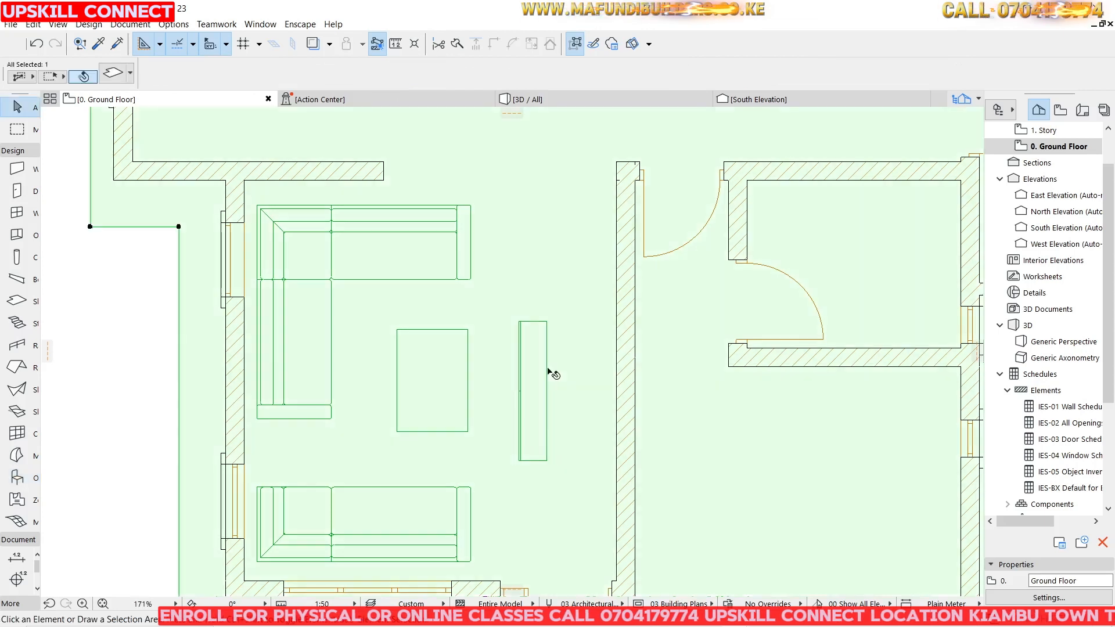
Select the credenza and set its length to 2000 mm.
key(Escape)
click(546, 327)
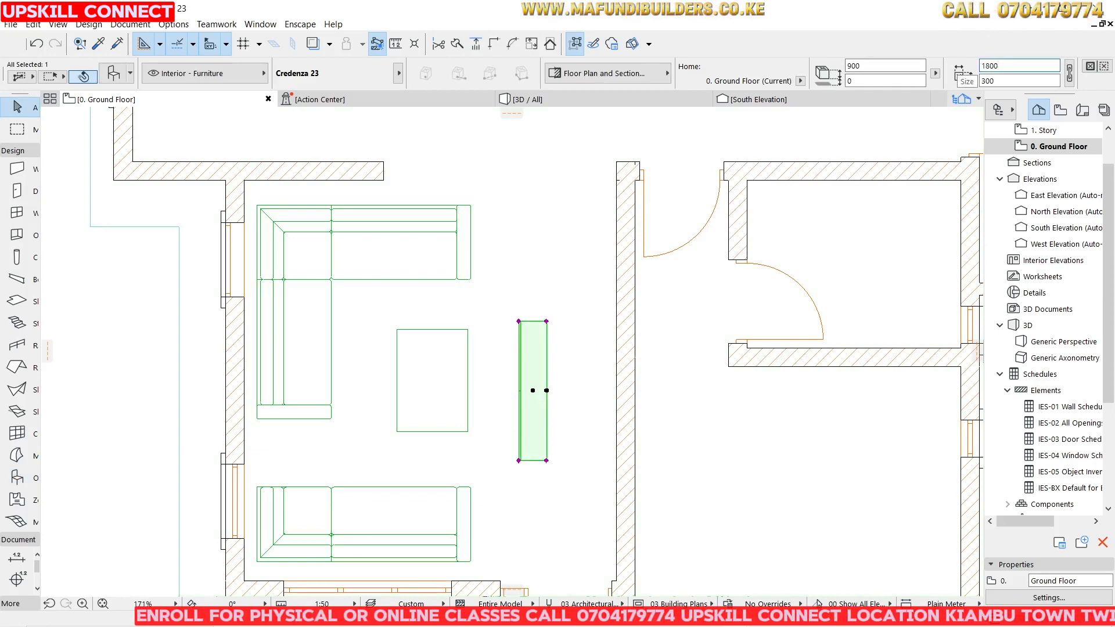
text(1800)
key(Return)
text(2)
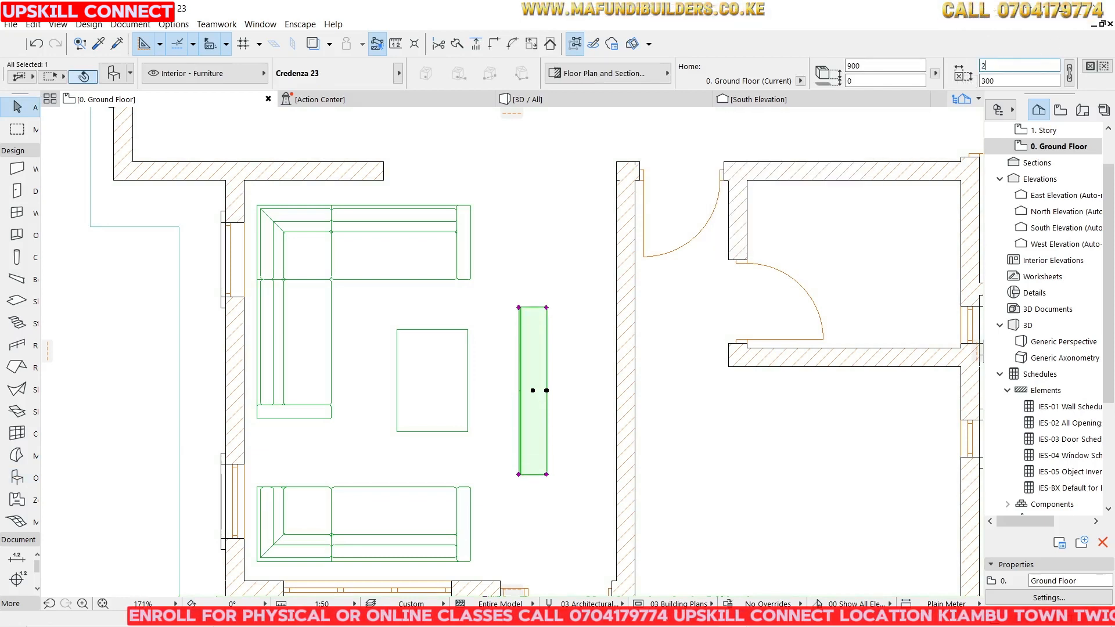
text(000)
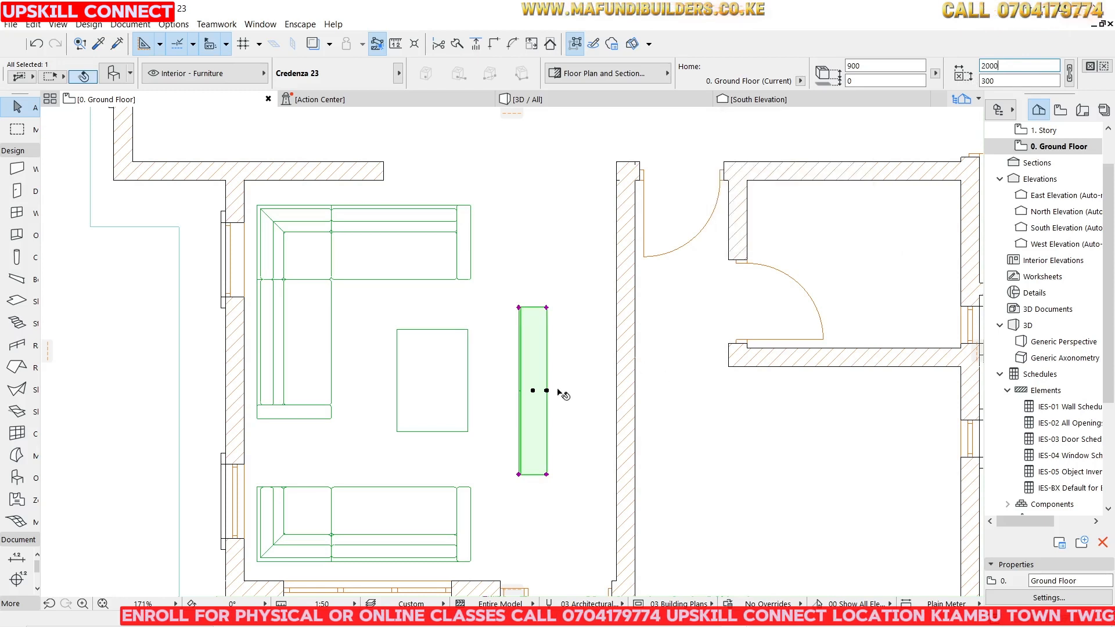
Move the credenza against the wall on the living room's right side and deselect it.
click(546, 391)
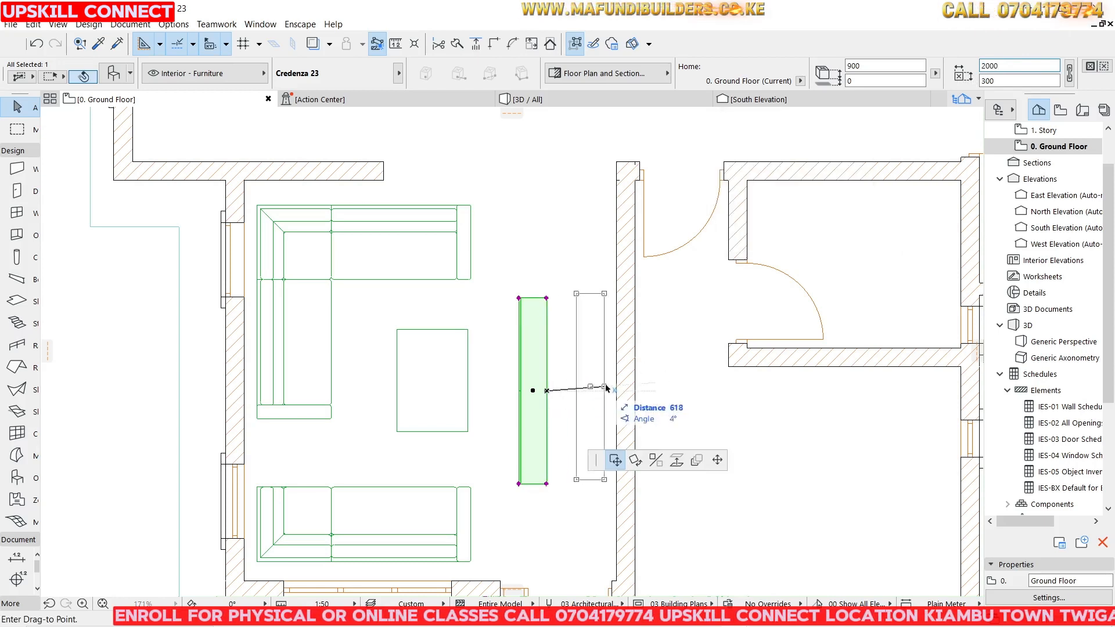
click(617, 391)
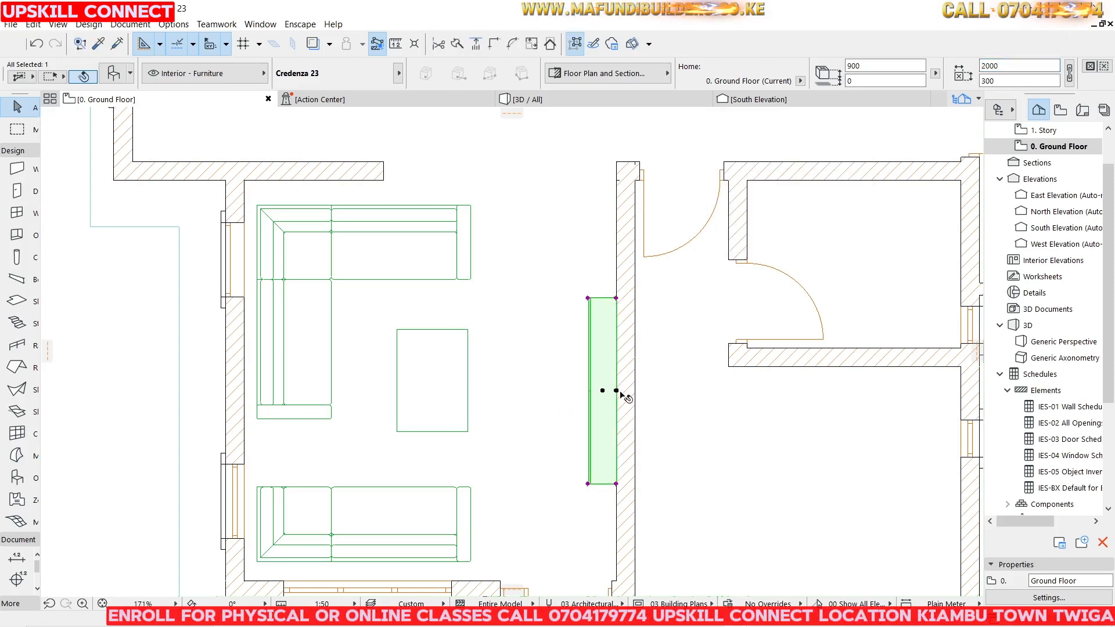
click(152, 294)
Search the object library for tv and place Flat Panel TV 23 with Wall Mount support on the wall behind the credenza.
click(16, 478)
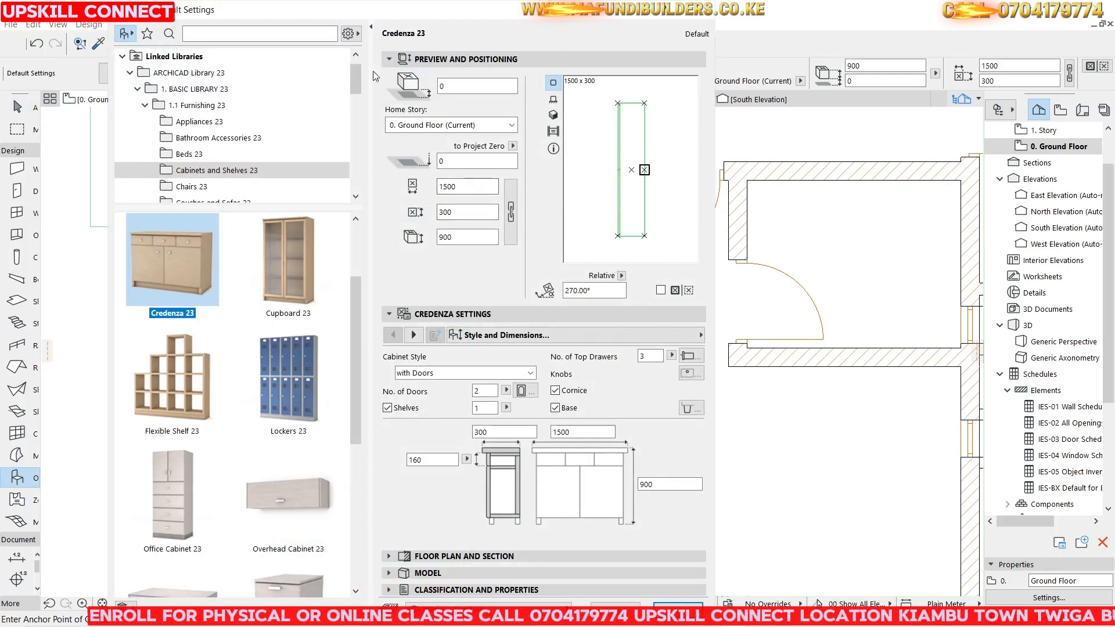
click(201, 34)
text(ARCHI)
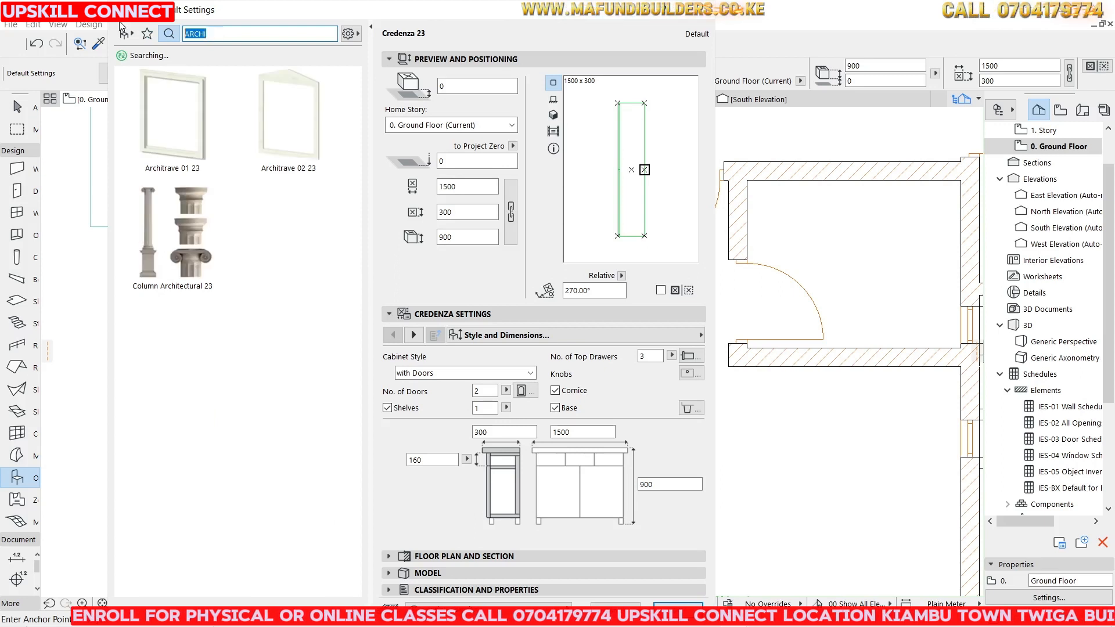
key(BackSpace)
text(tv)
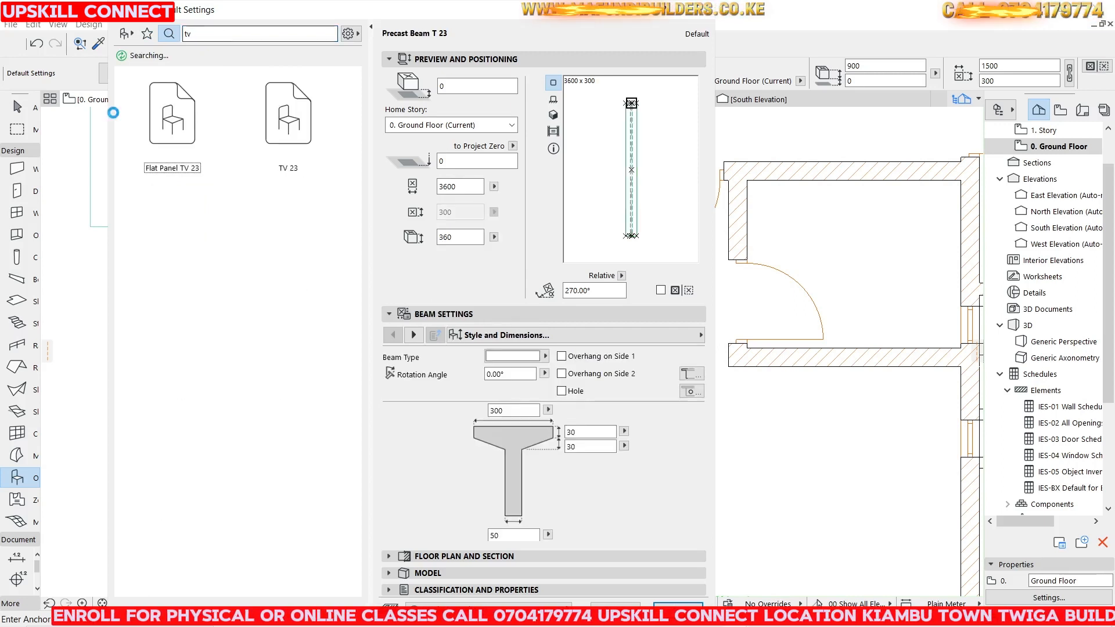
click(190, 113)
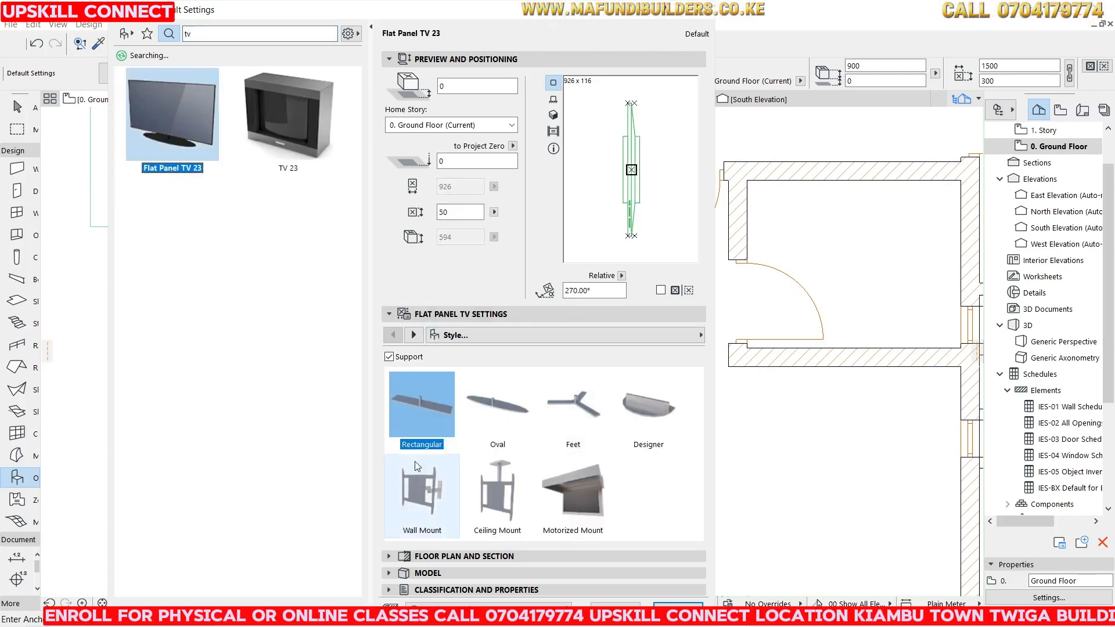
click(422, 492)
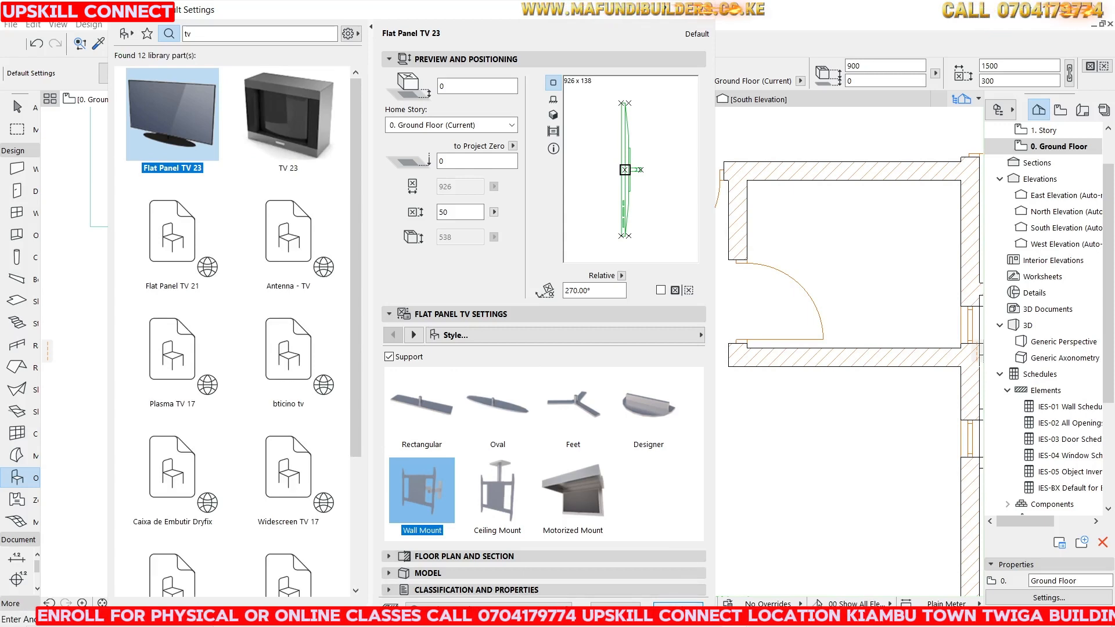
click(641, 169)
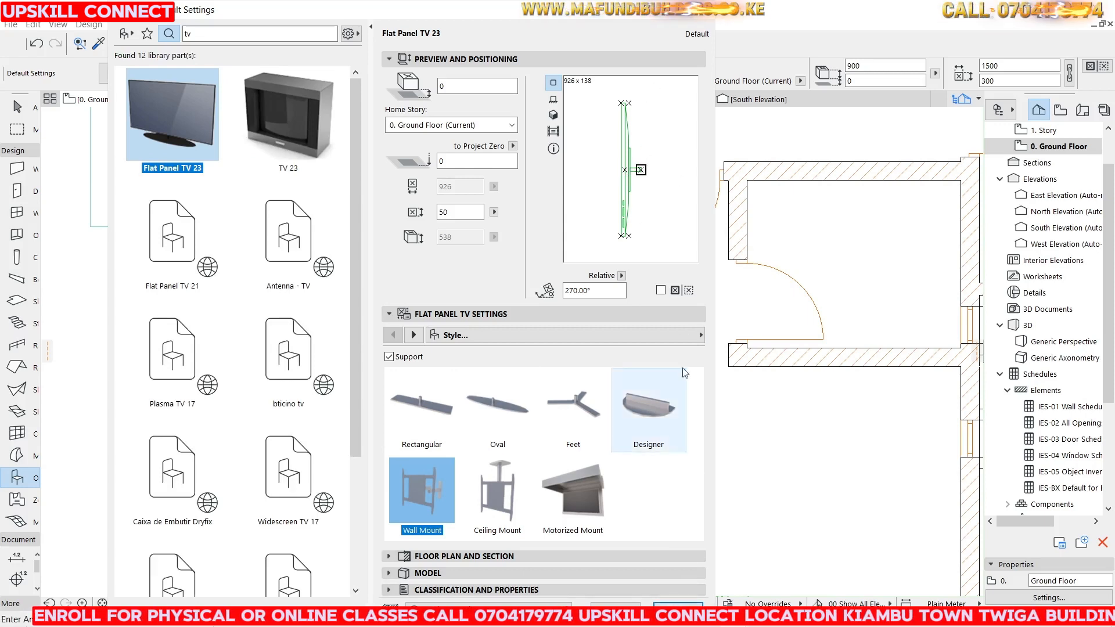
key(Return)
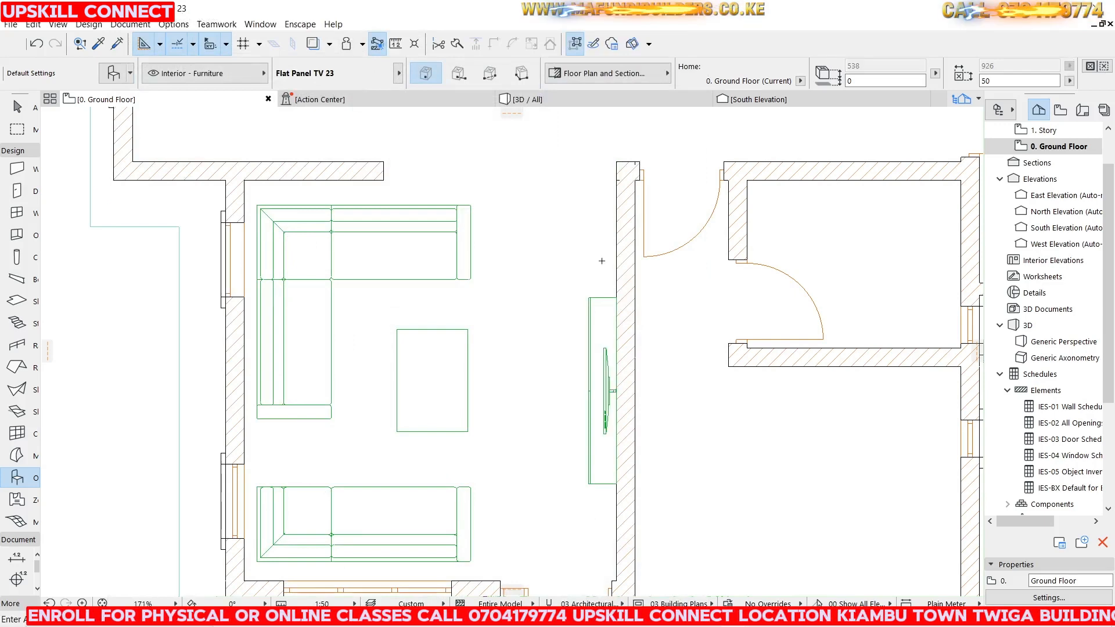
scroll(554, 246, up, 3)
key(Escape)
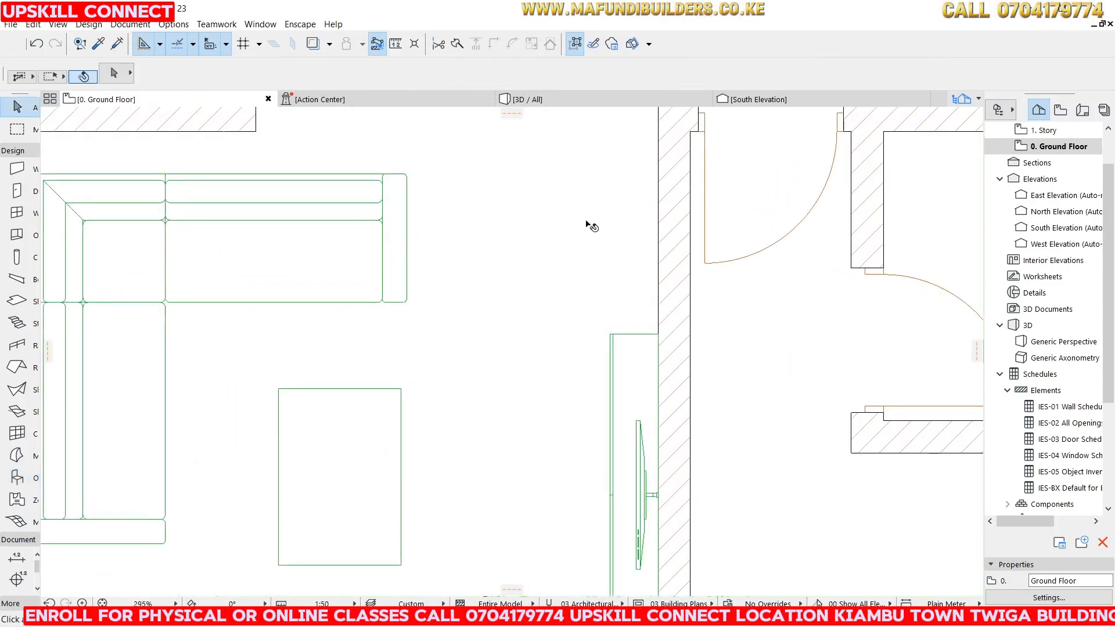
scroll(588, 225, down, 4)
scroll(610, 363, up, 4)
click(621, 275)
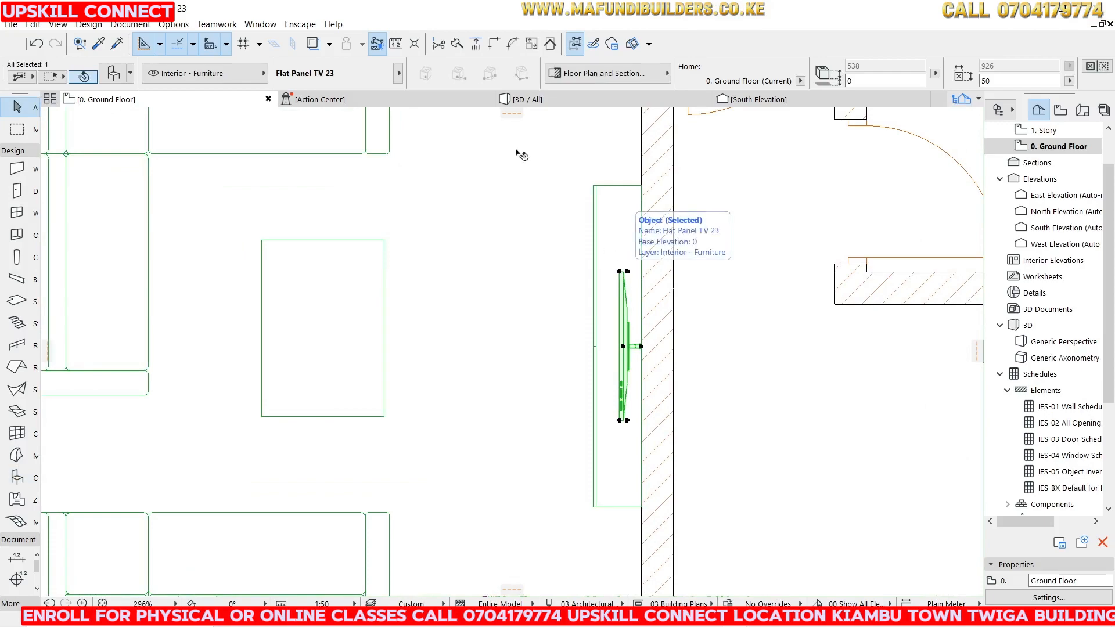
Select the TV in the 3D view and set its elevation to 1000 mm above the credenza.
click(549, 100)
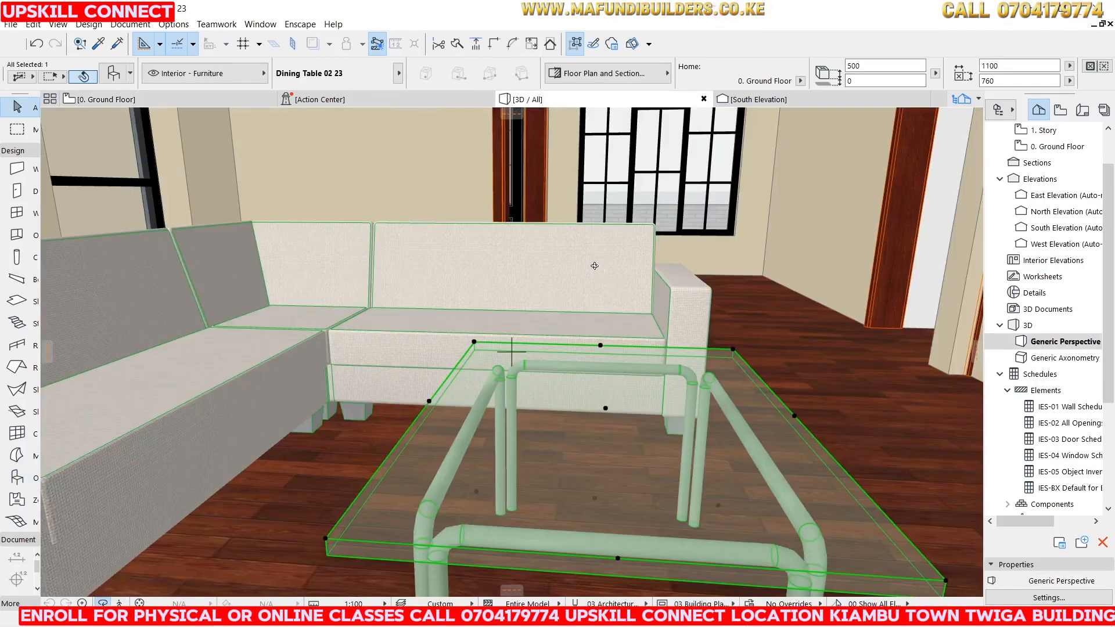
scroll(591, 263, down, 3)
drag(389, 263, 699, 276)
scroll(801, 292, up, 4)
scroll(801, 337, up, 3)
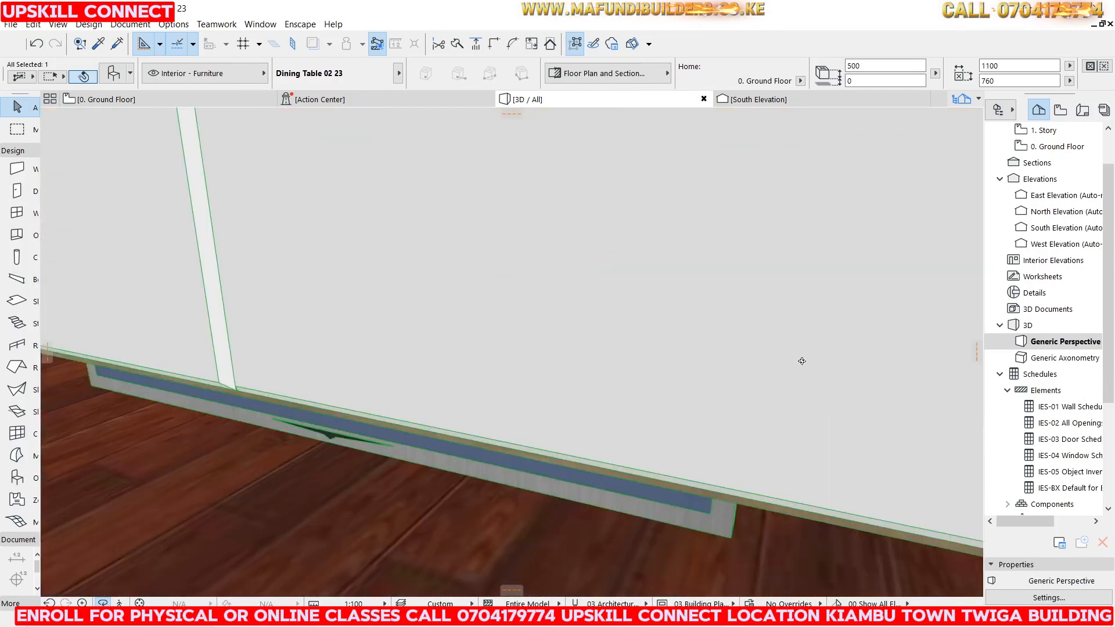
click(702, 509)
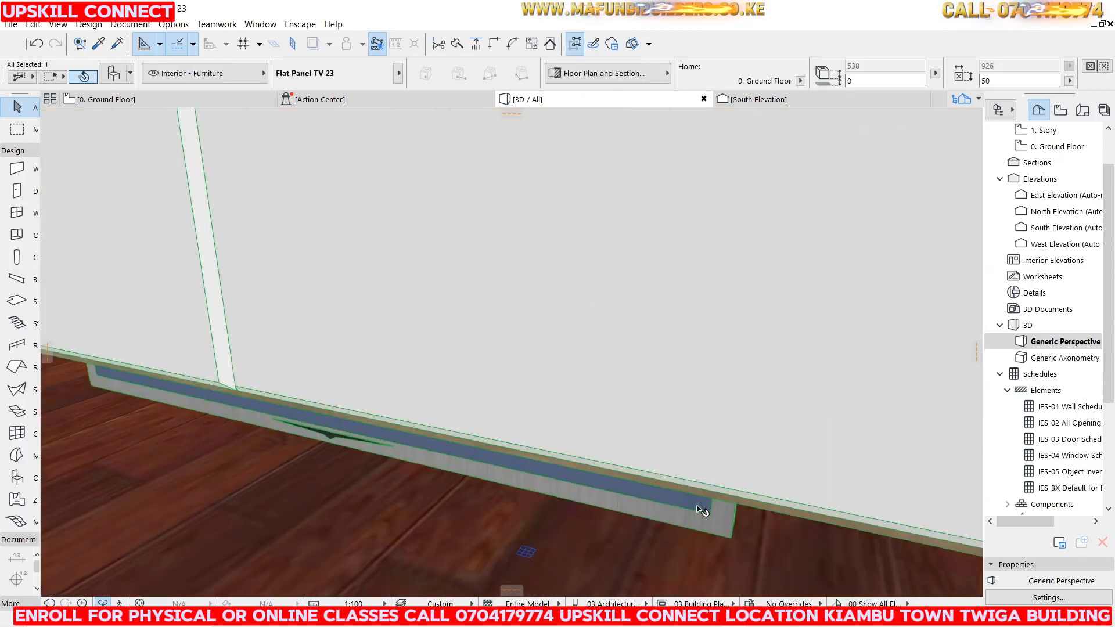
click(871, 81)
text(1000)
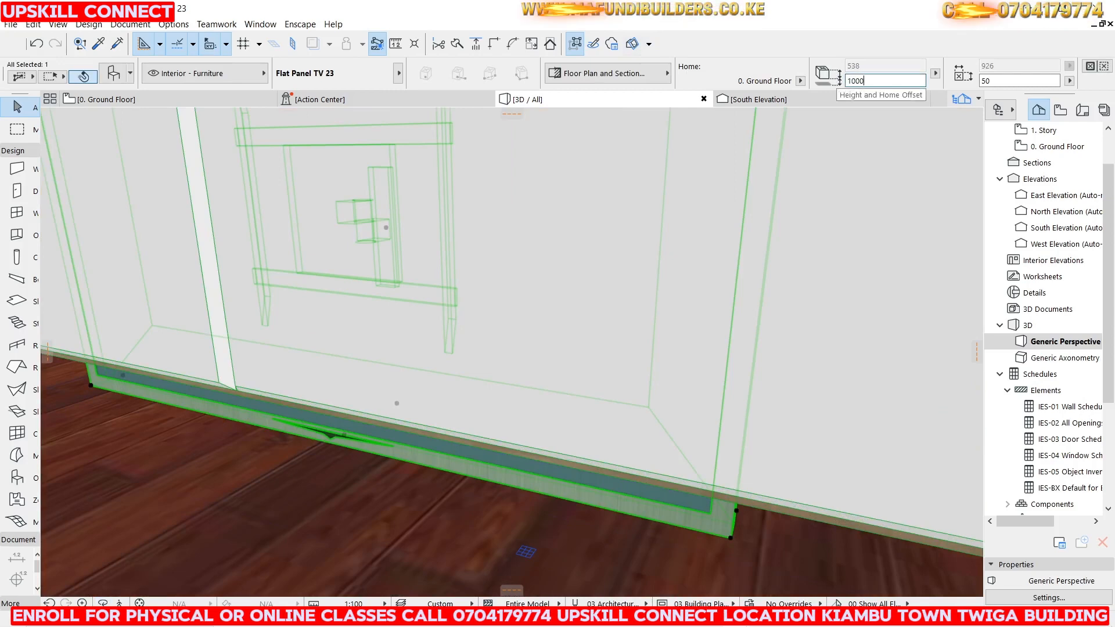
key(Return)
Open the TV's selection settings and turn on Picture on Screen in its Dimensions page.
scroll(535, 397, down, 8)
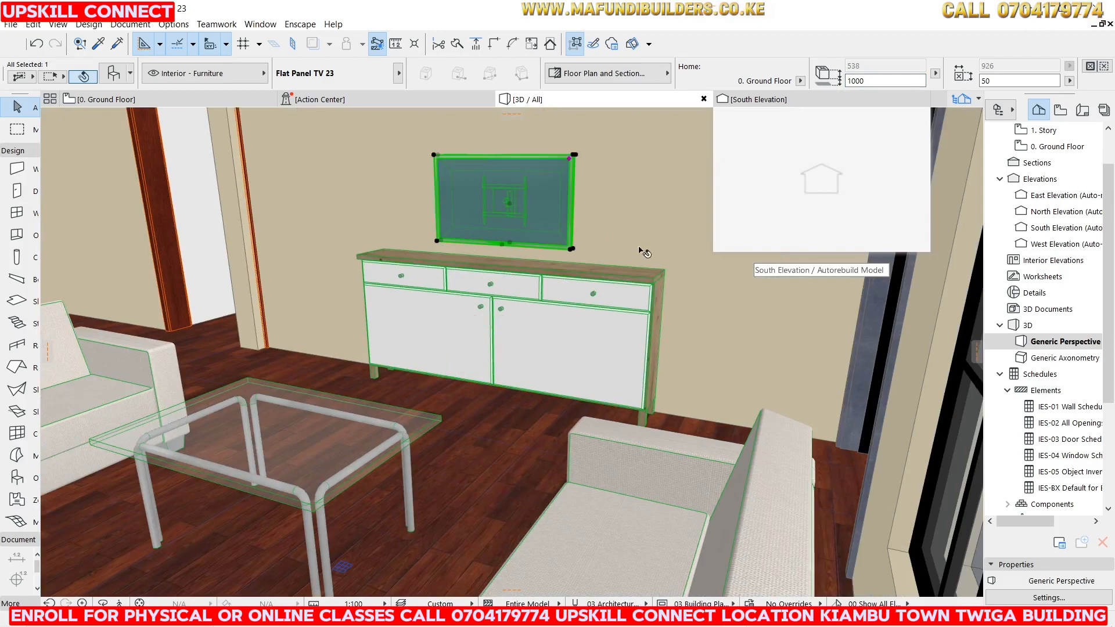
scroll(552, 231, up, 5)
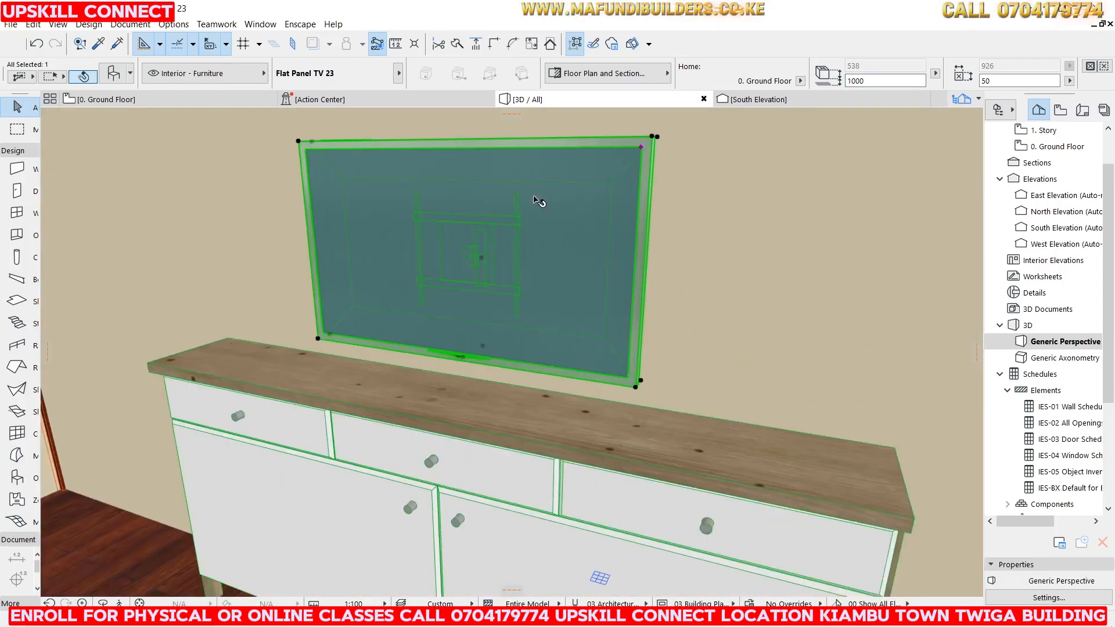
right_click(535, 199)
click(601, 201)
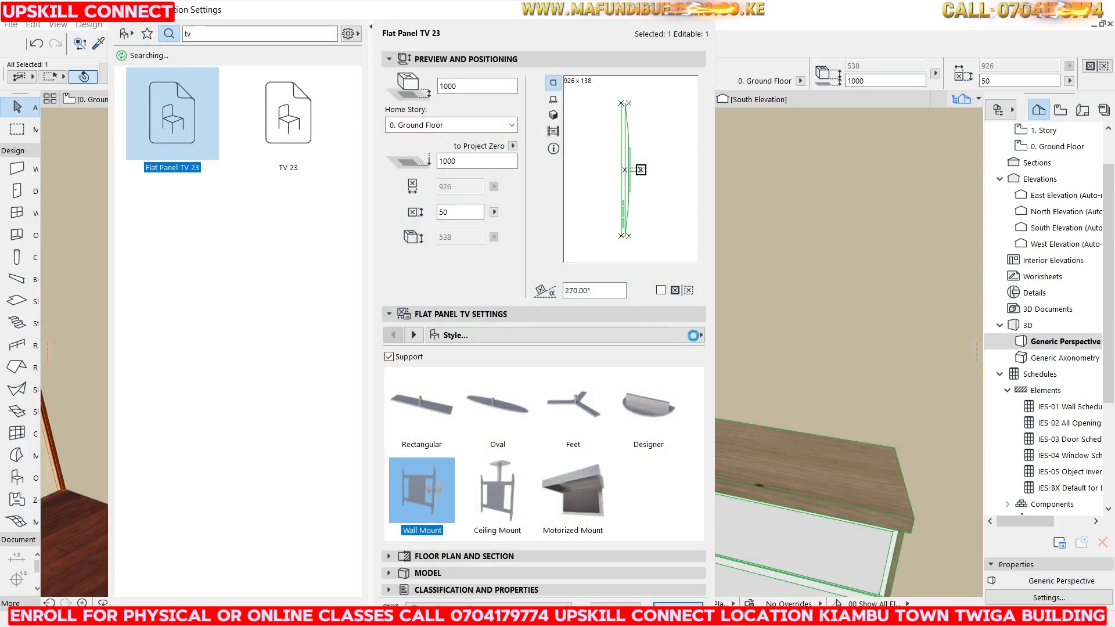
click(701, 336)
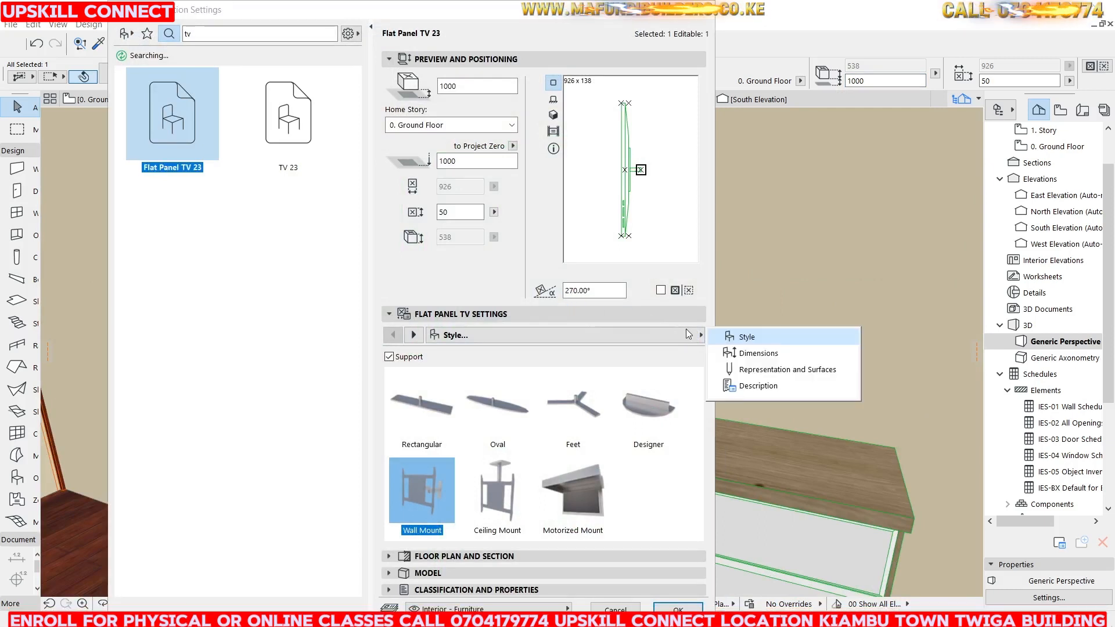
click(755, 354)
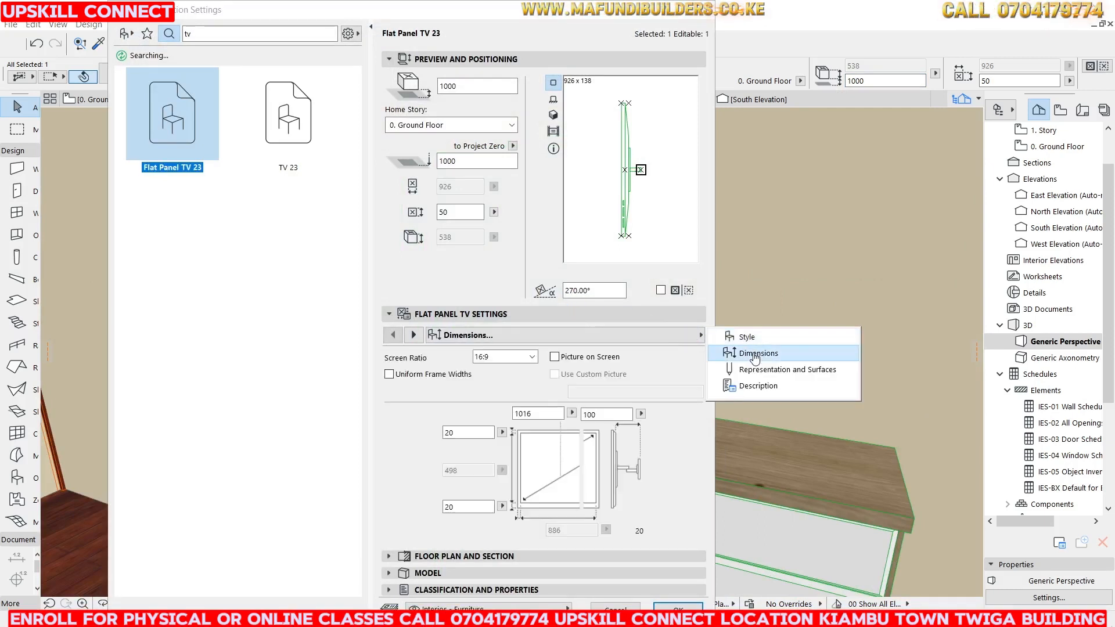
click(562, 362)
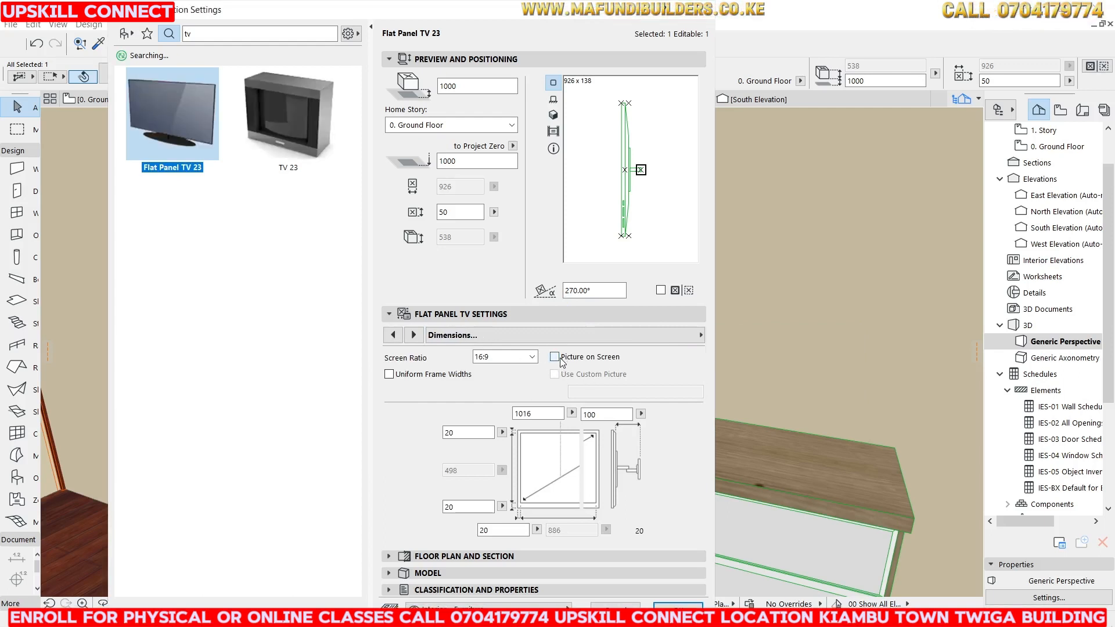
click(561, 360)
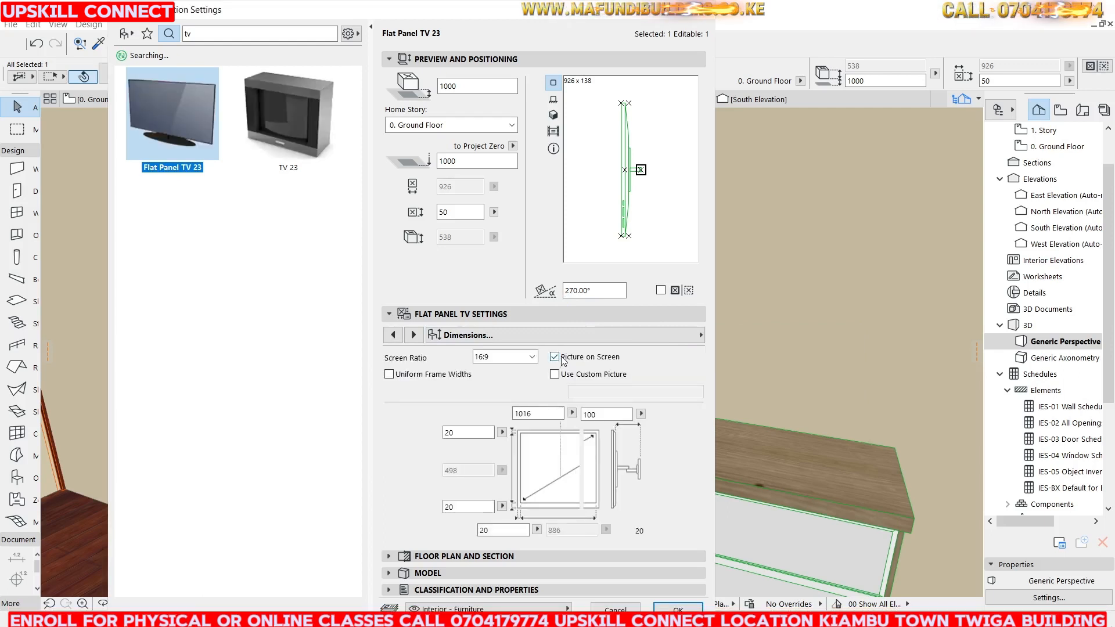
Set the TV's screen width to 1500 mm and apply the settings.
double_click(537, 413)
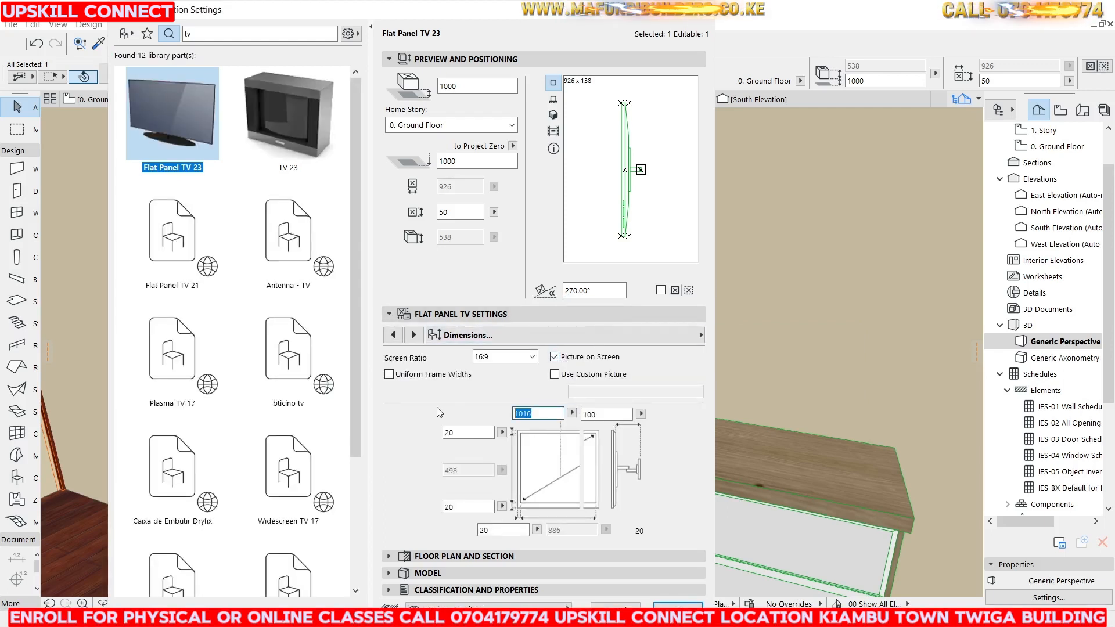
click(528, 413)
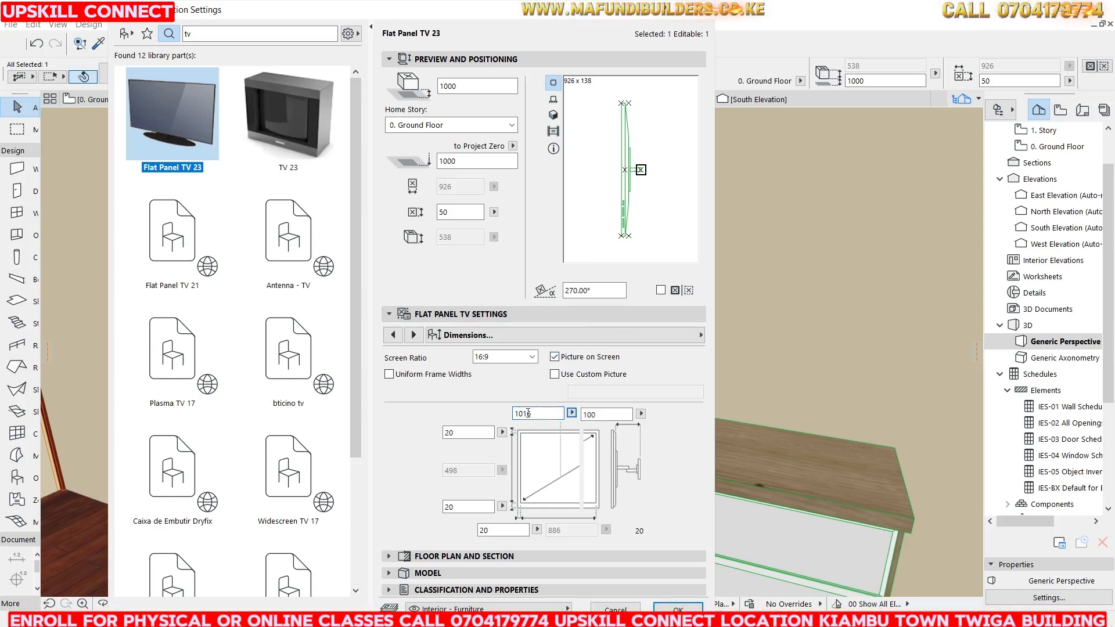
double_click(528, 413)
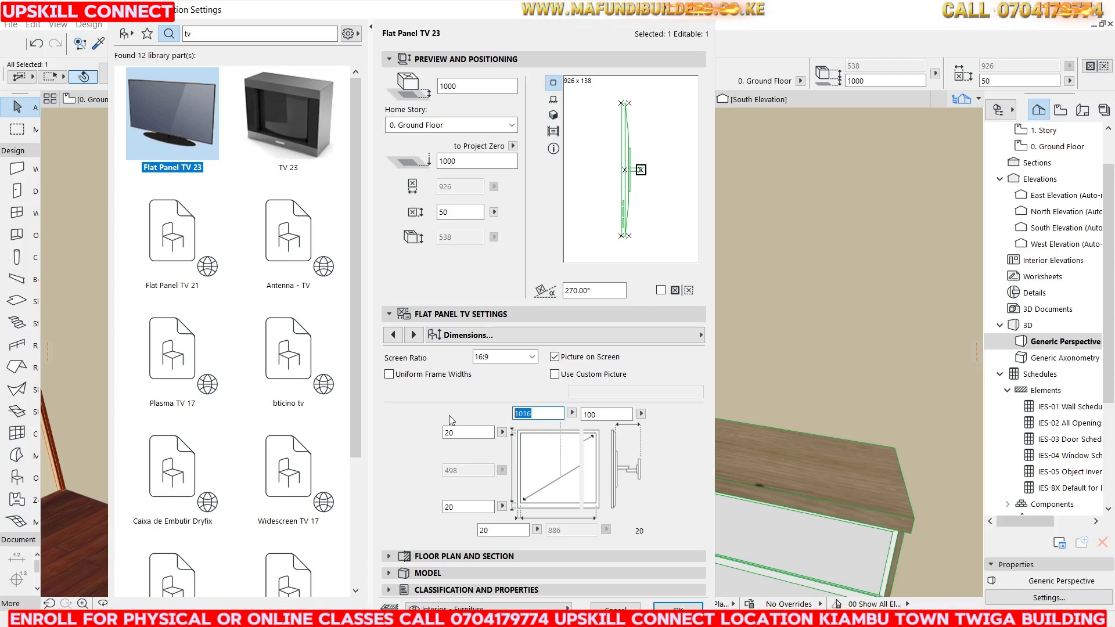
text(00)
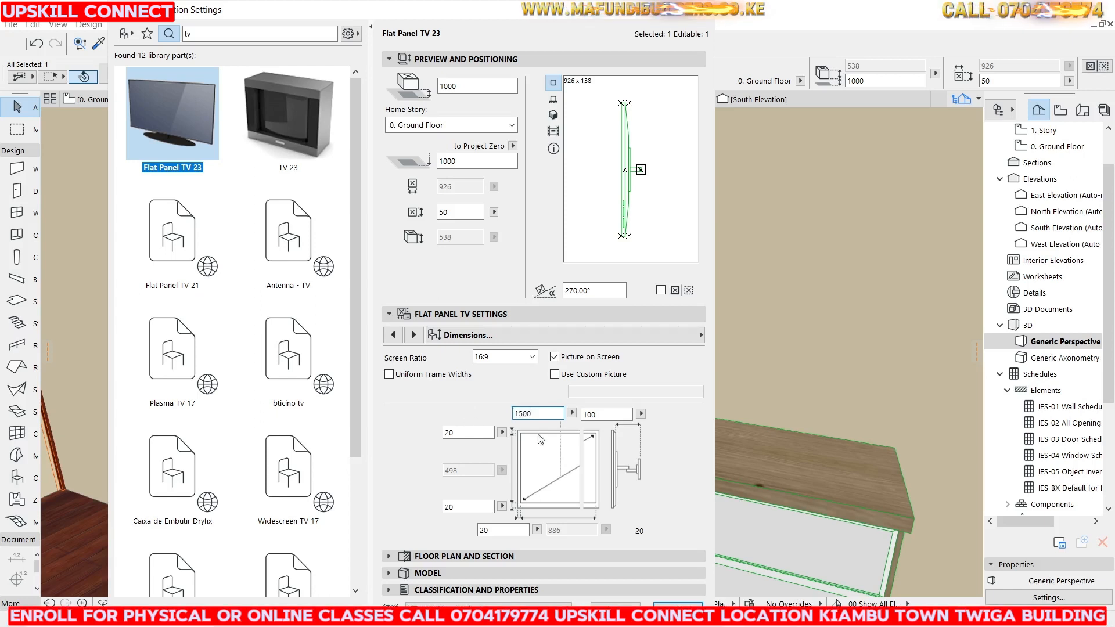
key(Return)
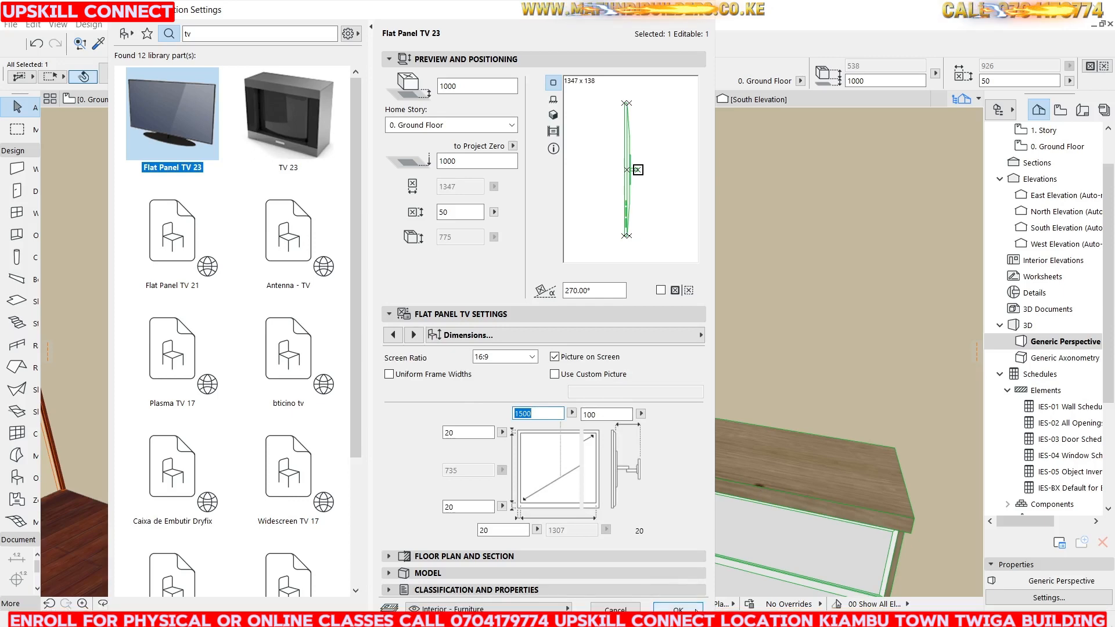
click(665, 607)
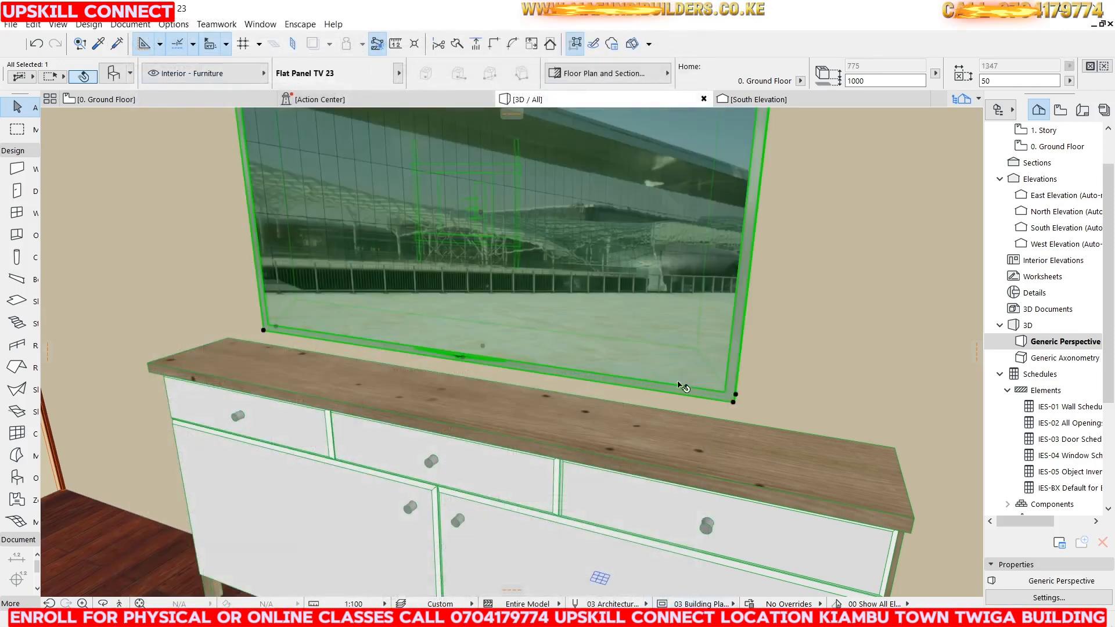
scroll(515, 306, down, 5)
scroll(446, 300, up, 3)
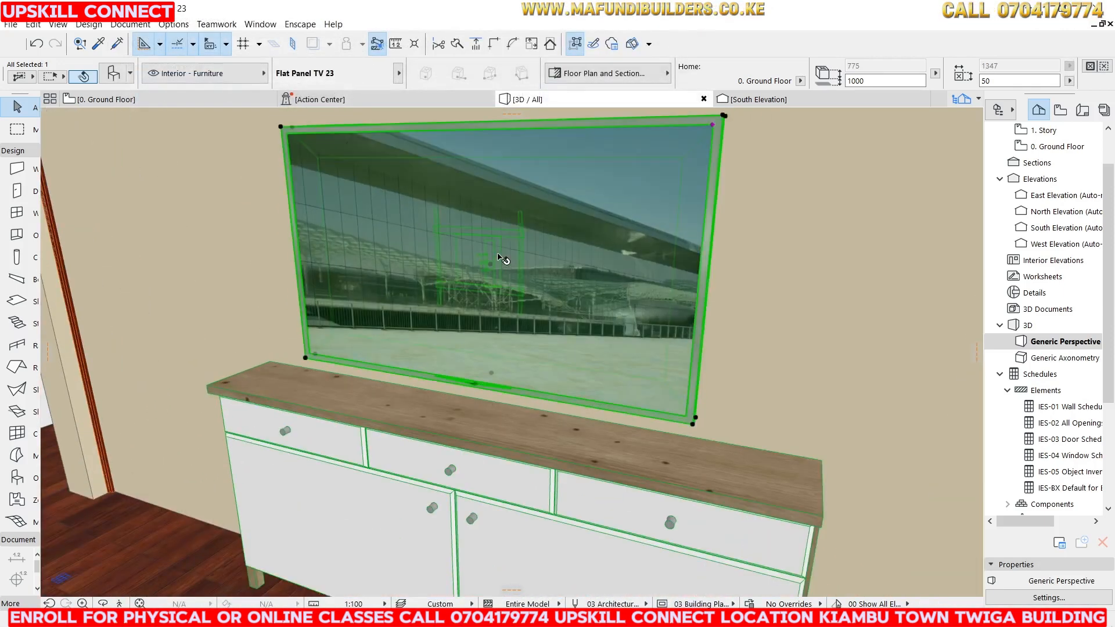
Return to the ground floor plan and place Designer Table 01 23 from the Tables library in the upper-left room.
click(106, 102)
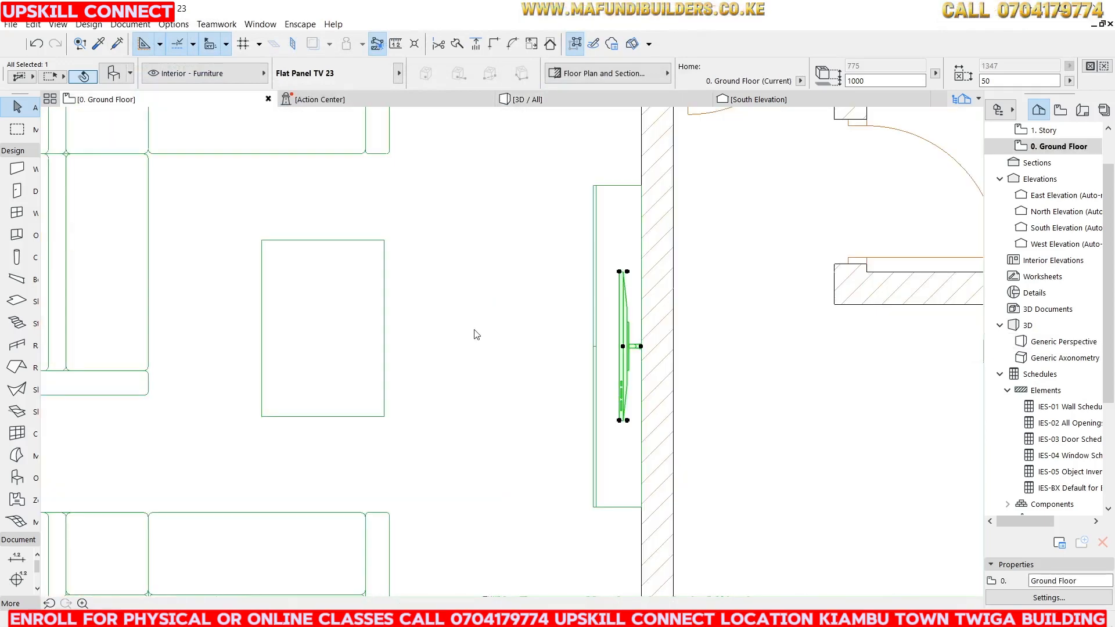
scroll(548, 348, down, 3)
click(104, 337)
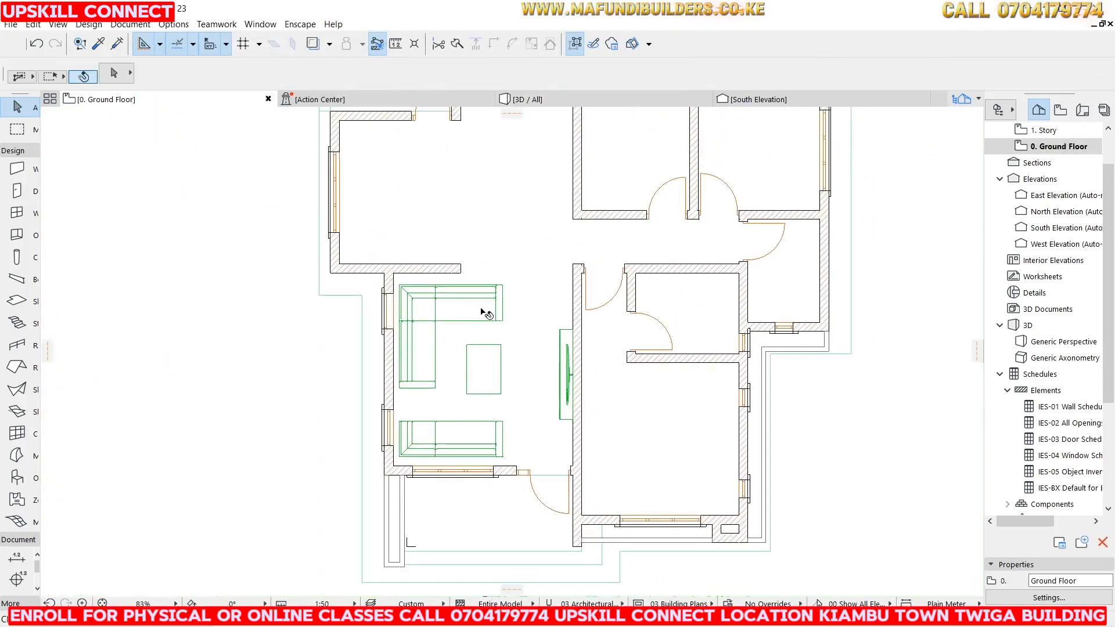
scroll(469, 255, down, 3)
scroll(469, 255, up, 3)
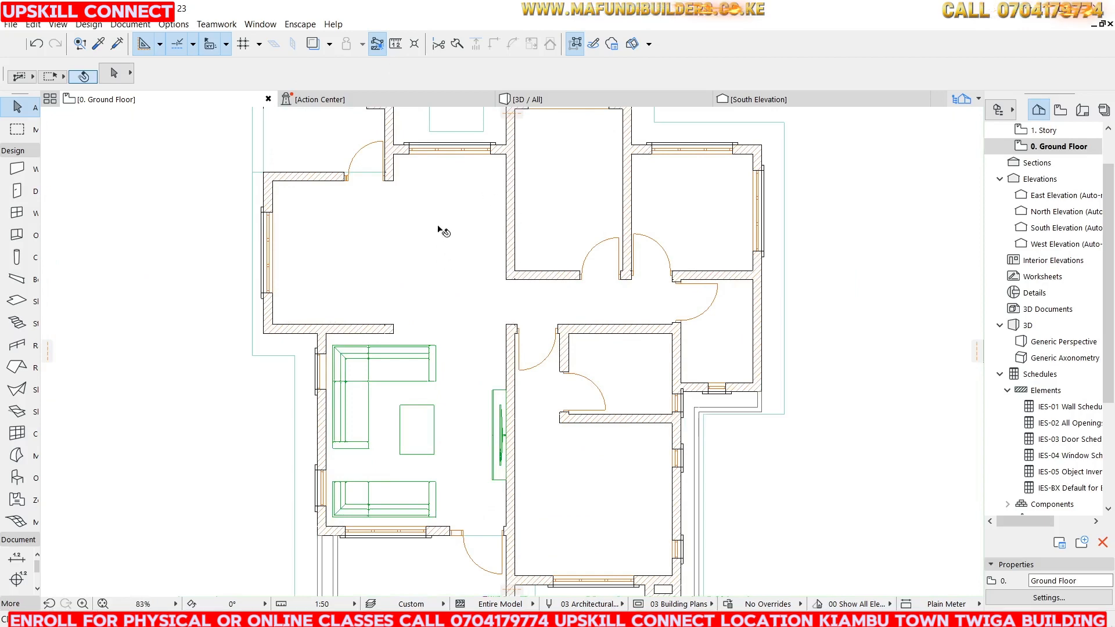
click(13, 478)
key(ctrl+t)
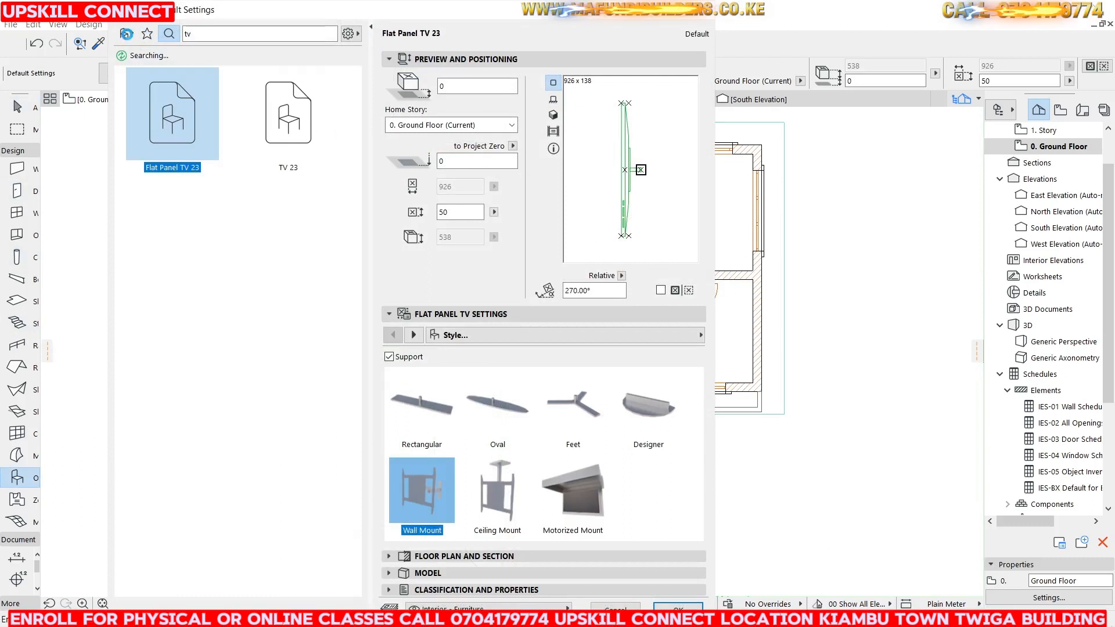
click(126, 33)
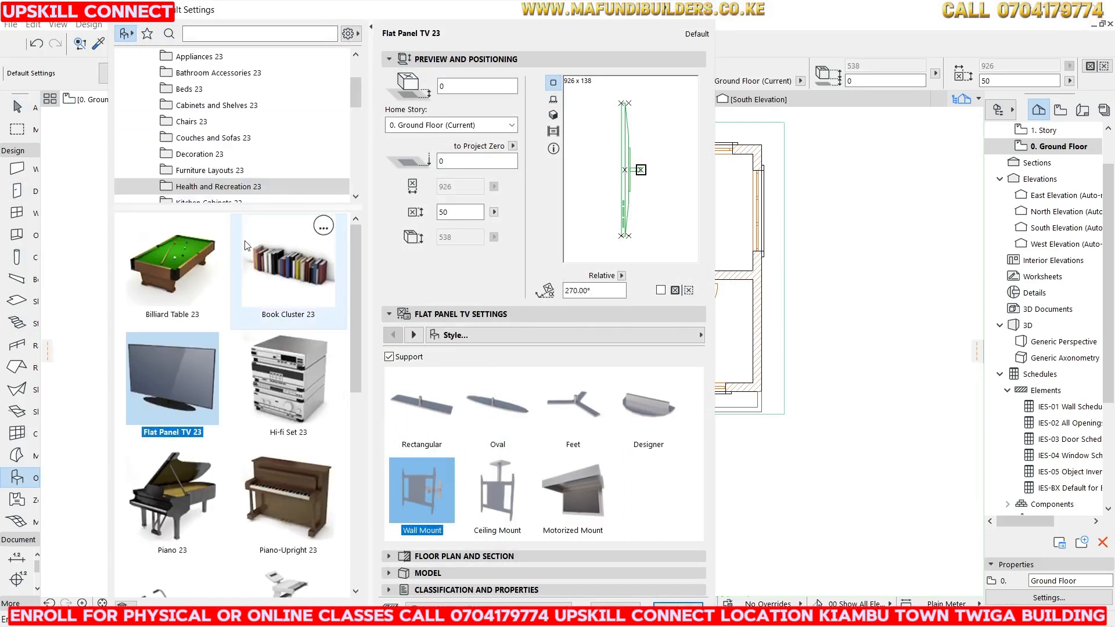
scroll(209, 128, down, 3)
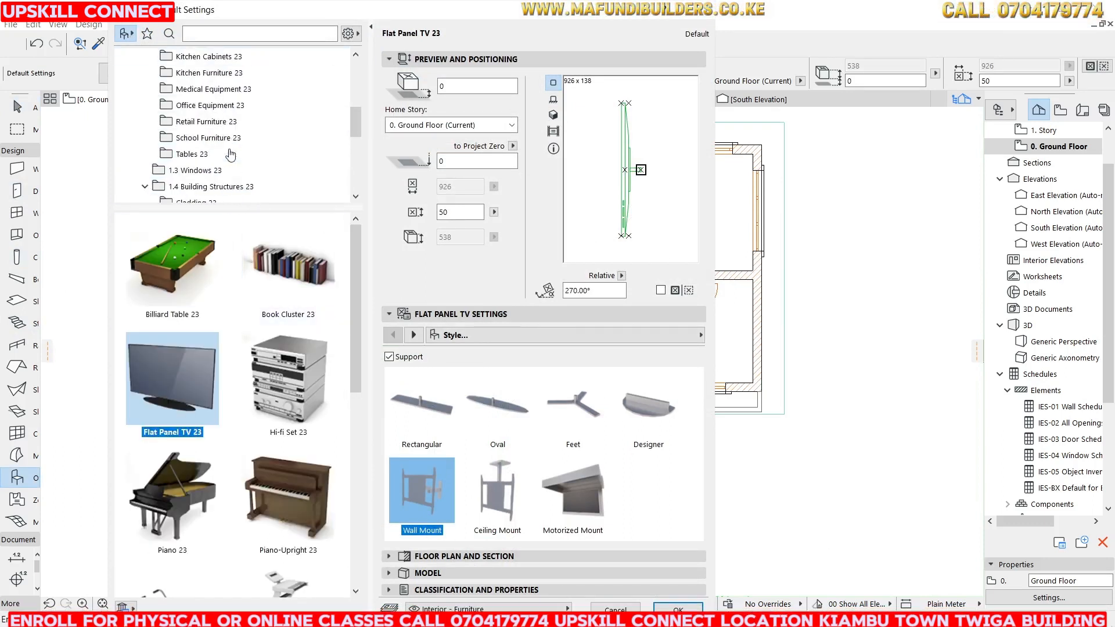
click(197, 154)
scroll(265, 408, down, 2)
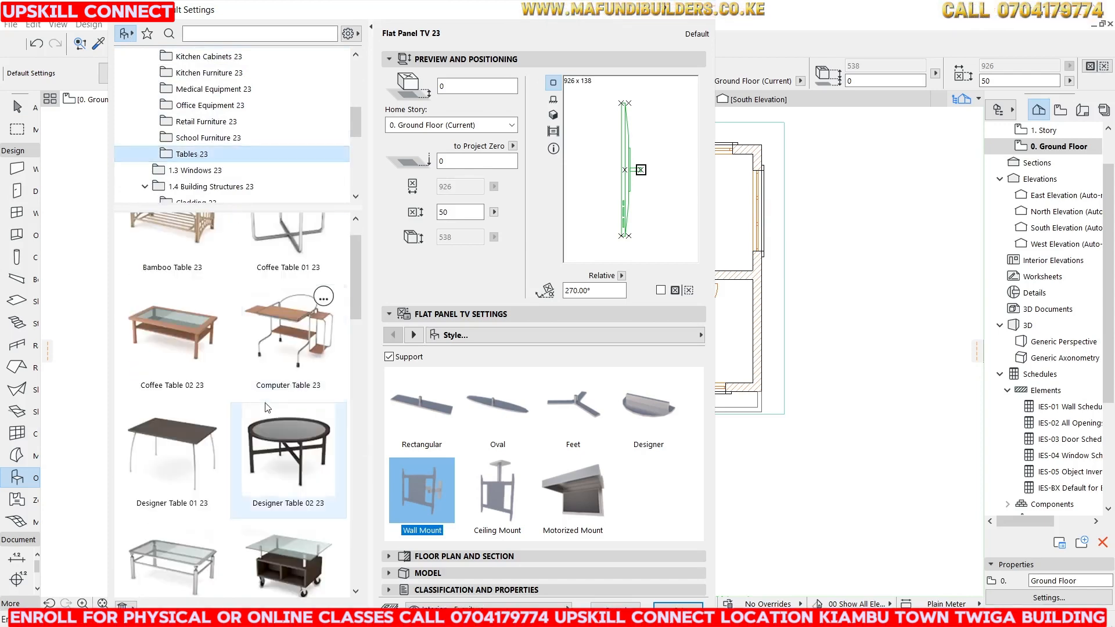
click(172, 391)
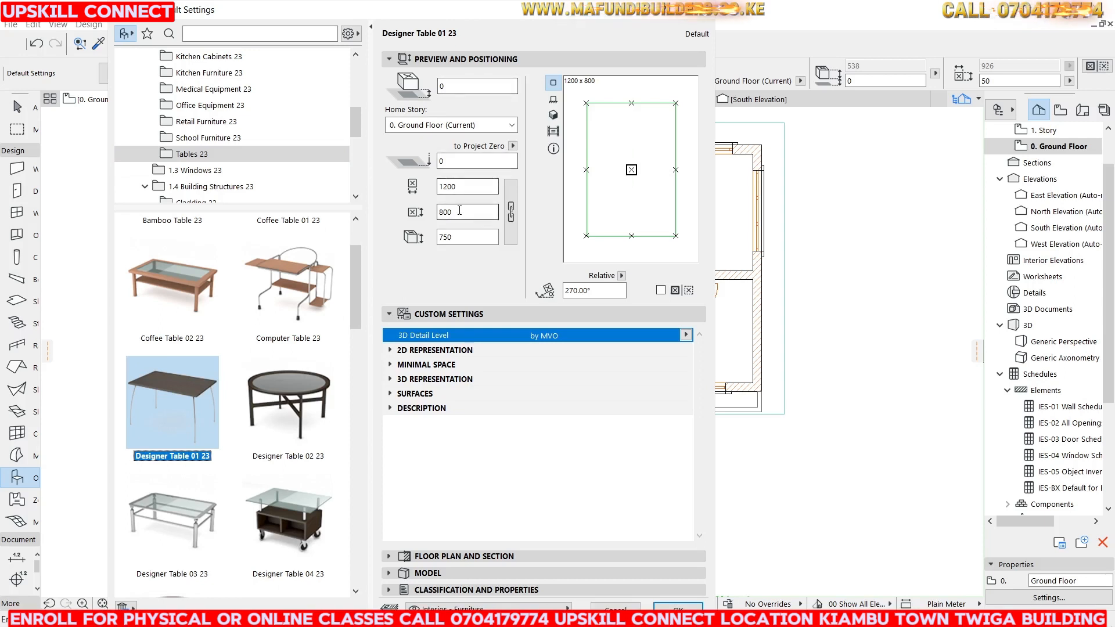
double_click(449, 211)
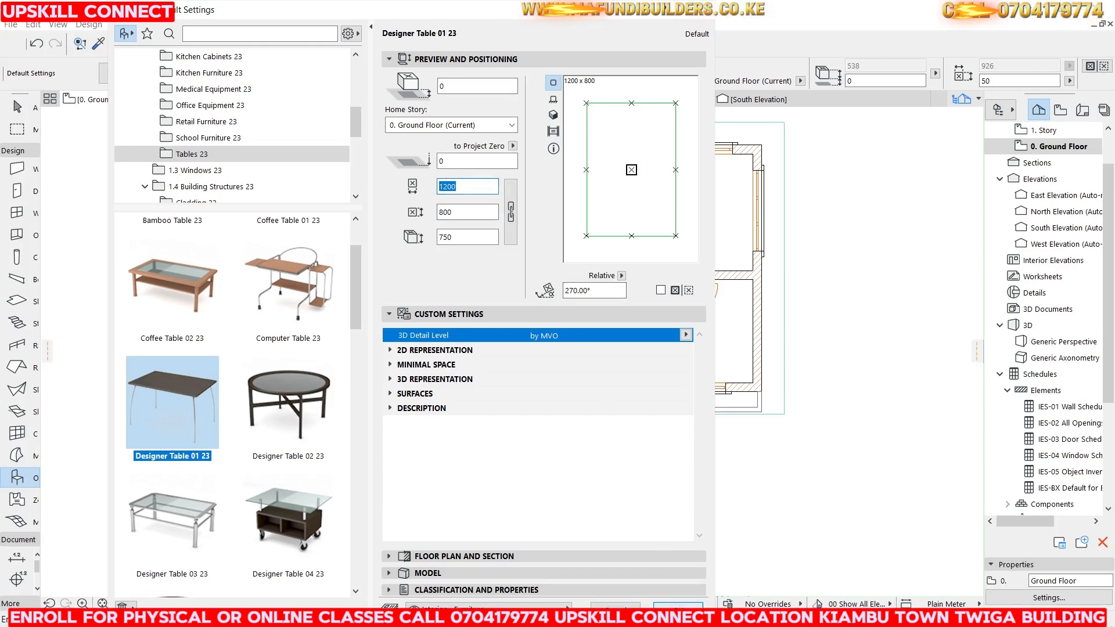
key(Return)
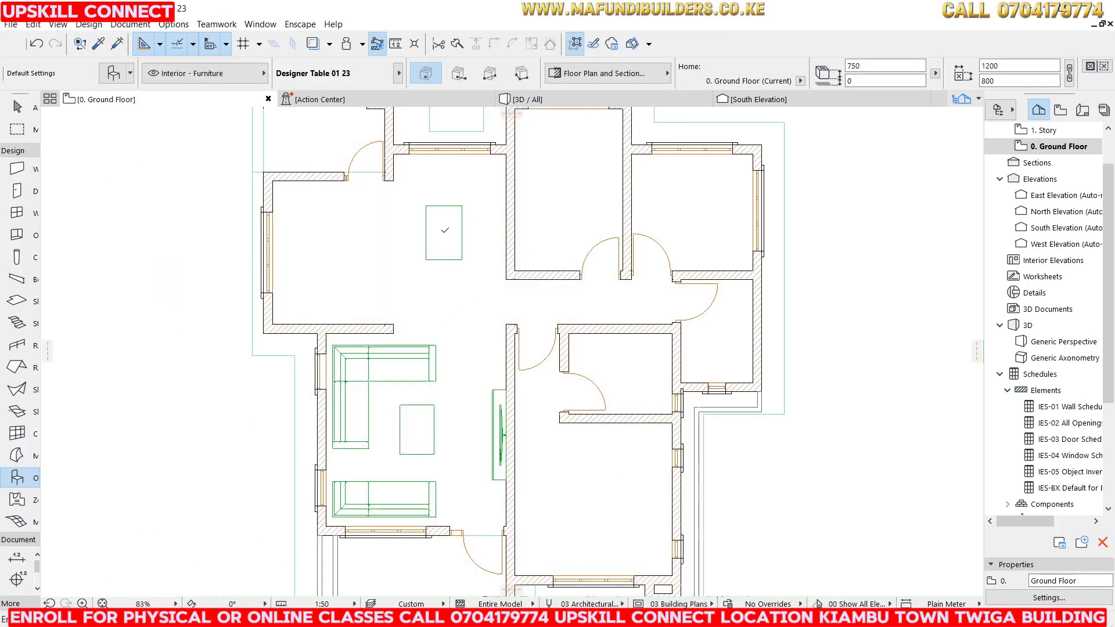
click(458, 229)
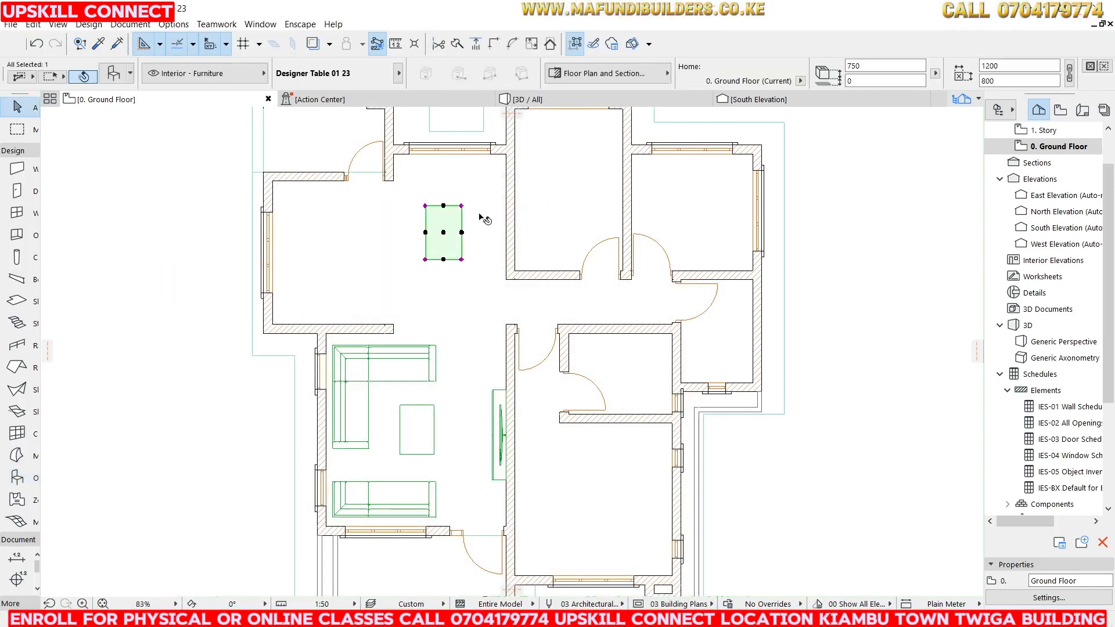
Stretch the table to 1800 mm long and set its width to 900 mm.
scroll(485, 220, up, 2)
click(462, 260)
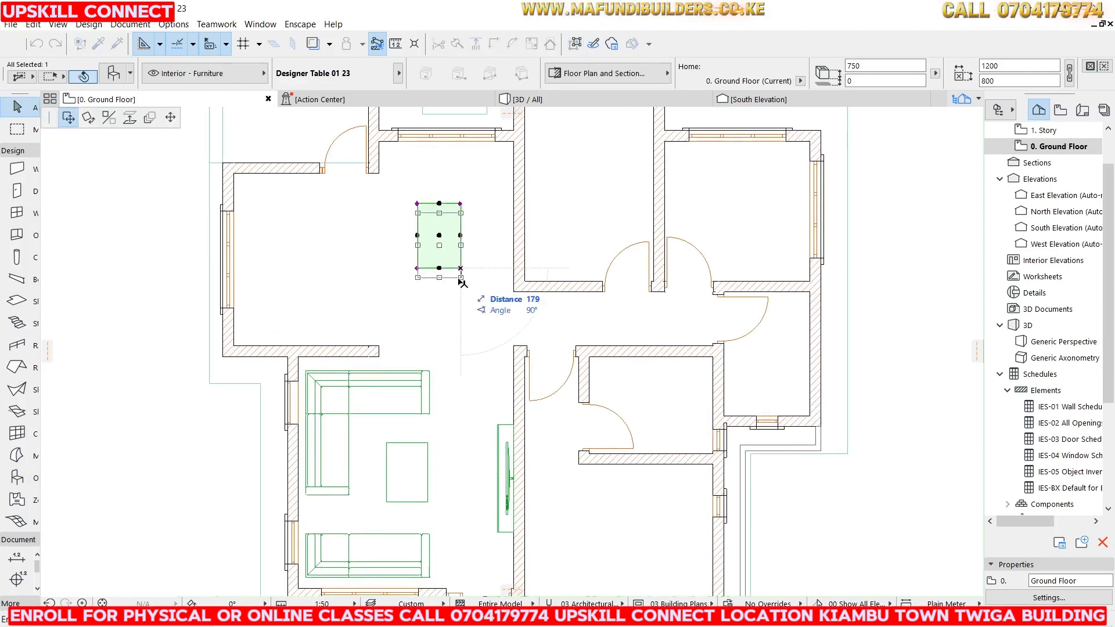
click(170, 118)
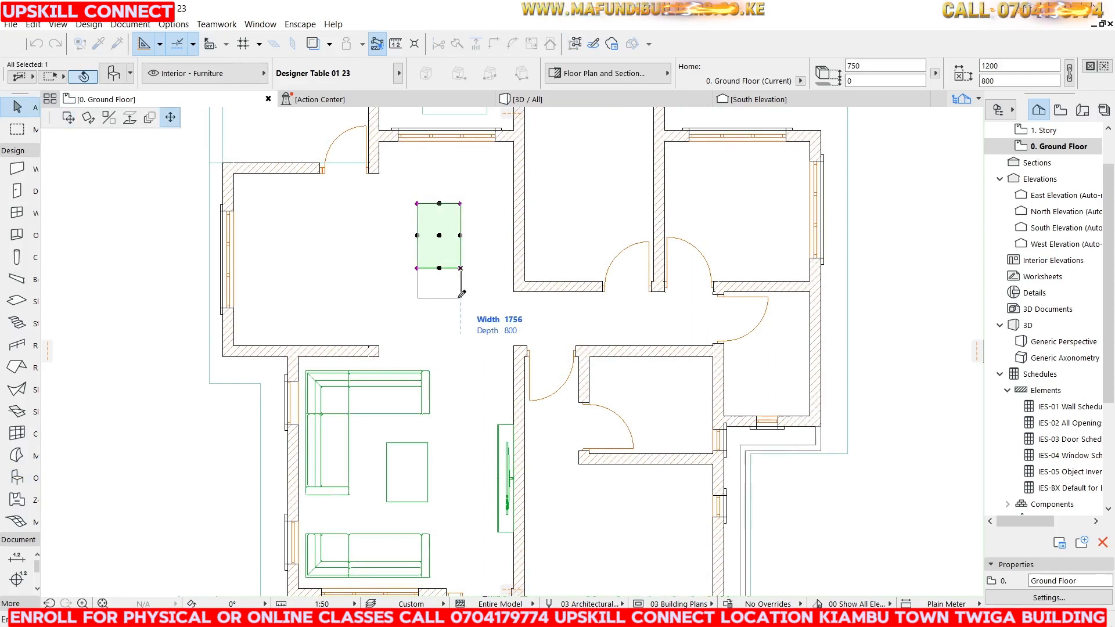
text(1800)
key(Return)
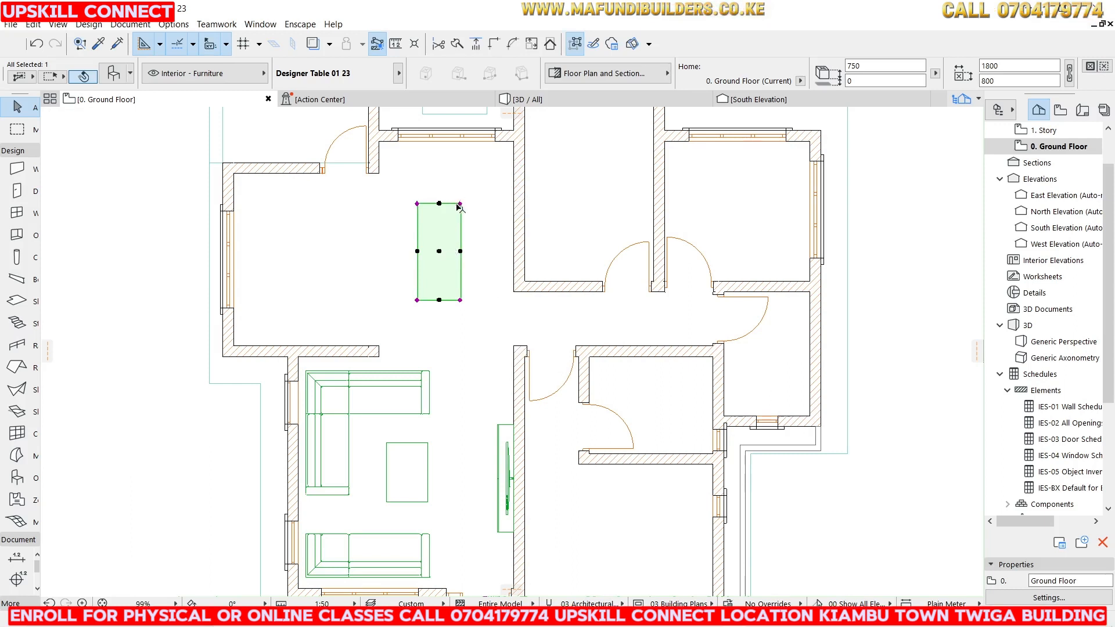
click(988, 79)
text(900)
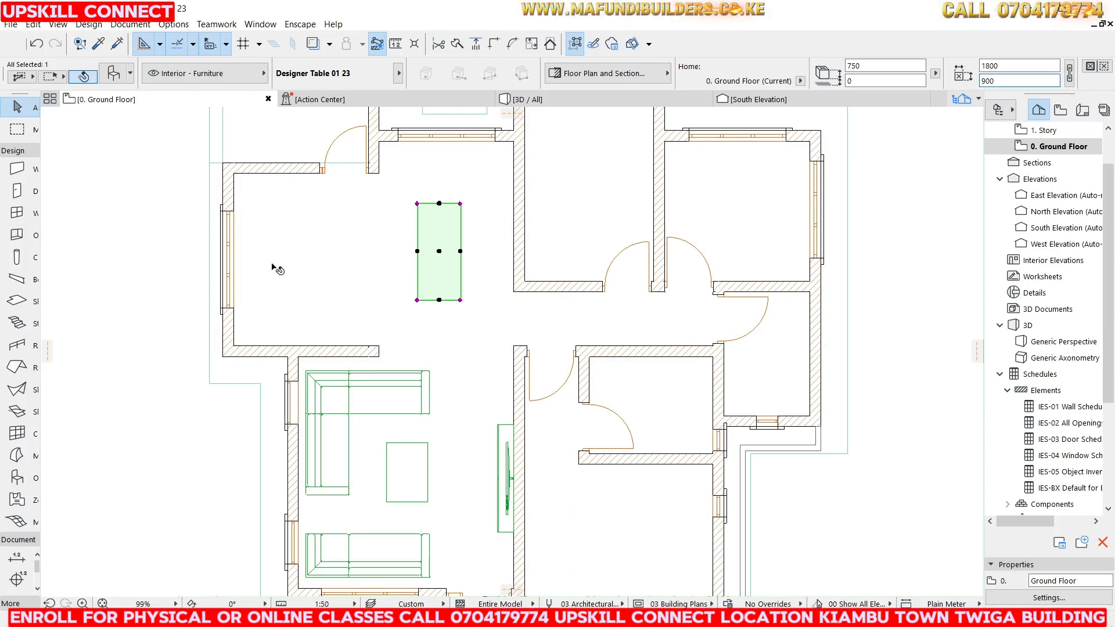
key(Return)
Move the table slightly up and to the right within the room.
click(439, 252)
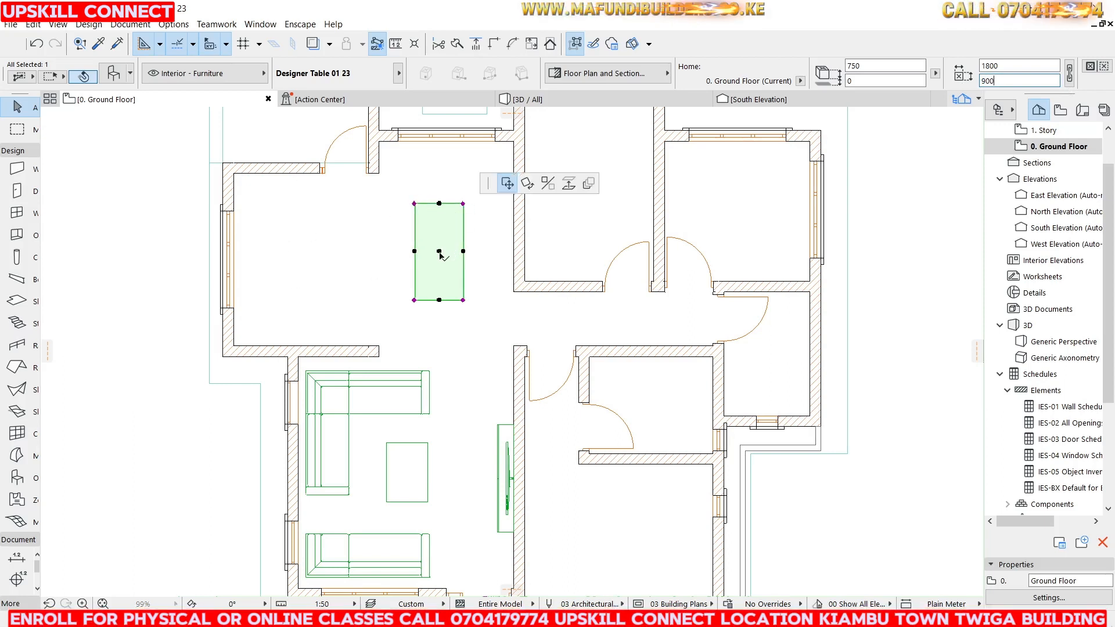
click(453, 226)
click(451, 226)
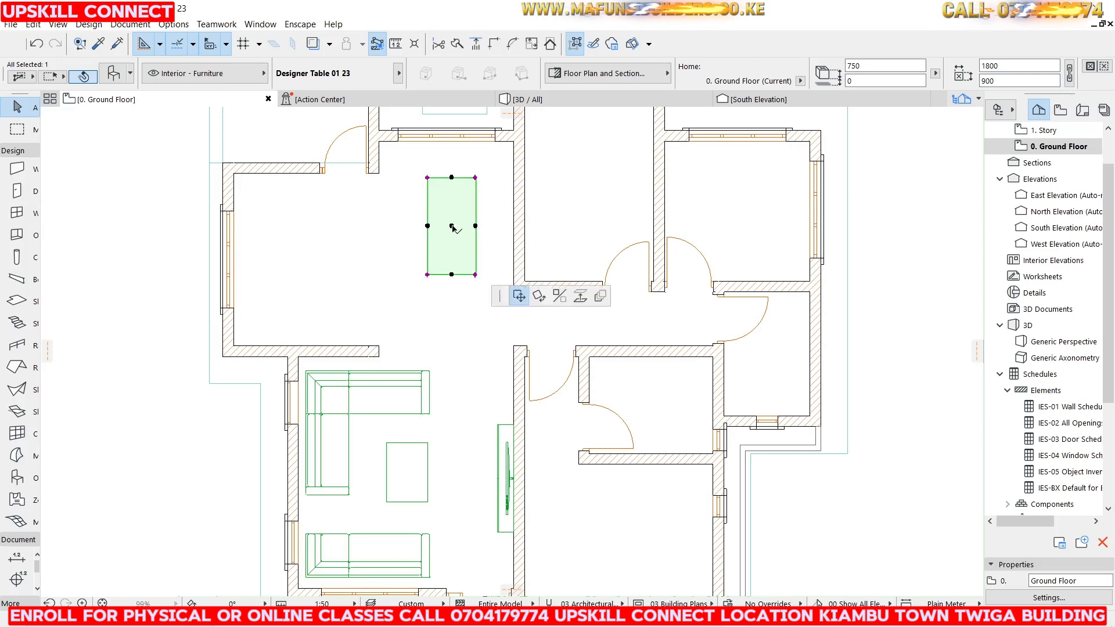
click(457, 227)
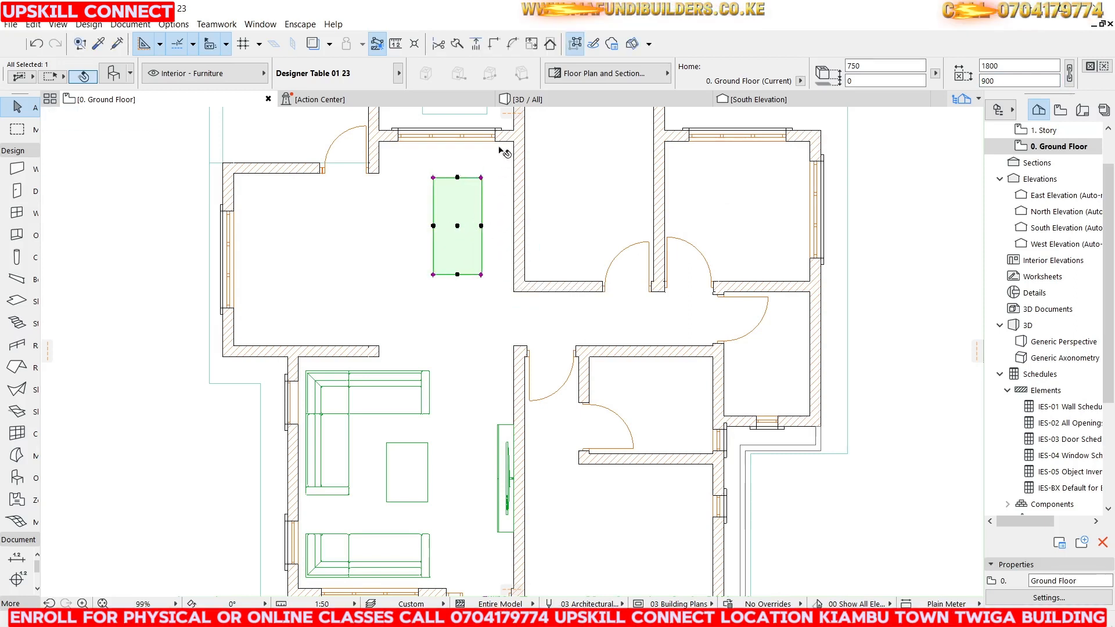
click(188, 165)
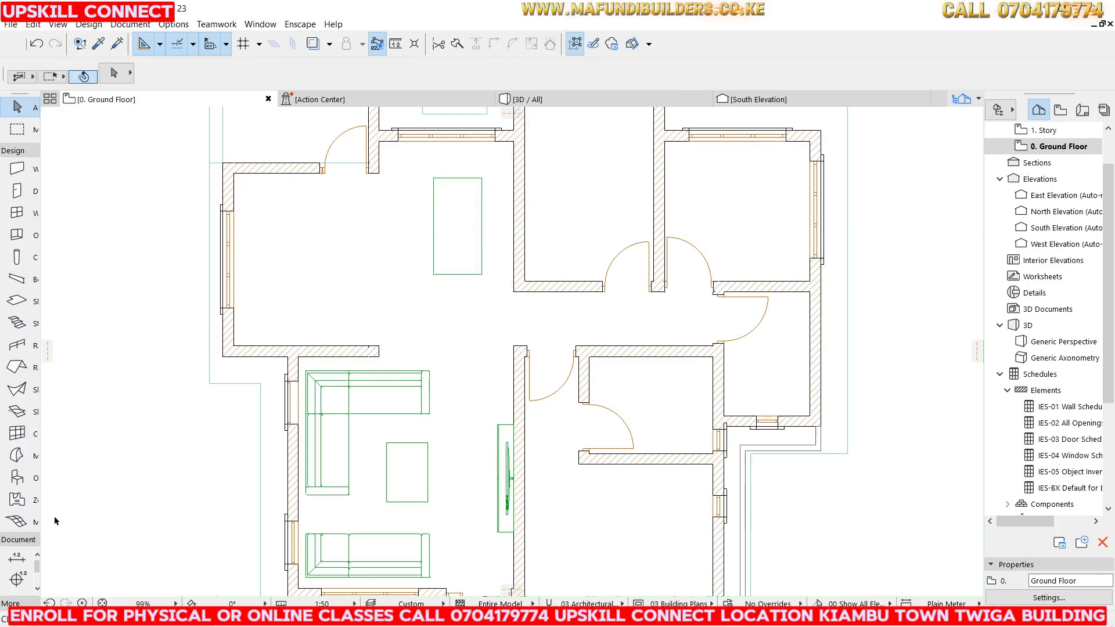
Open the object settings and choose Armchair 04 23 from the Chairs library.
double_click(17, 478)
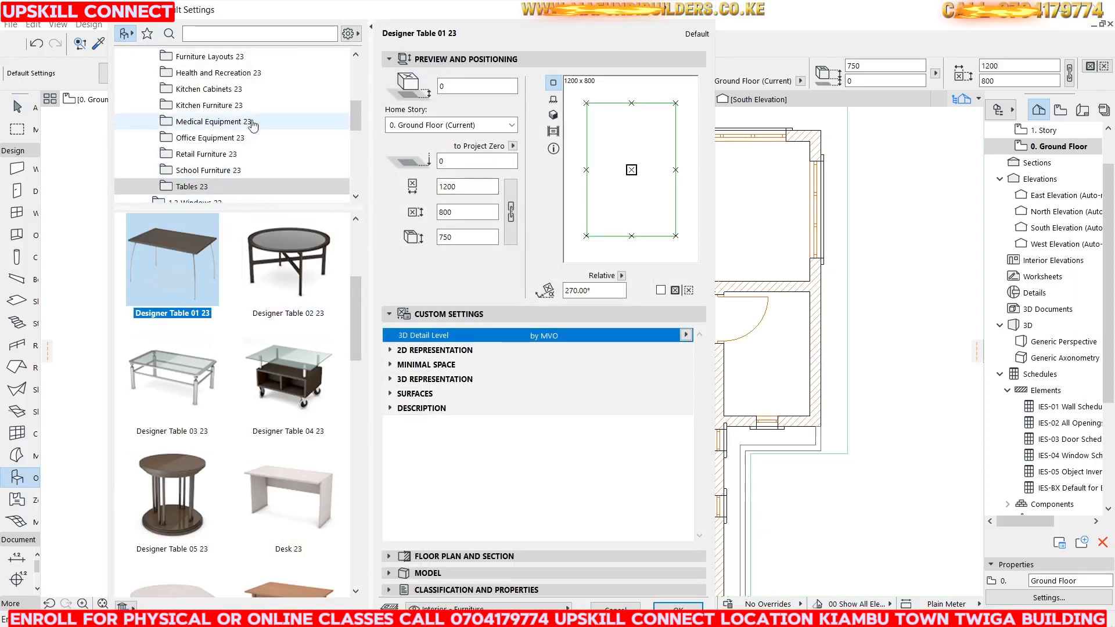
scroll(253, 125, down, 3)
scroll(255, 131, up, 2)
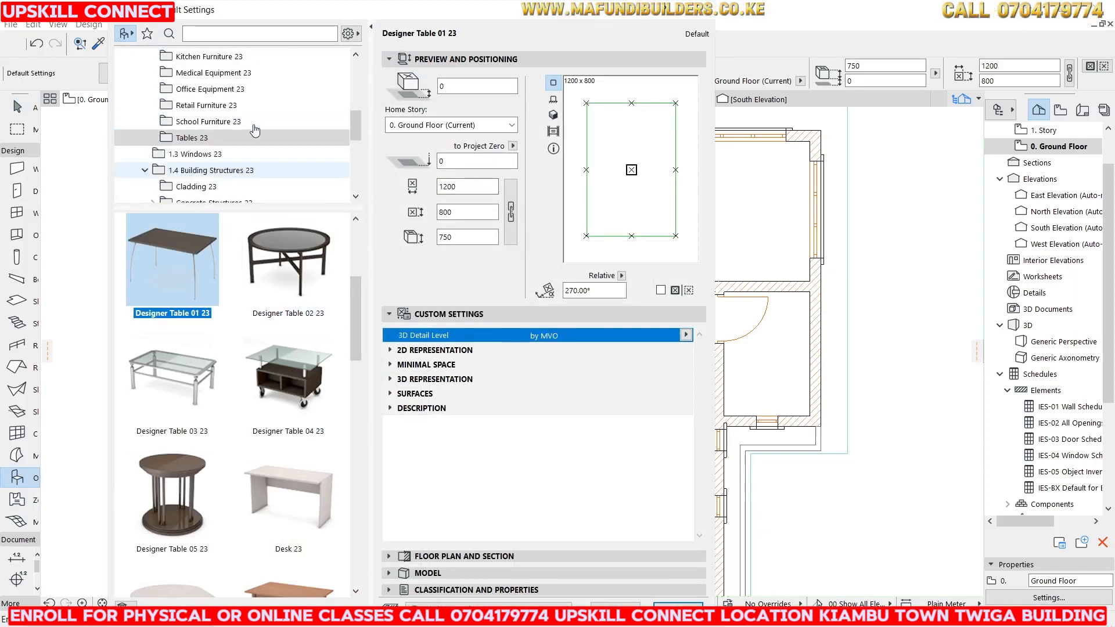
scroll(254, 131, up, 8)
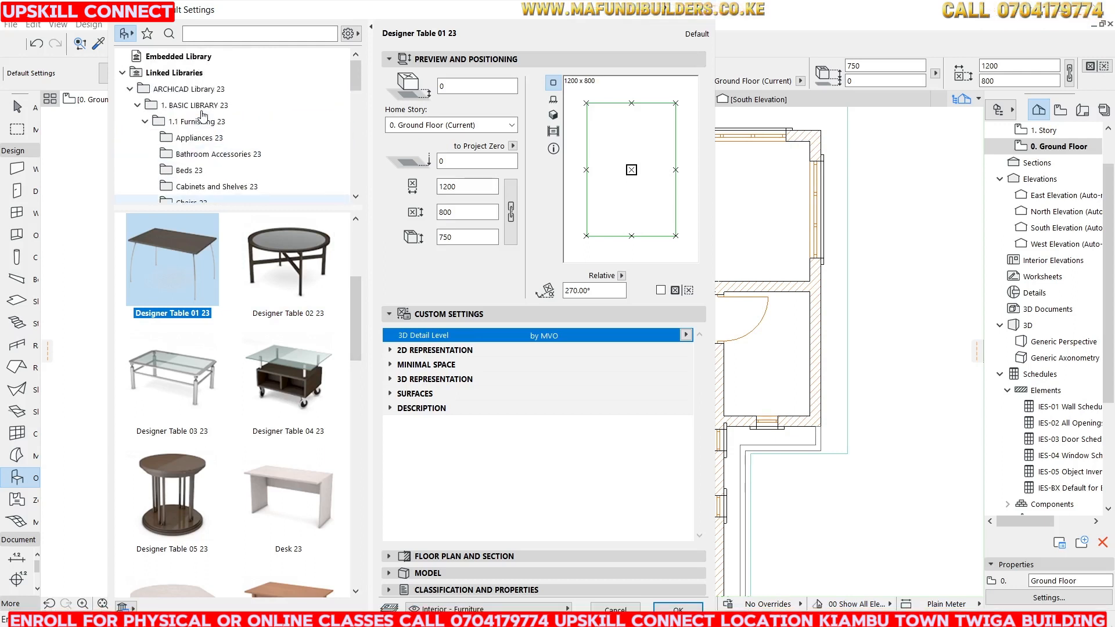
scroll(191, 172, down, 3)
click(197, 155)
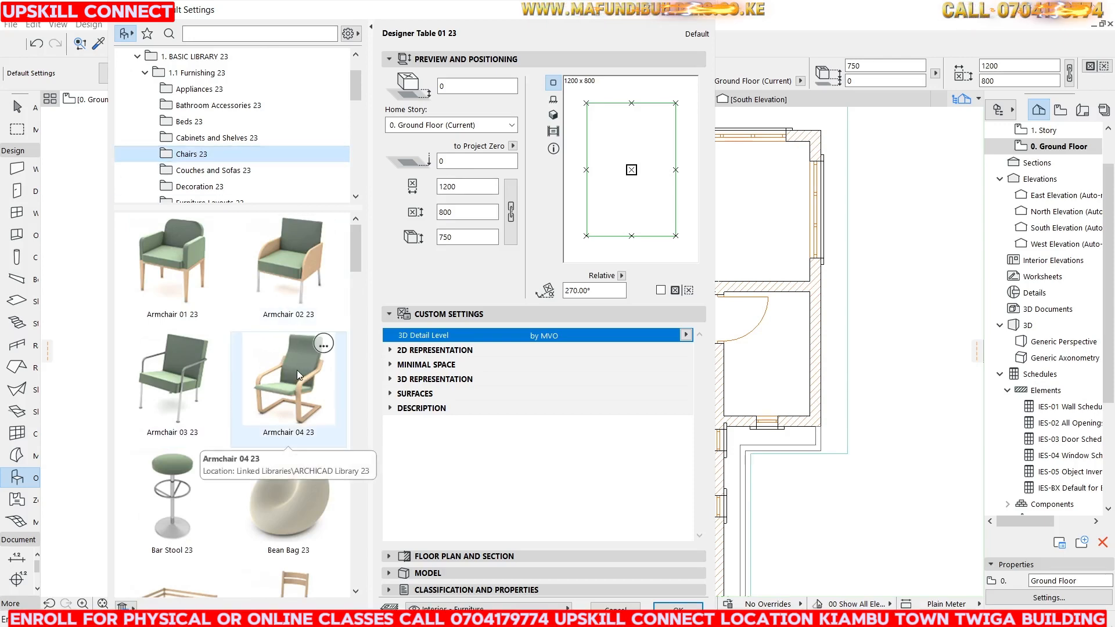
scroll(290, 370, down, 10)
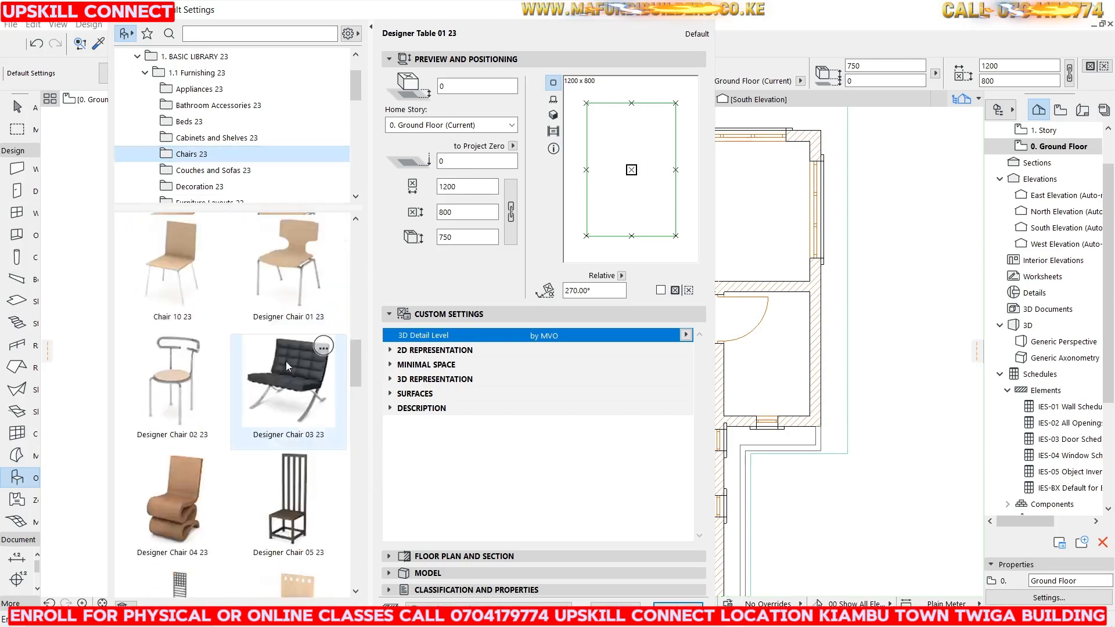
scroll(286, 361, up, 10)
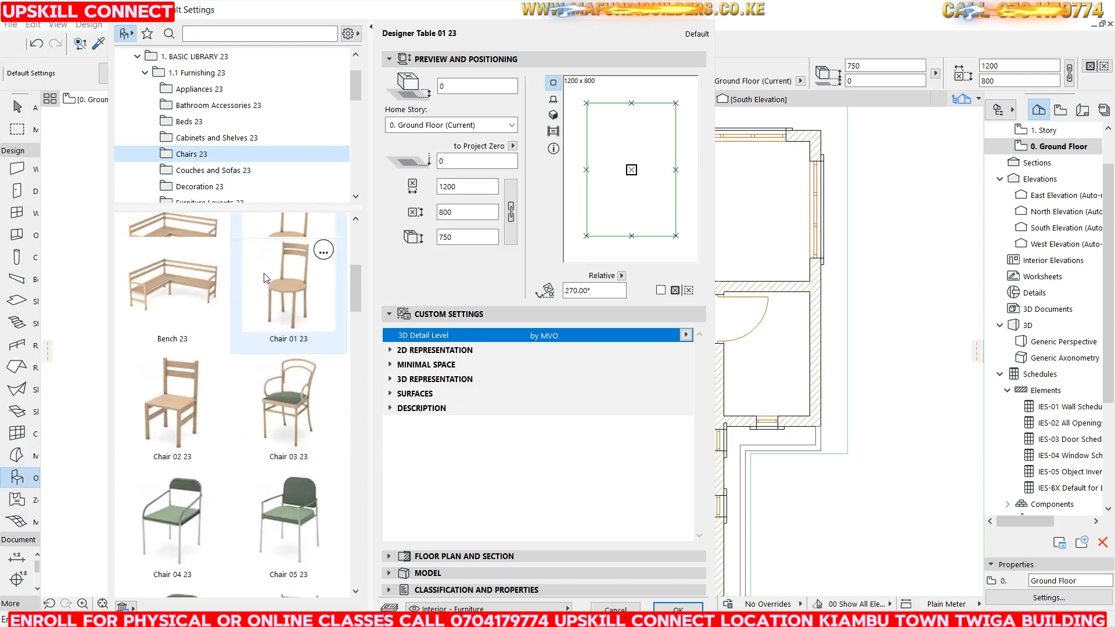
scroll(273, 270, up, 3)
click(285, 262)
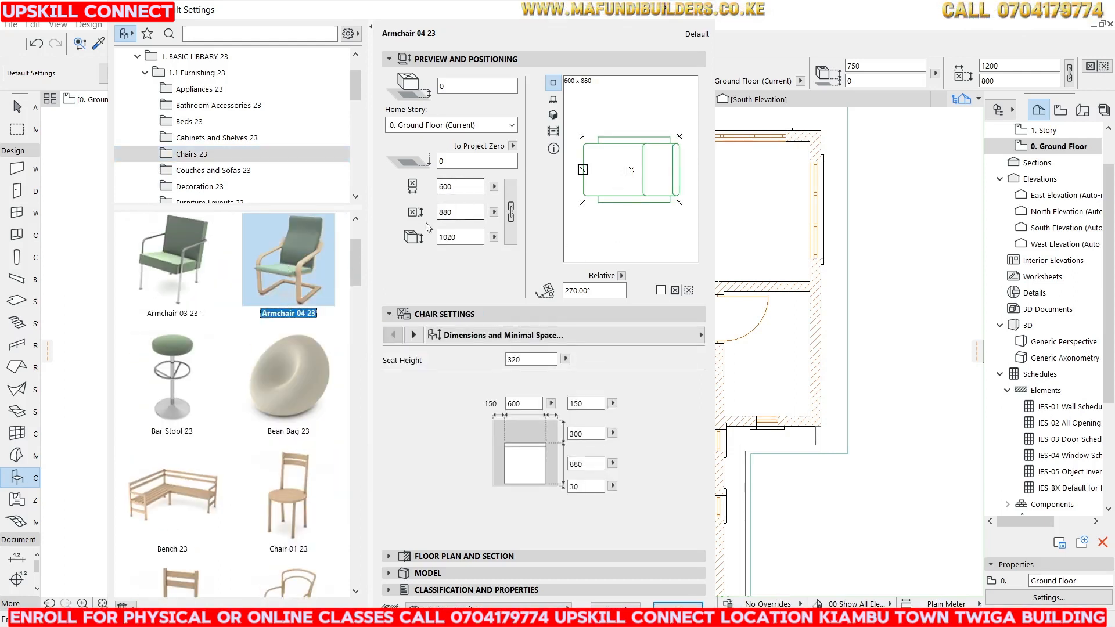
Set the armchair's height to 900 mm and its depth to 750 mm, and apply the settings.
double_click(457, 236)
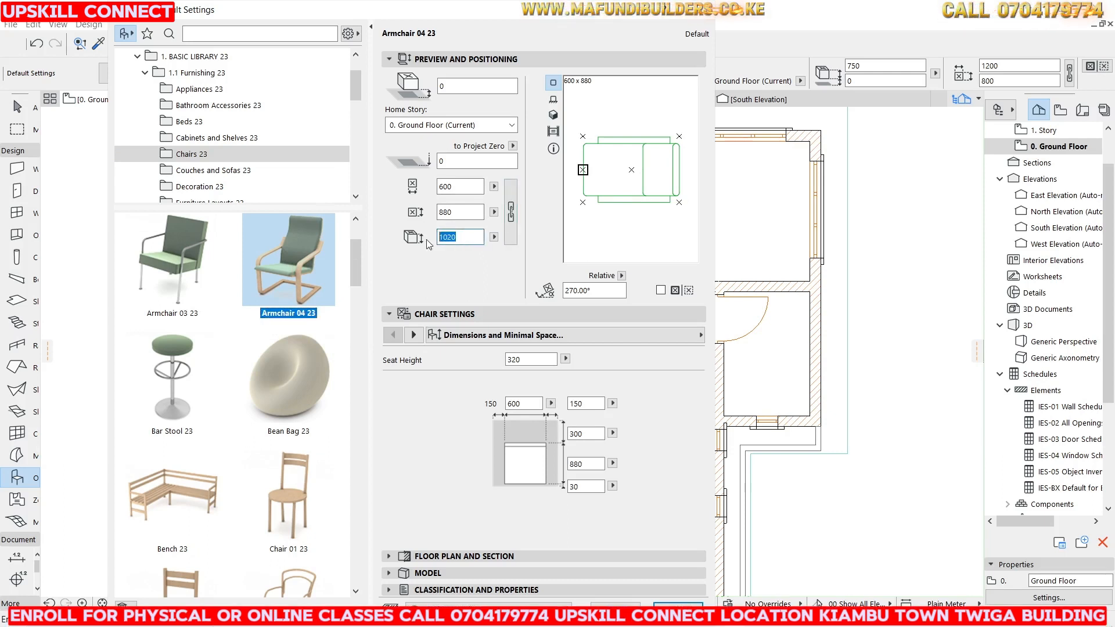
text(900)
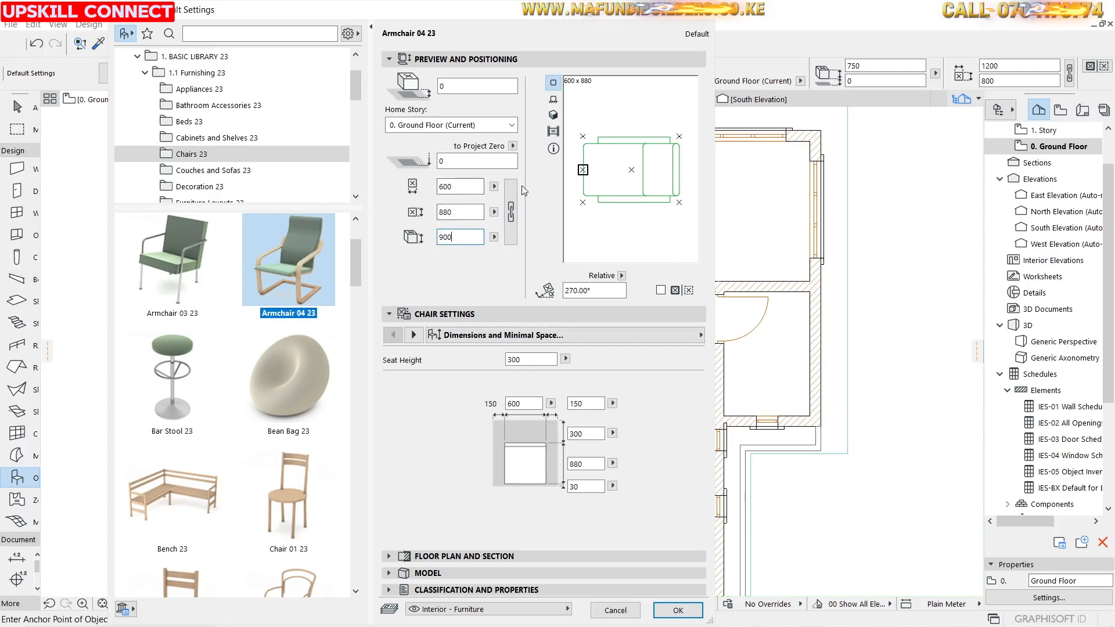
text(8)
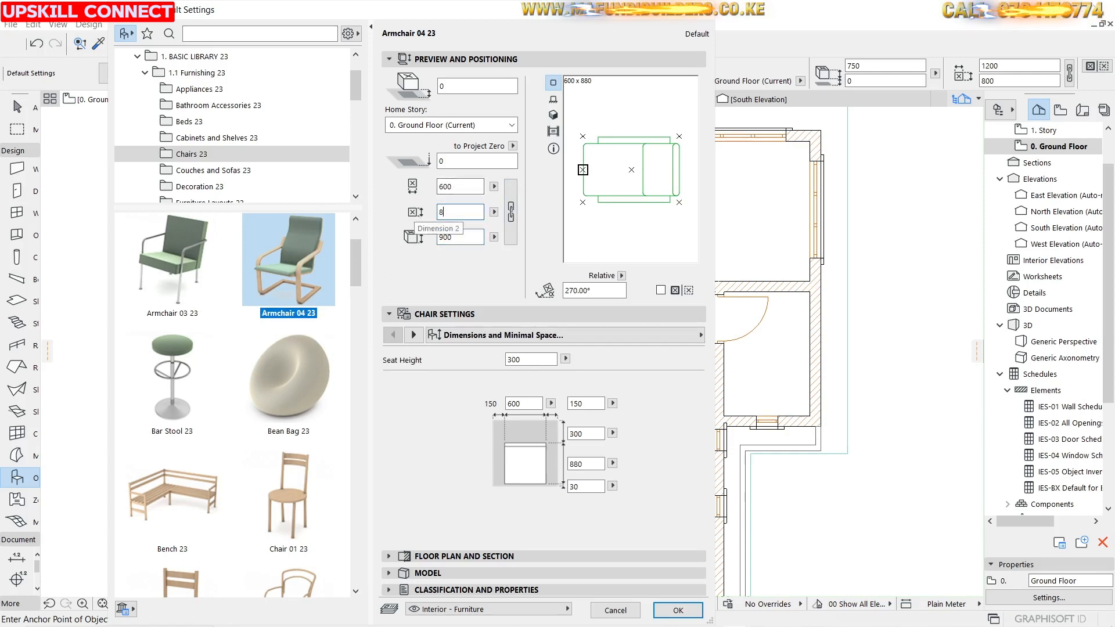
text(00)
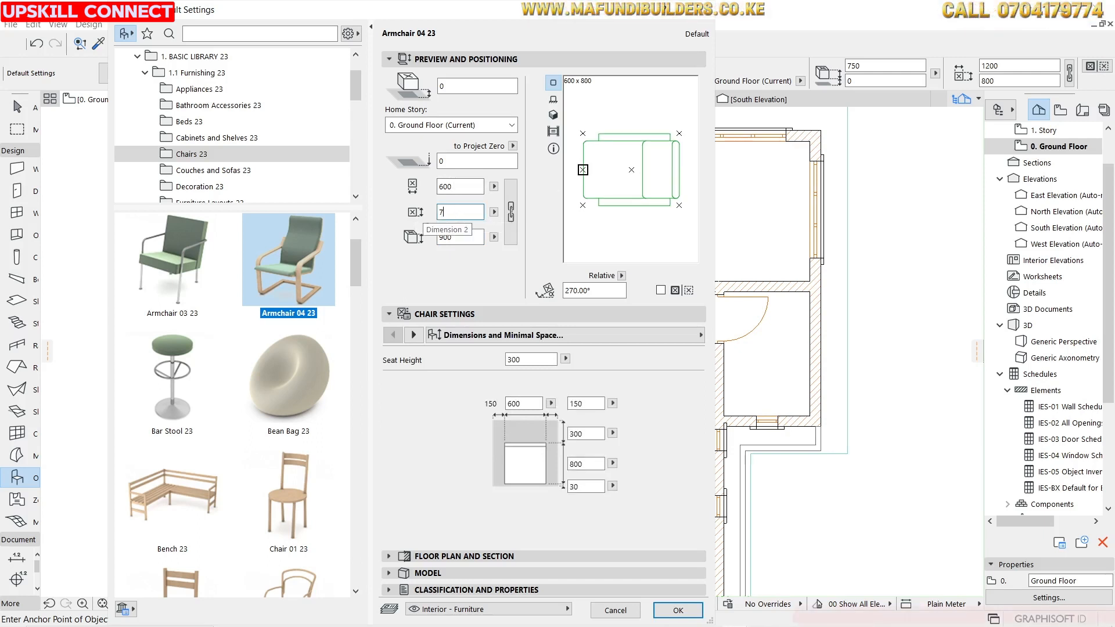
text(50)
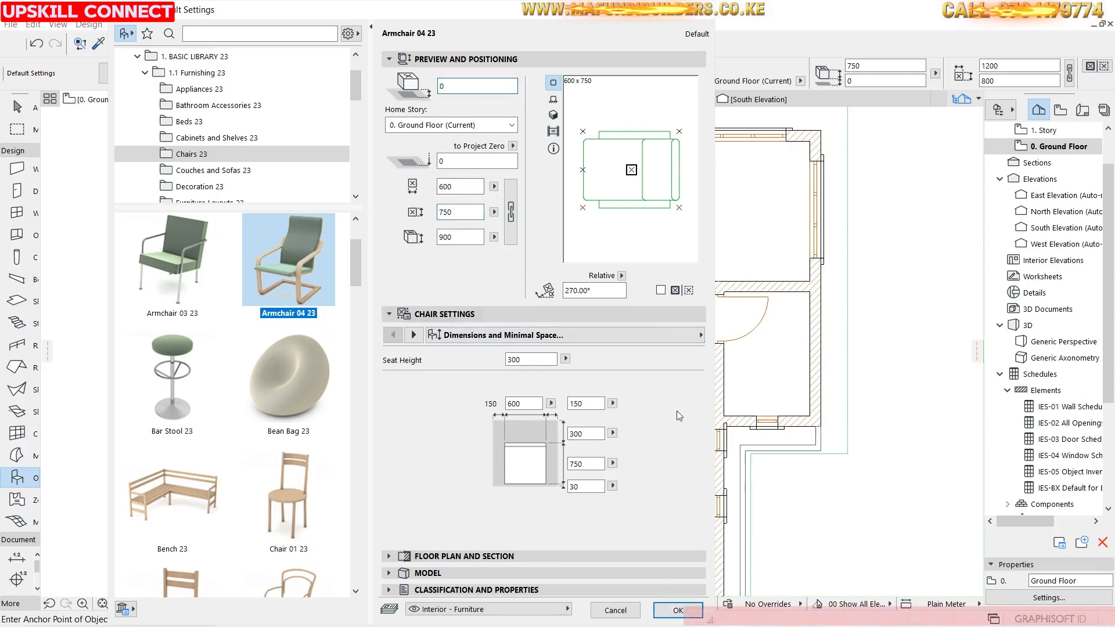
click(678, 610)
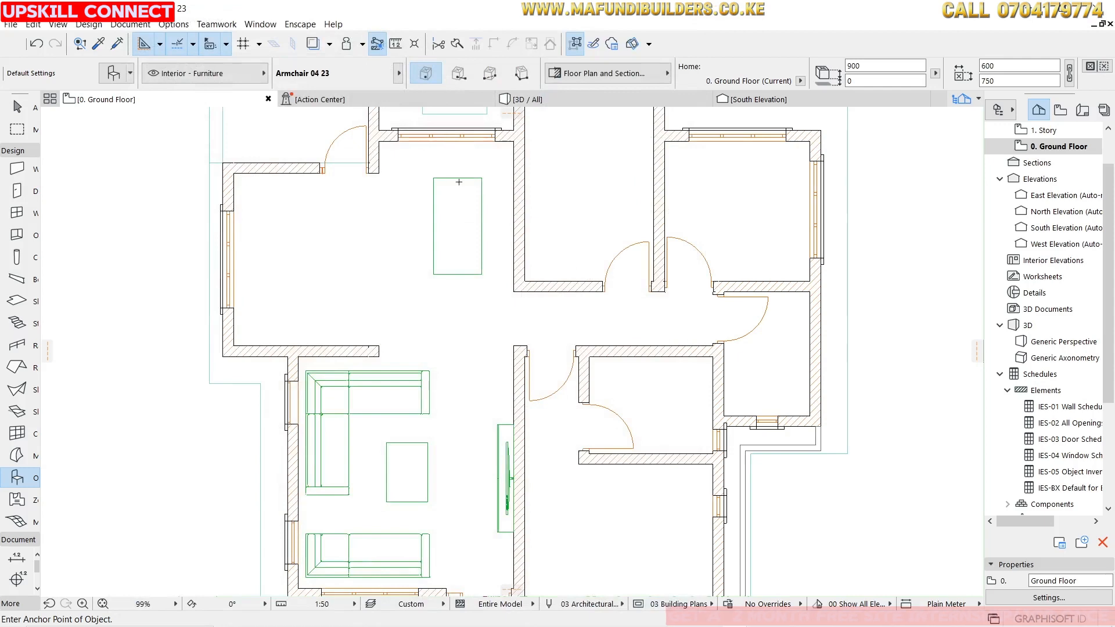
Place the armchair overlapping the upper end of the dining table.
scroll(458, 182, up, 5)
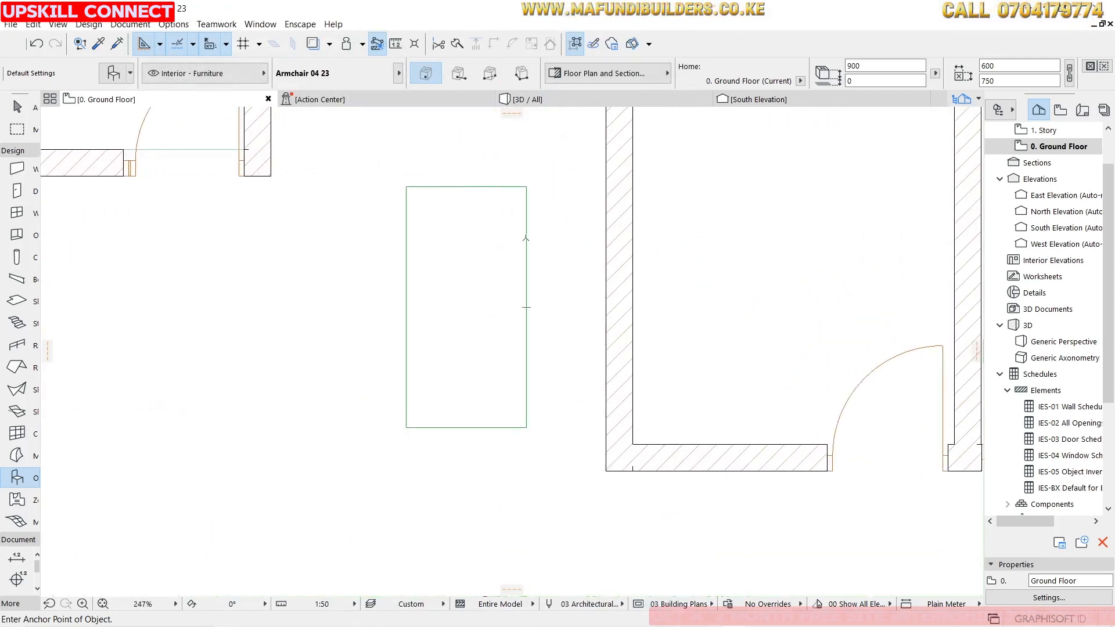
click(544, 224)
key(Escape)
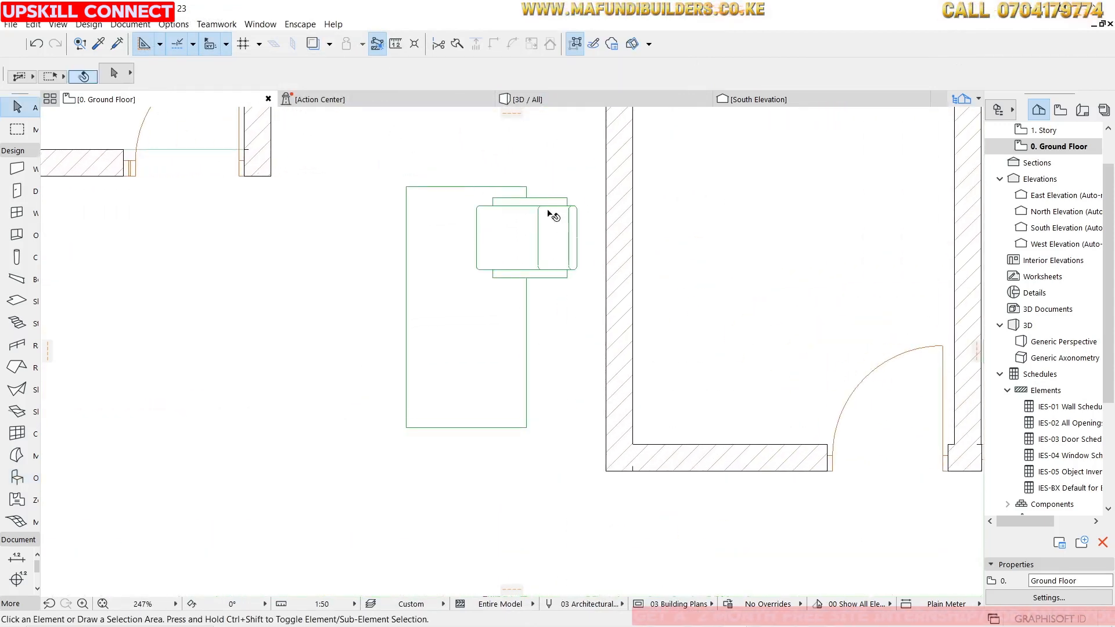
Copy the armchair downward along the table's side to add a second dining chair.
click(552, 211)
key(ctrl+d)
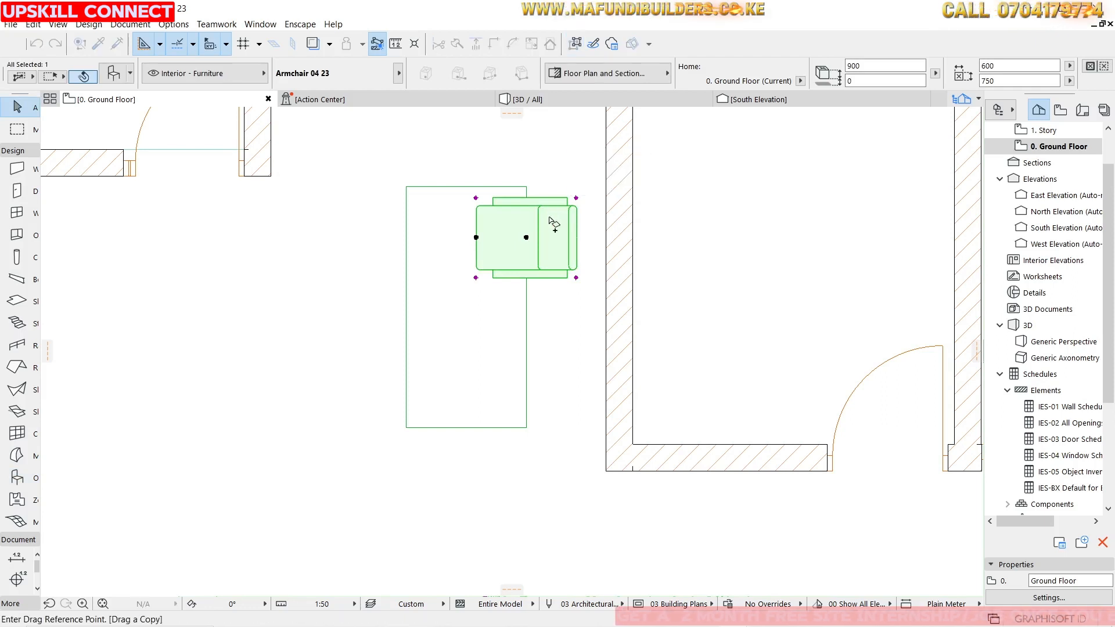
click(526, 237)
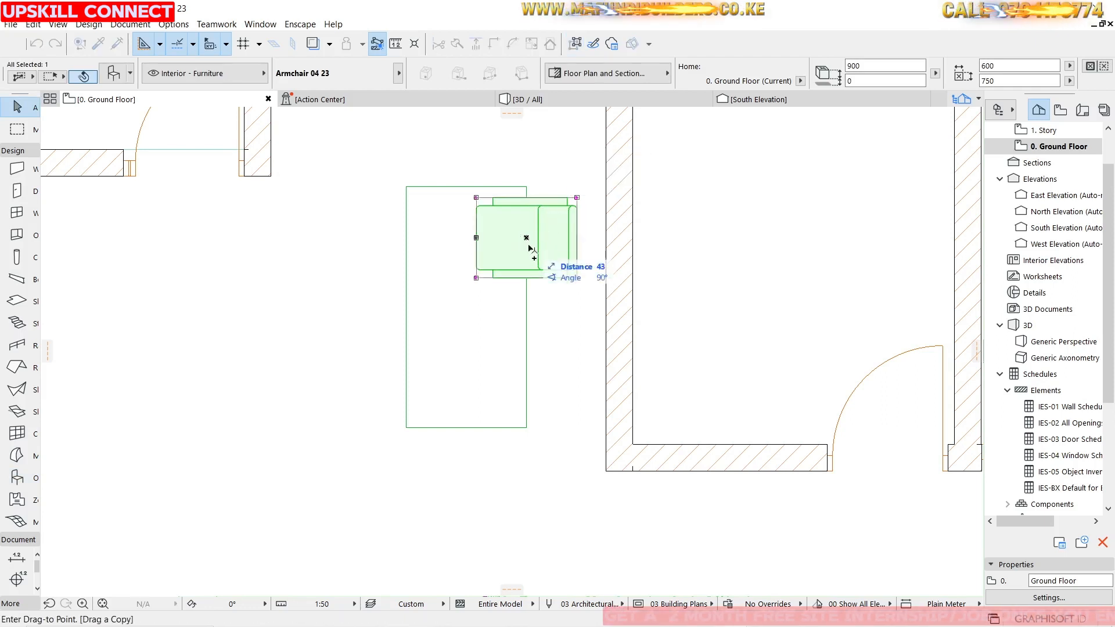
click(526, 308)
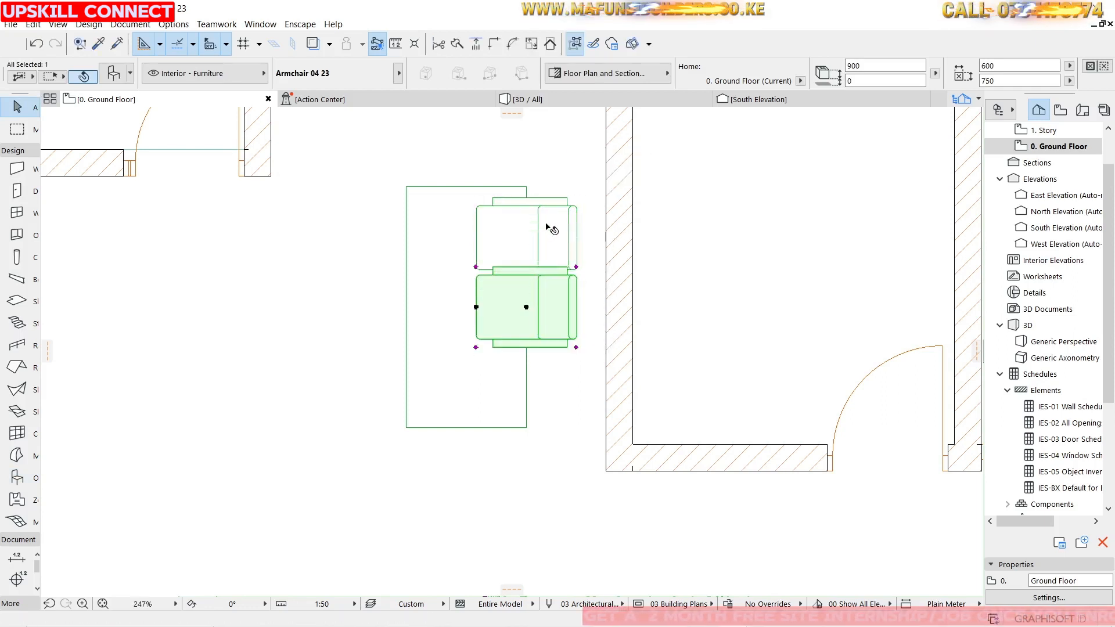
Nudge the first armchair slightly up, then mirror a copy of it across the middle chair to add a third chair.
drag(526, 238, 526, 223)
click(537, 320)
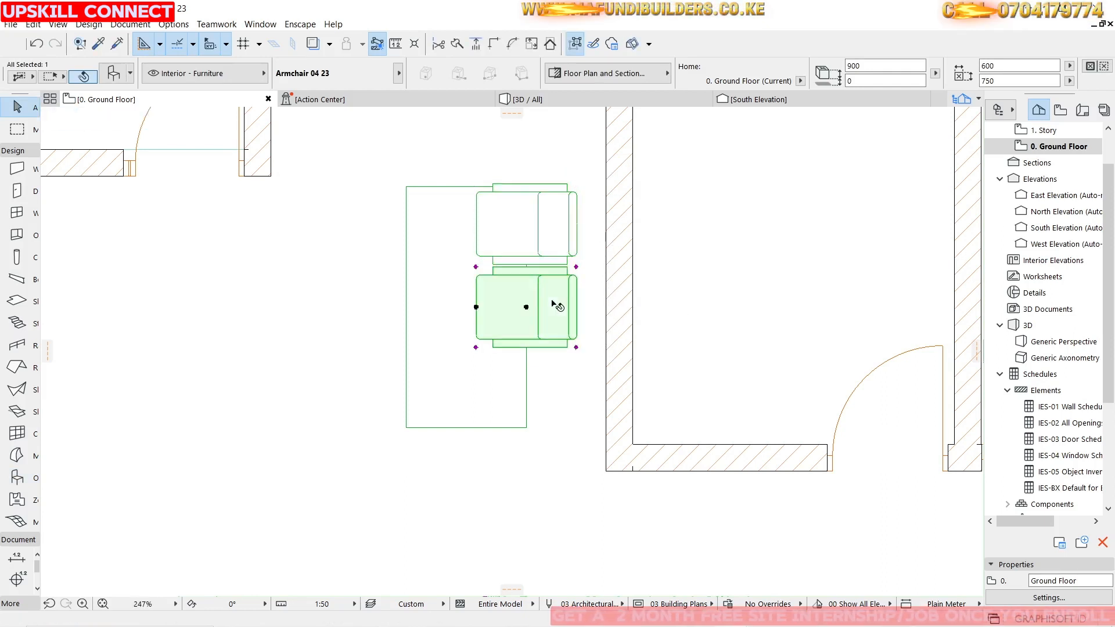
click(540, 223)
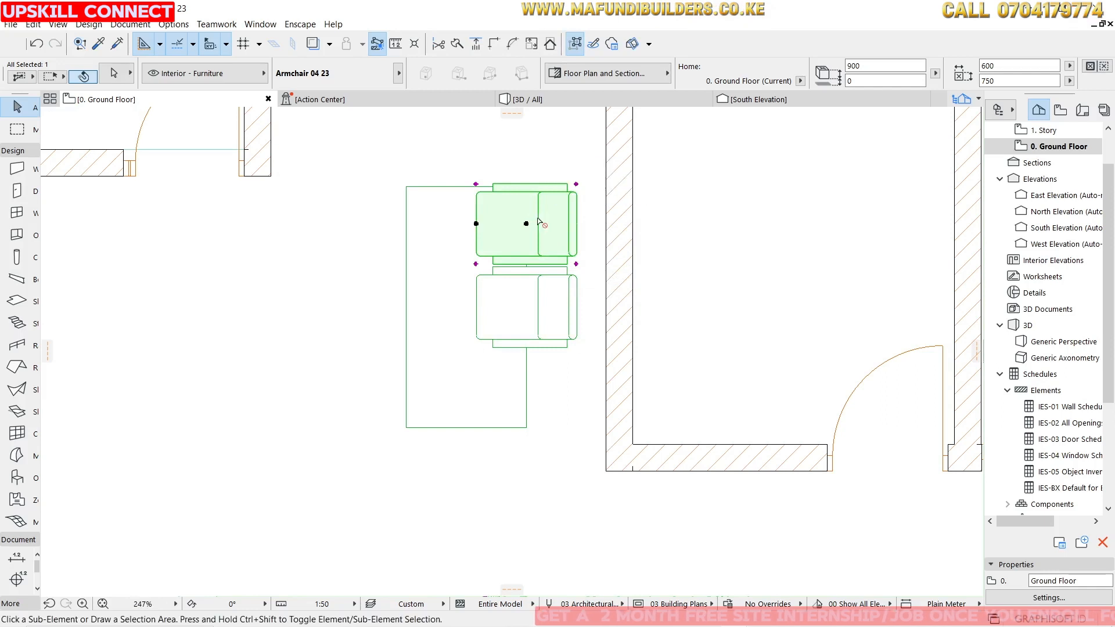
key(ctrl+alt+m)
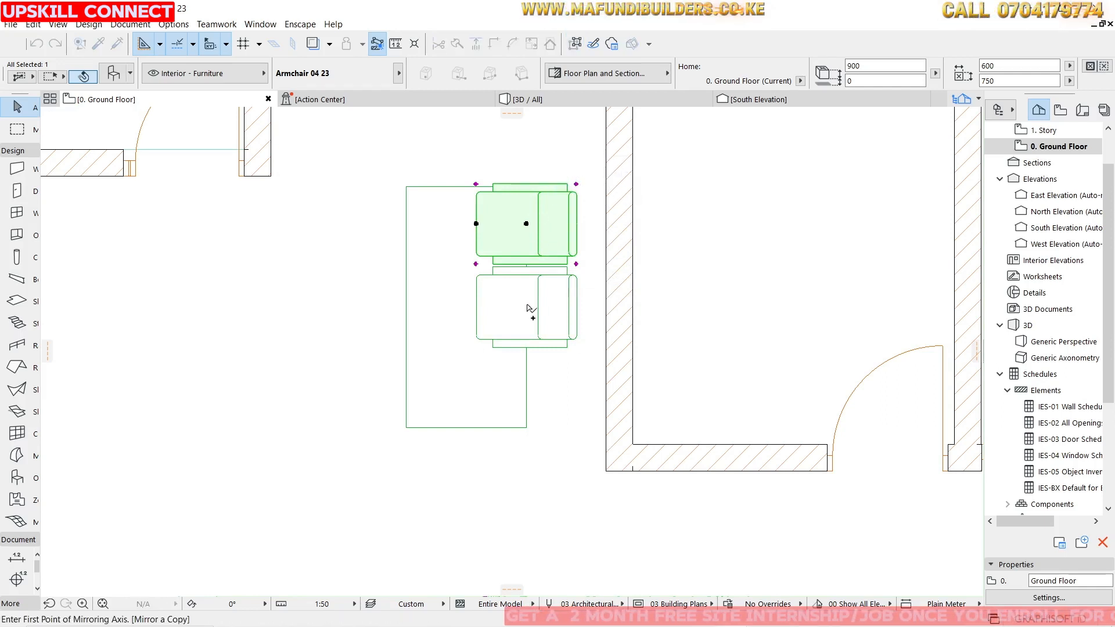
click(527, 307)
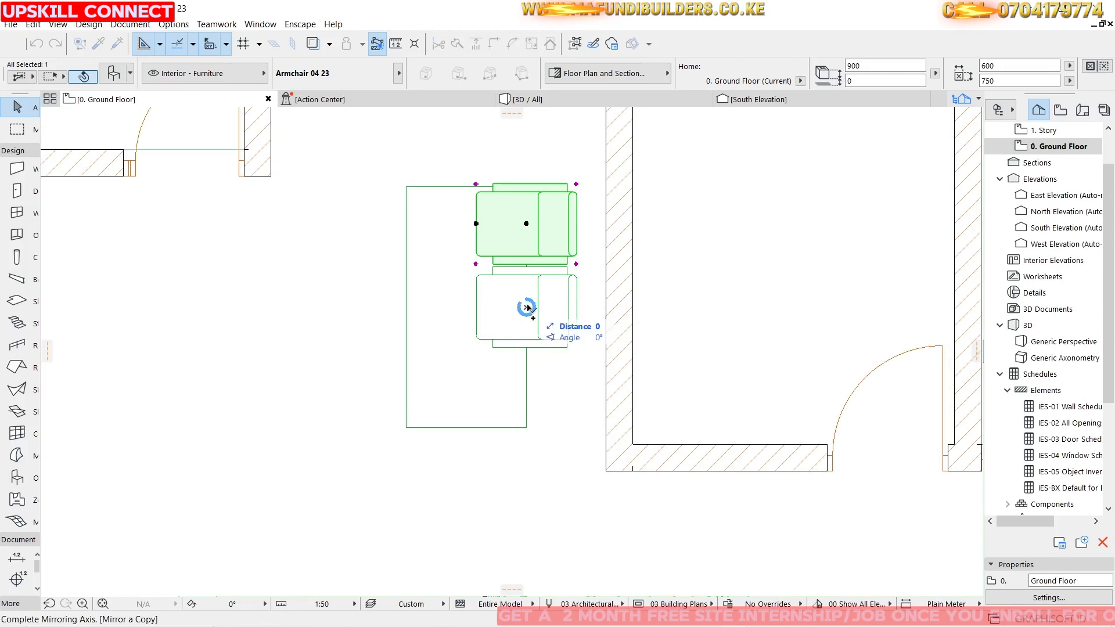
click(580, 310)
Check the placed dining chairs and table in the 3D view.
click(546, 99)
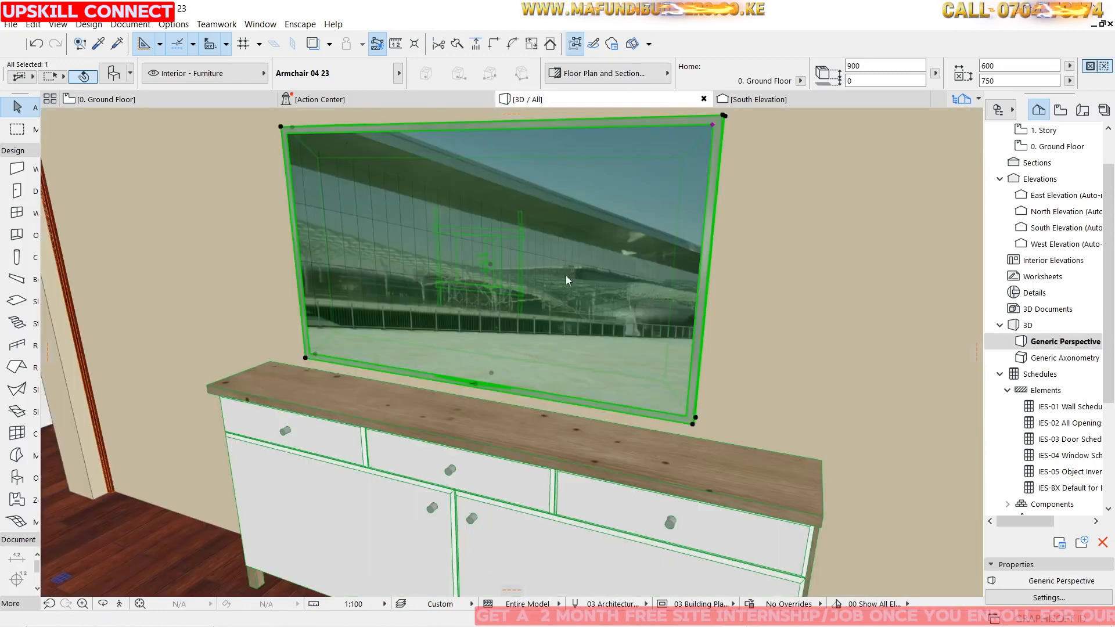
scroll(604, 282, down, 5)
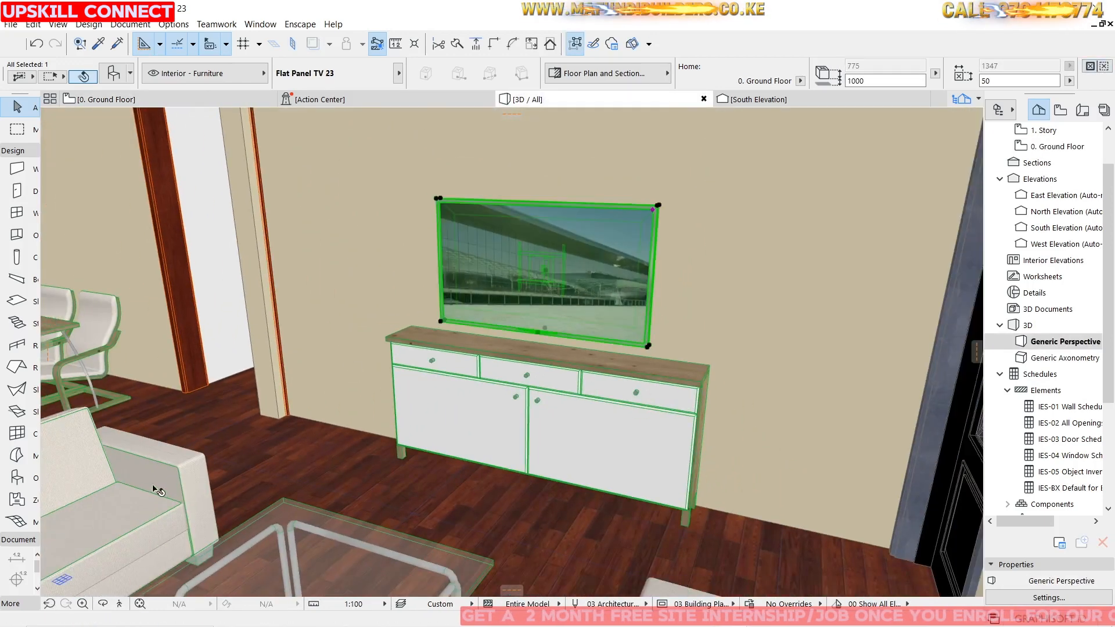
click(103, 605)
drag(524, 302, 442, 239)
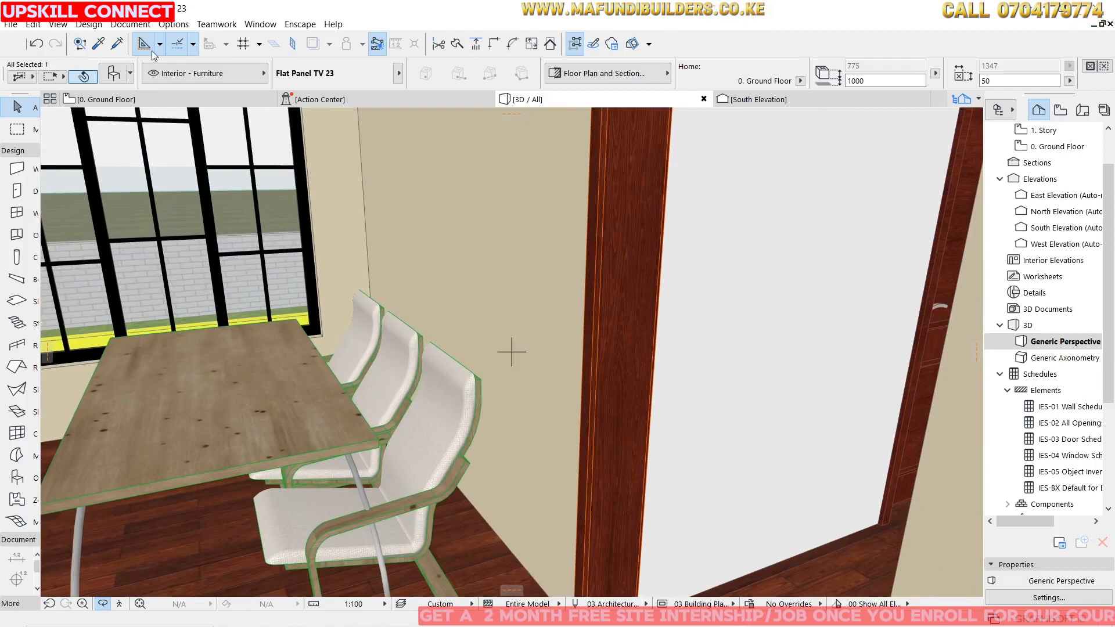
click(159, 104)
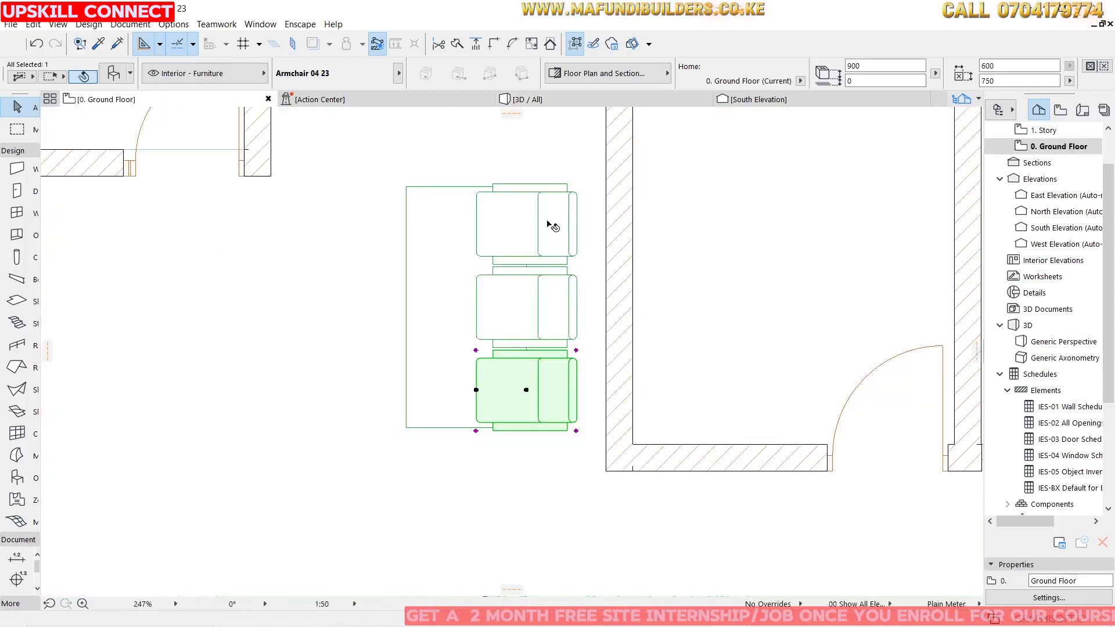
Select all three armchairs and resize them to 450 mm wide and 600 mm deep.
click(572, 223)
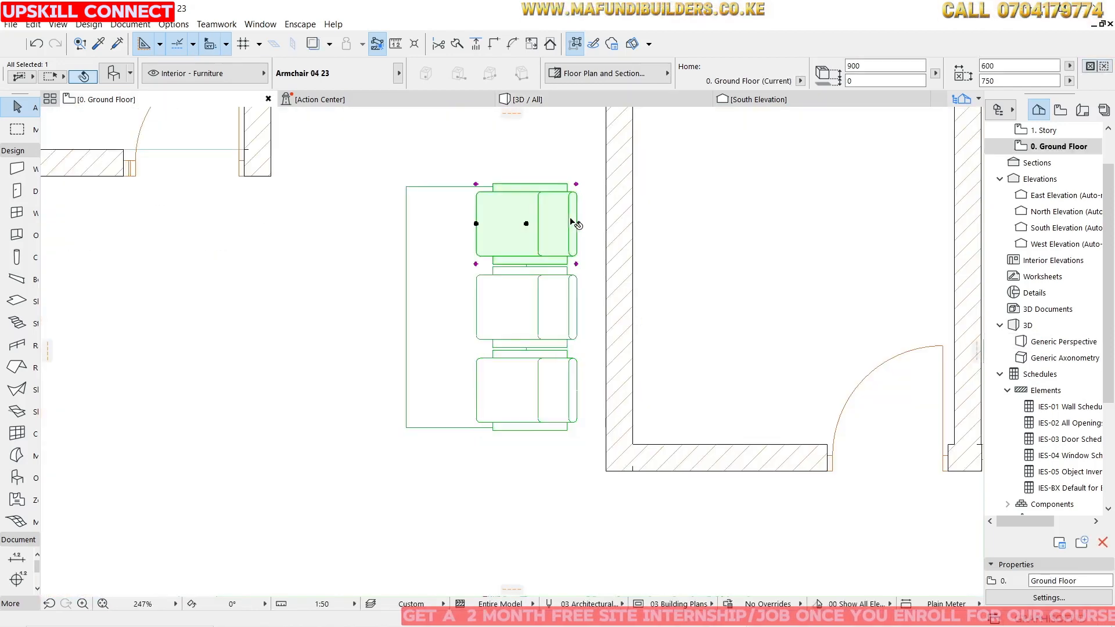
shift+click(563, 302)
shift+click(569, 406)
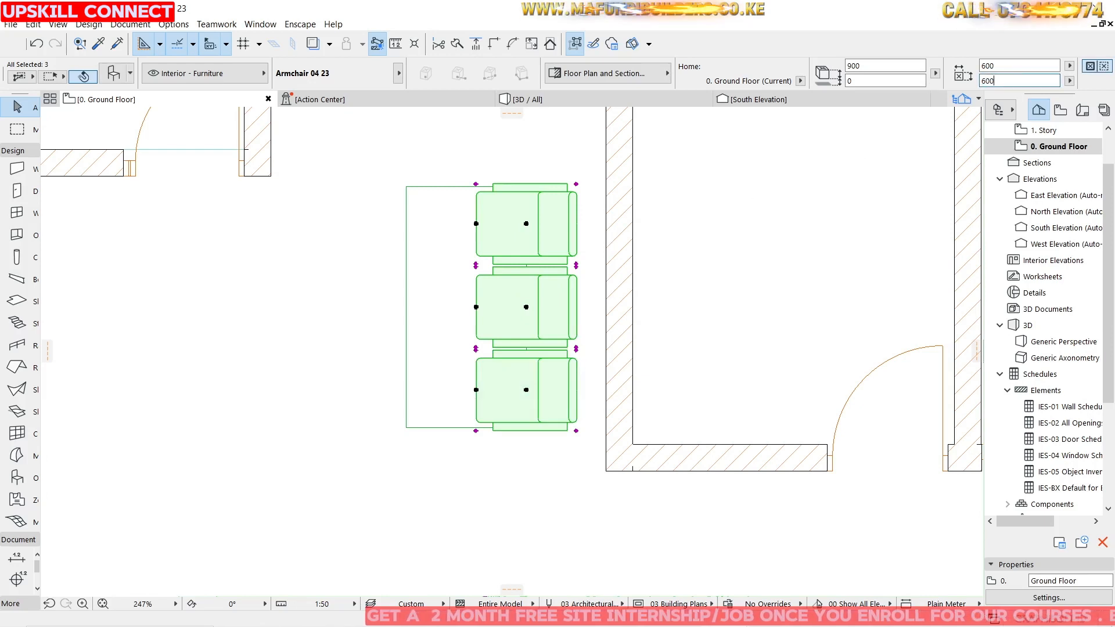
key(Return)
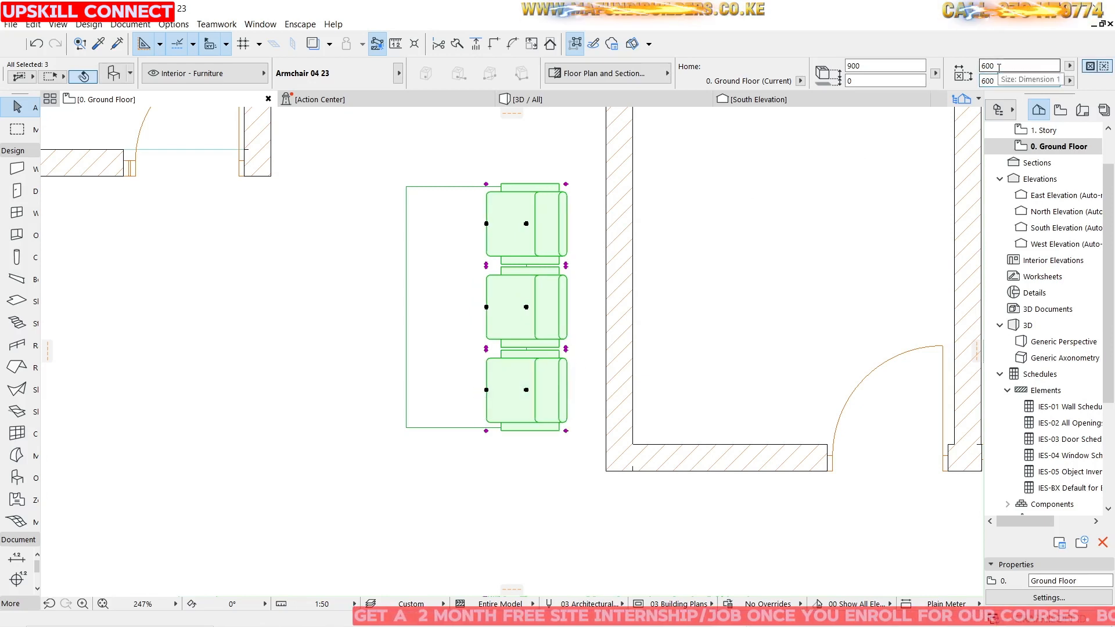
drag(998, 67, 982, 67)
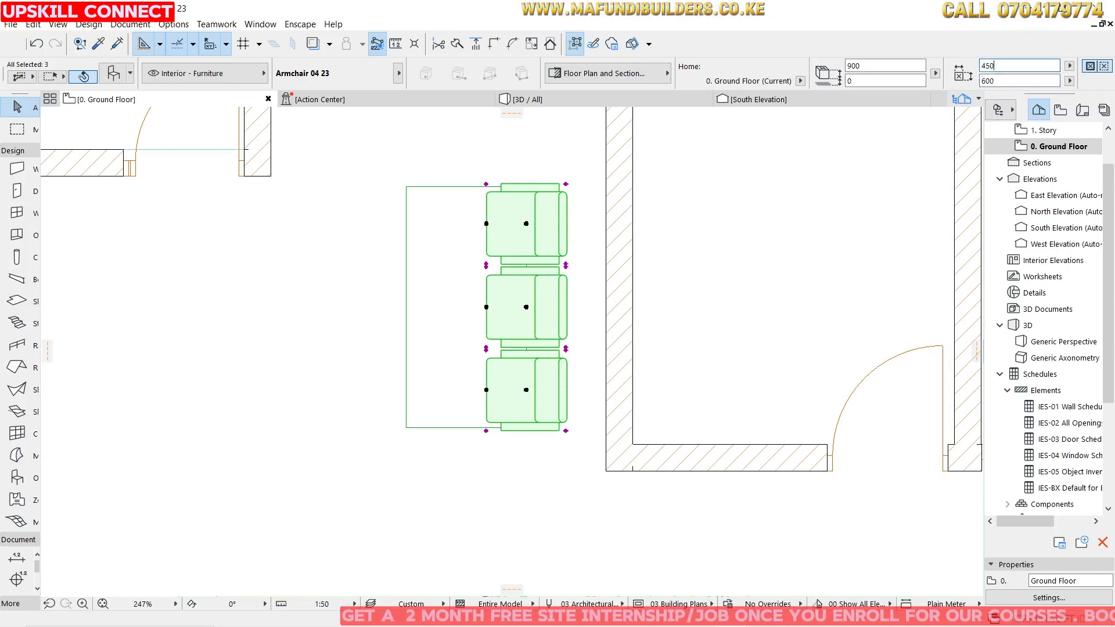
text(450)
key(Return)
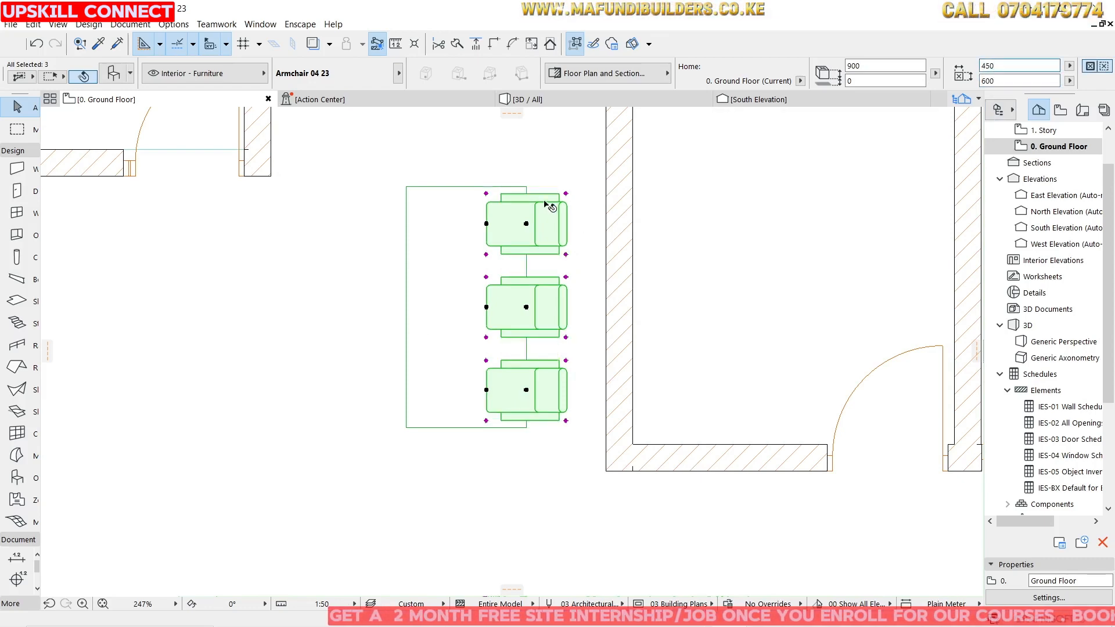
Mirror a copy of the three armchairs across the table's long axis to the opposite side.
scroll(514, 216, down, 2)
scroll(550, 247, up, 4)
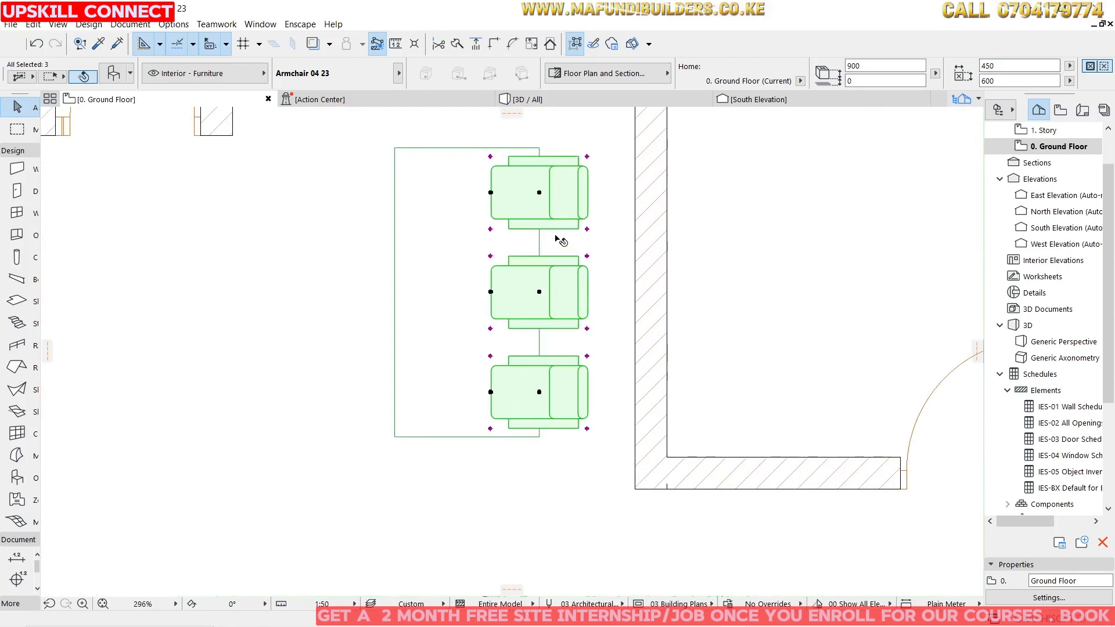
scroll(557, 224, down, 2)
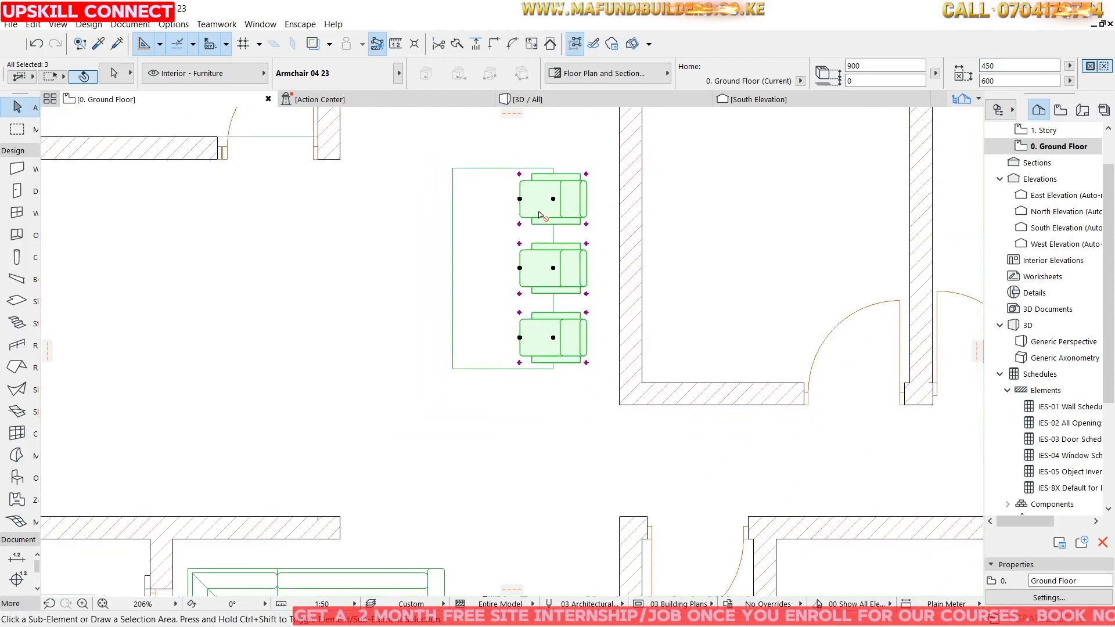
key(ctrl+alt+m)
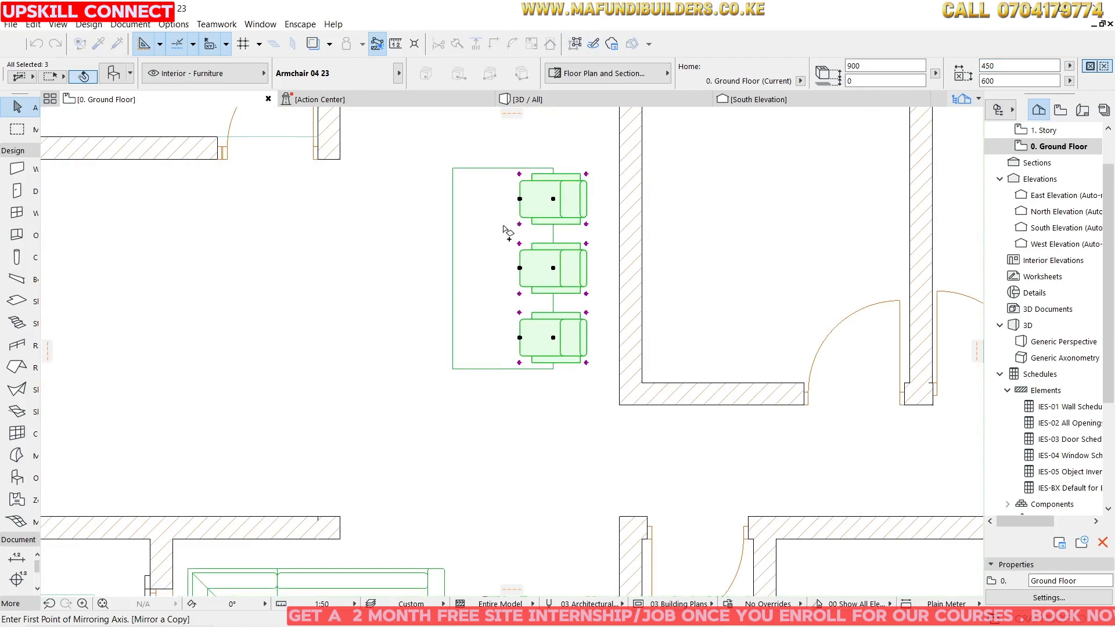
click(503, 169)
click(503, 269)
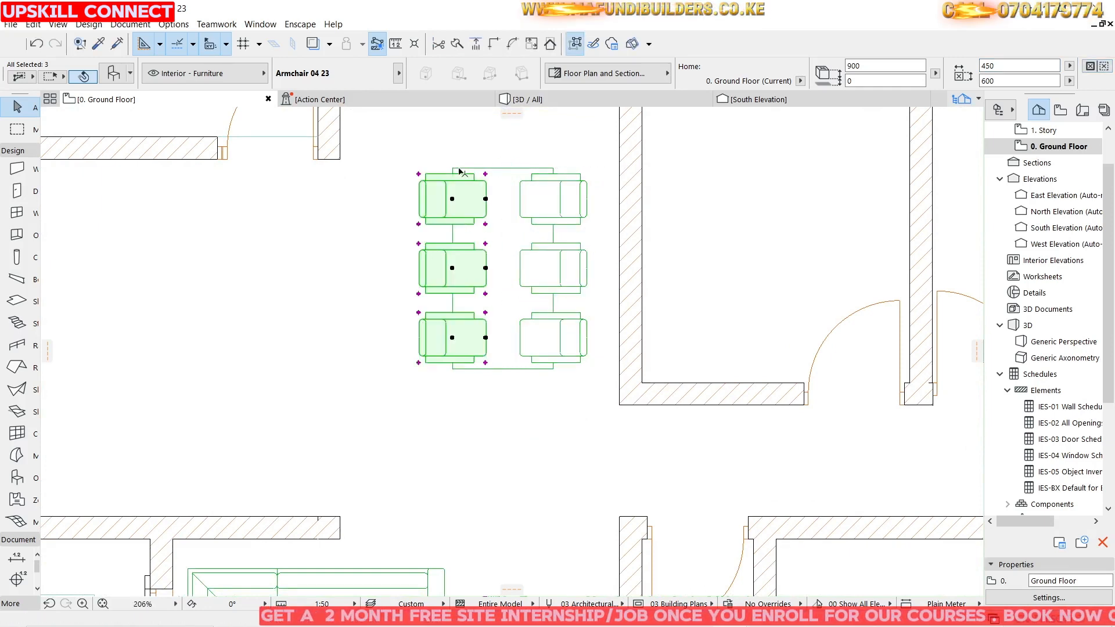
Inspect the dining table and six armchairs in the 3D view.
click(528, 101)
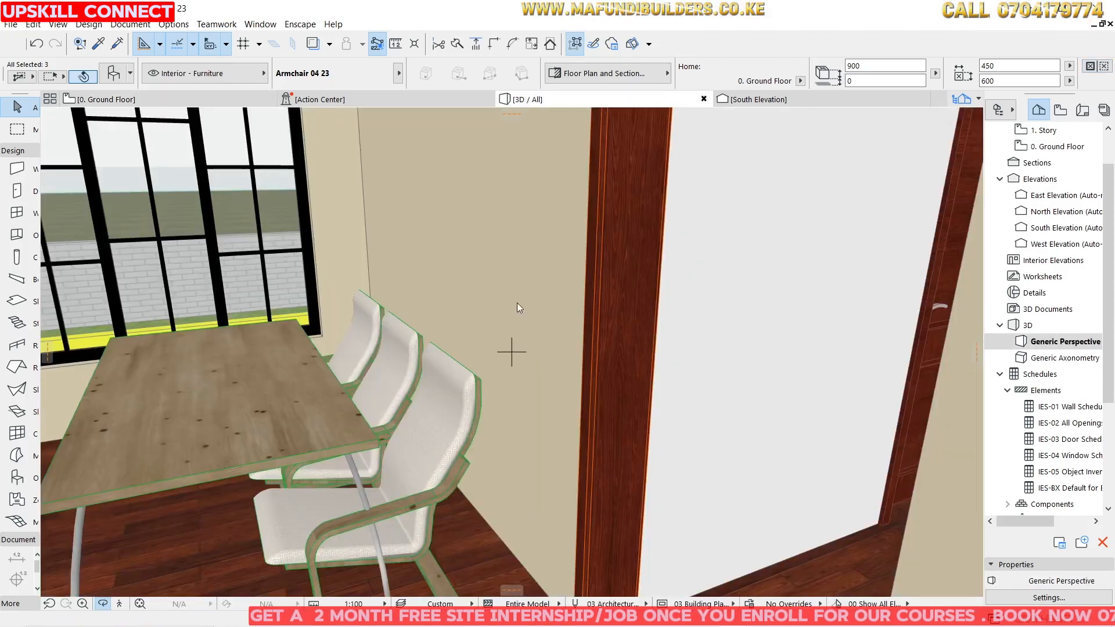
scroll(563, 267, down, 5)
shift+middle_drag(439, 312, 339, 341)
scroll(484, 340, down, 3)
scroll(538, 302, up, 4)
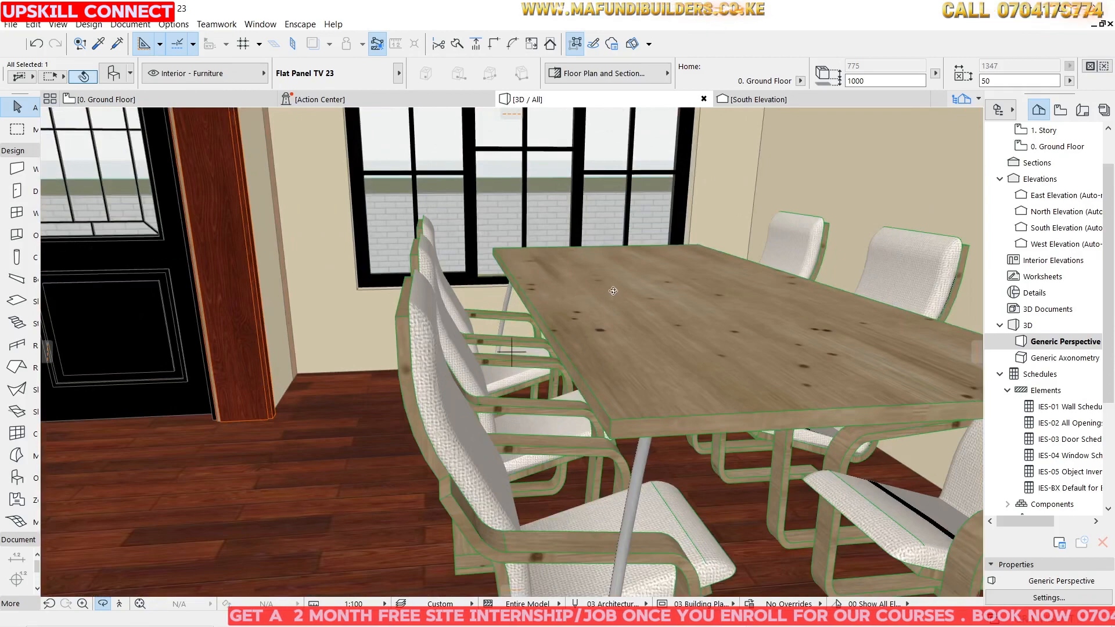
shift+middle_drag(614, 291, 470, 286)
scroll(469, 286, down, 5)
scroll(494, 292, up, 6)
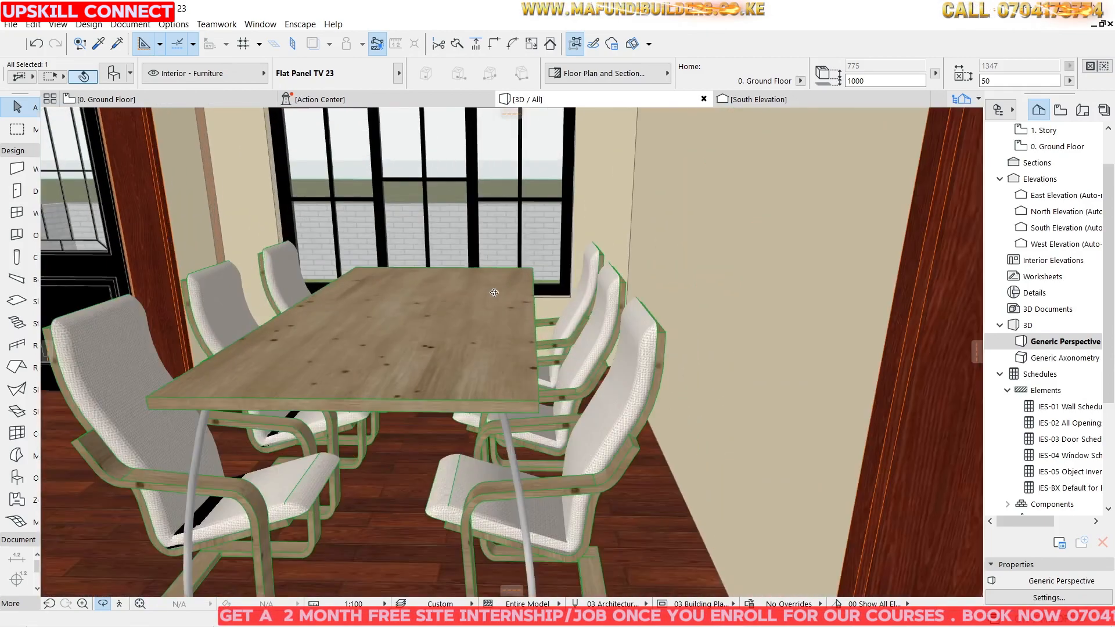
scroll(494, 293, up, 2)
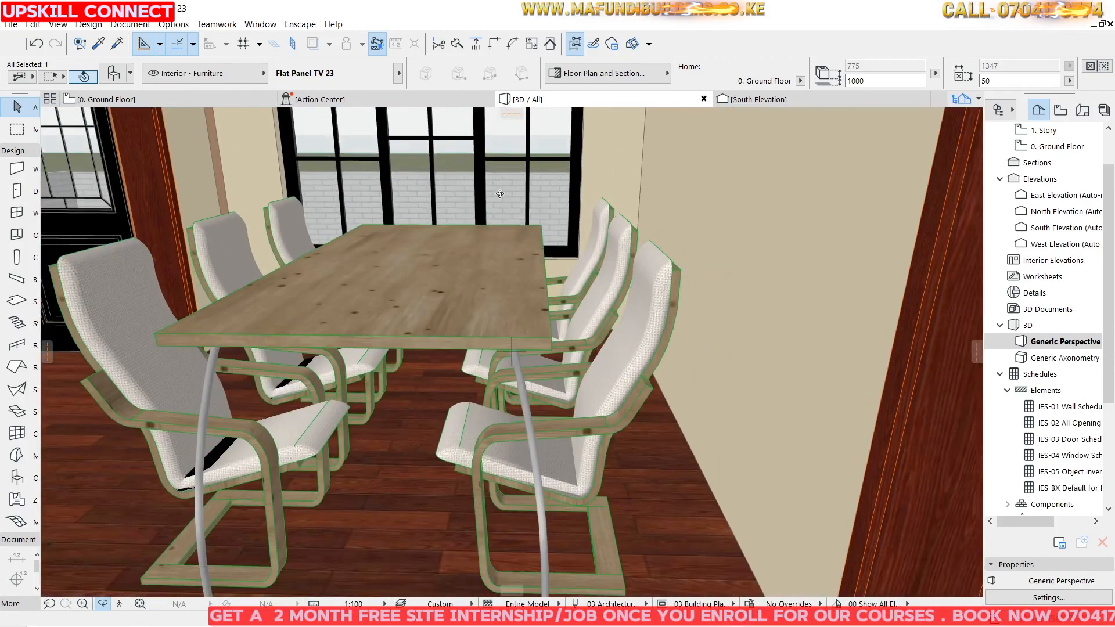
click(104, 99)
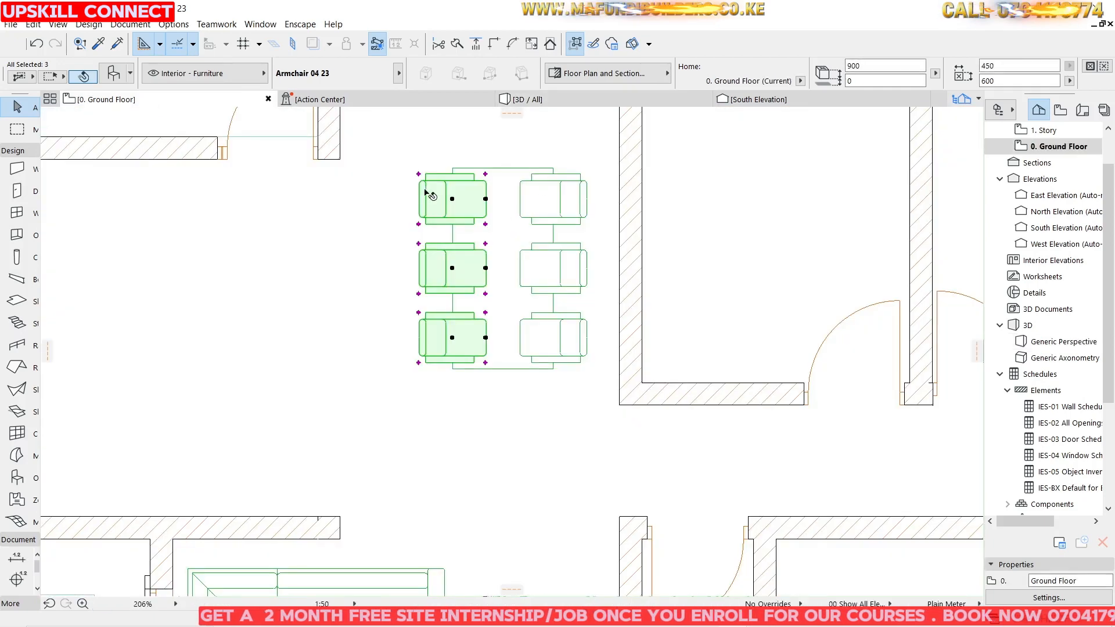
Select the upper-left armchair and start rotating a copy of it about its centre.
key(Escape)
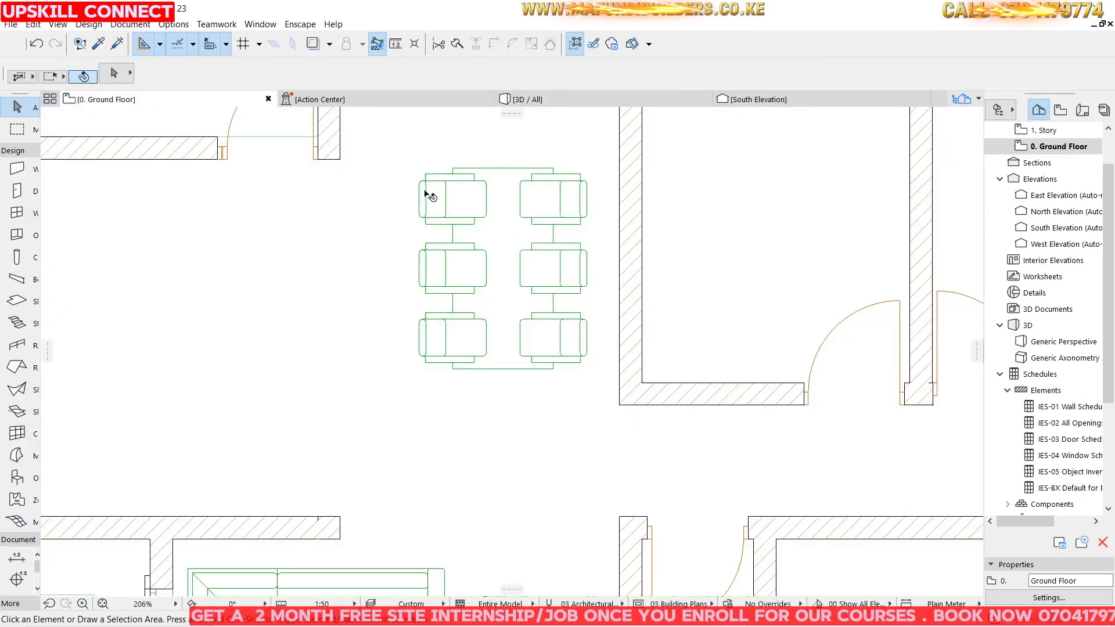
click(430, 195)
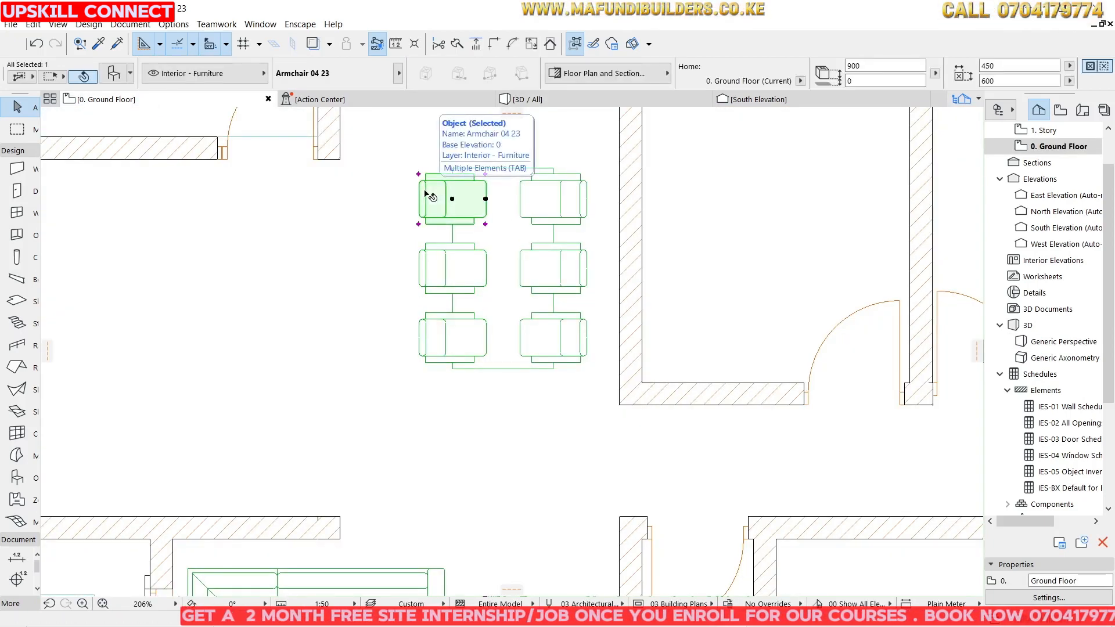
key(ctrl+alt+e)
click(452, 199)
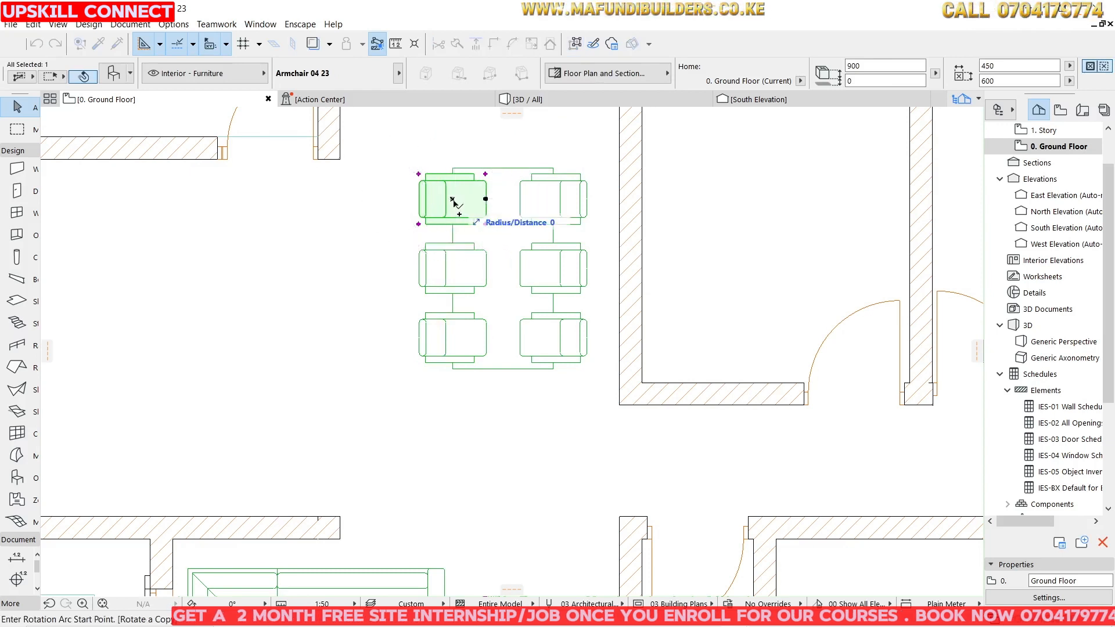
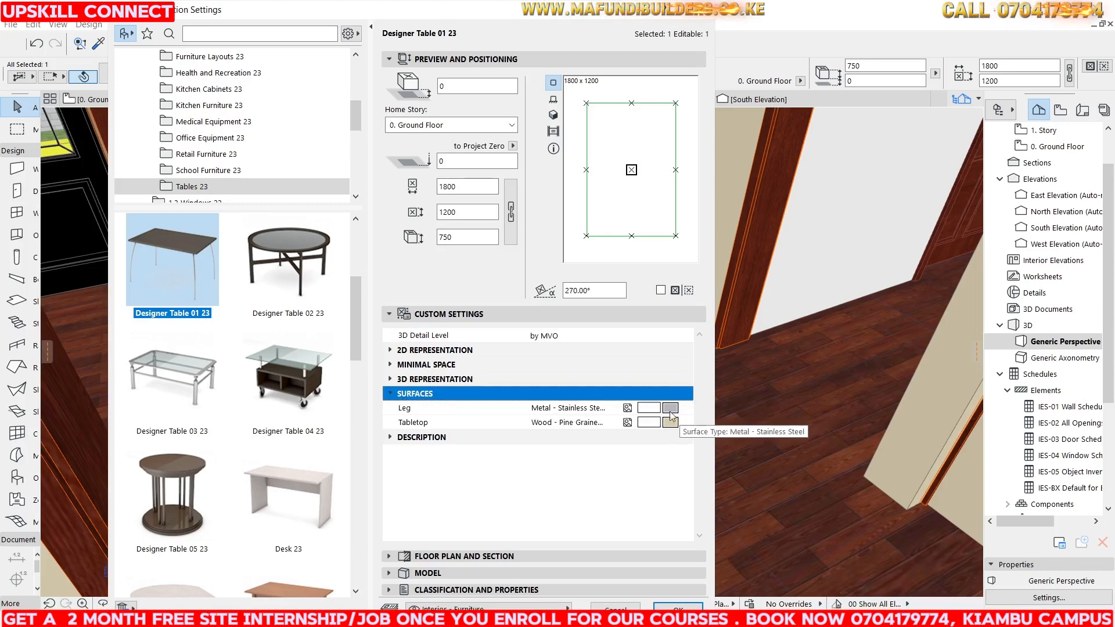
Set the dining table's tabletop surface to Stone - Marble Black and its leg surface to Metal - Bronze.
click(662, 422)
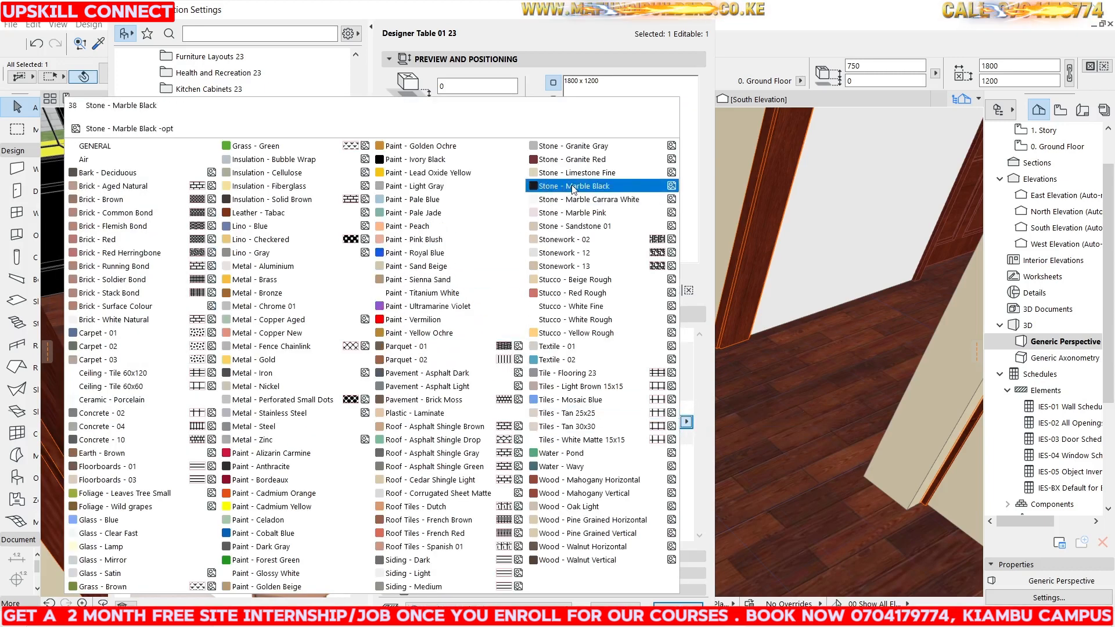
click(557, 186)
click(670, 408)
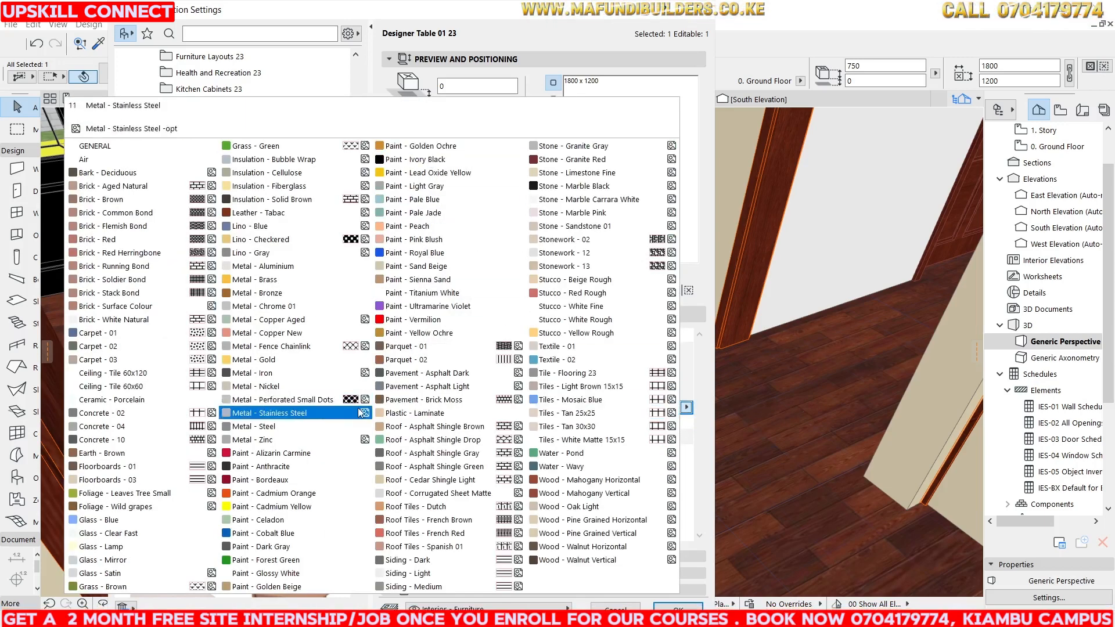
click(433, 160)
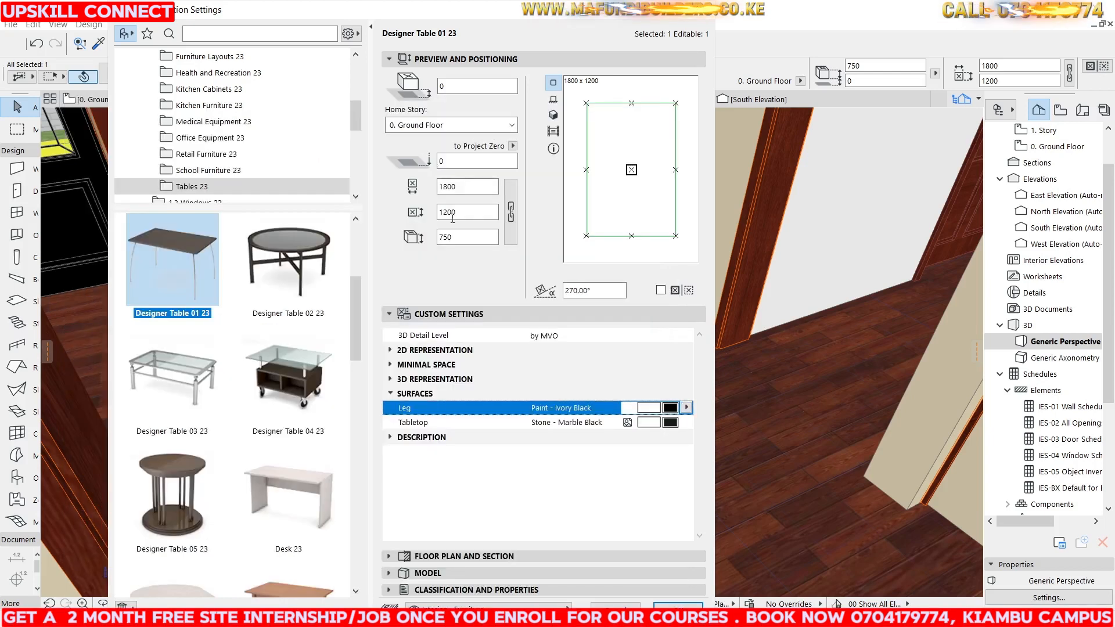
click(686, 407)
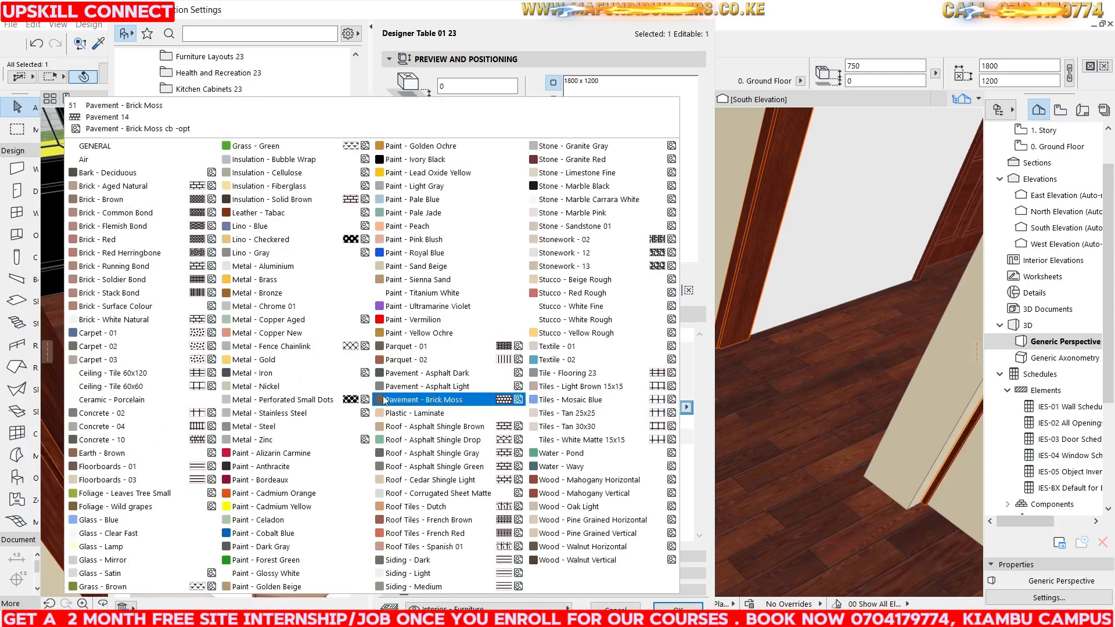
click(258, 280)
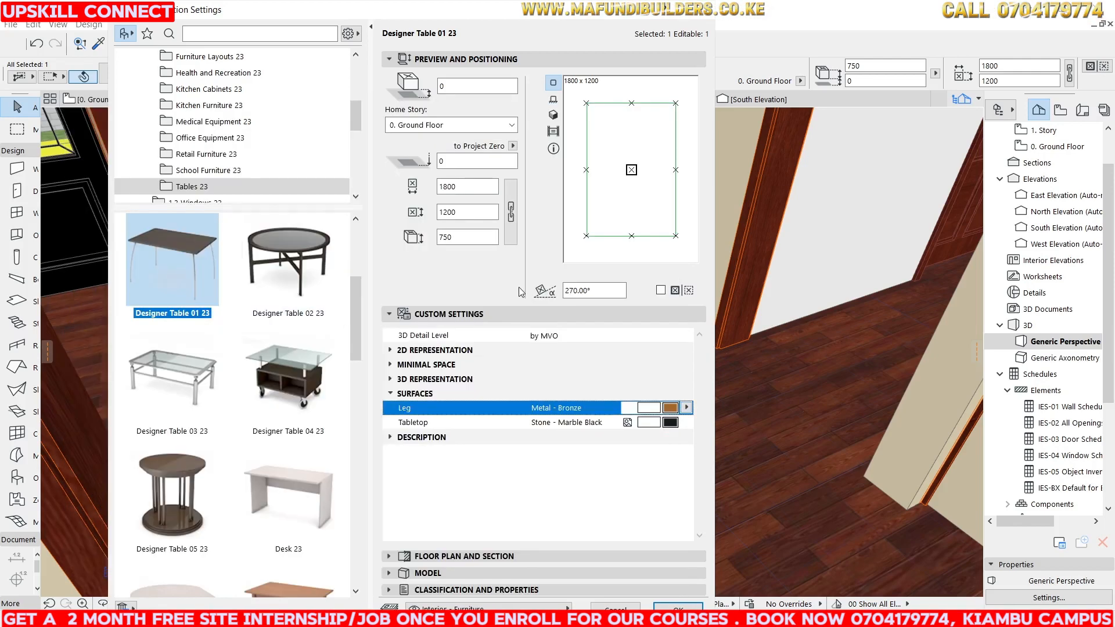
key(Return)
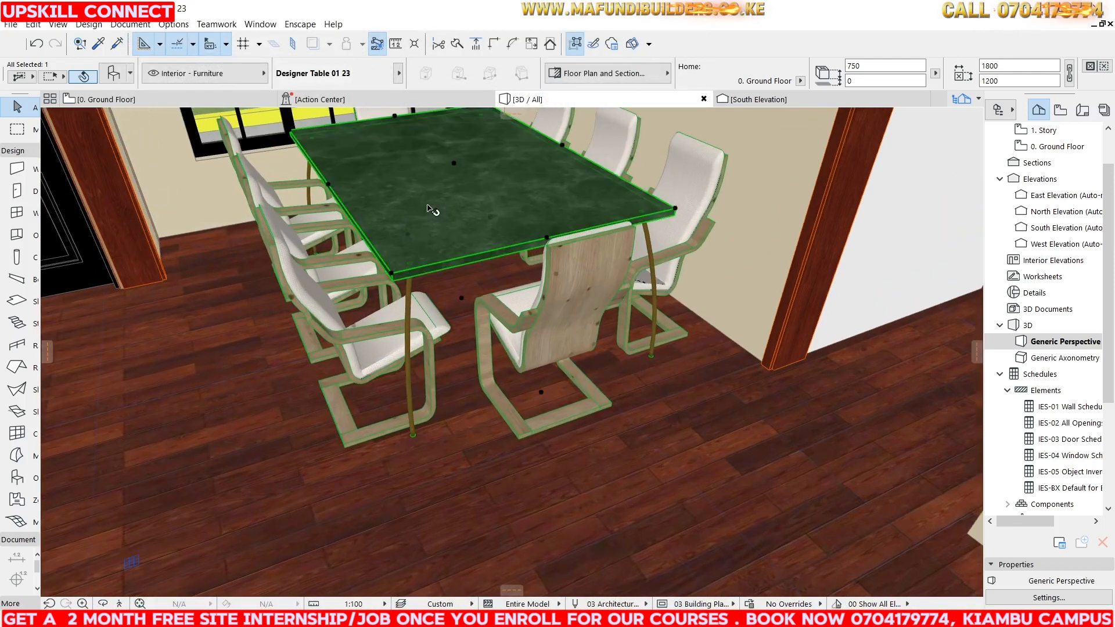
Review the dining table's minimal space and 3D representation settings.
right_click(427, 207)
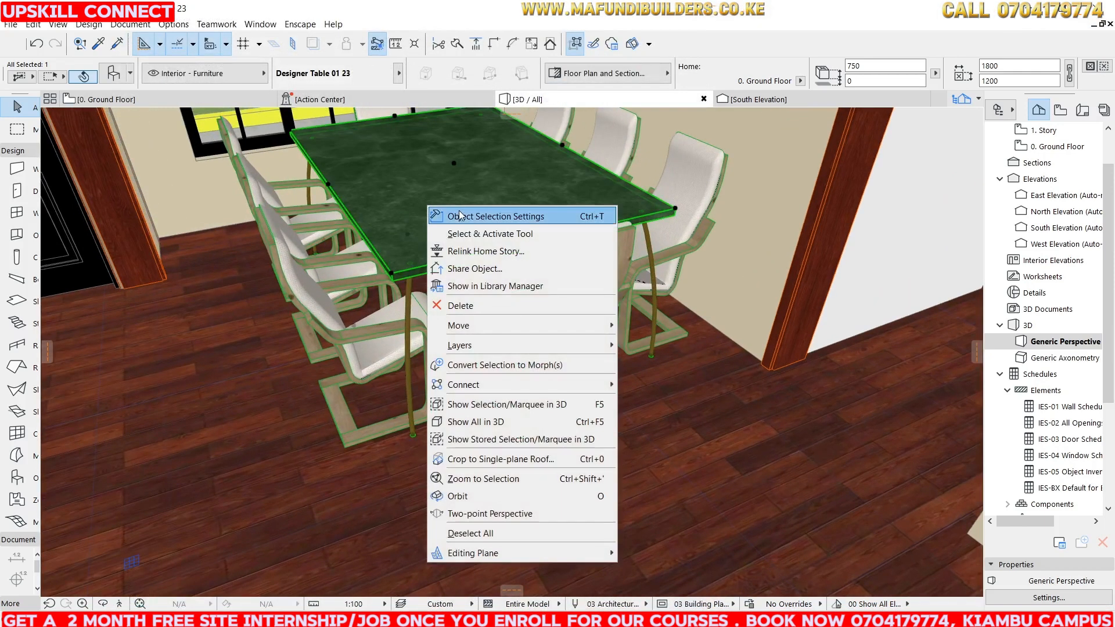
click(459, 215)
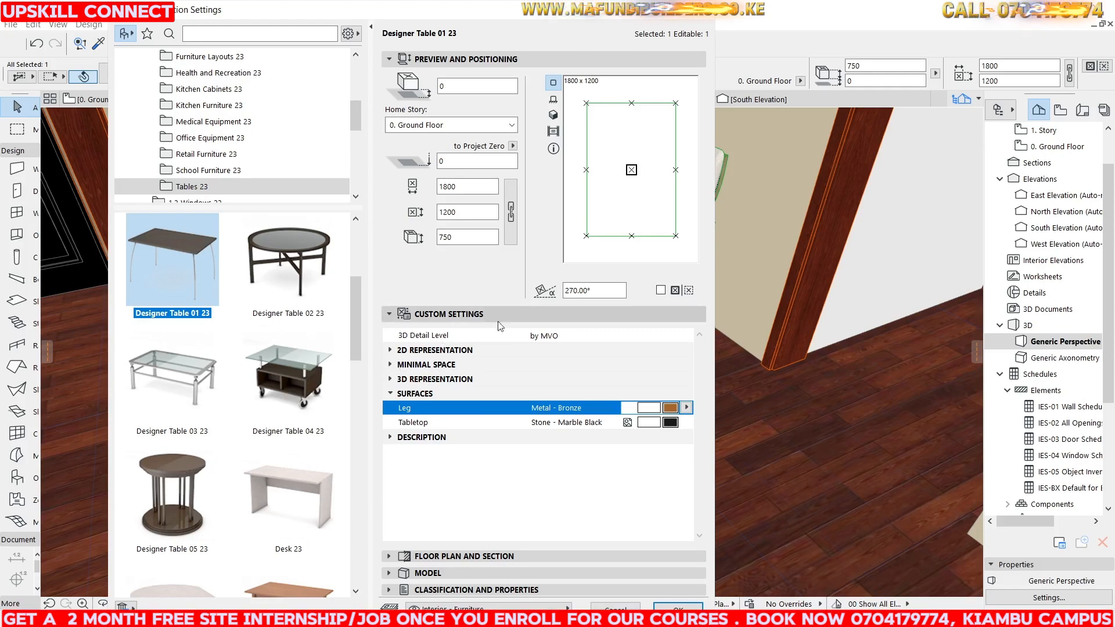
click(551, 335)
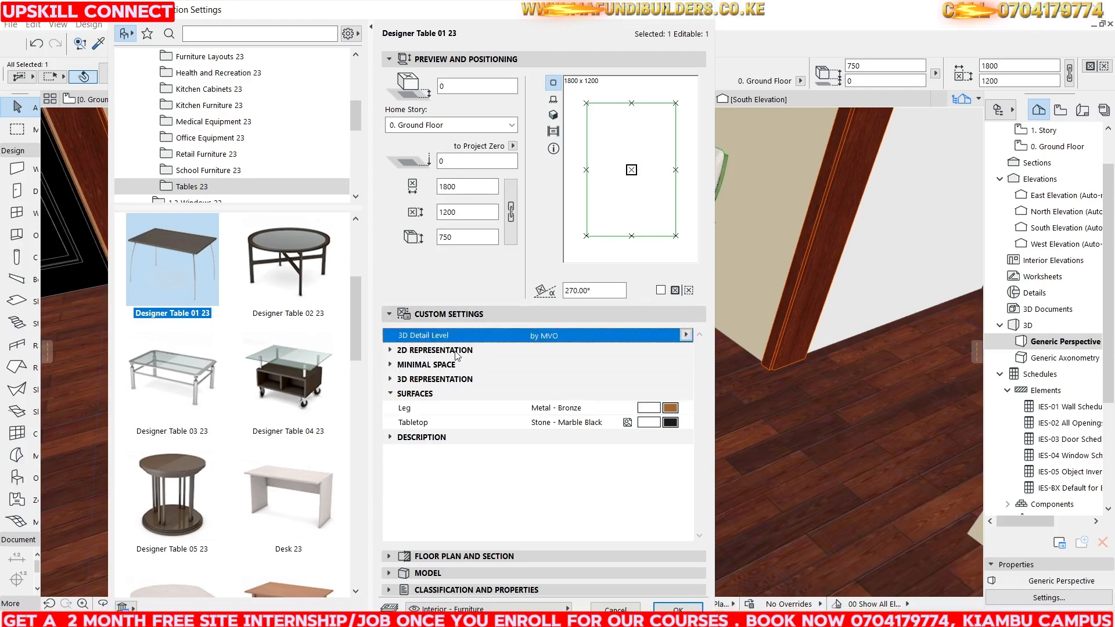
click(435, 380)
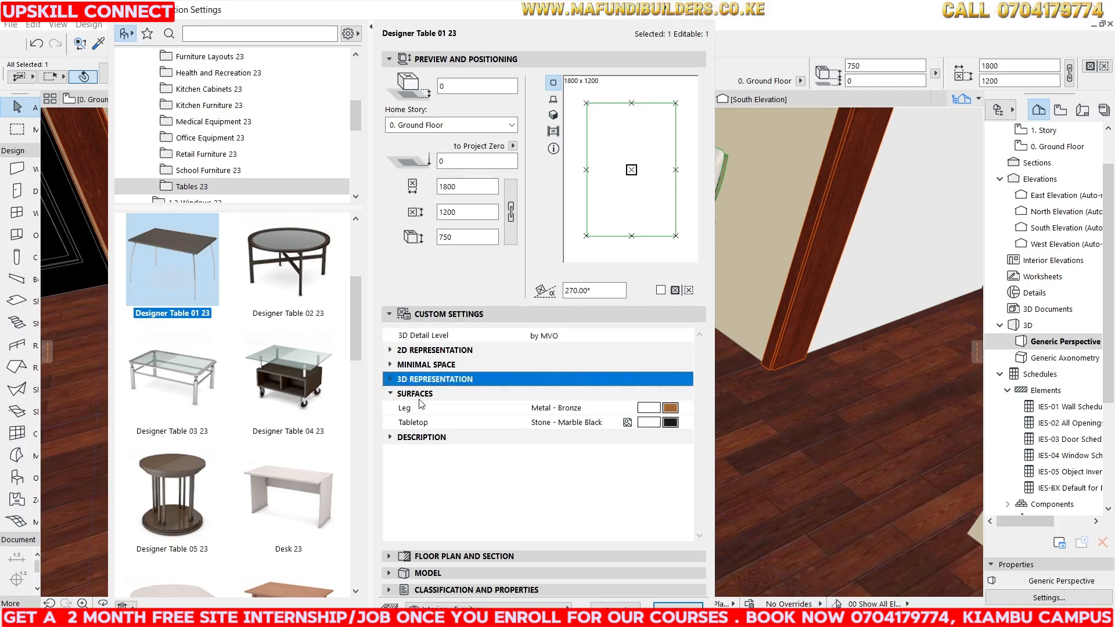
click(420, 365)
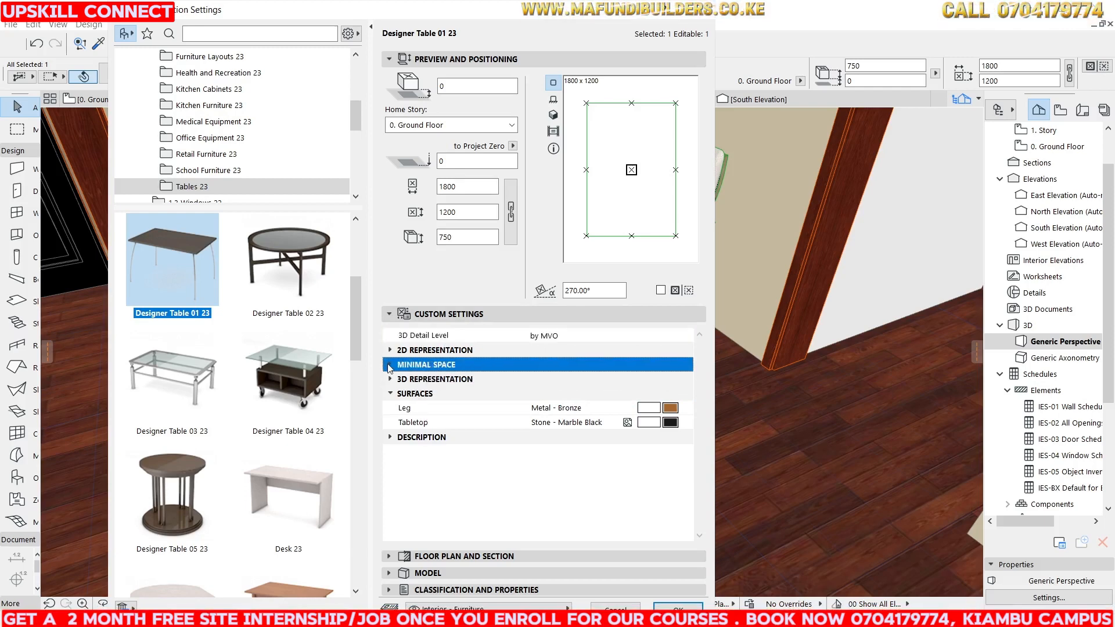
click(389, 365)
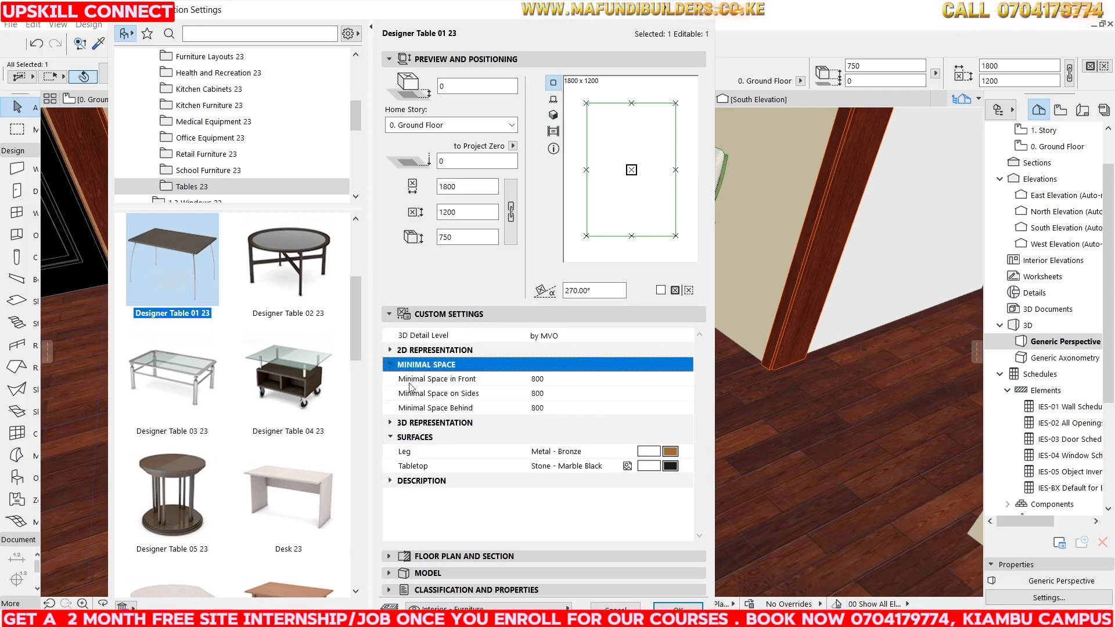
click(392, 423)
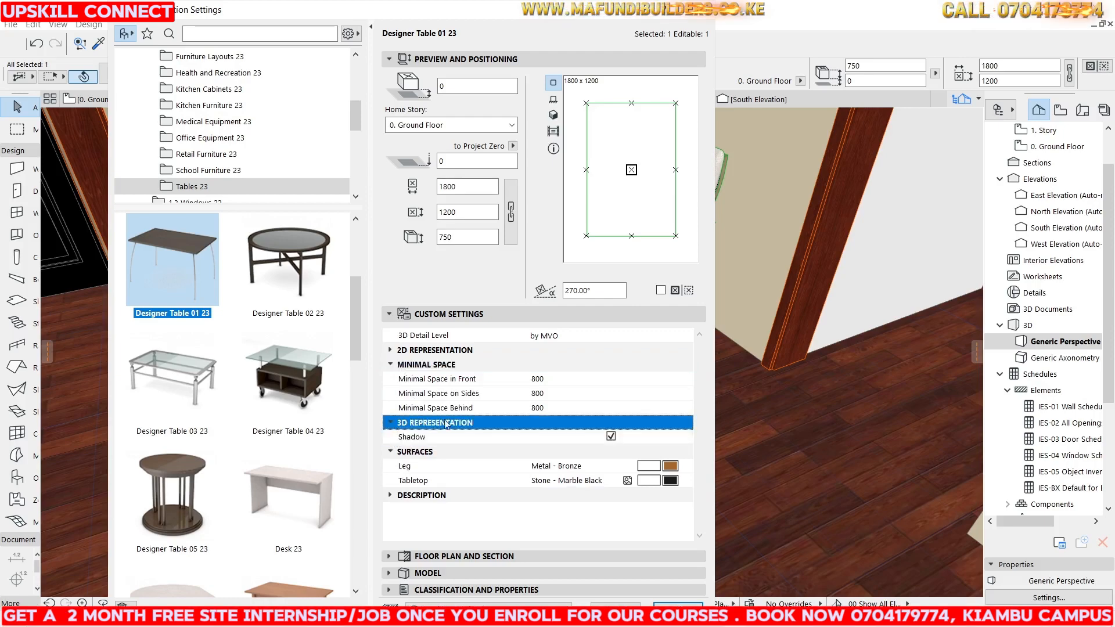
key(Return)
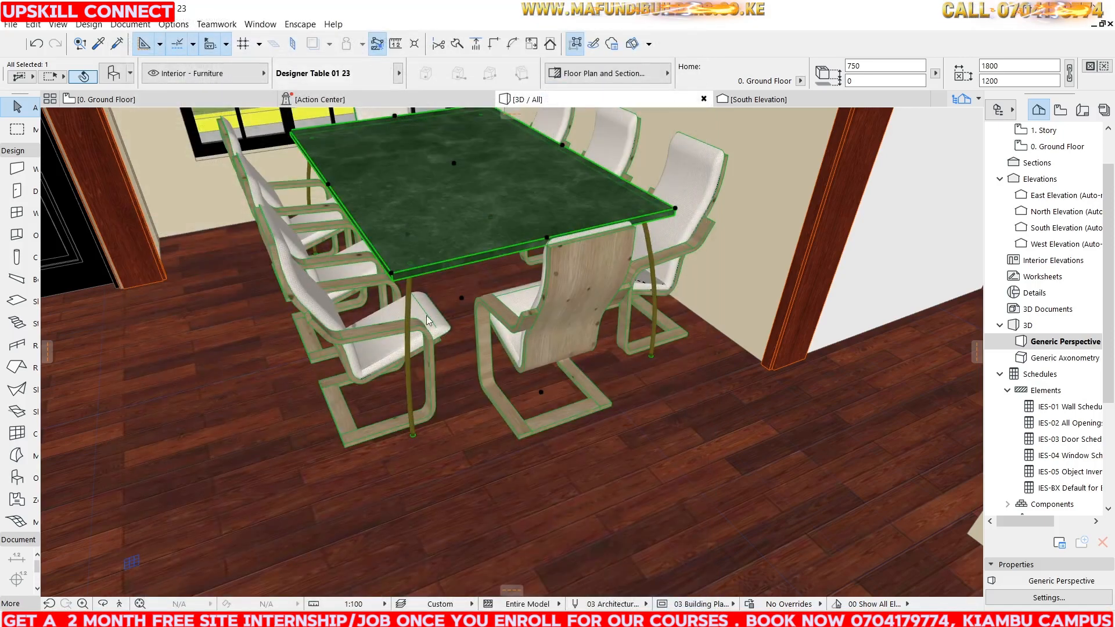
key(Escape)
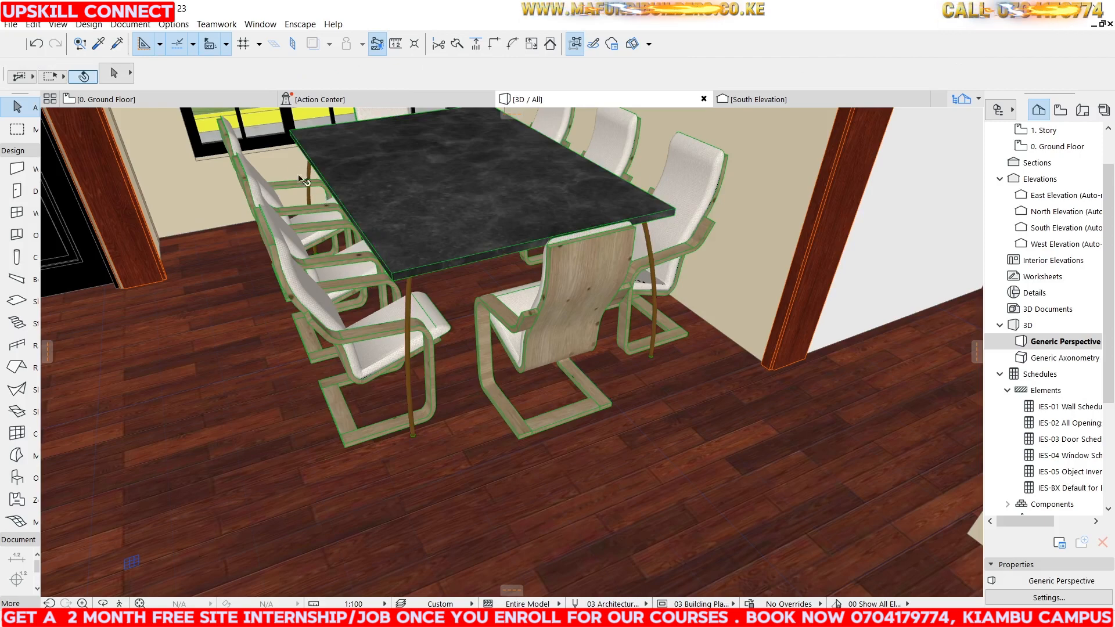
Select all eight armchairs and set their frame surface to Wood - Mahogany Vertical.
click(553, 273)
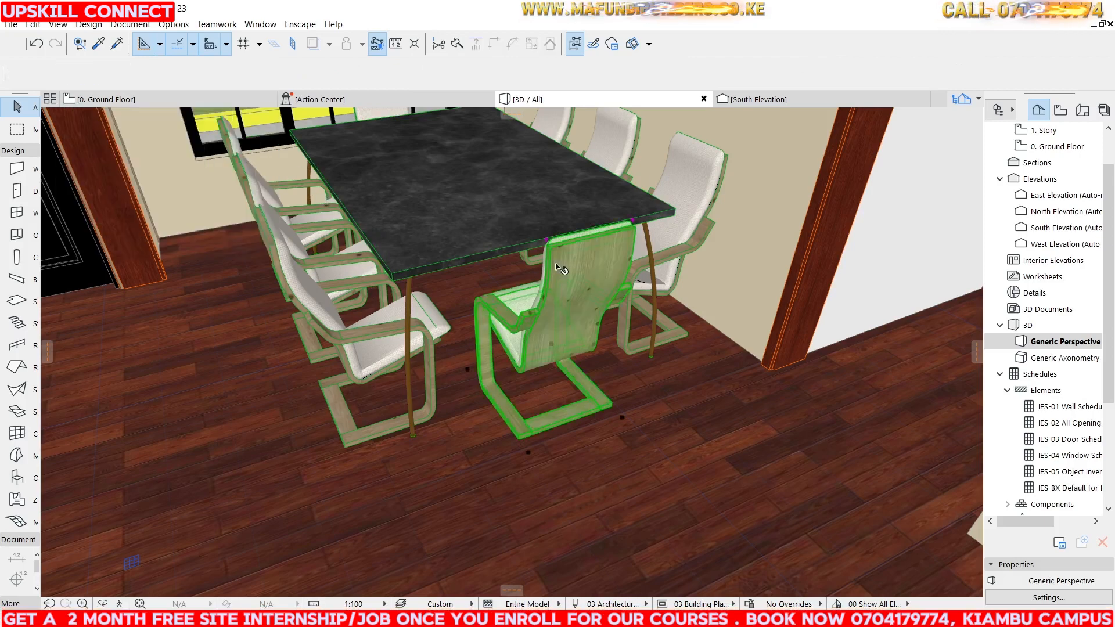
shift+click(684, 192)
shift+click(618, 146)
shift+click(533, 137)
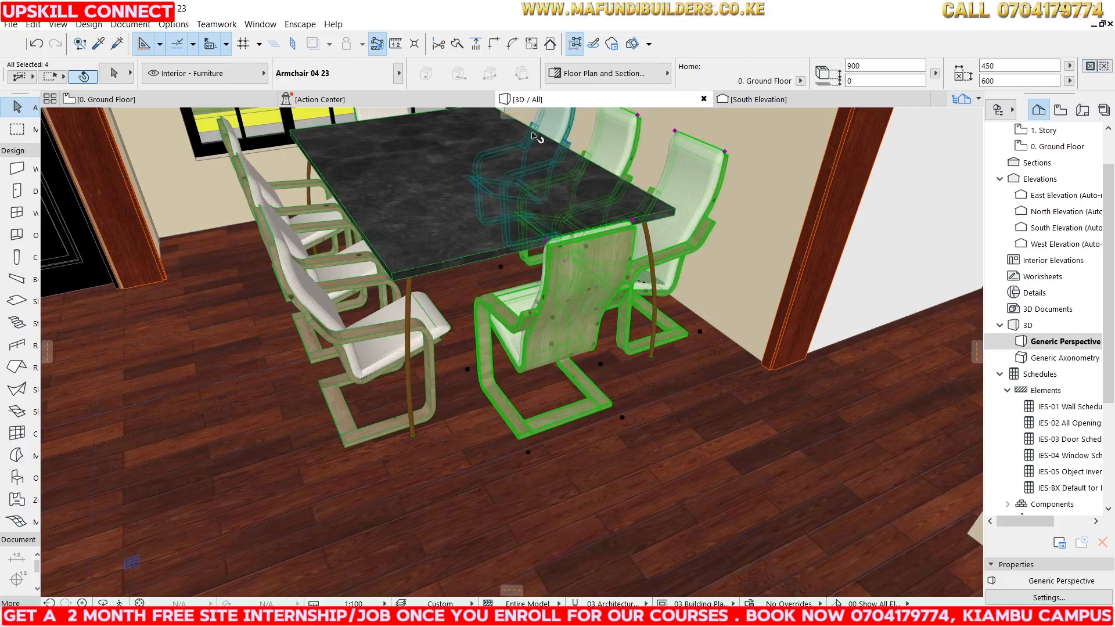
shift+click(241, 150)
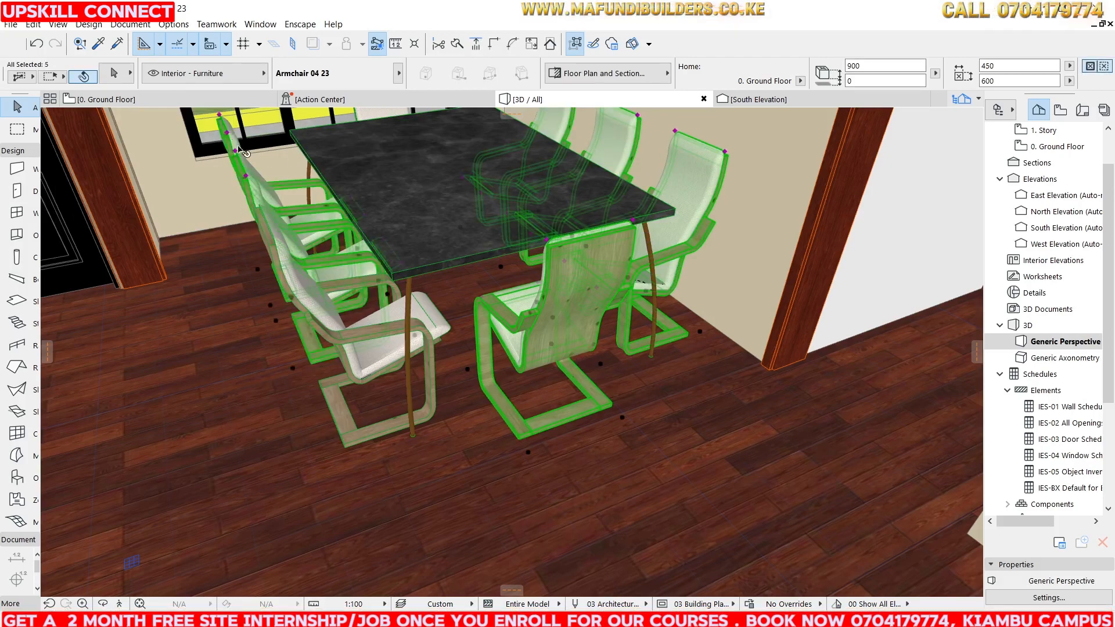
shift+click(340, 265)
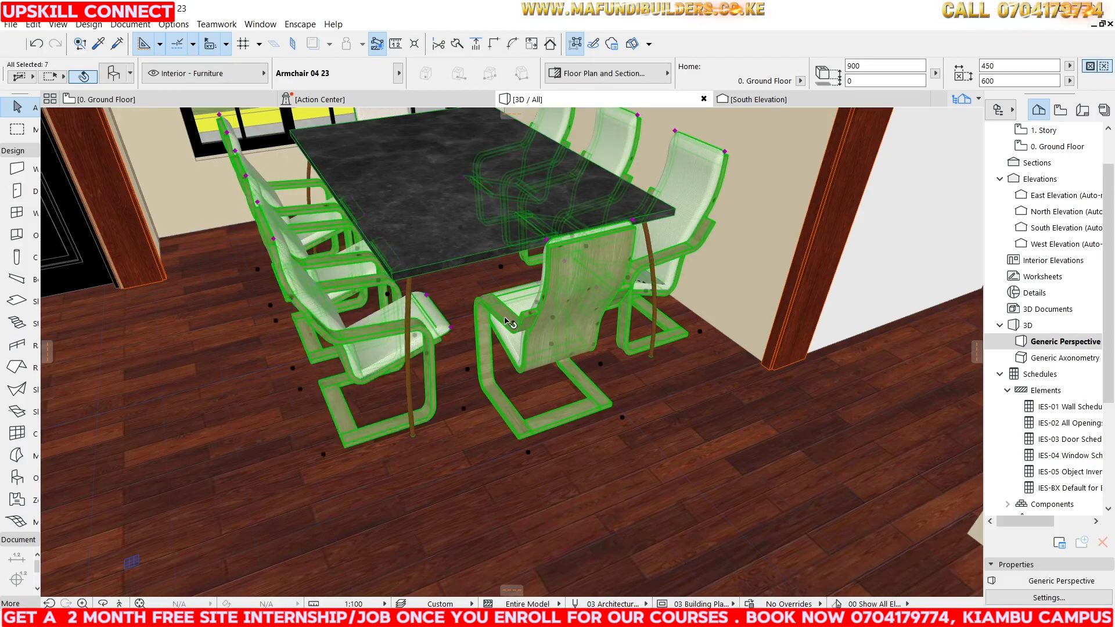
scroll(464, 368, down, 1)
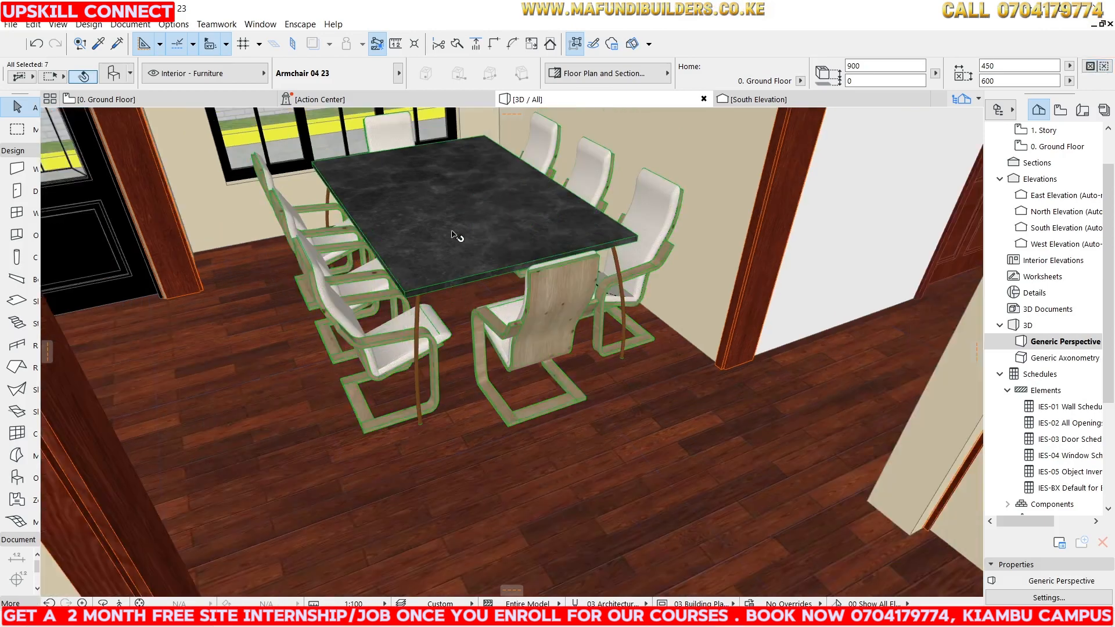
shift+click(397, 127)
right_click(395, 123)
click(440, 135)
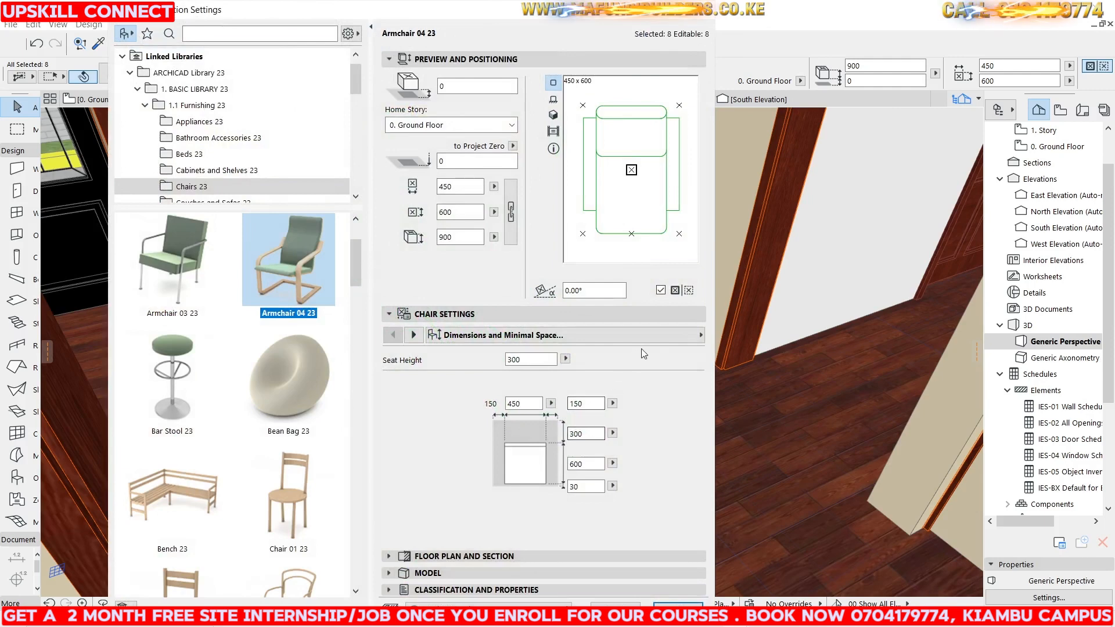
click(674, 332)
click(764, 370)
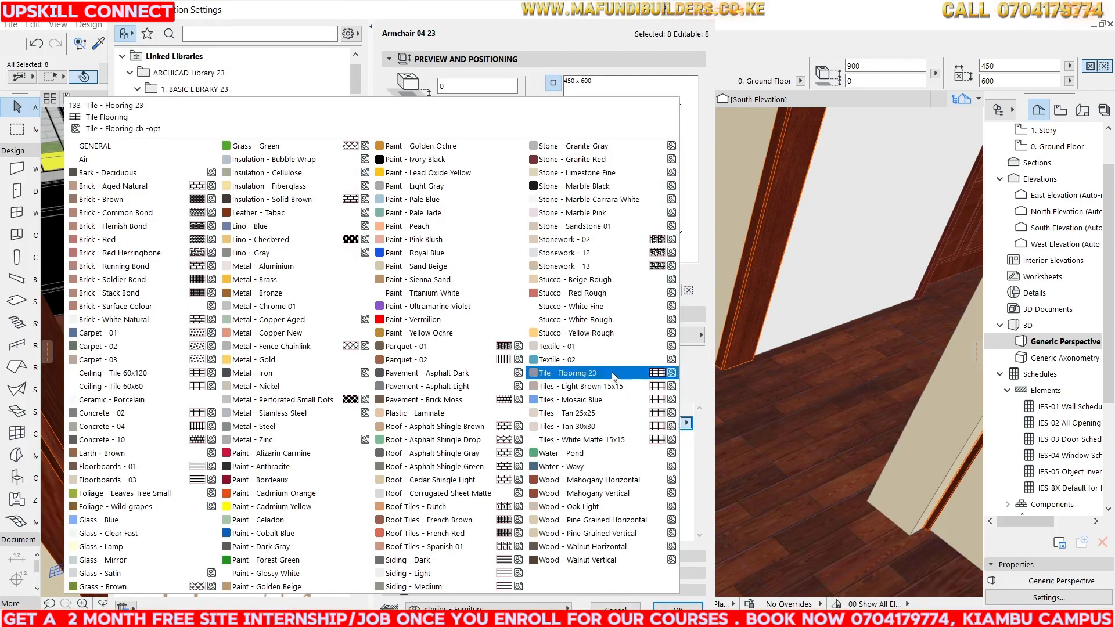
click(587, 493)
click(678, 607)
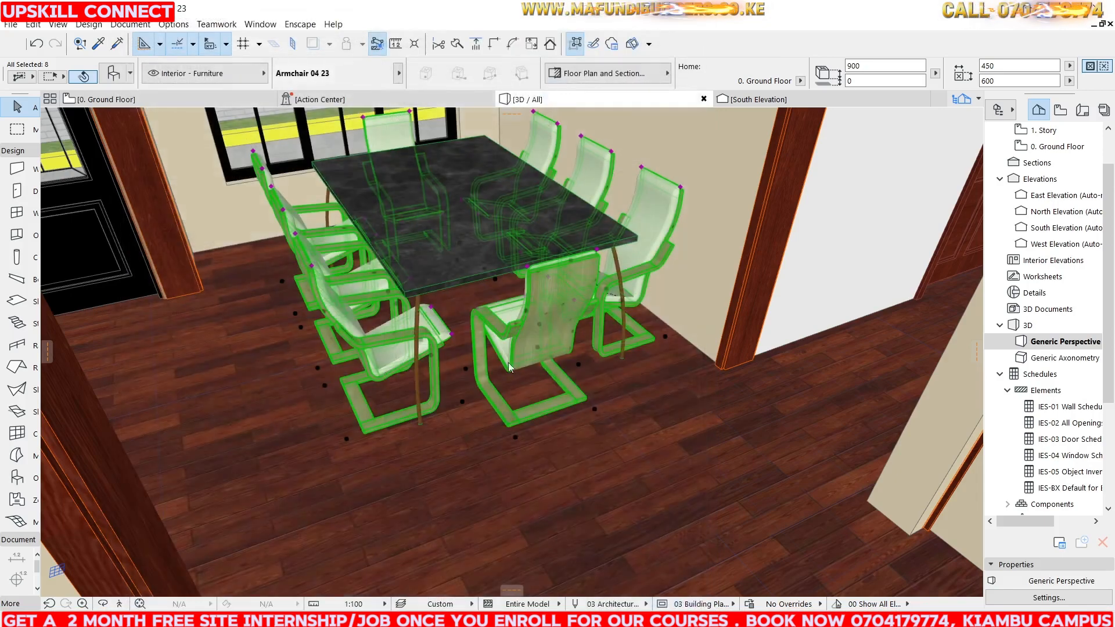
Inspect the dining table and armchairs with their new surfaces in the 3D view.
scroll(500, 267, down, 3)
scroll(511, 245, up, 10)
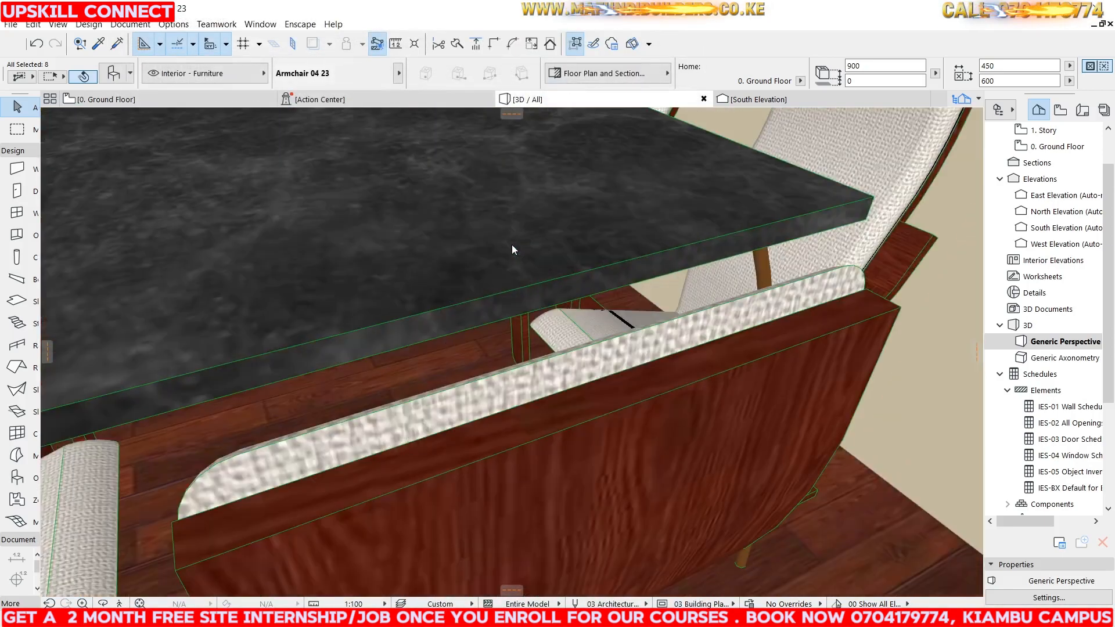
scroll(517, 247, down, 10)
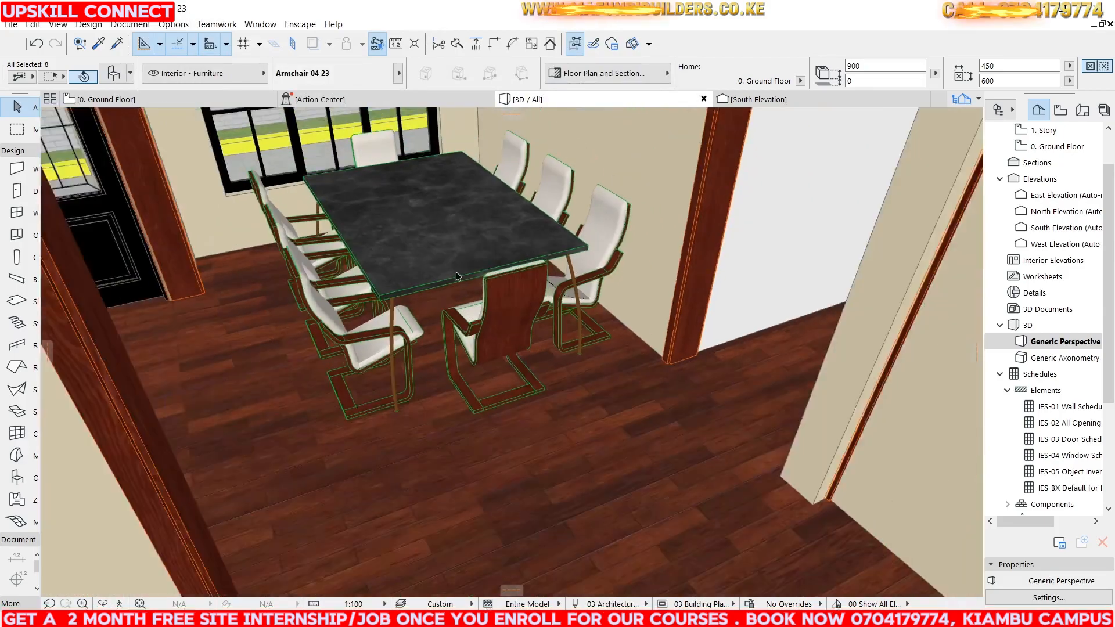
scroll(317, 227, up, 3)
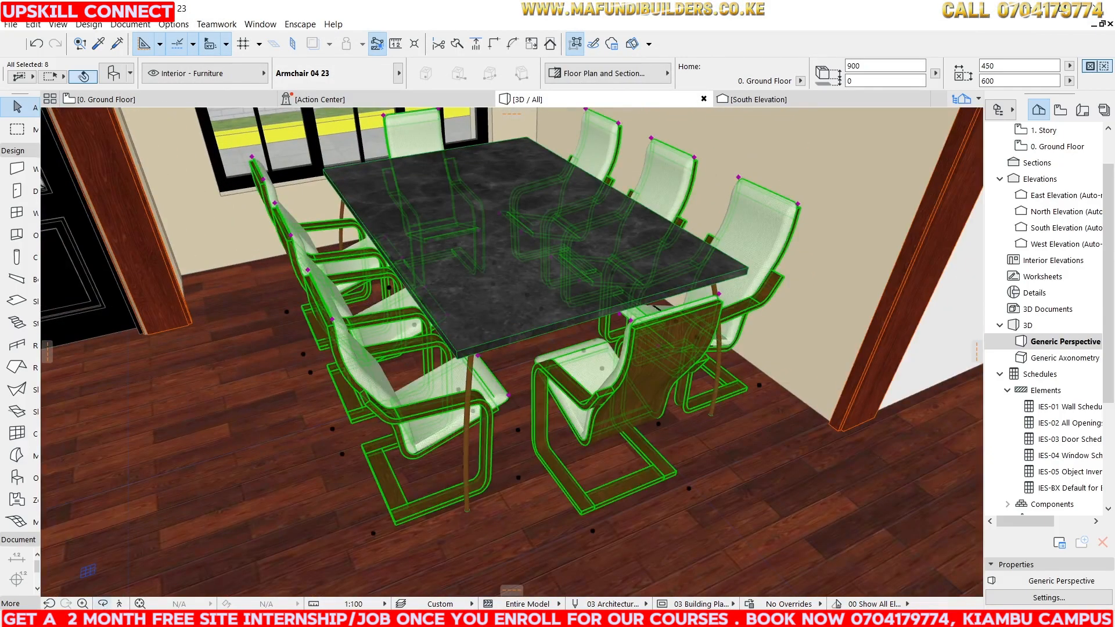
drag(638, 305, 471, 172)
shift+middle_drag(471, 172, 432, 243)
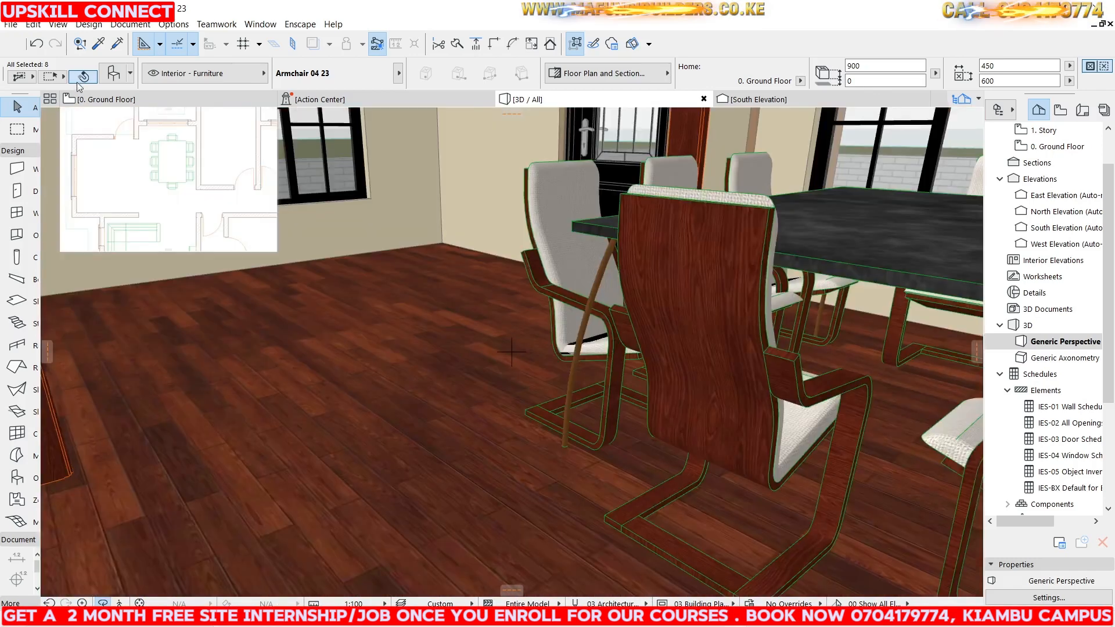
Switch to the ground floor plan, open the object default settings, and browse the library's Beds and Furniture Layouts folders.
click(104, 99)
scroll(408, 221, down, 3)
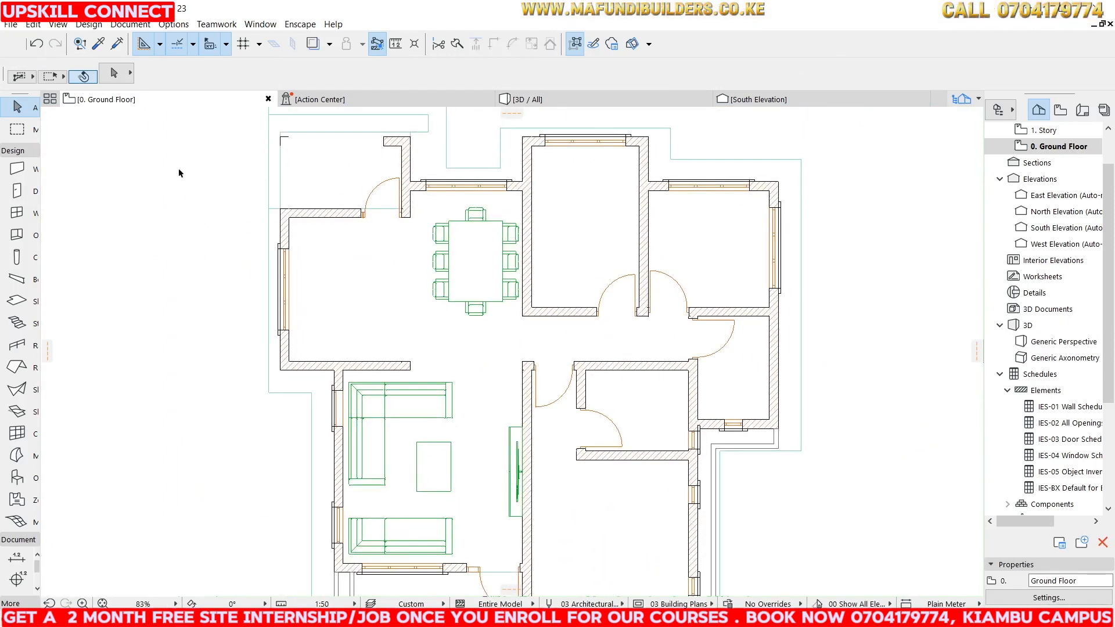
scroll(480, 427, up, 2)
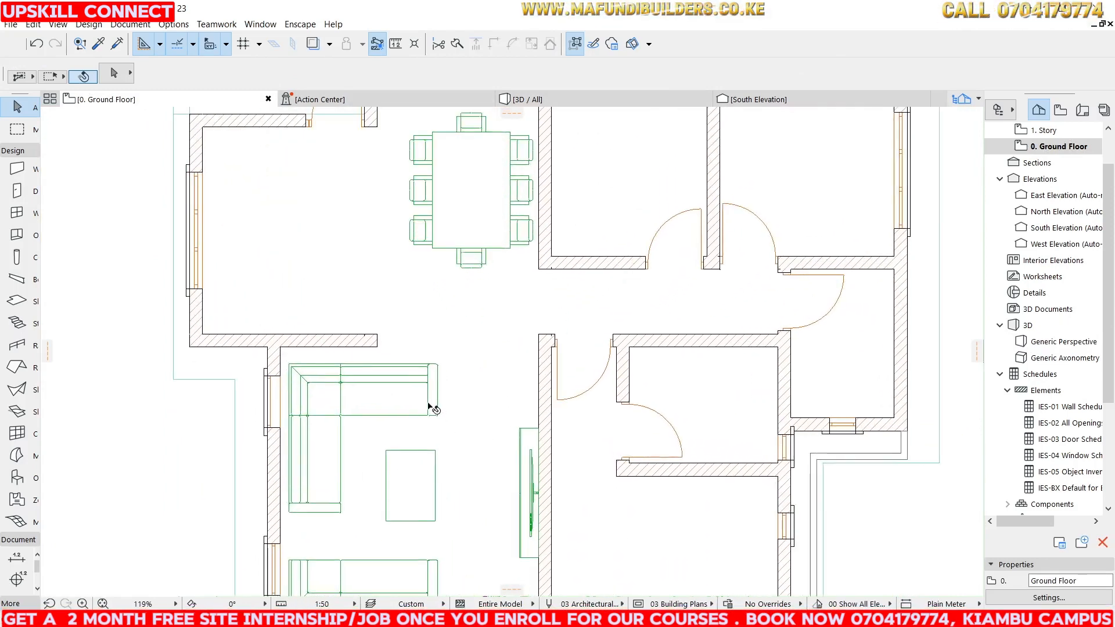
scroll(461, 395, down, 2)
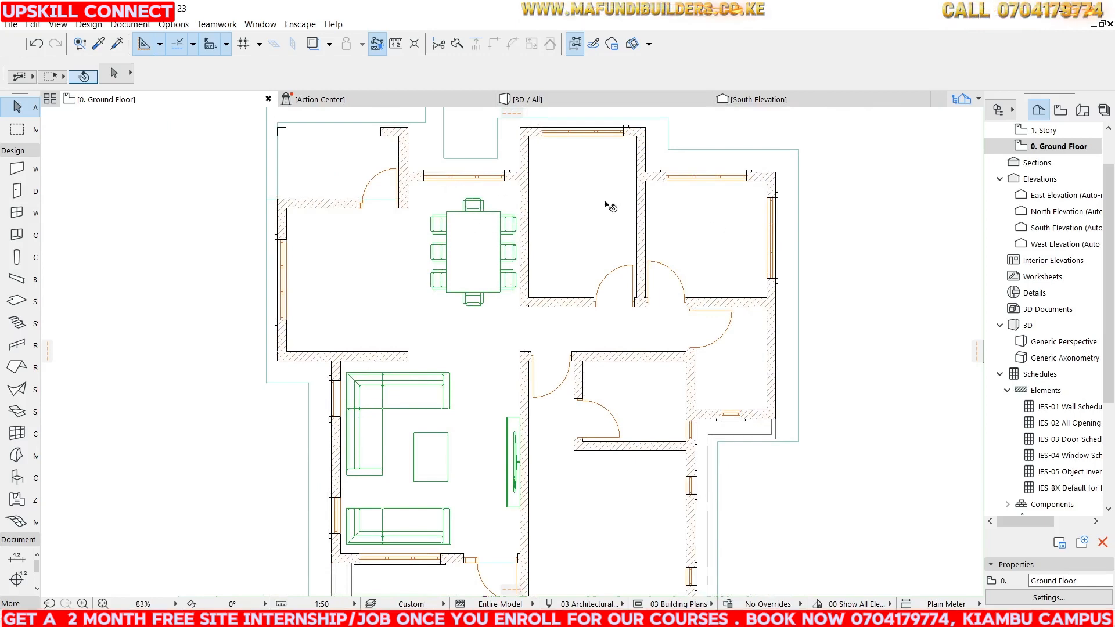
double_click(18, 487)
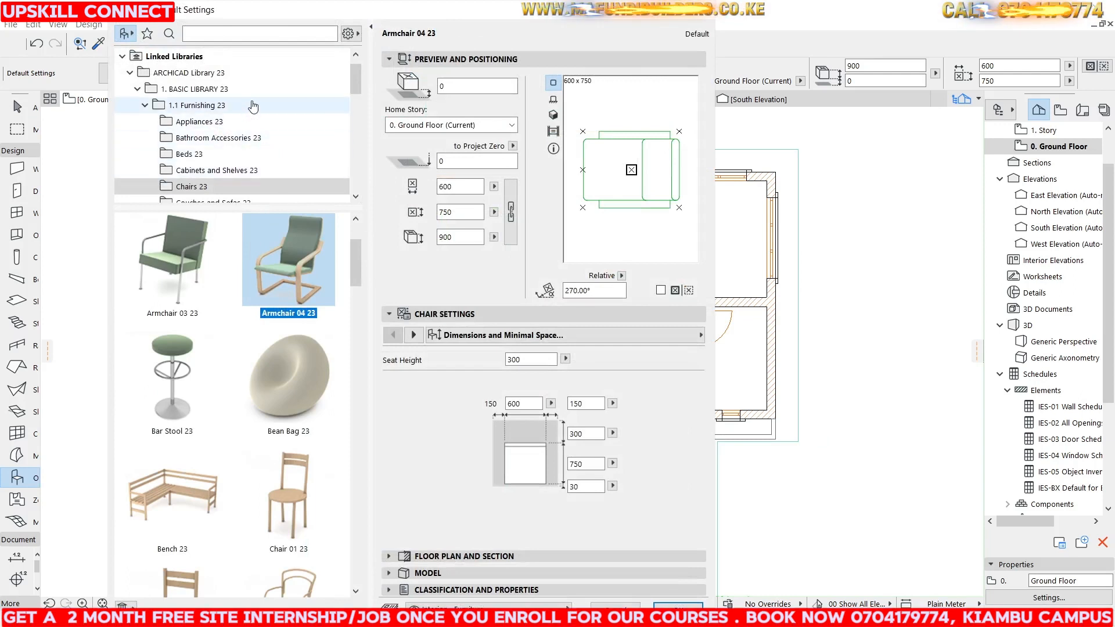
scroll(250, 111, down, 1)
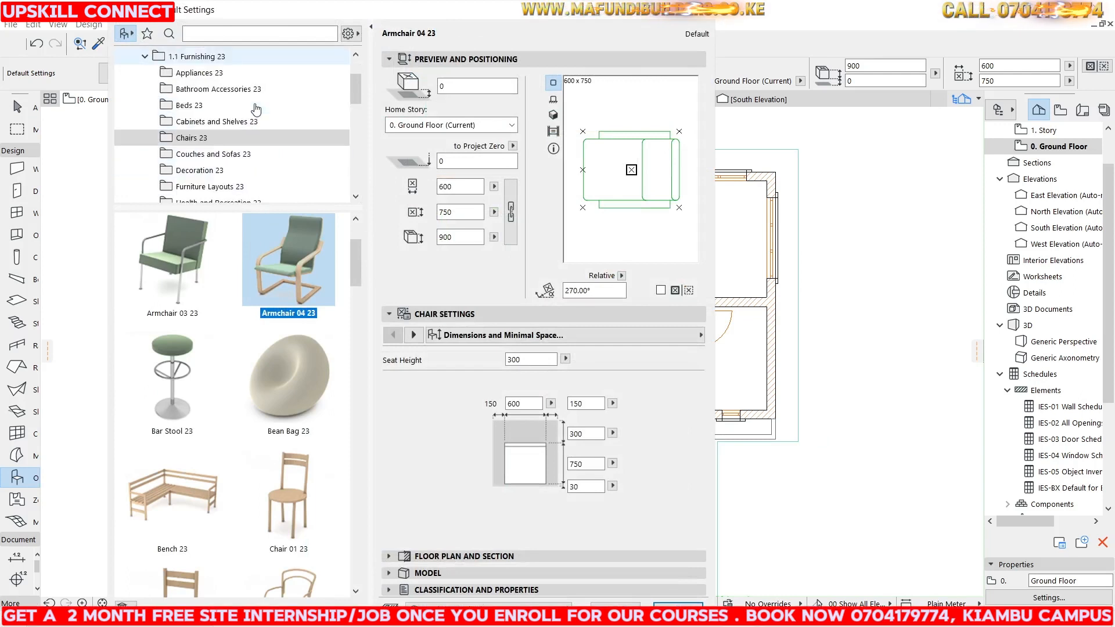
click(216, 107)
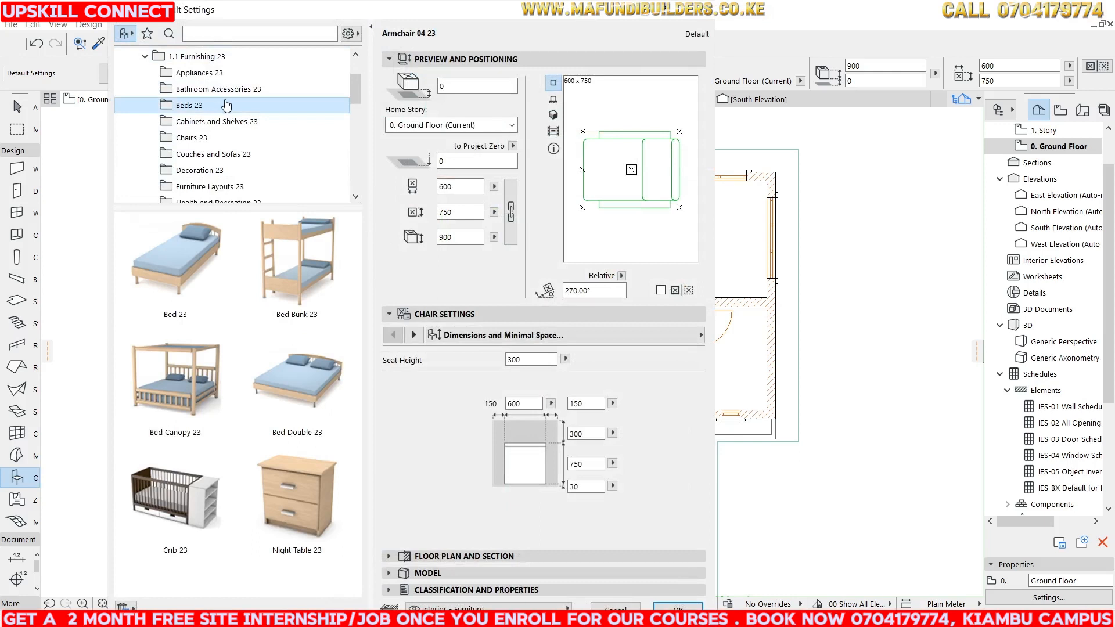
scroll(232, 169, down, 1)
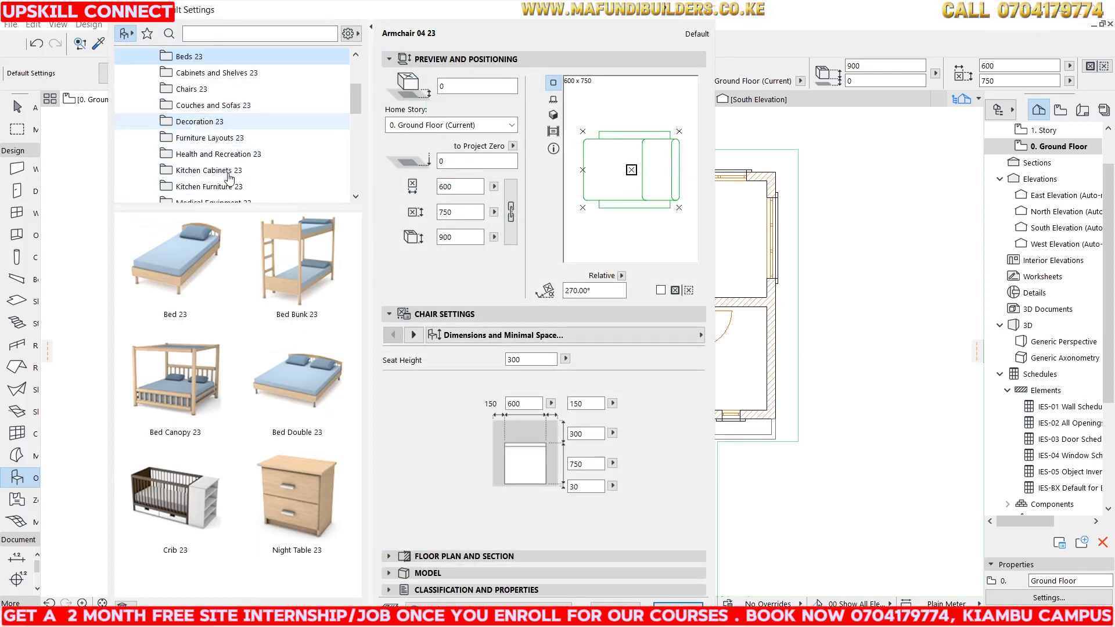
scroll(207, 87, up, 1)
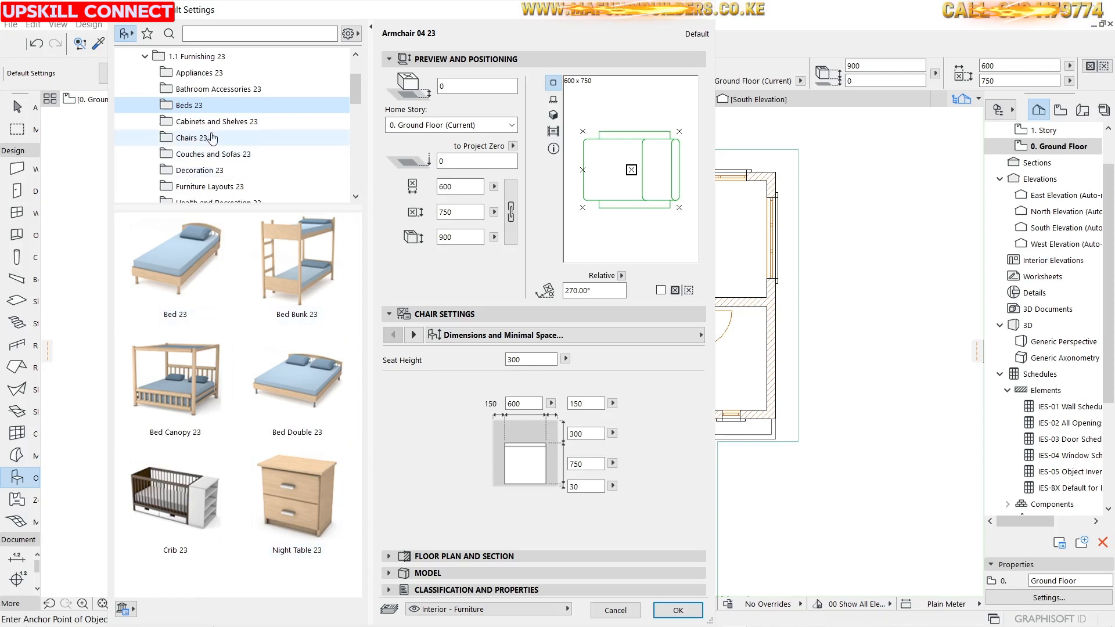
scroll(235, 158, down, 1)
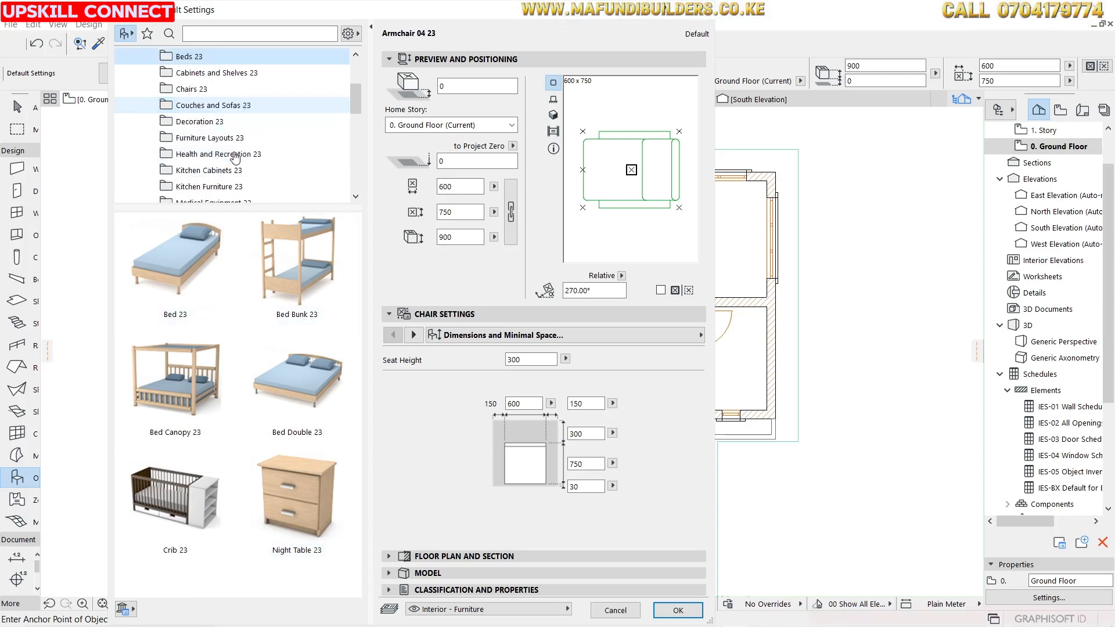
click(204, 138)
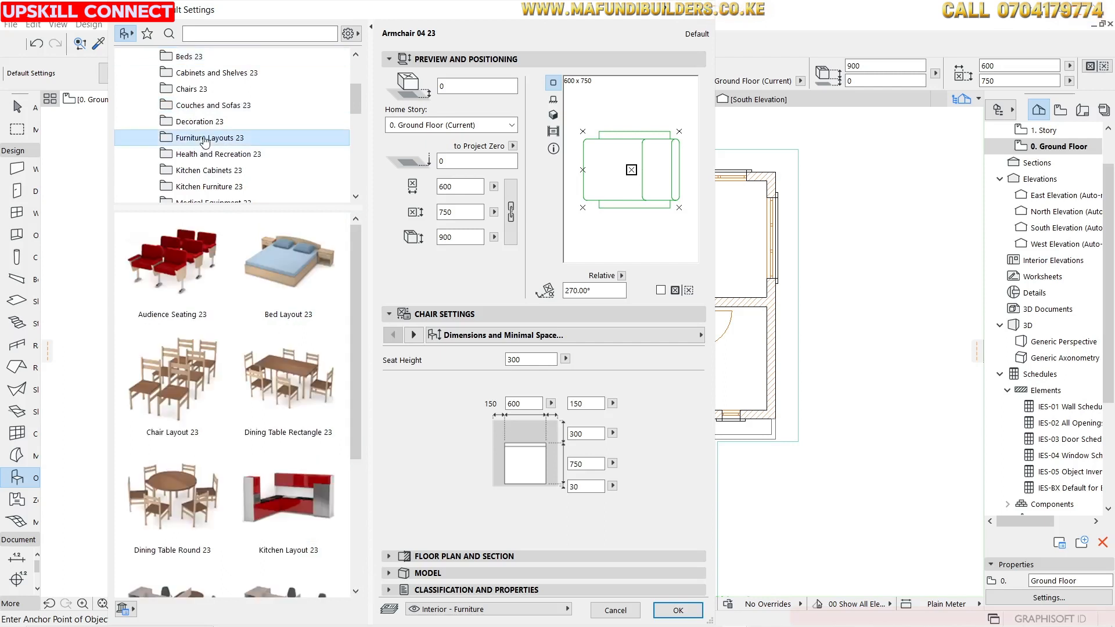
Choose the Bed Layout 23 object with a 270° orientation and confirm the object settings.
click(296, 276)
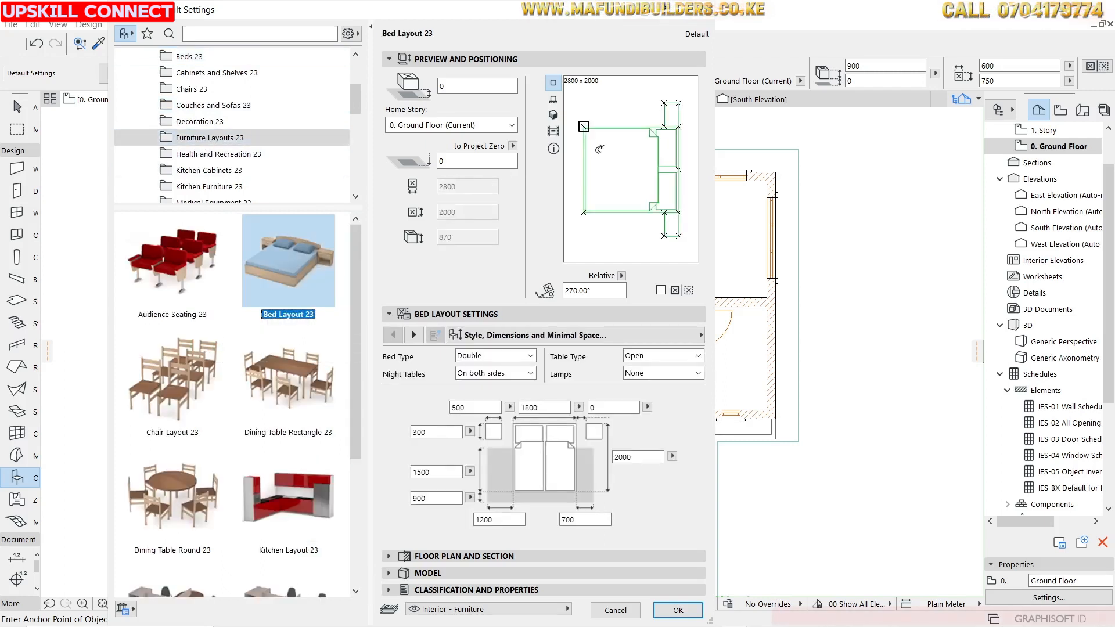
drag(685, 140, 674, 135)
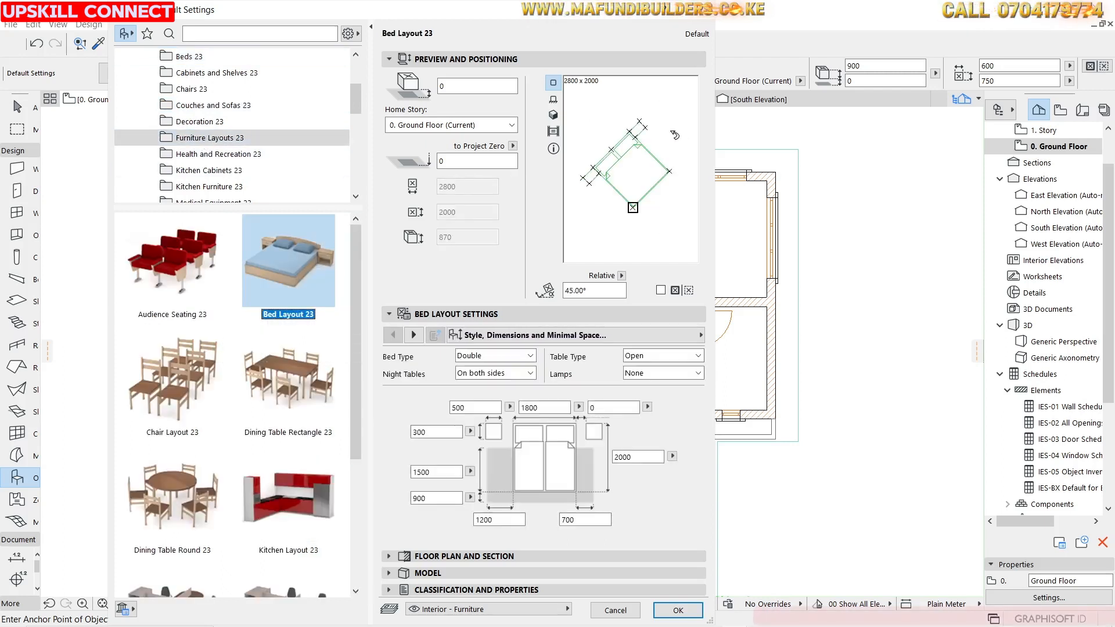
click(668, 128)
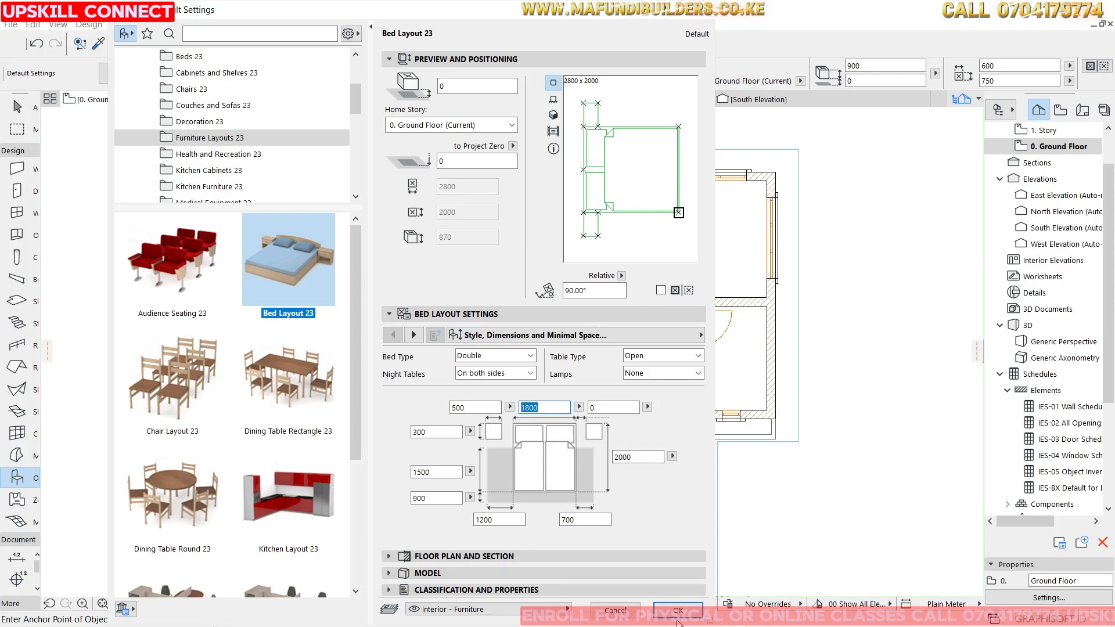
click(613, 106)
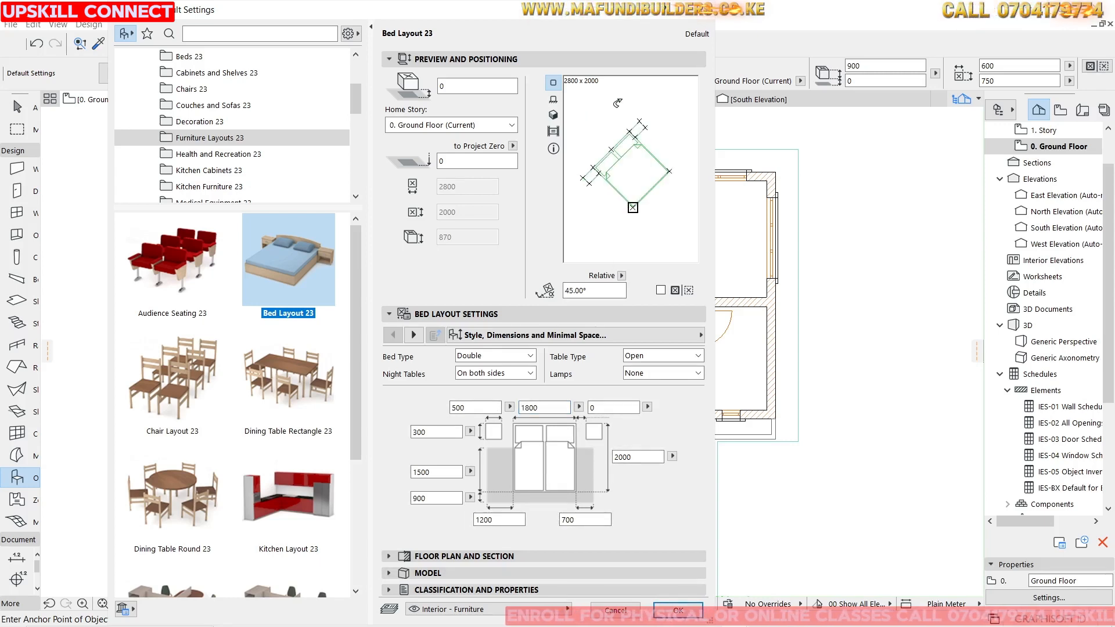
click(621, 104)
click(625, 104)
click(626, 105)
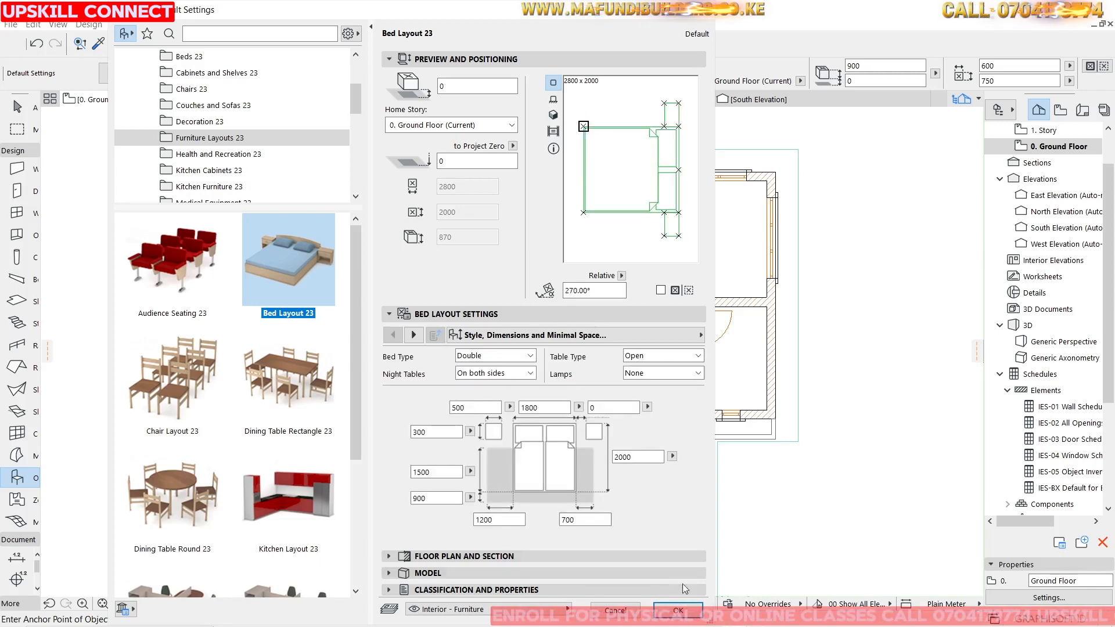
click(678, 611)
Place the bed layout in the lower-right bedroom and shift it into the room.
scroll(644, 420, down, 3)
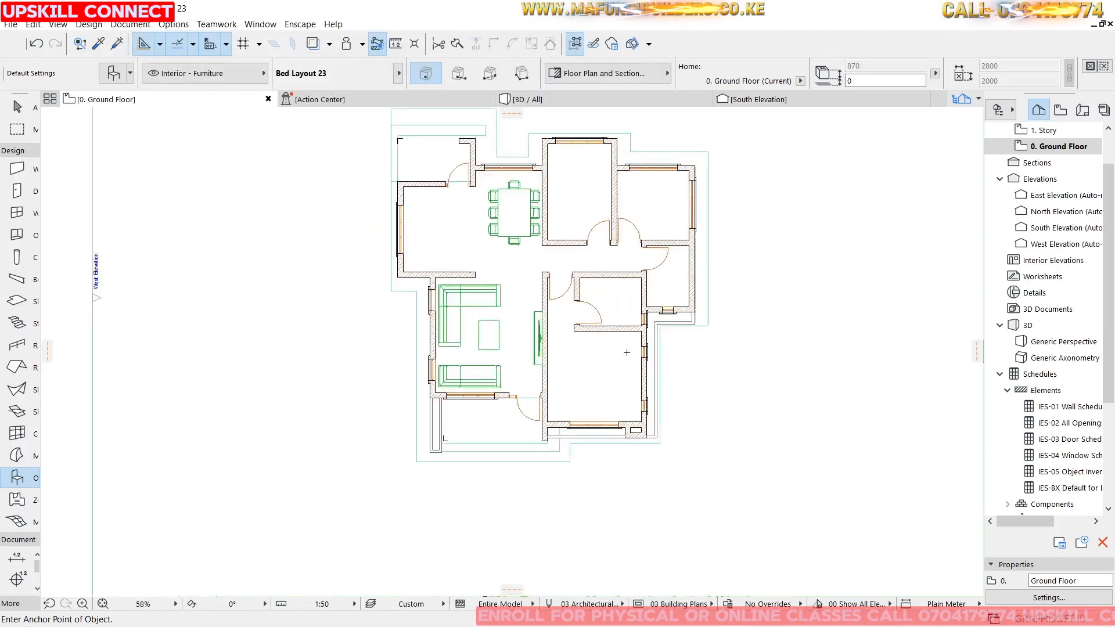
scroll(645, 420, up, 5)
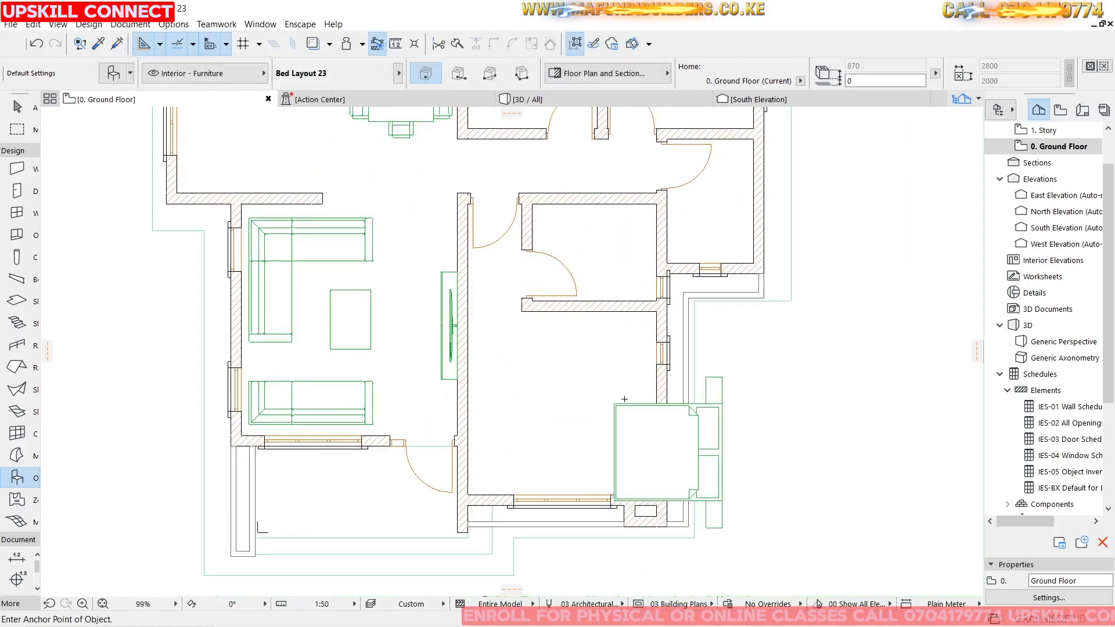
key(Escape)
click(620, 440)
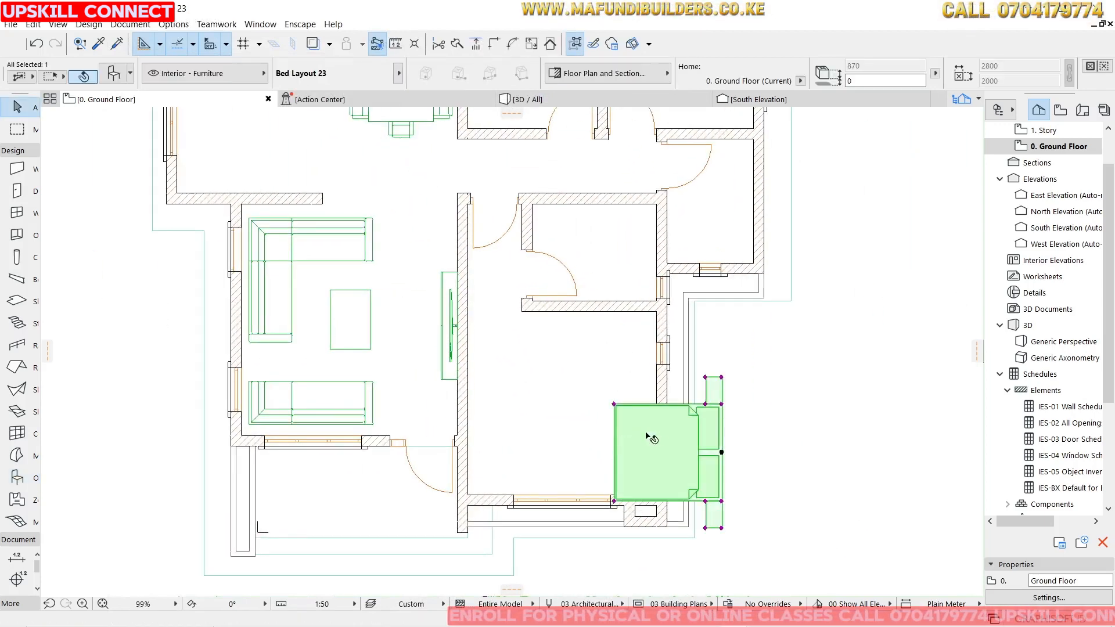
click(646, 434)
click(582, 397)
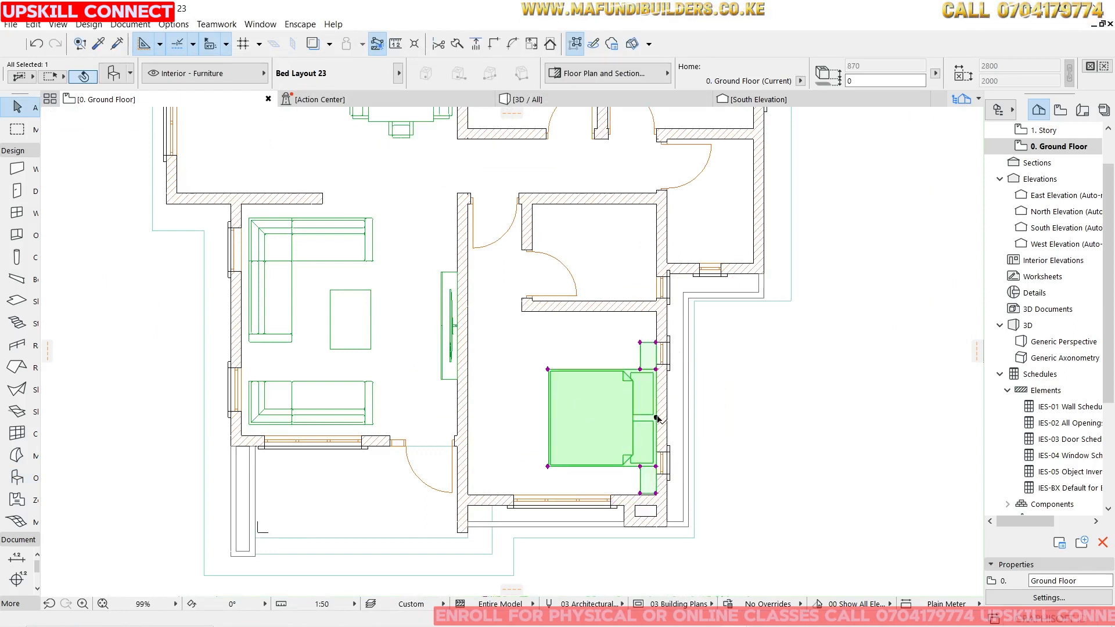
Move the bed layout so its headboard sits against the bedroom's right wall.
key(ctrl+d)
click(655, 418)
click(631, 414)
key(ctrl+d)
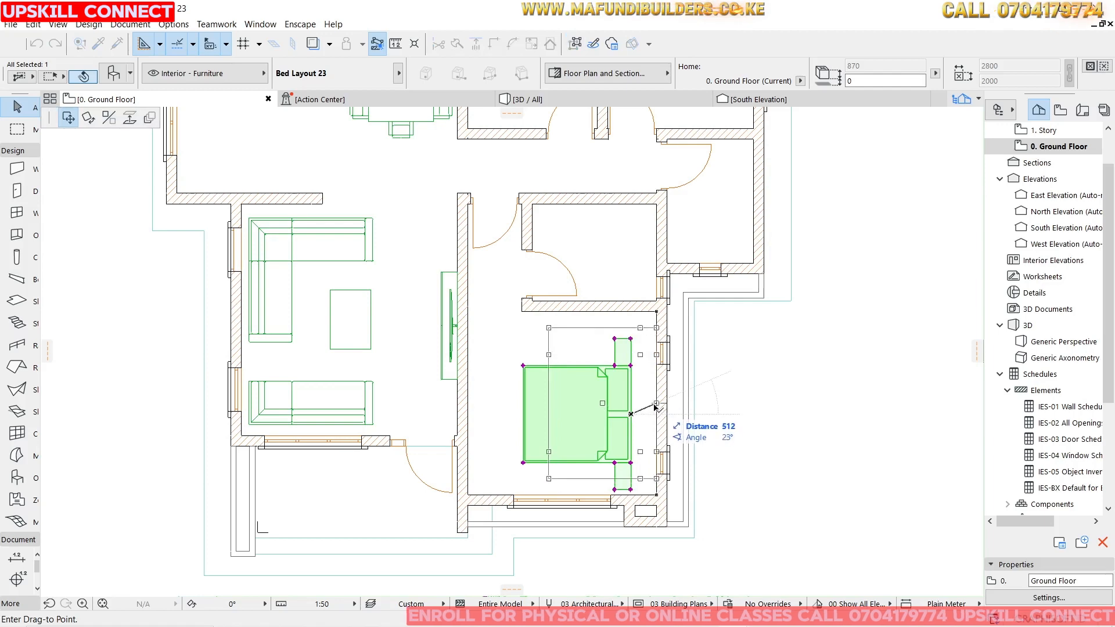
click(657, 414)
key(Escape)
Select the bed layout and set its left night table width to 300.
scroll(587, 418, down, 2)
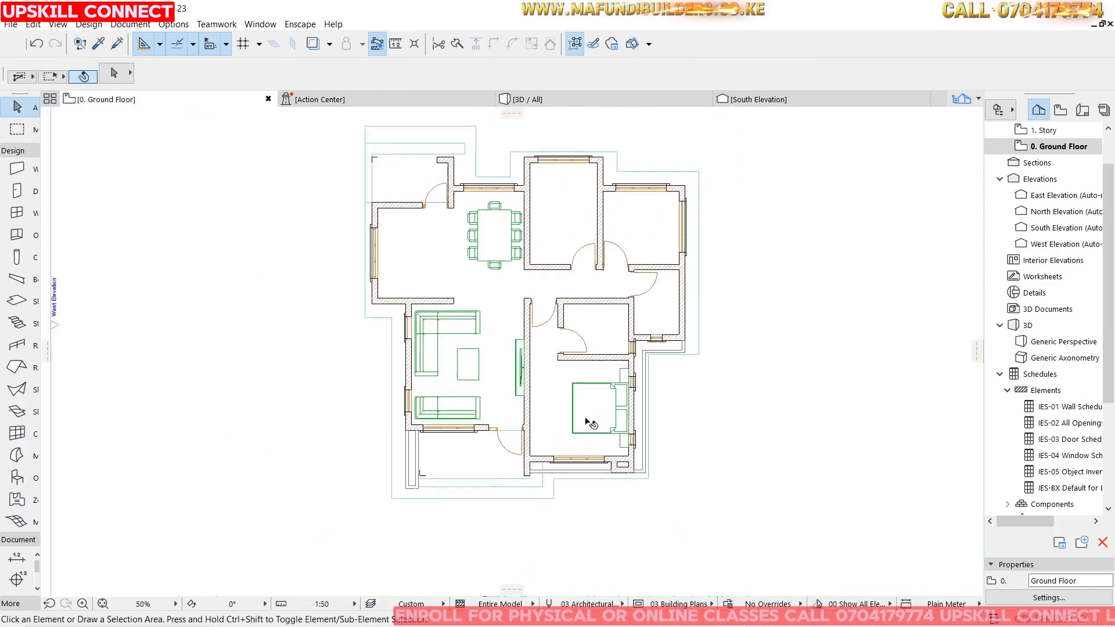
scroll(606, 407, up, 5)
click(614, 391)
right_click(615, 391)
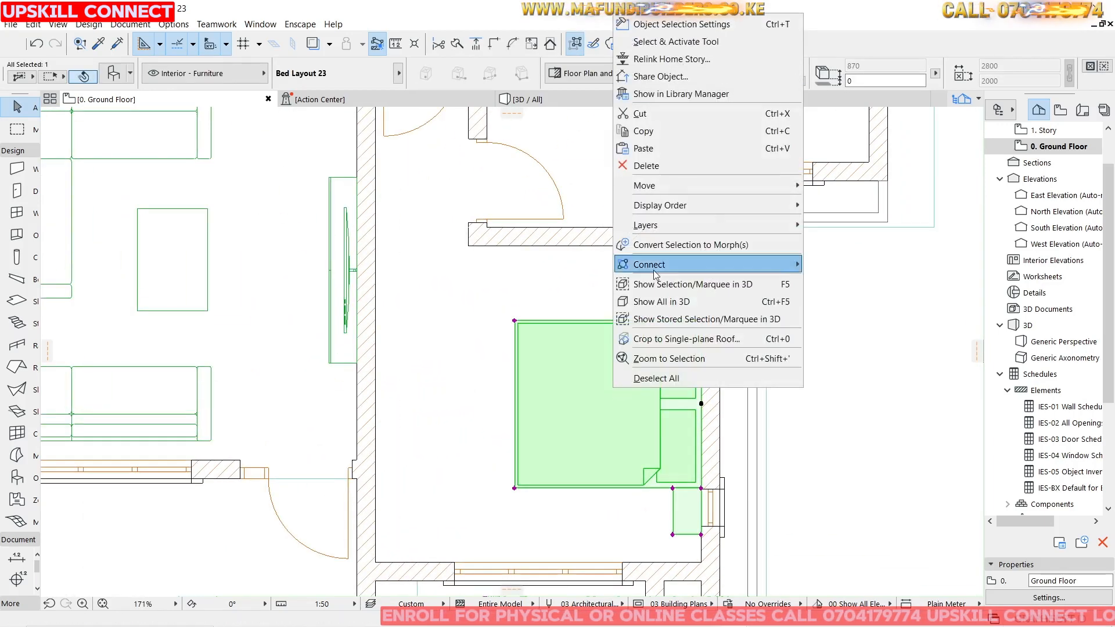
key(Escape)
double_click(675, 284)
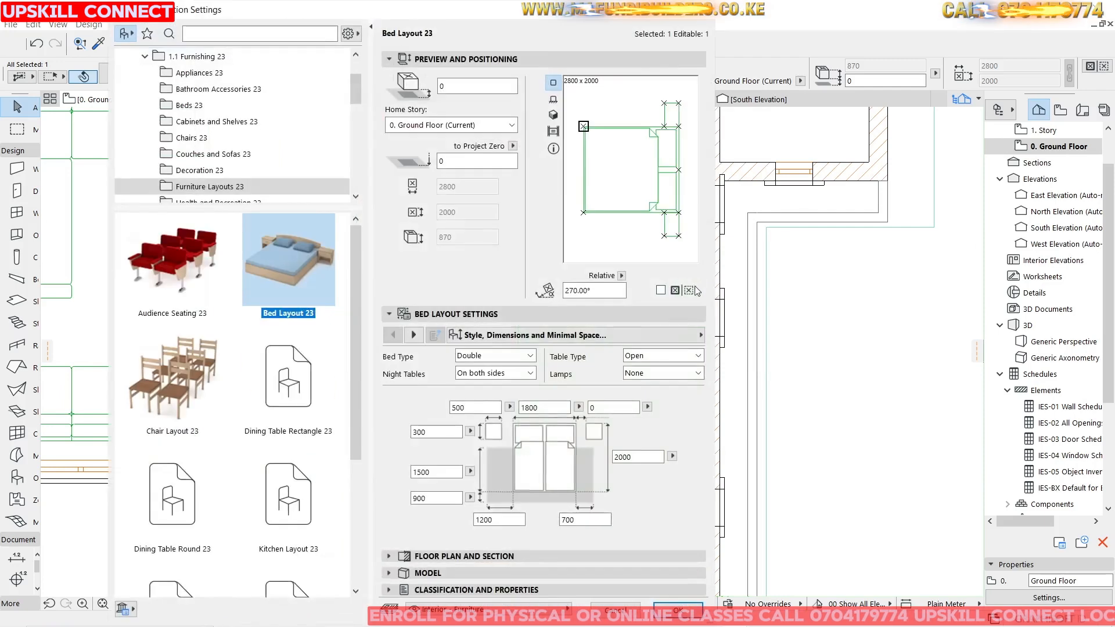
double_click(474, 407)
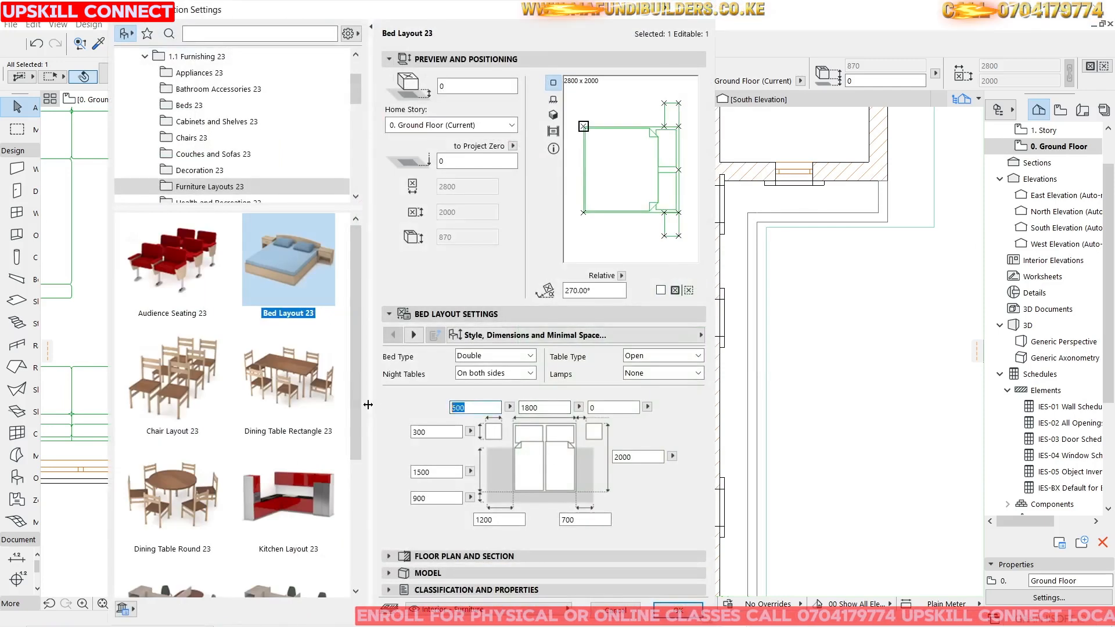
key(Return)
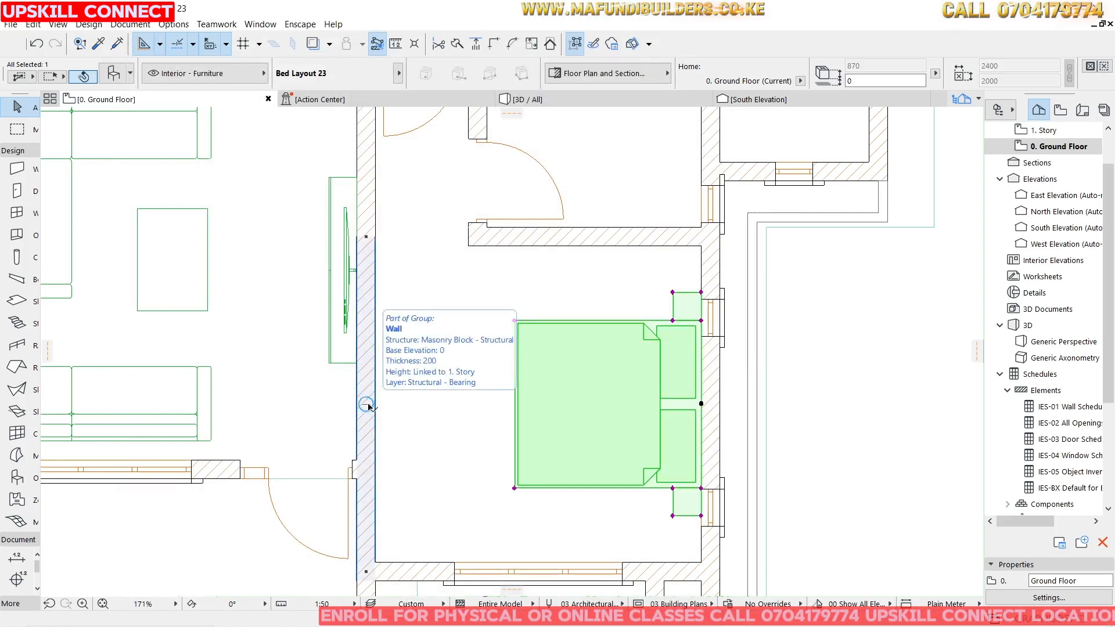
Switch to the 3D view and navigate into the bedroom to inspect the new bed layout.
click(572, 99)
click(687, 423)
shift+middle_drag(688, 423, 657, 364)
scroll(540, 340, down, 15)
scroll(657, 364, up, 12)
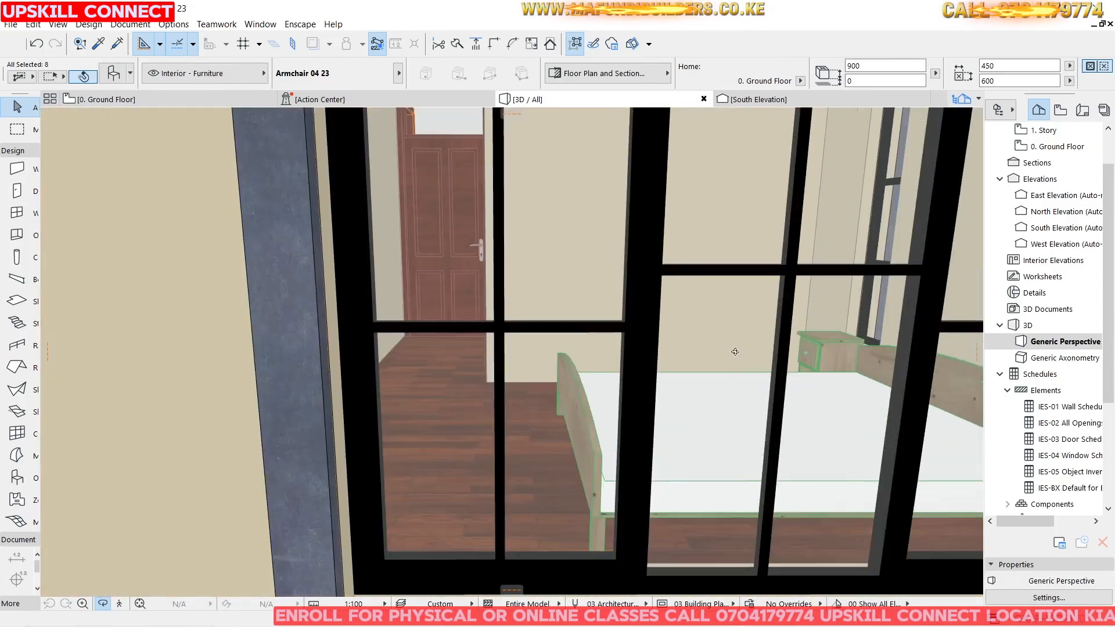
scroll(725, 316, up, 5)
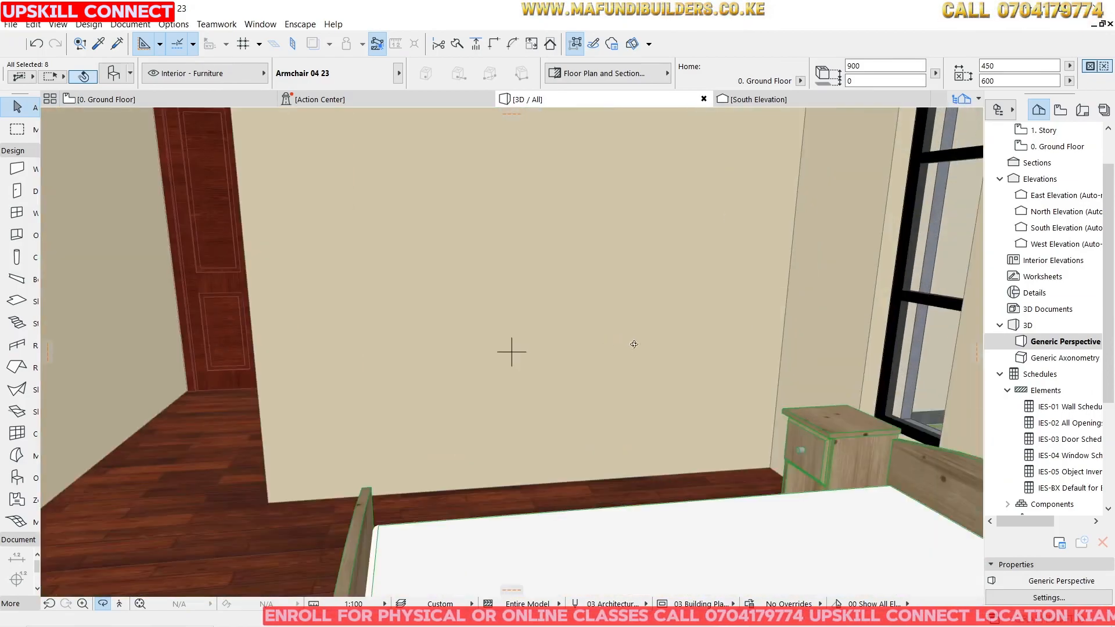
drag(634, 344, 722, 354)
scroll(722, 353, down, 6)
drag(250, 355, 462, 359)
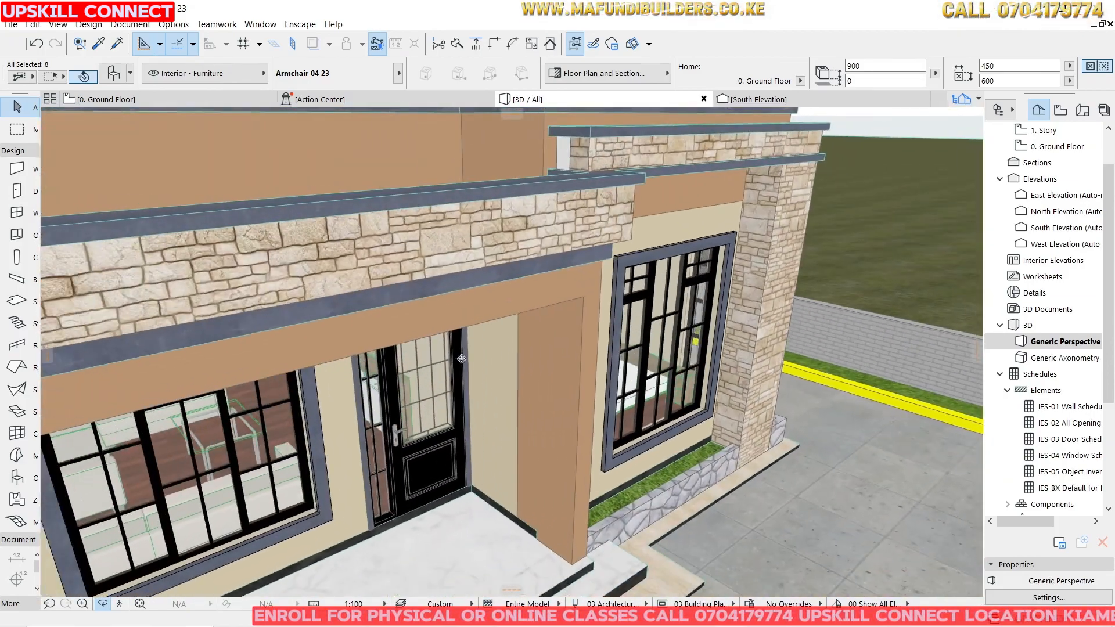
scroll(462, 359, up, 6)
drag(378, 269, 441, 258)
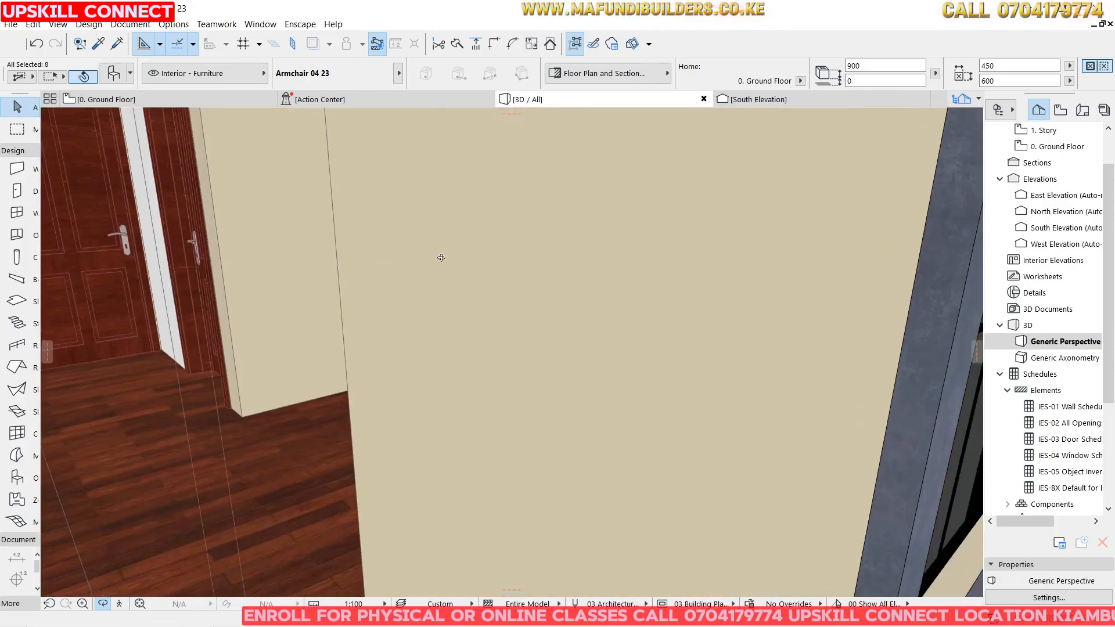
scroll(683, 302, up, 3)
drag(483, 315, 554, 328)
scroll(598, 229, up, 2)
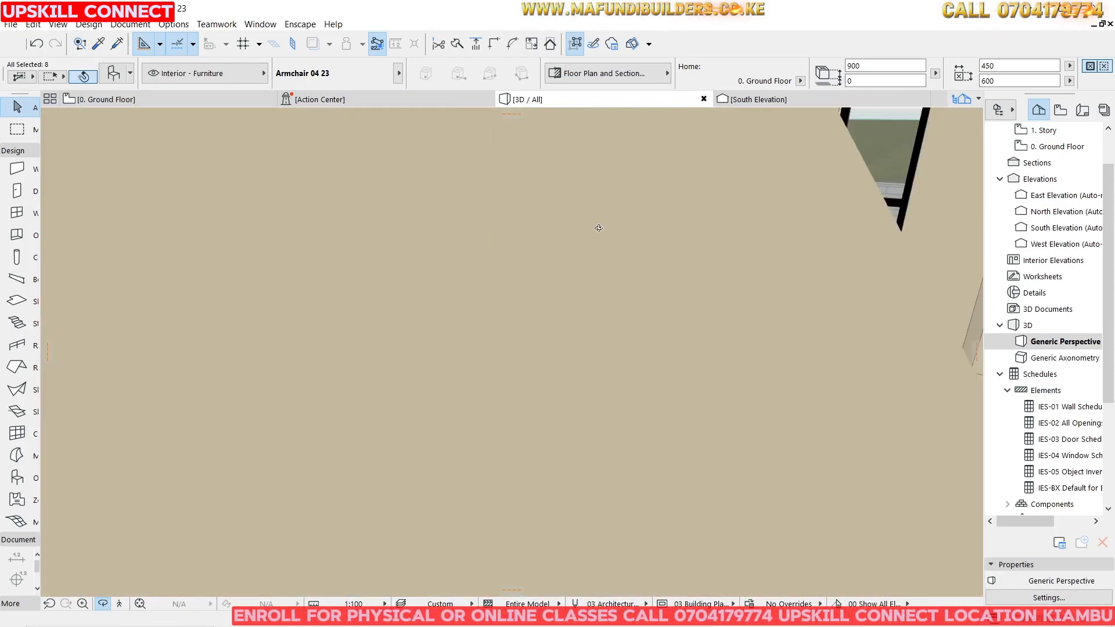
scroll(593, 224, up, 2)
drag(609, 265, 647, 333)
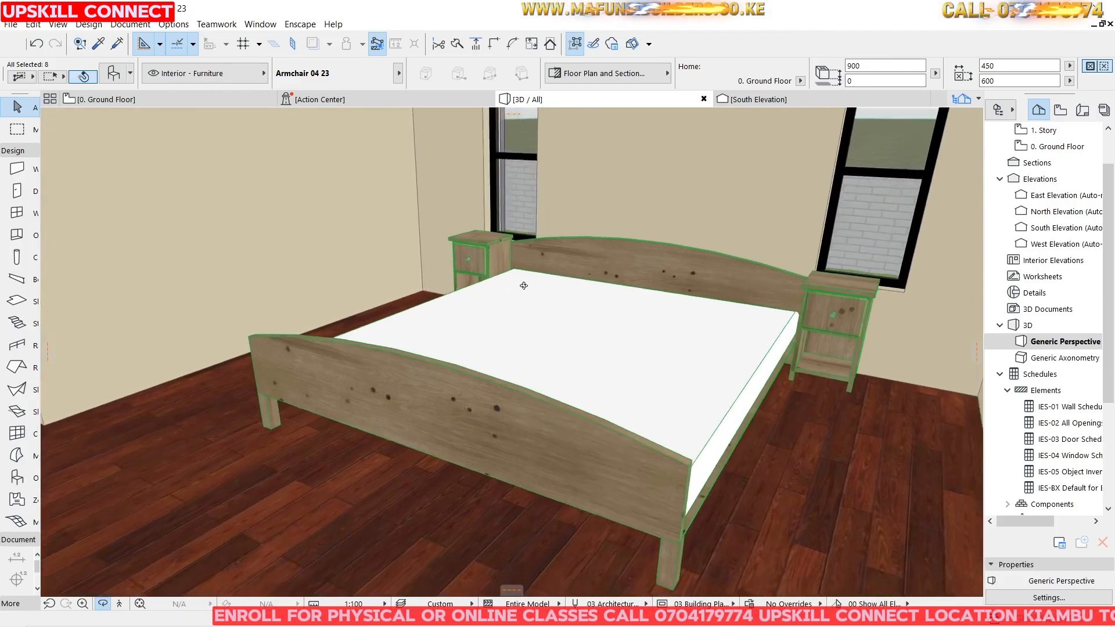
drag(522, 284, 585, 188)
scroll(592, 199, up, 2)
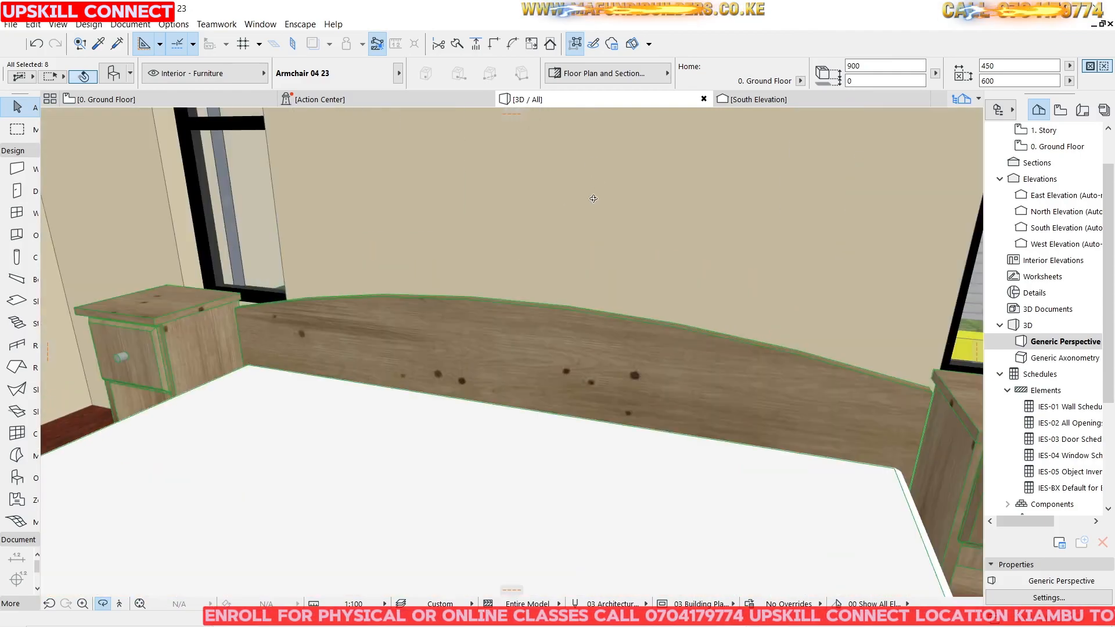
Open the bed layout's settings and change its headboard to the plain rectangular style with a rear height of 1200.
click(534, 333)
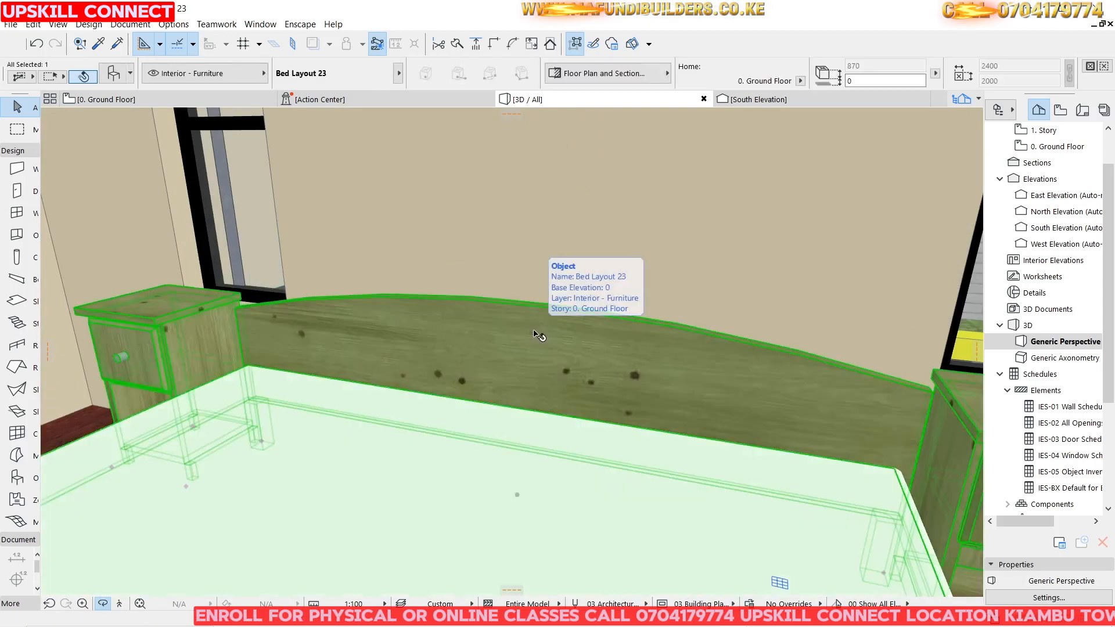
right_click(534, 332)
click(549, 283)
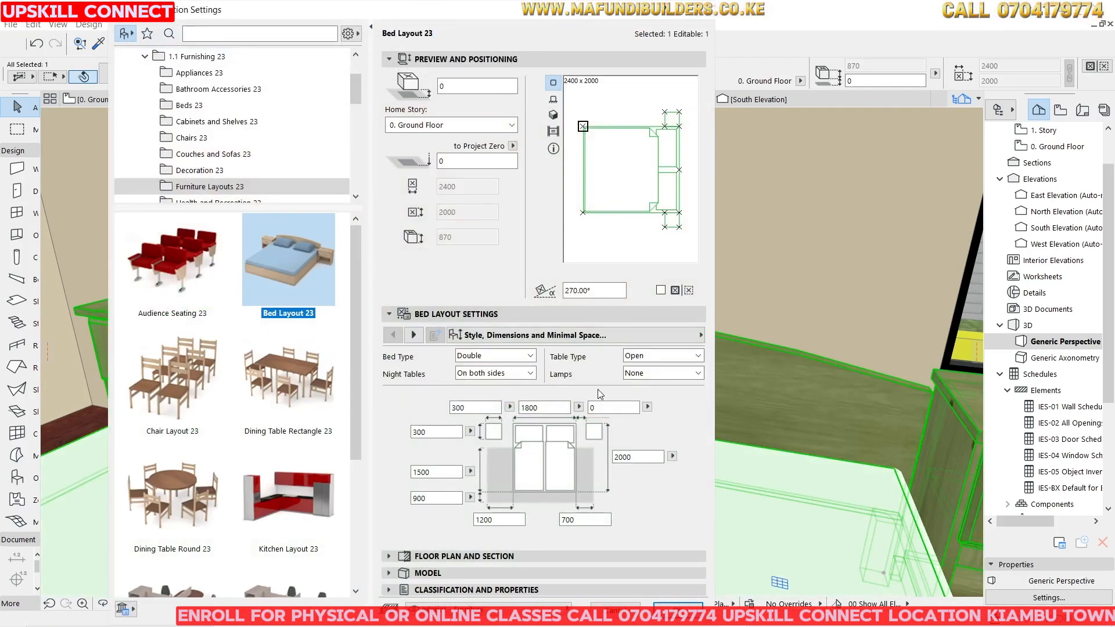
click(659, 337)
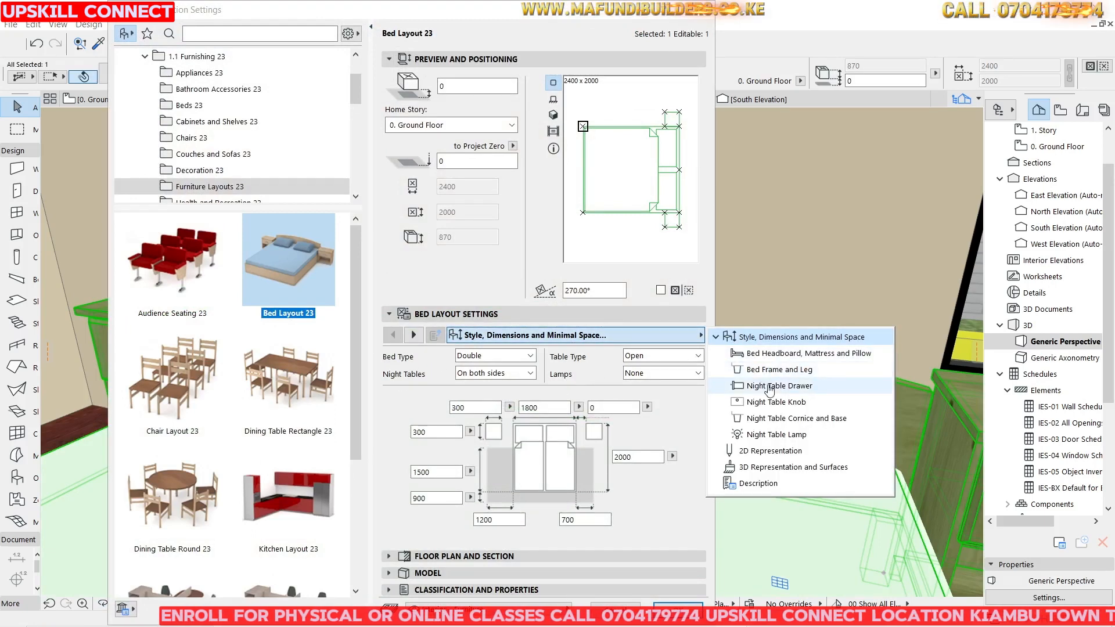
click(771, 371)
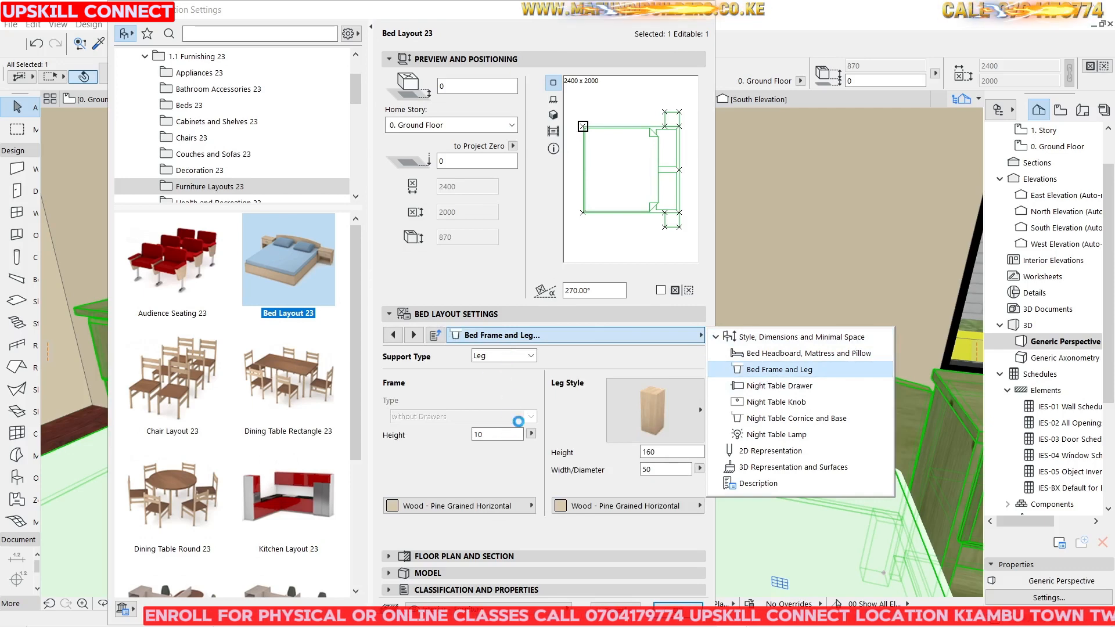
click(781, 354)
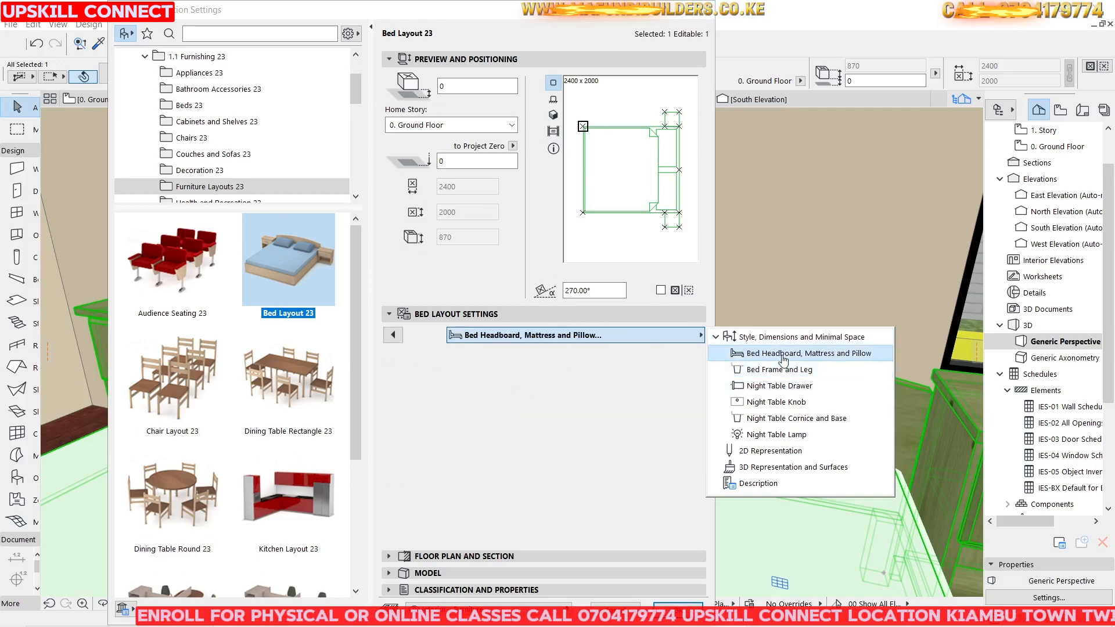
click(478, 403)
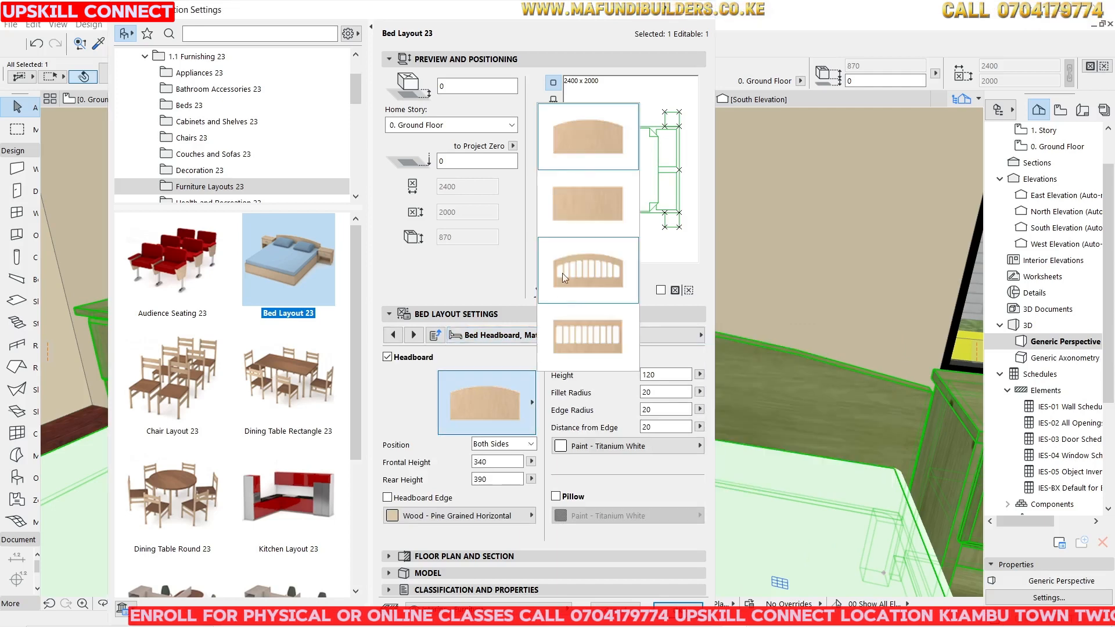
click(584, 220)
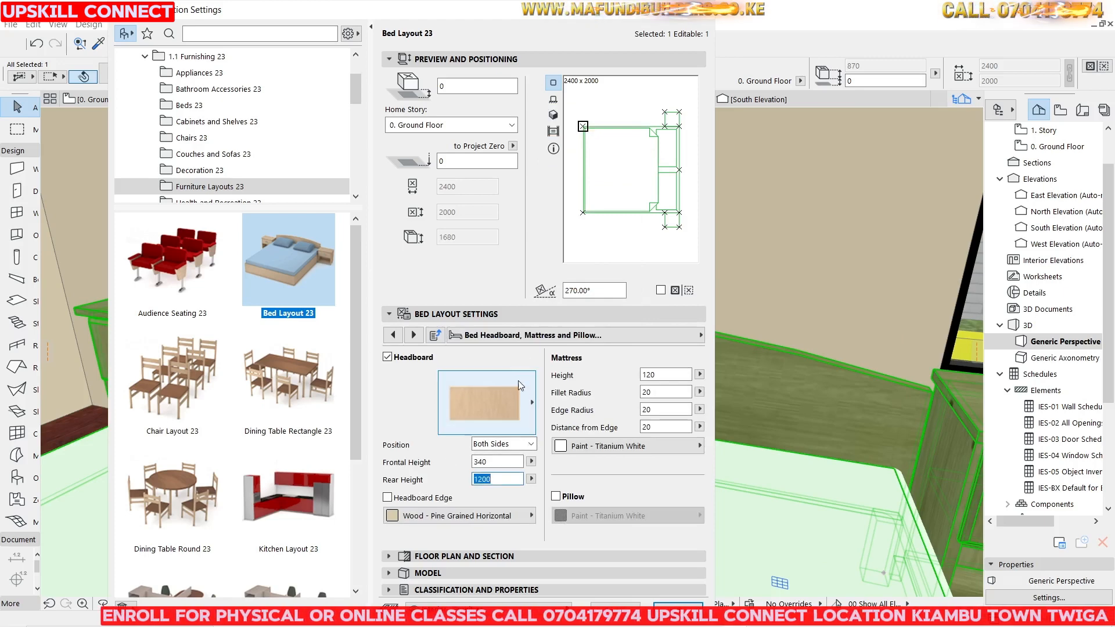
click(525, 400)
click(524, 399)
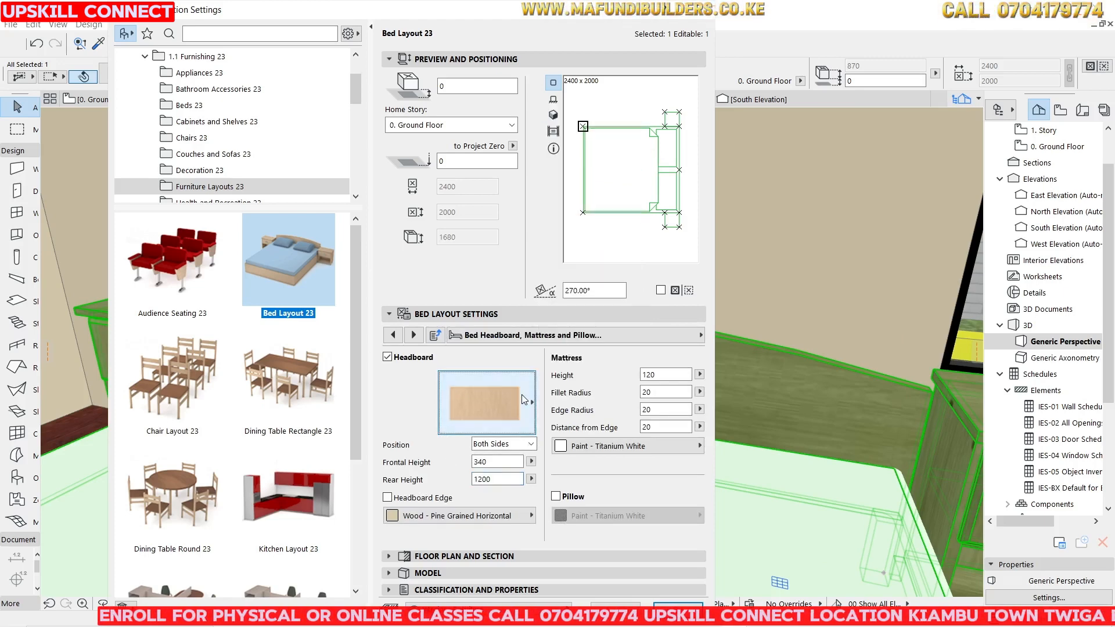
Set the headboard material to Wood - Mahogany Horizontal and enable pillows with a mattress height of 200.
click(514, 517)
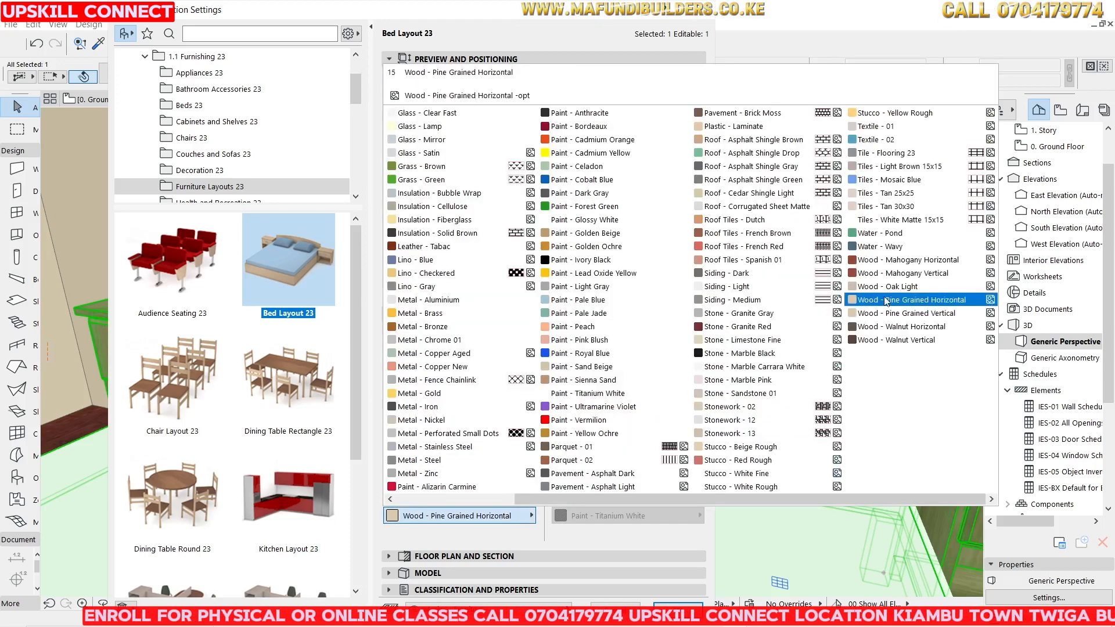
click(906, 260)
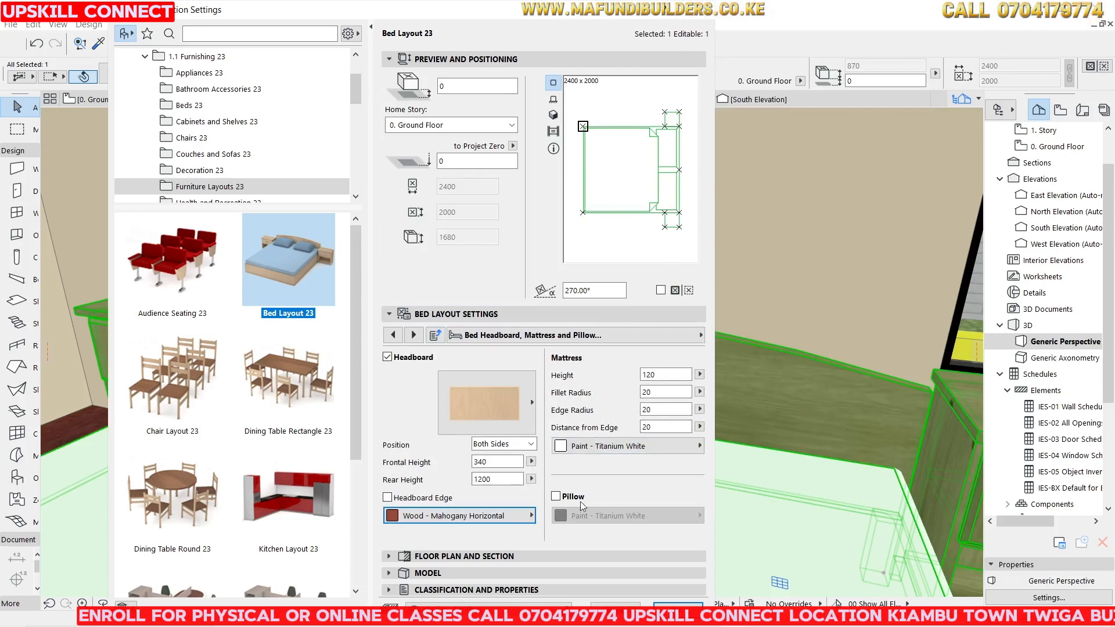
click(556, 497)
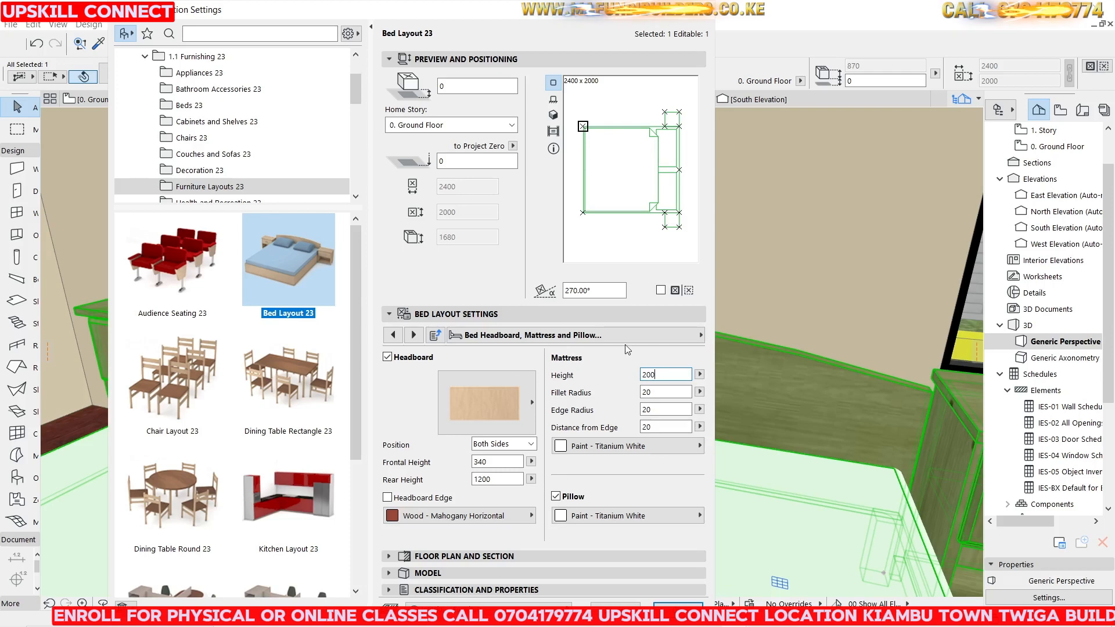
key(Return)
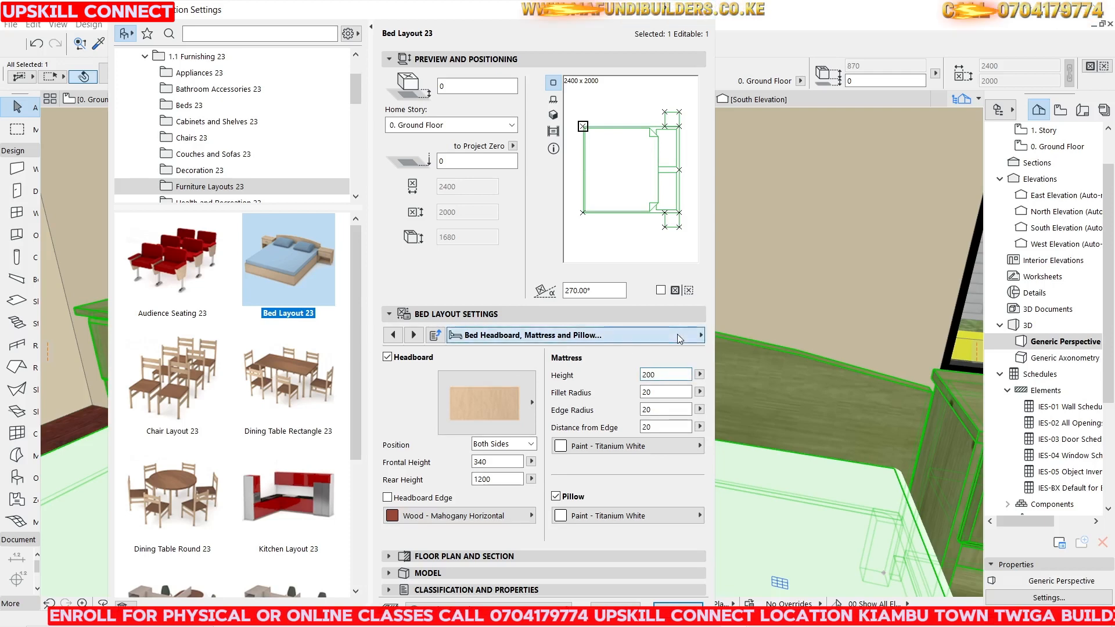
Change the bed's support type from legs to Frame and apply the bed layout settings.
click(679, 336)
click(774, 371)
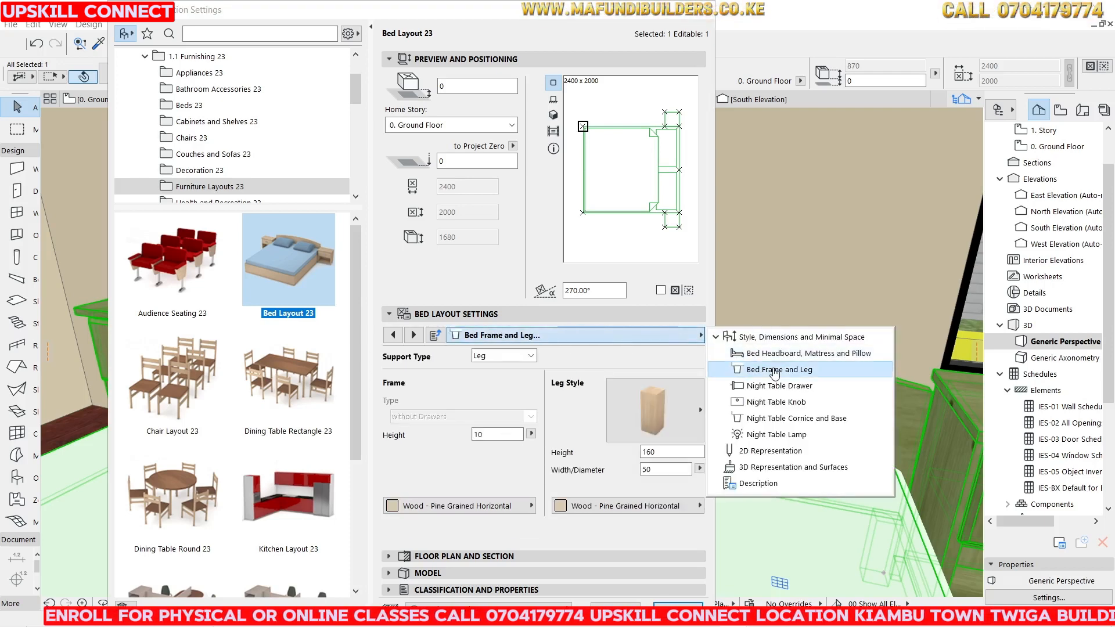
click(689, 405)
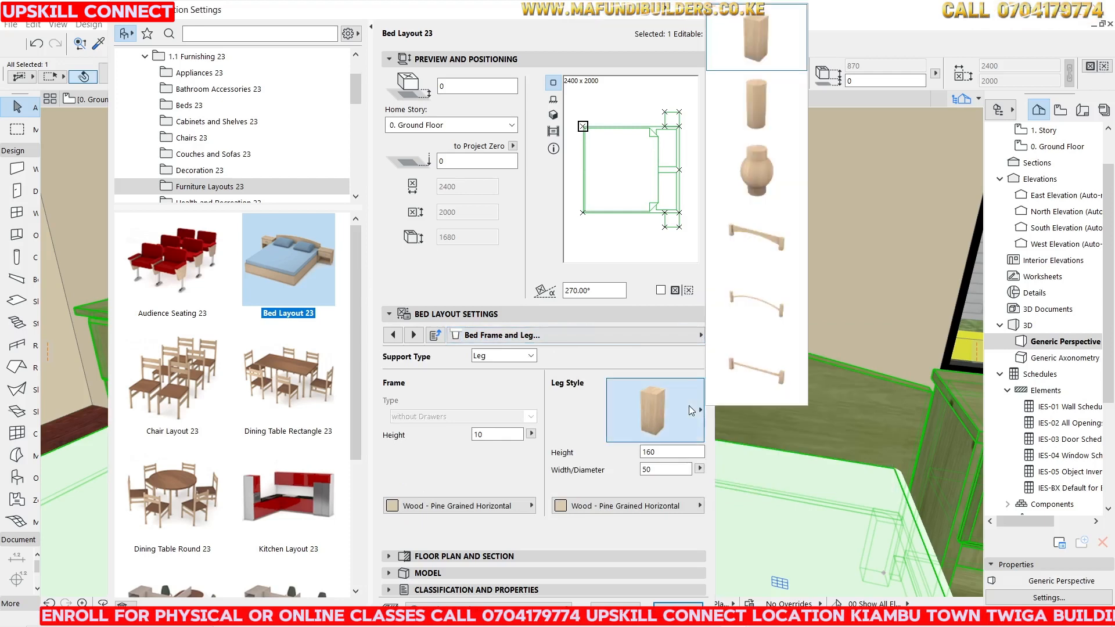
click(761, 170)
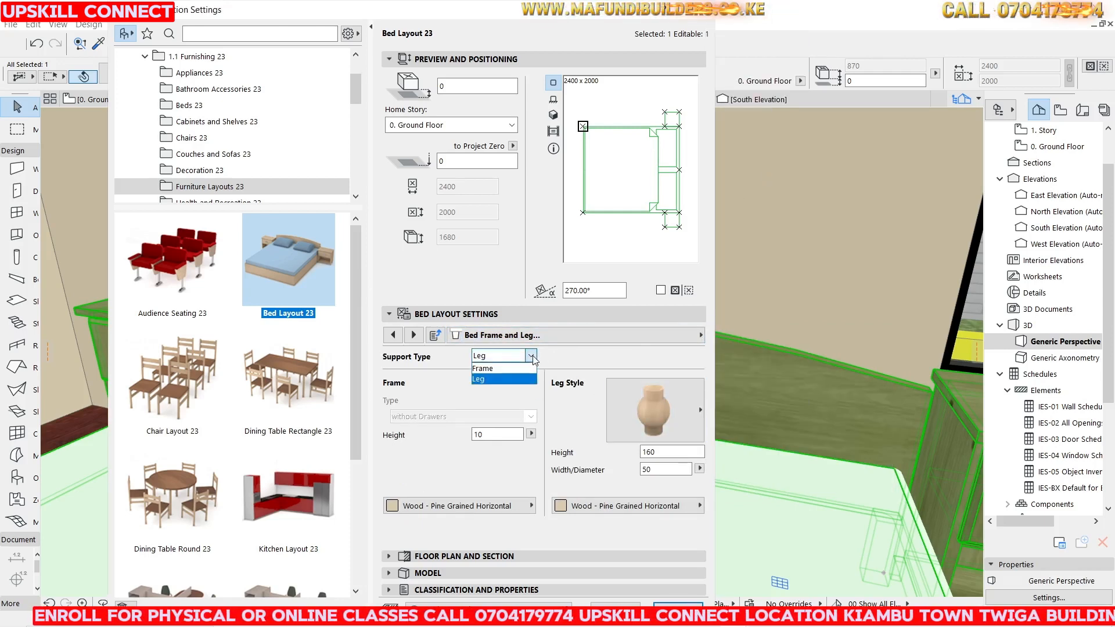
click(484, 368)
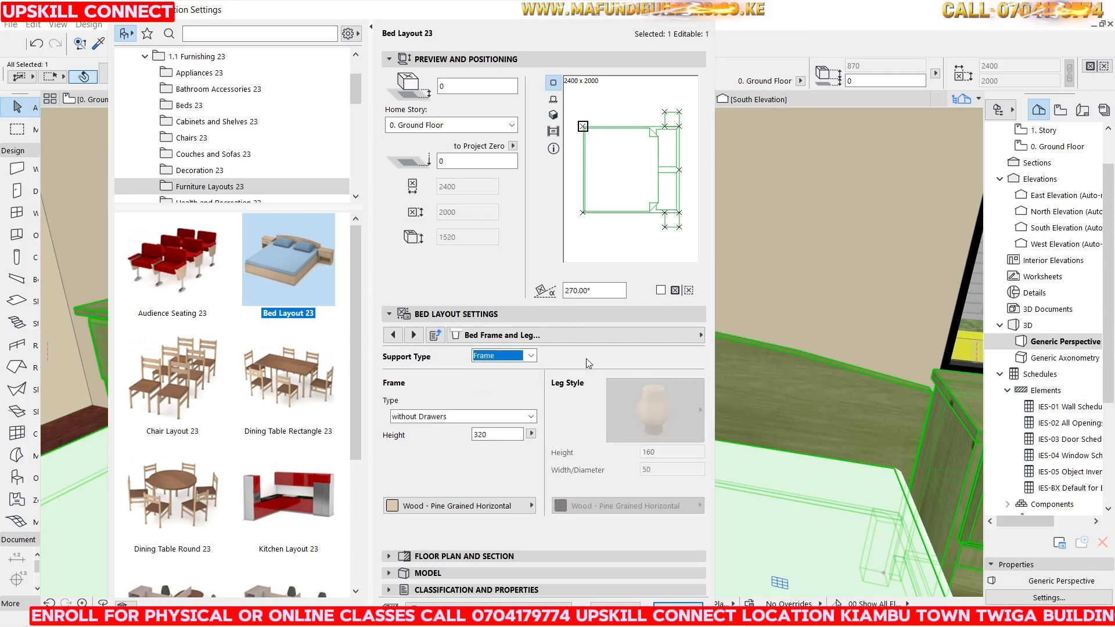
click(528, 357)
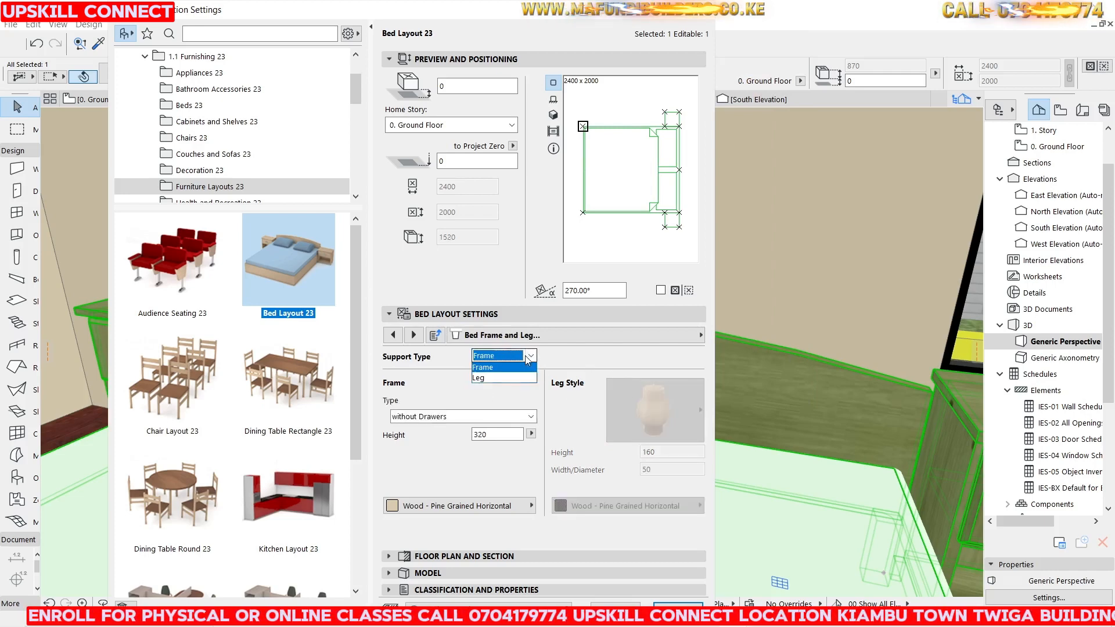
click(491, 379)
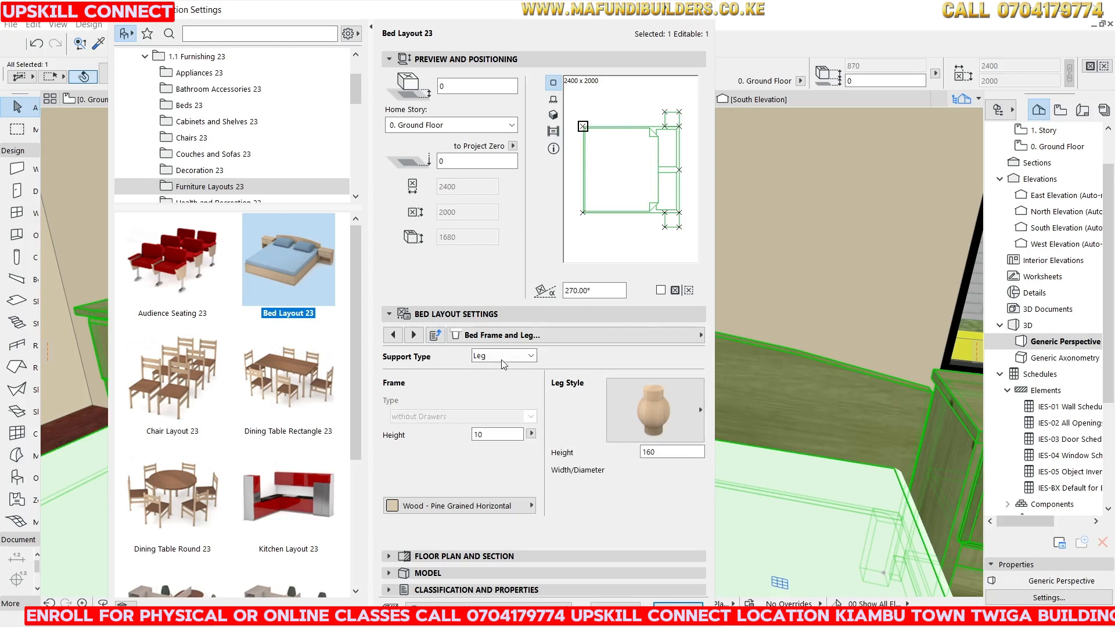
click(632, 403)
click(632, 403)
click(525, 358)
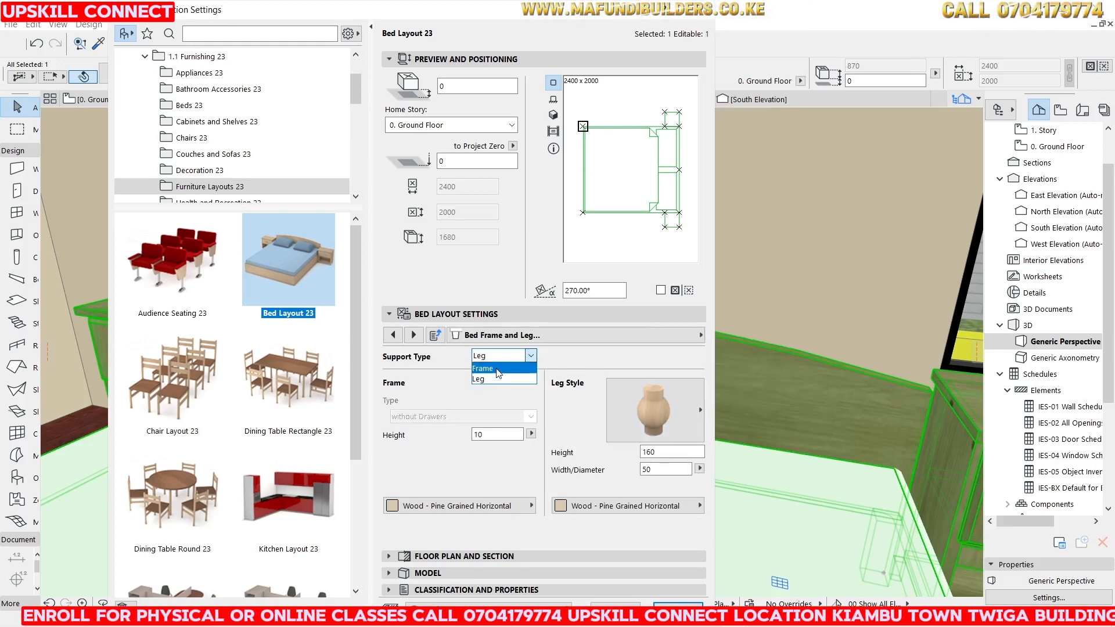
click(488, 369)
click(675, 601)
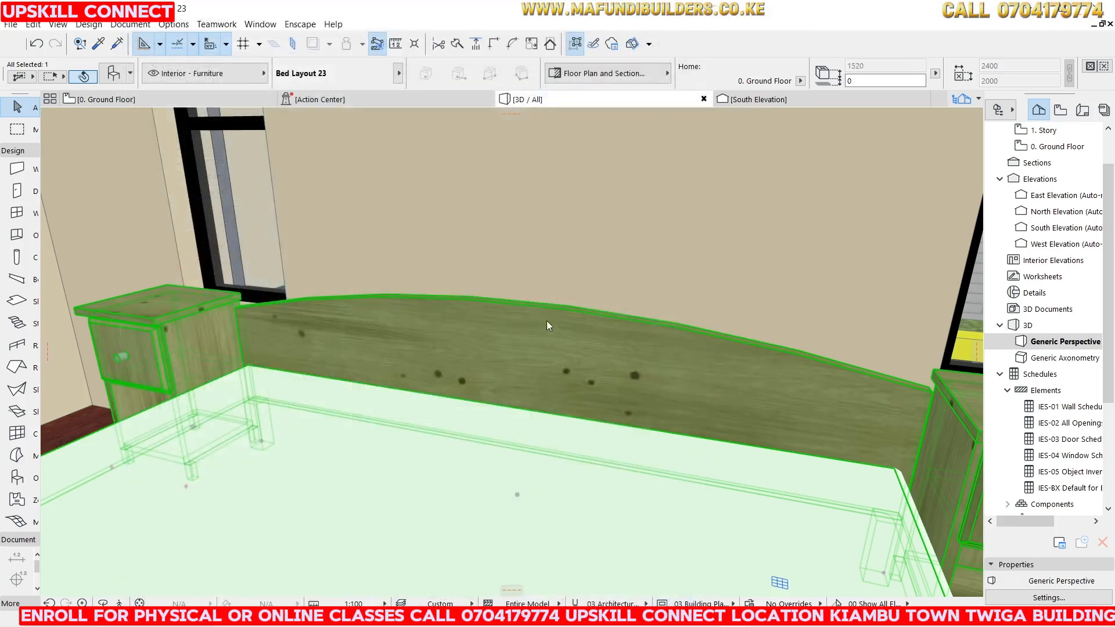
Navigate around the bedroom in 3D to inspect the restyled bed.
scroll(669, 225, down, 8)
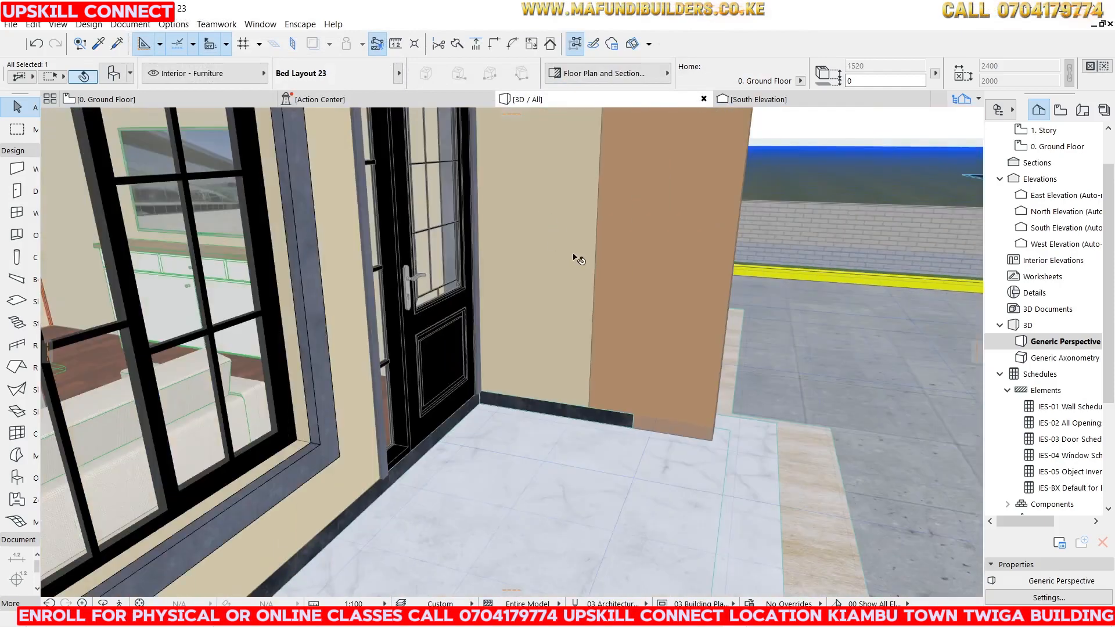
scroll(461, 239, up, 6)
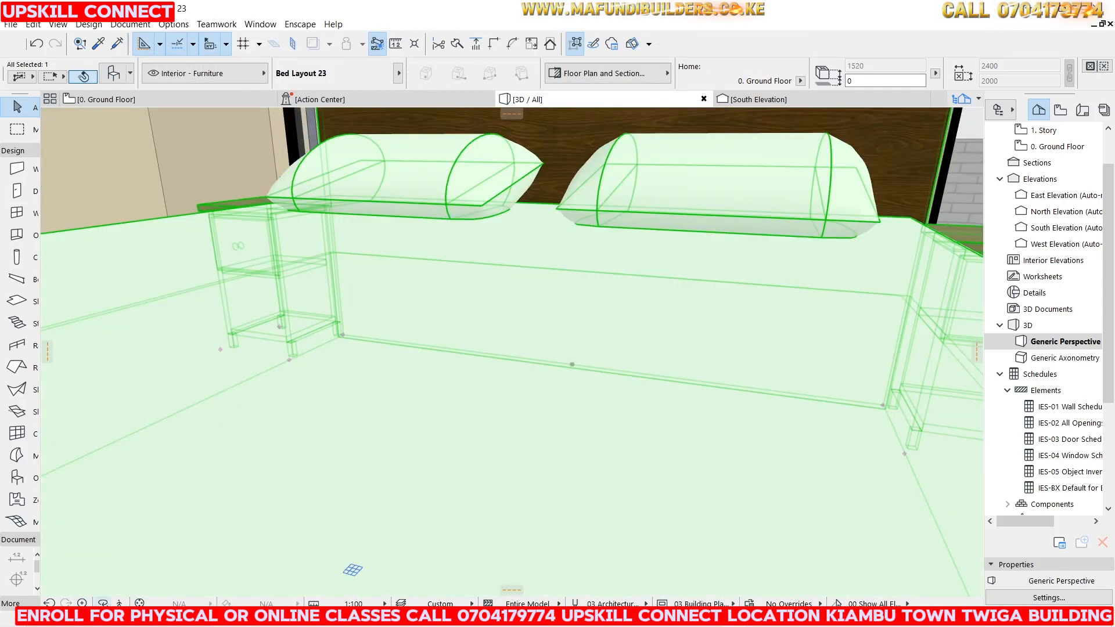
scroll(651, 300, up, 2)
scroll(530, 314, down, 5)
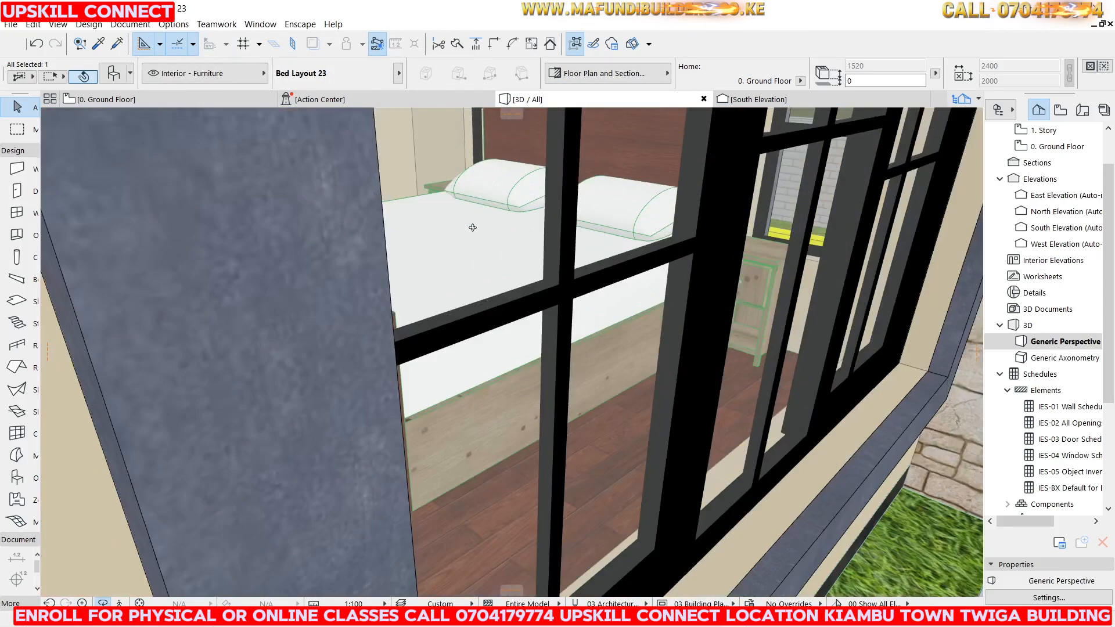
scroll(473, 301, up, 6)
scroll(469, 246, down, 4)
scroll(510, 242, up, 3)
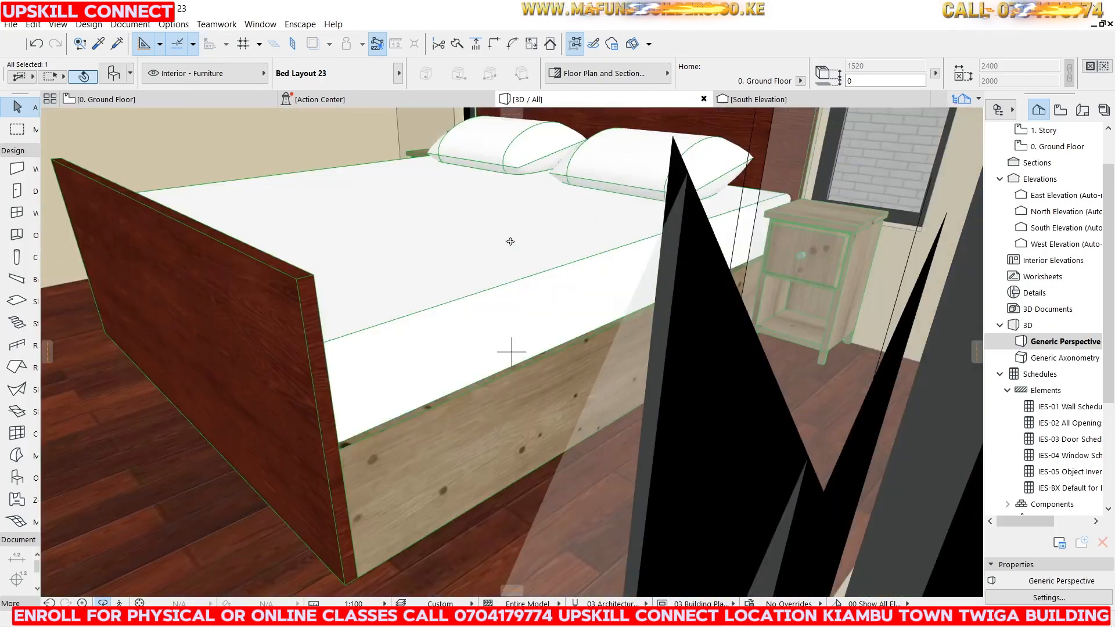
shift+middle_drag(458, 225, 458, 250)
Return to the ground floor plan, open the Object tool's default settings and choose Wardrobe 23 from Cabinets and Shelves.
click(163, 99)
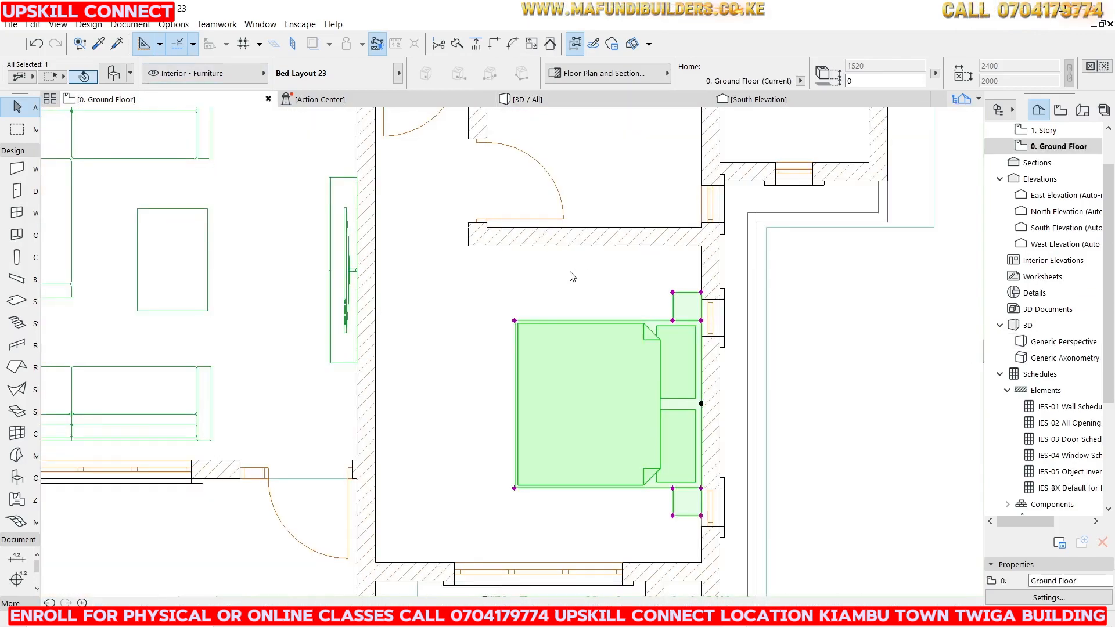
scroll(526, 263, down, 3)
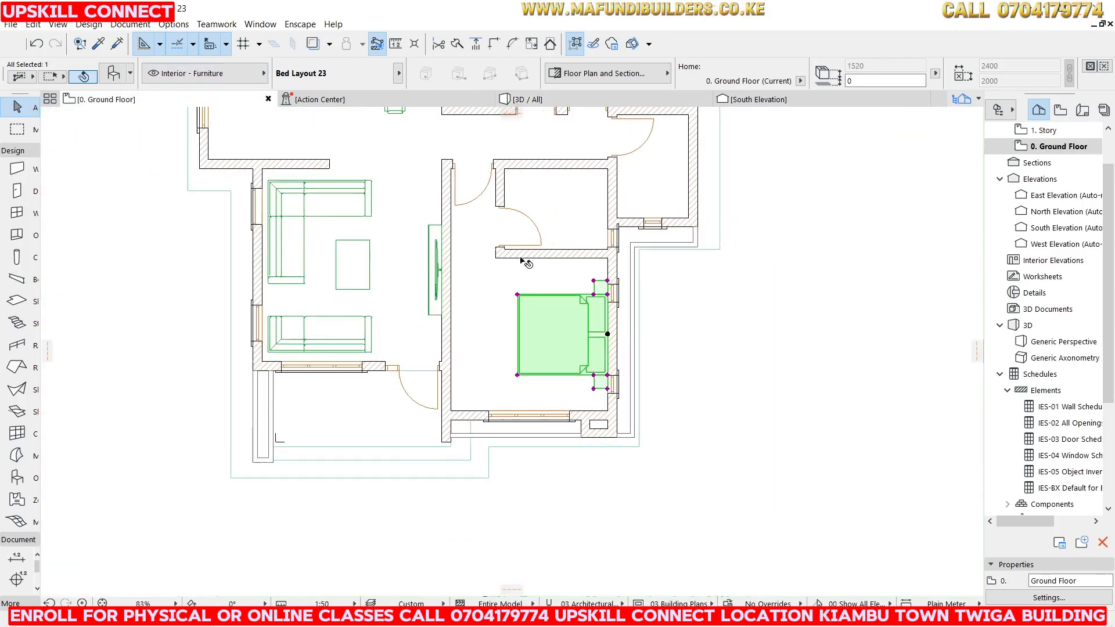
click(823, 270)
scroll(493, 291, up, 5)
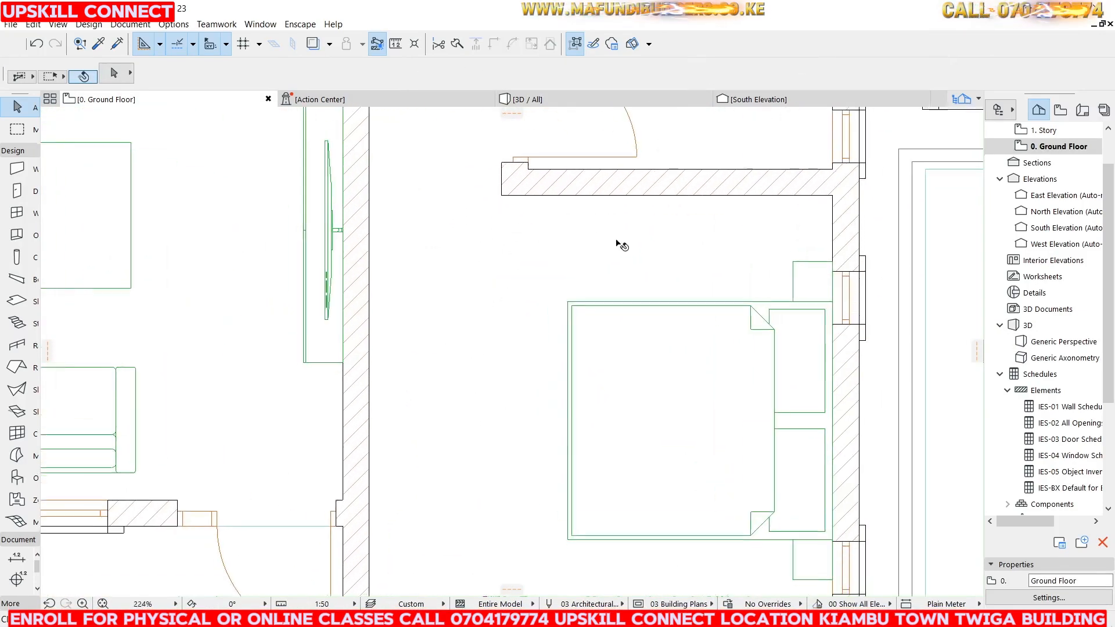
scroll(620, 244, down, 5)
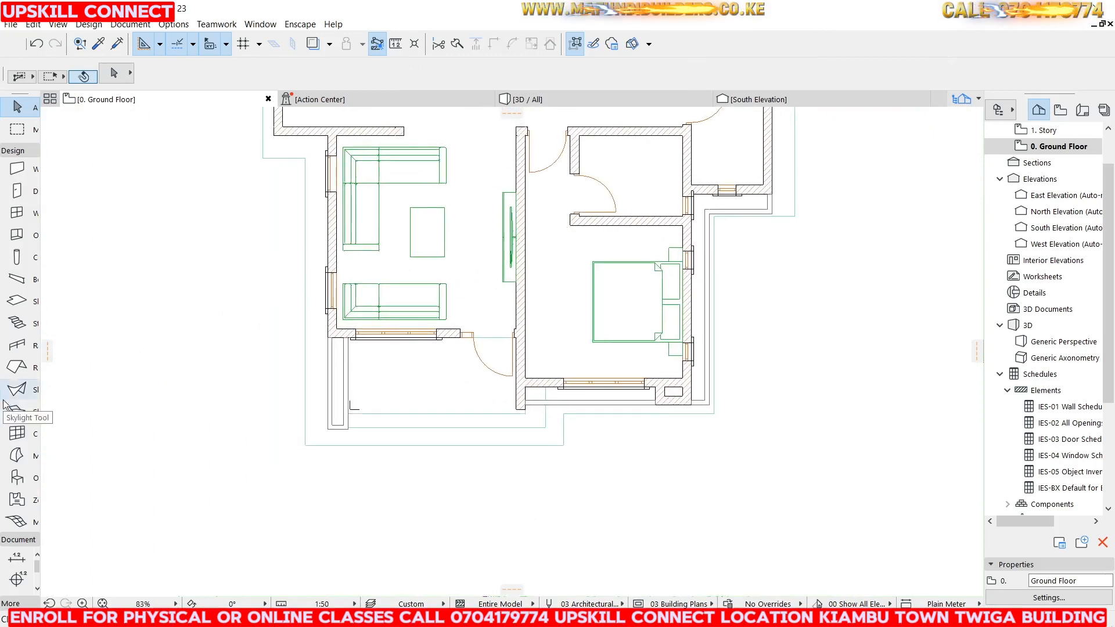
double_click(17, 478)
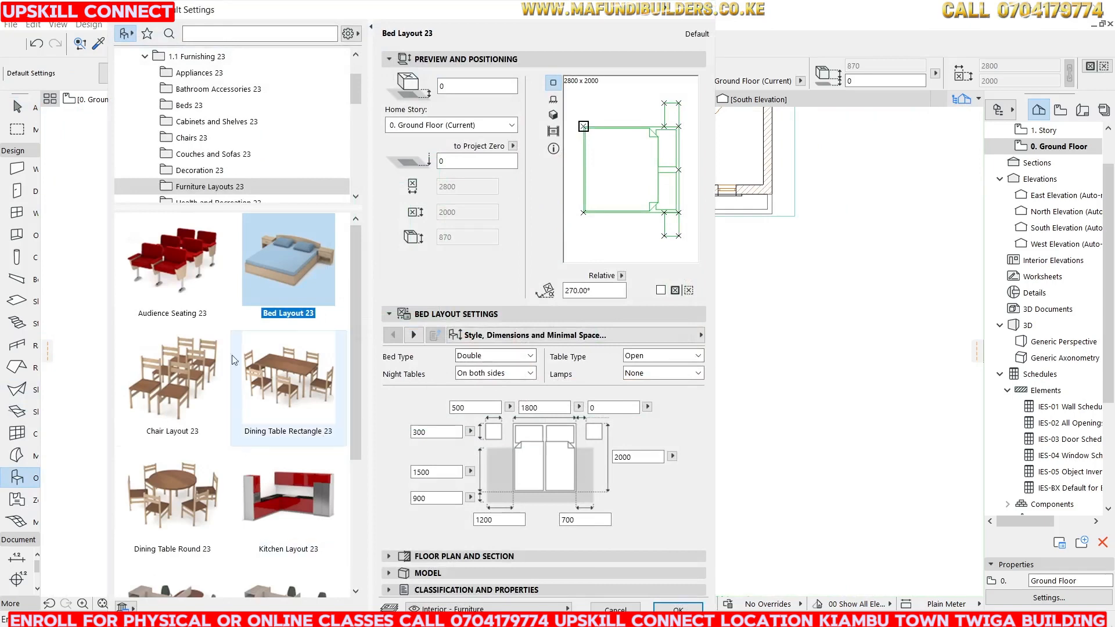
click(208, 121)
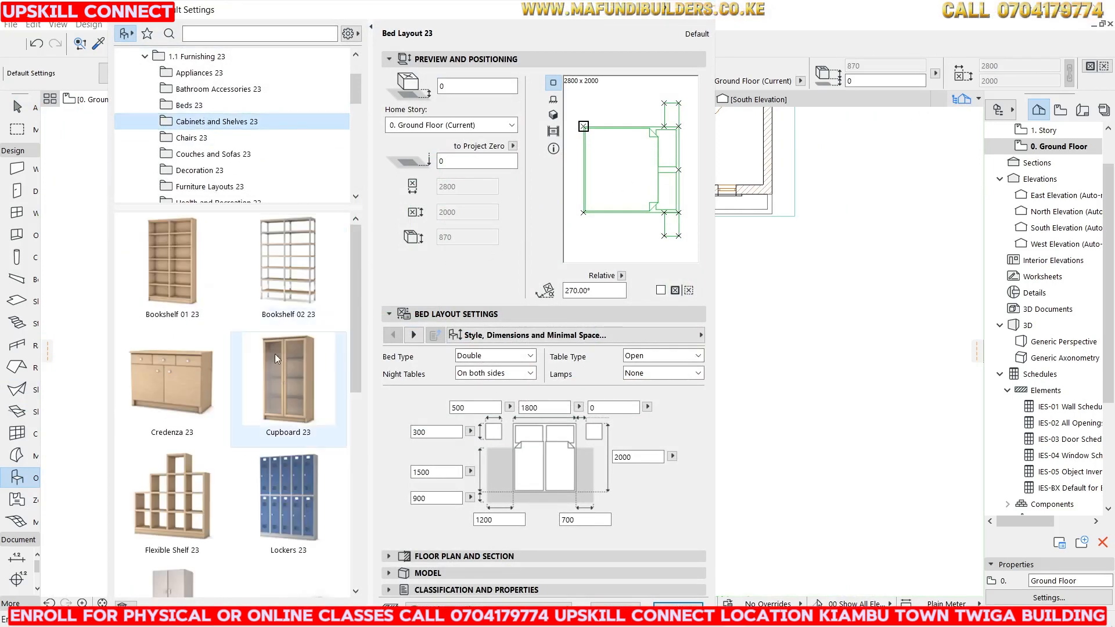
scroll(274, 353, down, 8)
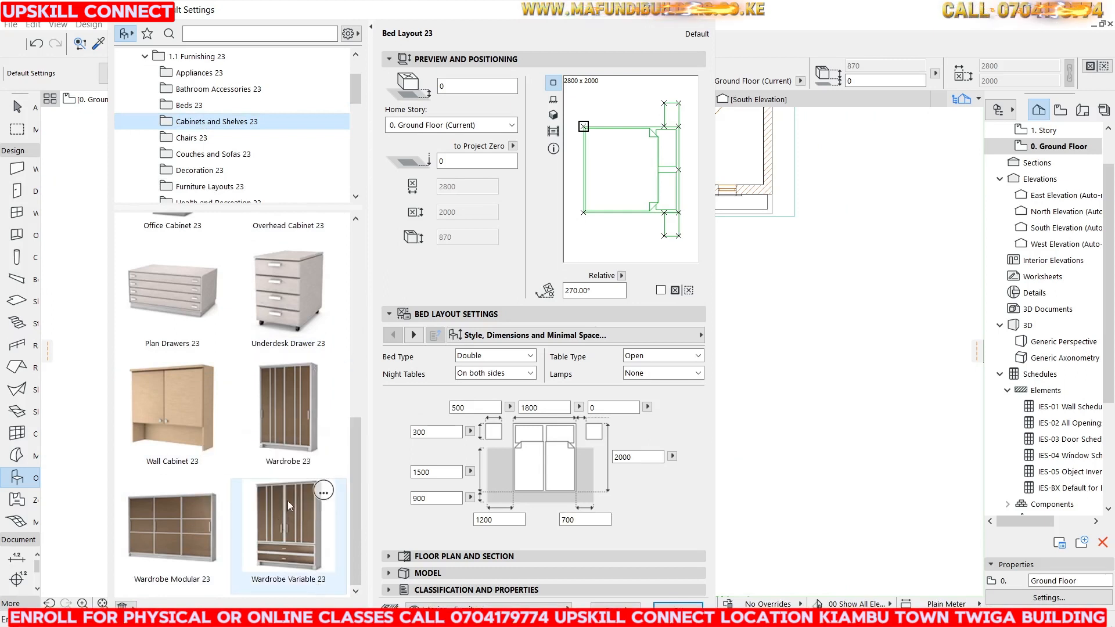
click(267, 503)
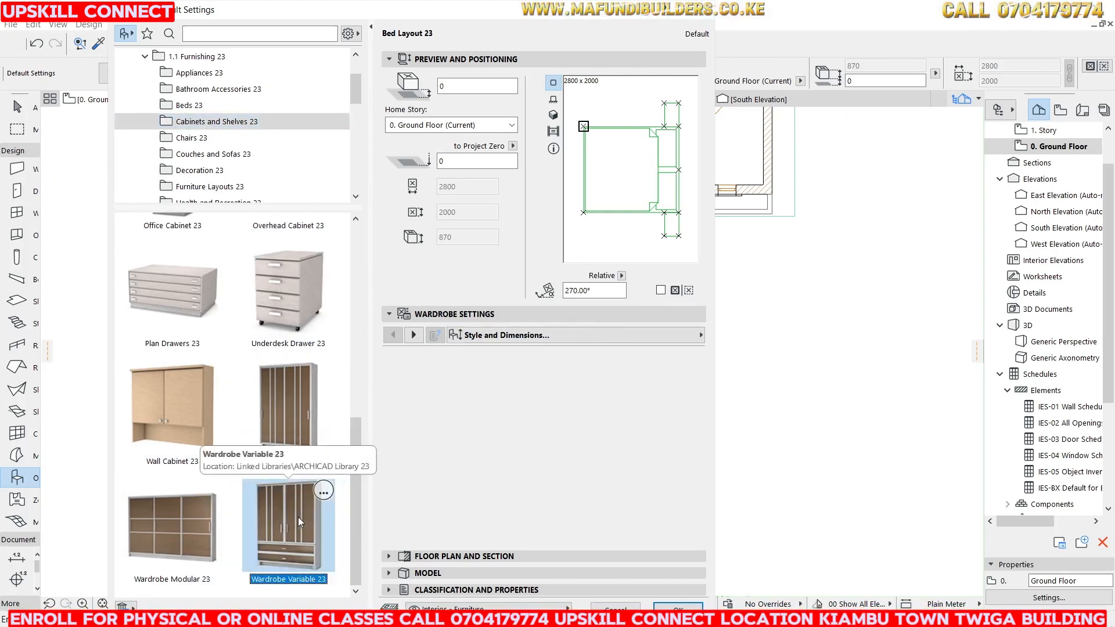
click(291, 394)
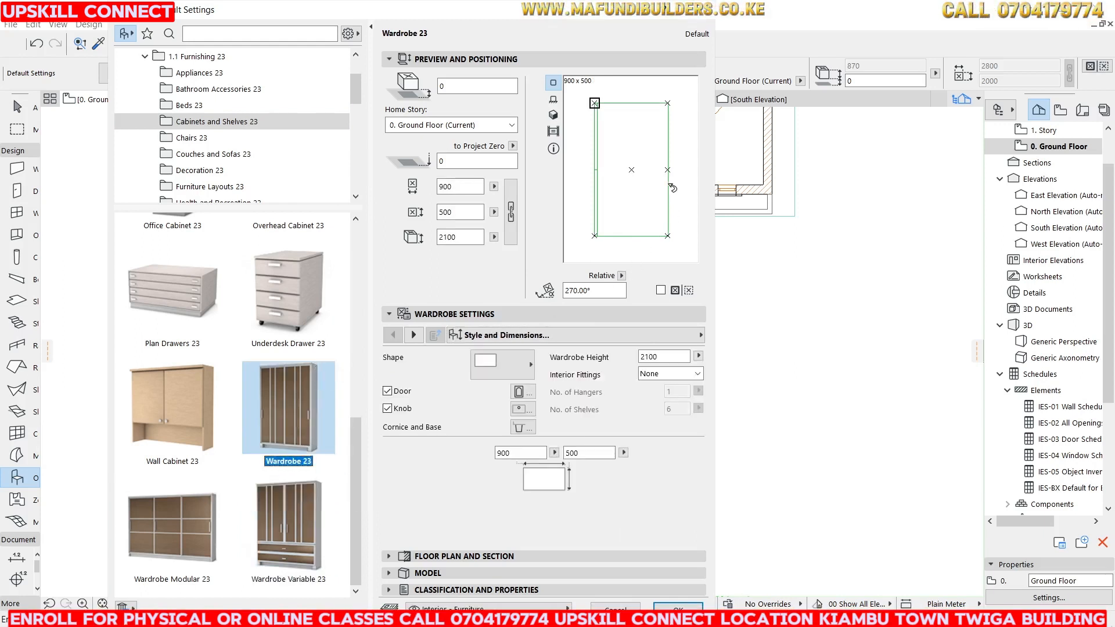
Set the wardrobe's placement angle to 90° and keep its Square shape.
drag(667, 169, 673, 131)
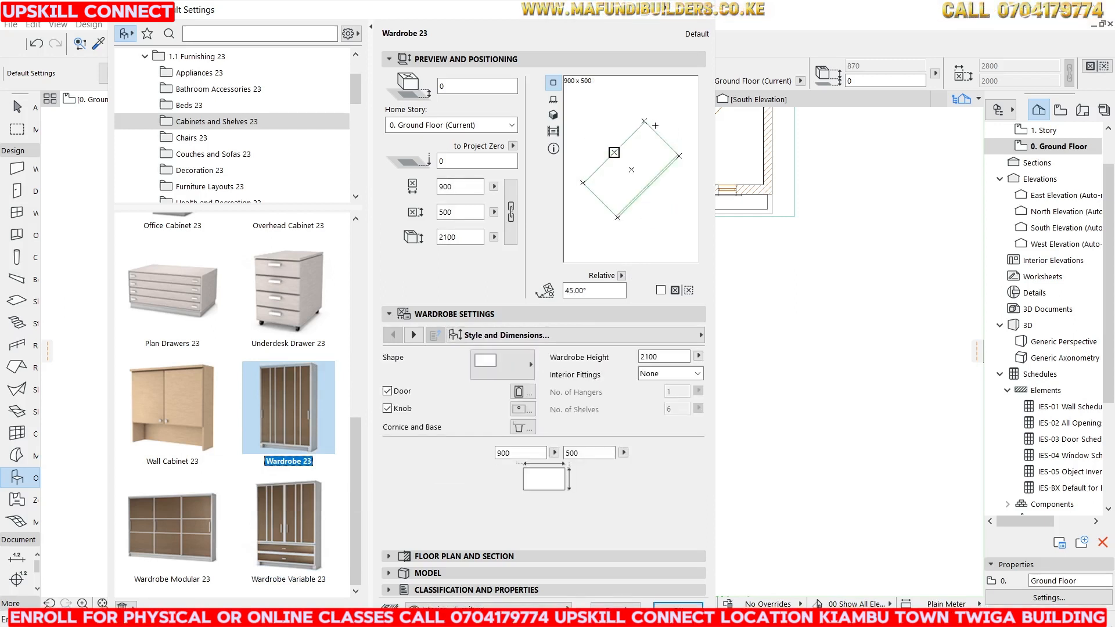
click(659, 124)
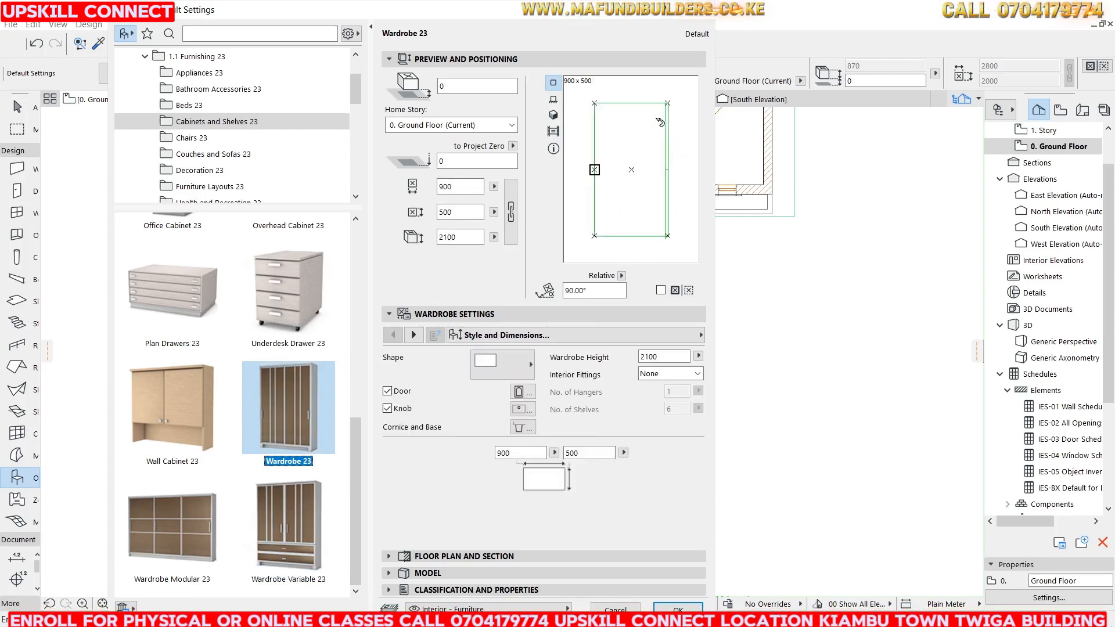
click(515, 360)
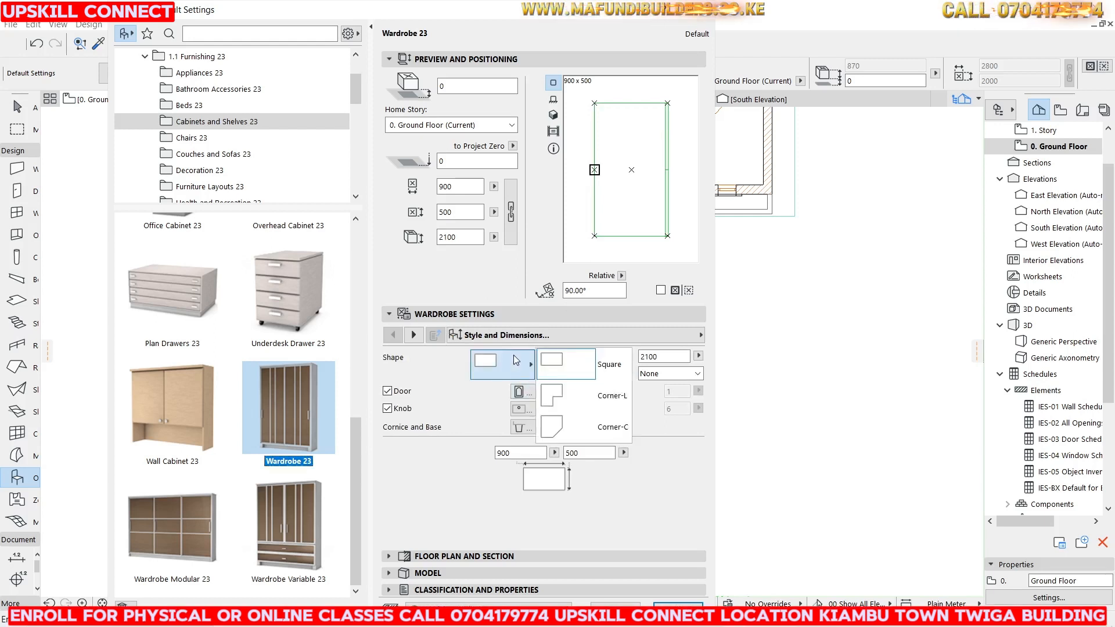
click(486, 362)
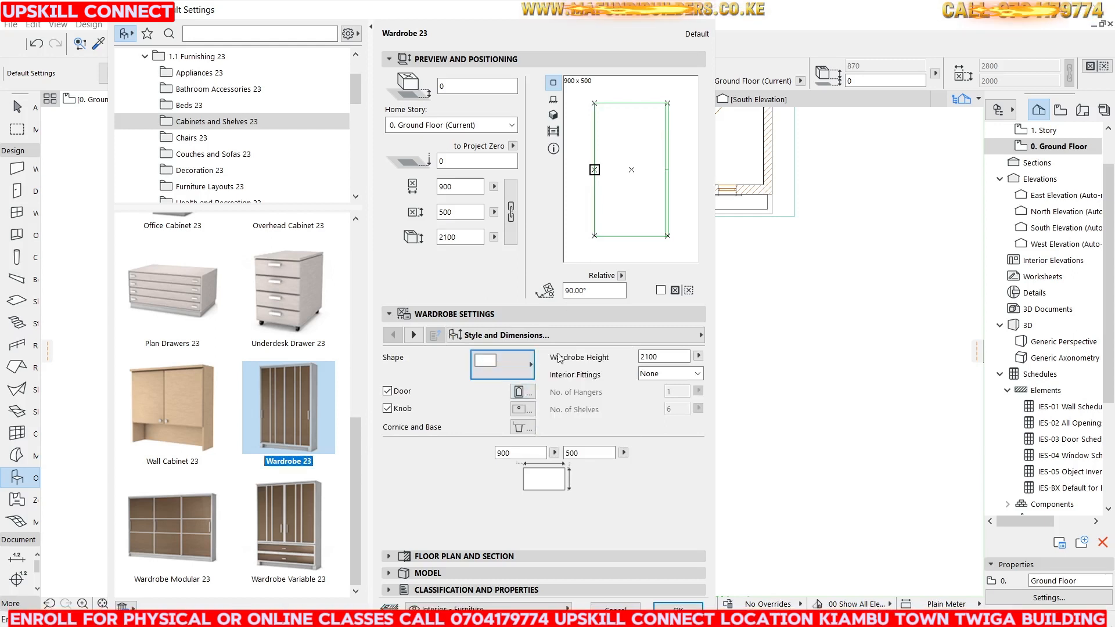
On the wardrobe's Door page, set the number of doors to 4 and choose the plain Style 1 door panel.
click(660, 340)
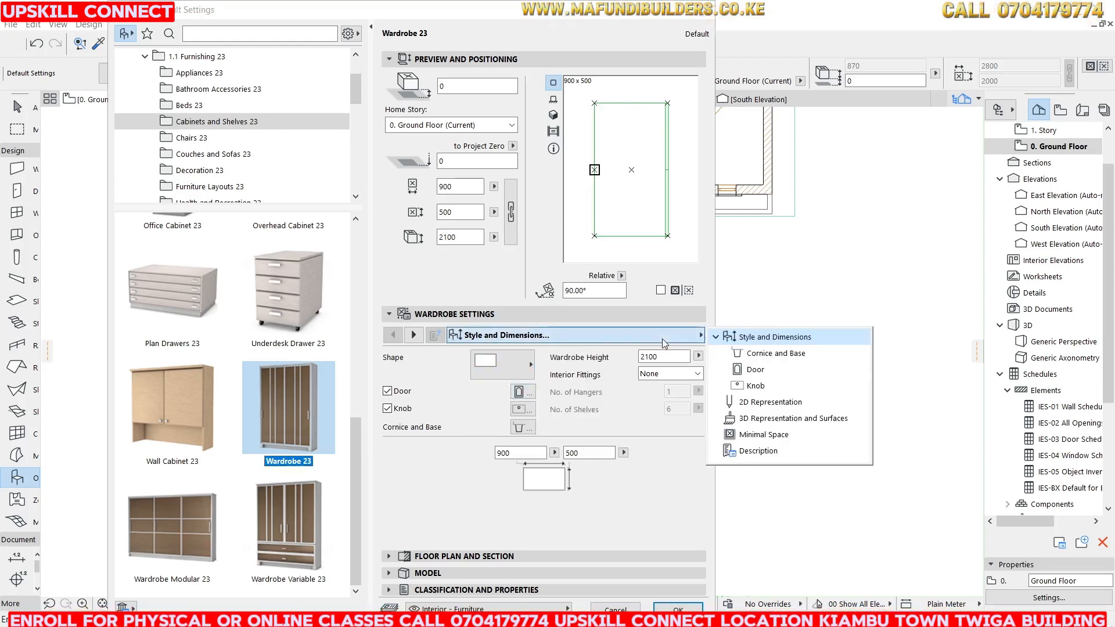
click(760, 371)
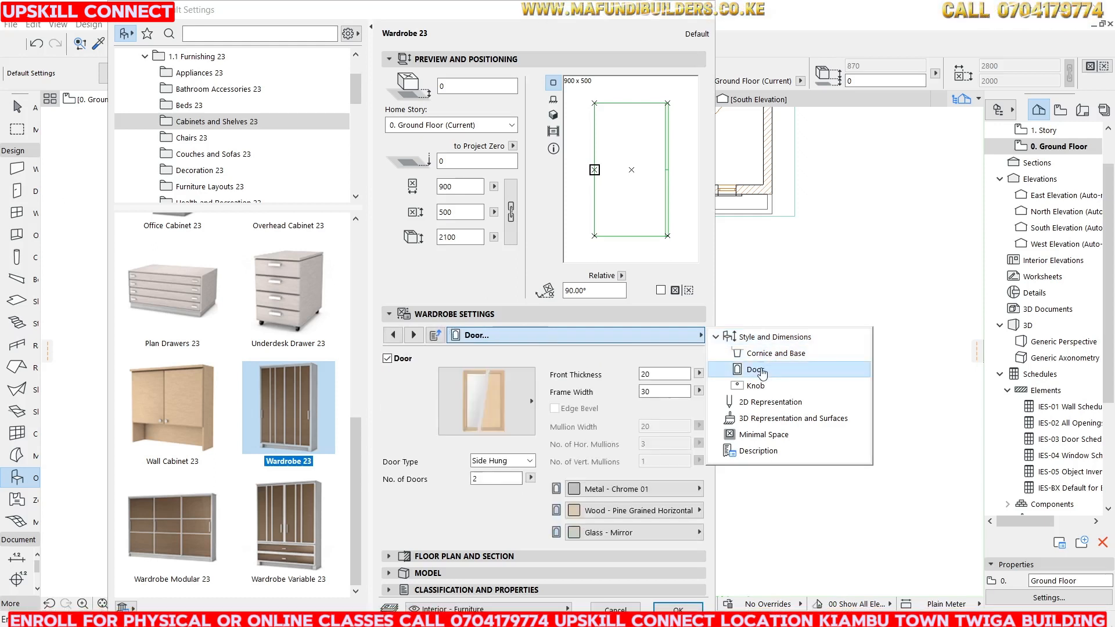
click(490, 478)
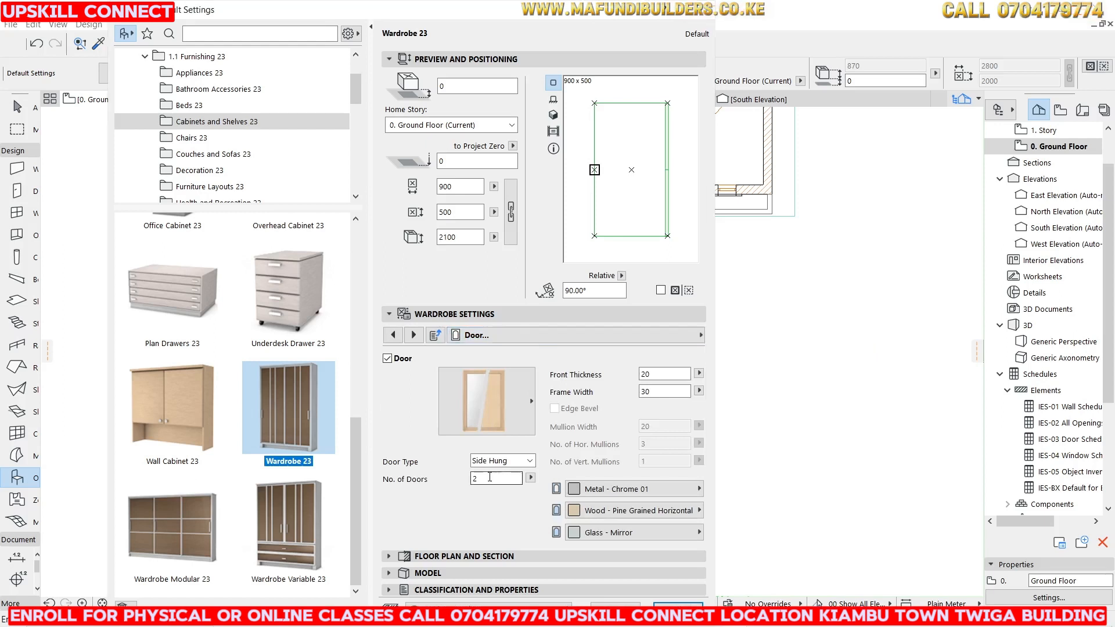
text(4)
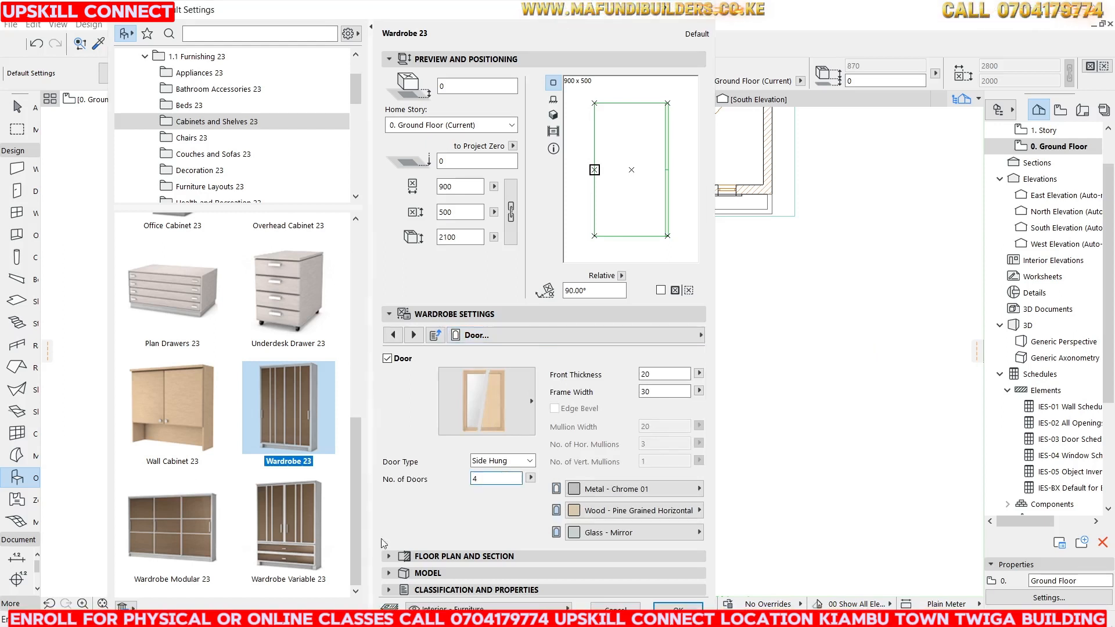
click(482, 408)
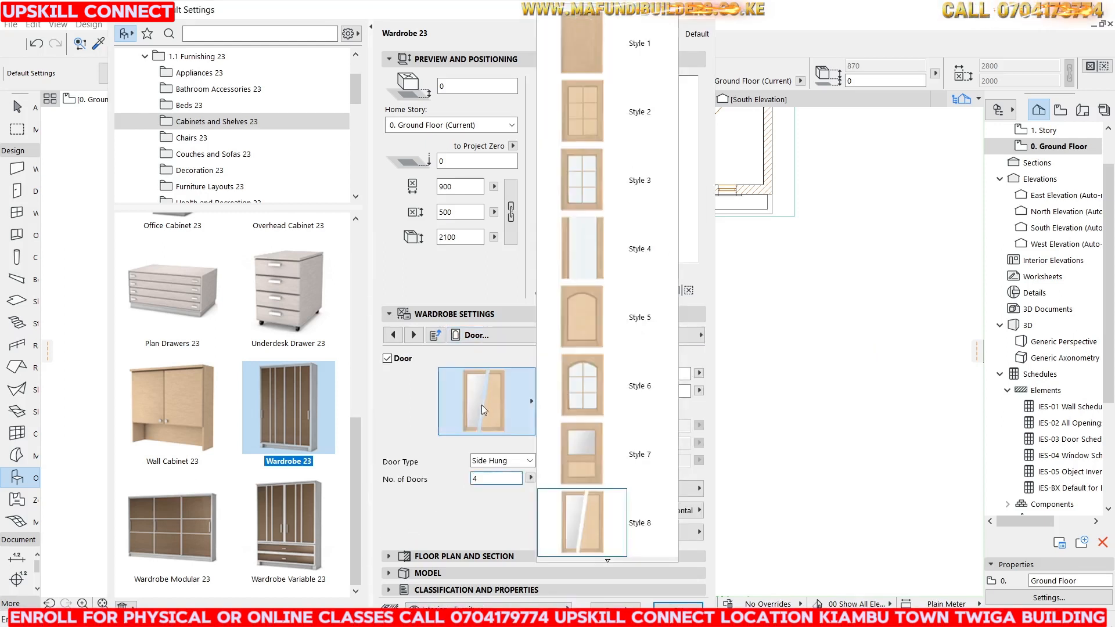
click(587, 57)
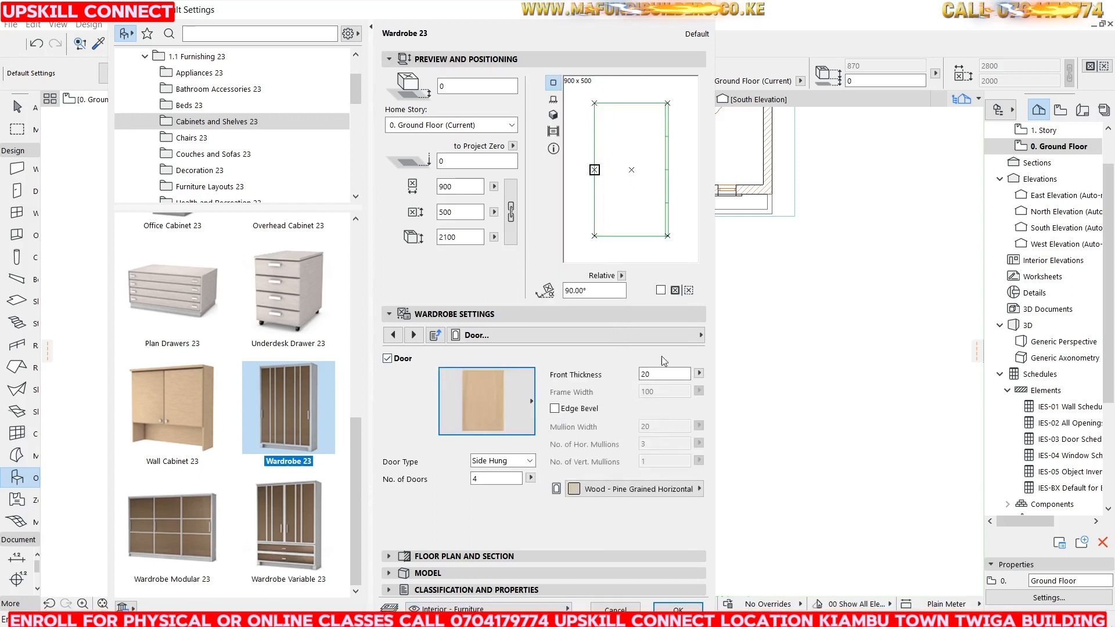
Switch to the Knob page and pick a long vertical bar handle for the wardrobe doors.
click(690, 340)
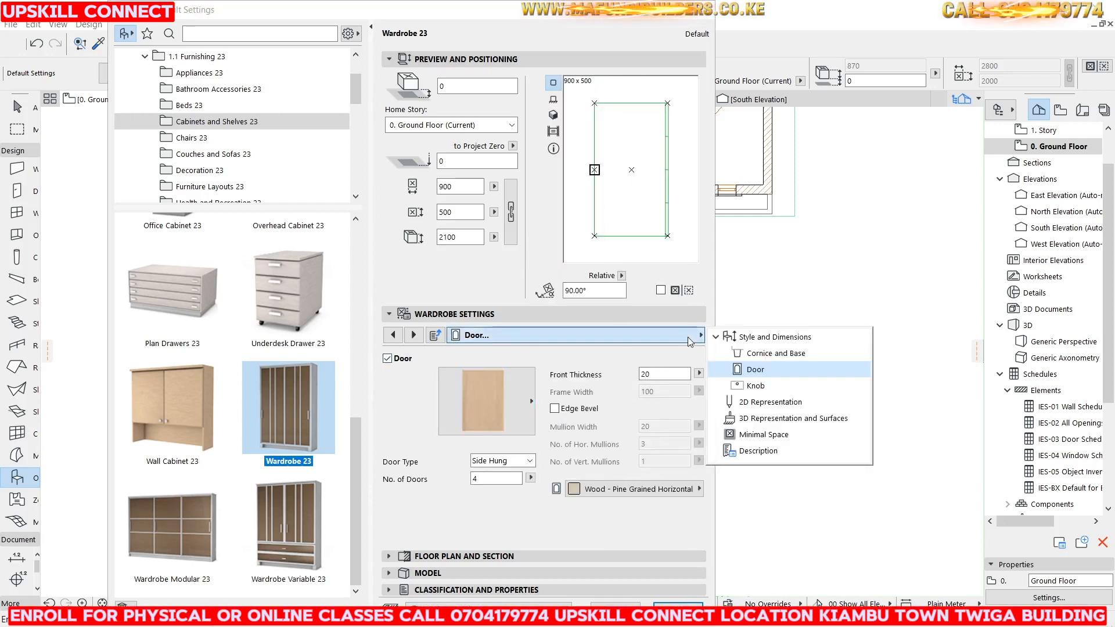
click(755, 386)
click(482, 399)
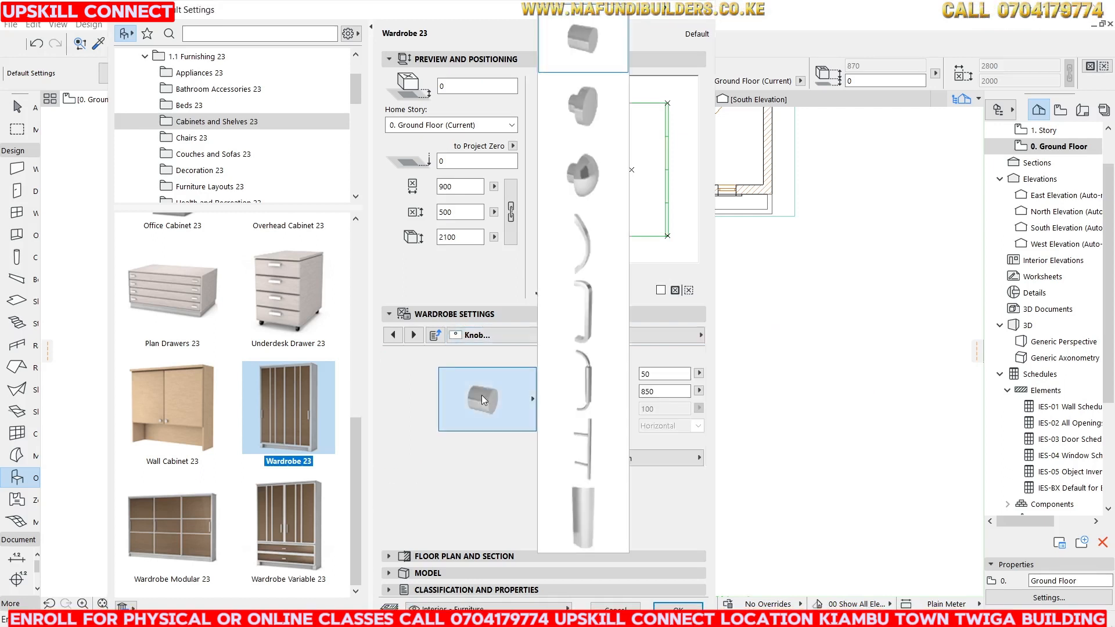
click(579, 451)
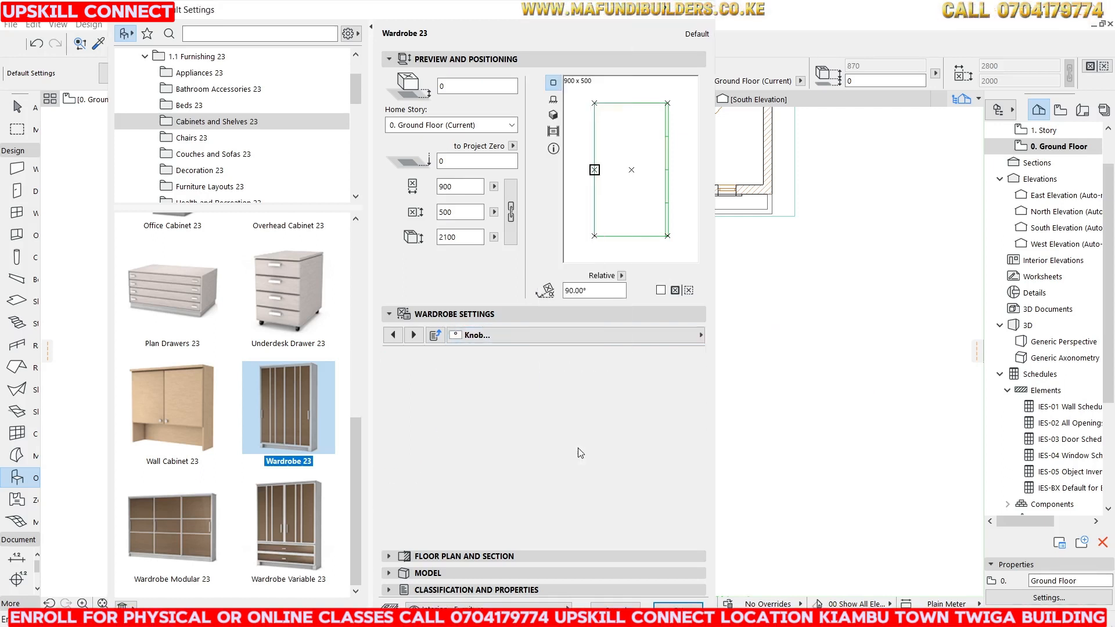
On the Cornice and Base page, choose a moulded cornice profile and a frame-style base.
click(668, 334)
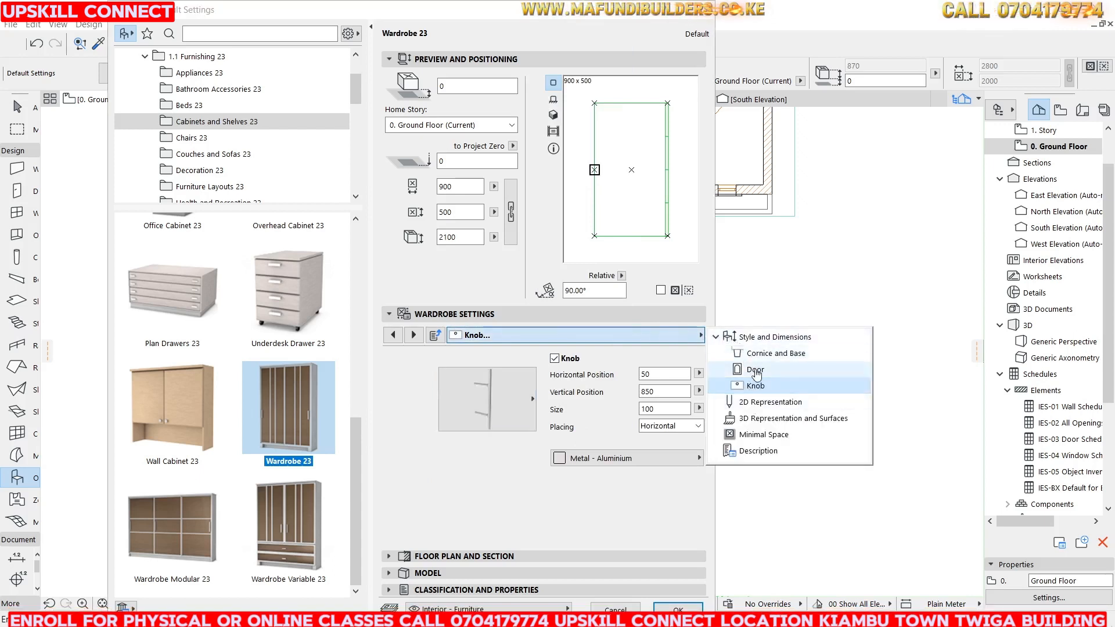
click(766, 354)
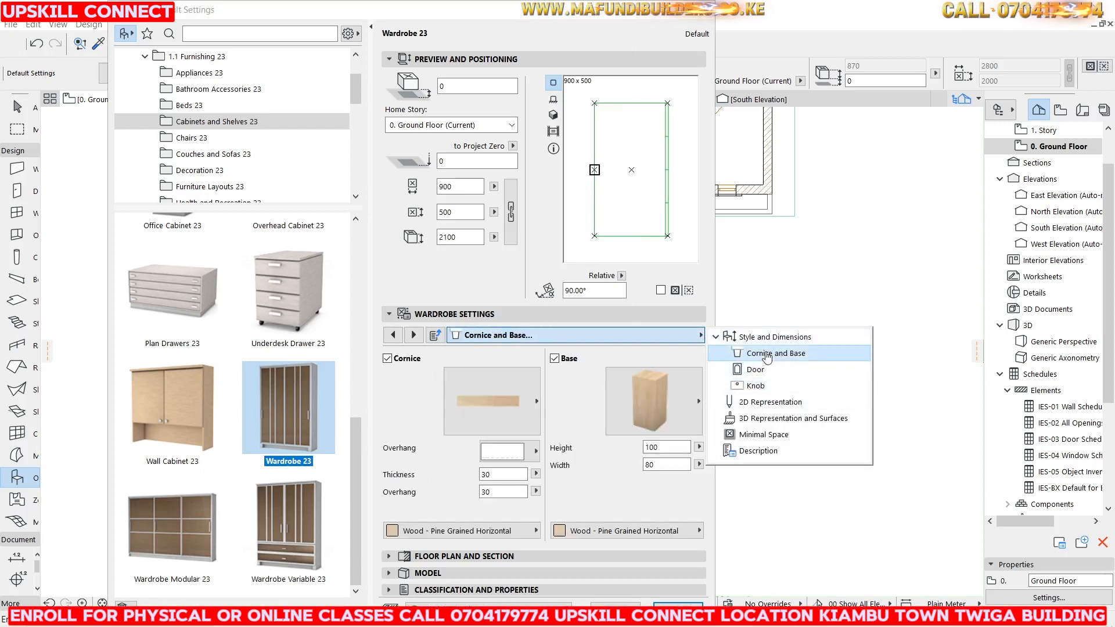
click(466, 385)
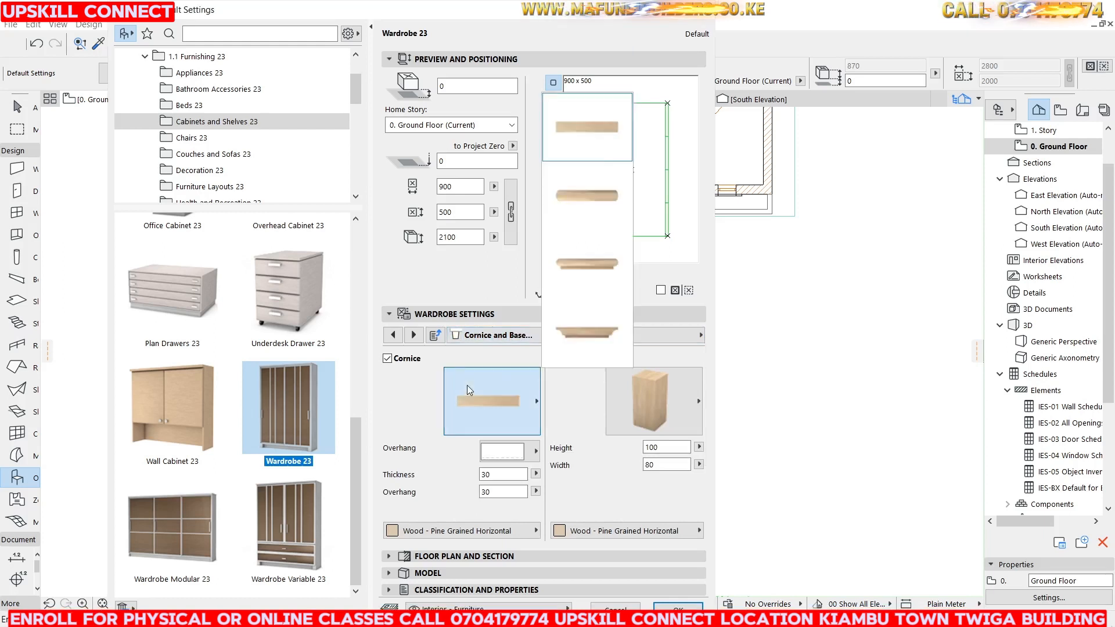
click(569, 341)
click(645, 425)
click(645, 425)
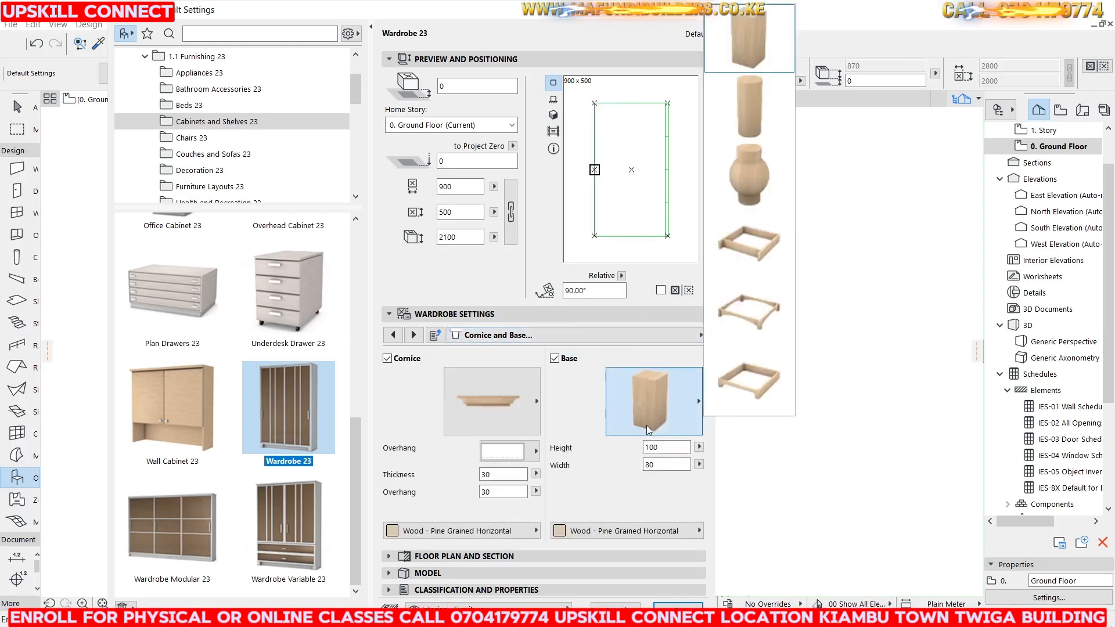
click(764, 254)
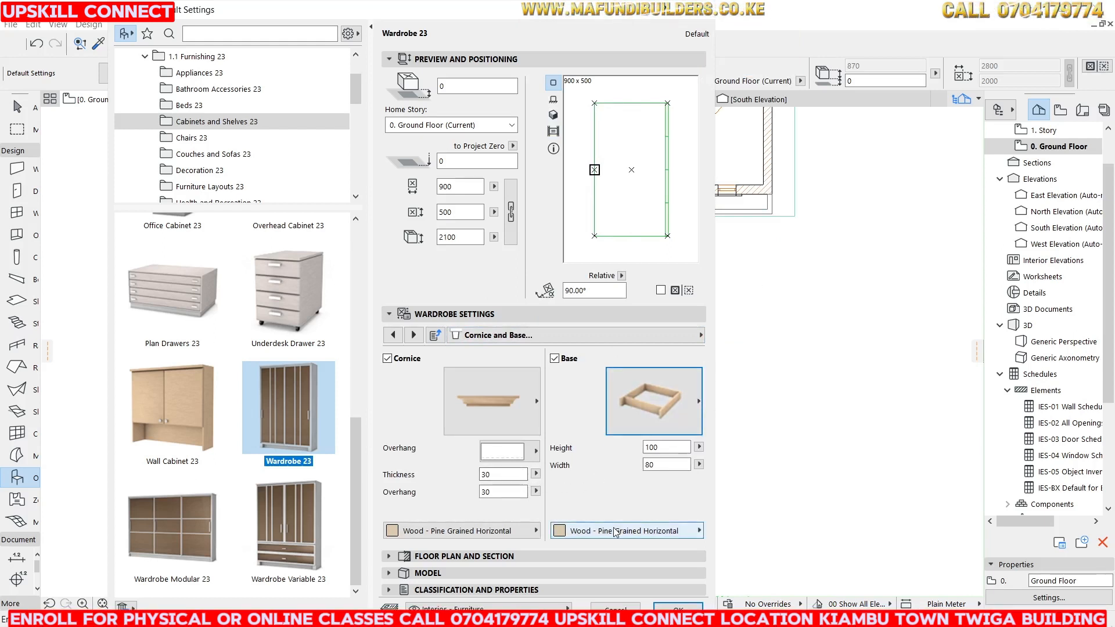
Review the cornice overhang options and apply the wardrobe settings.
click(514, 452)
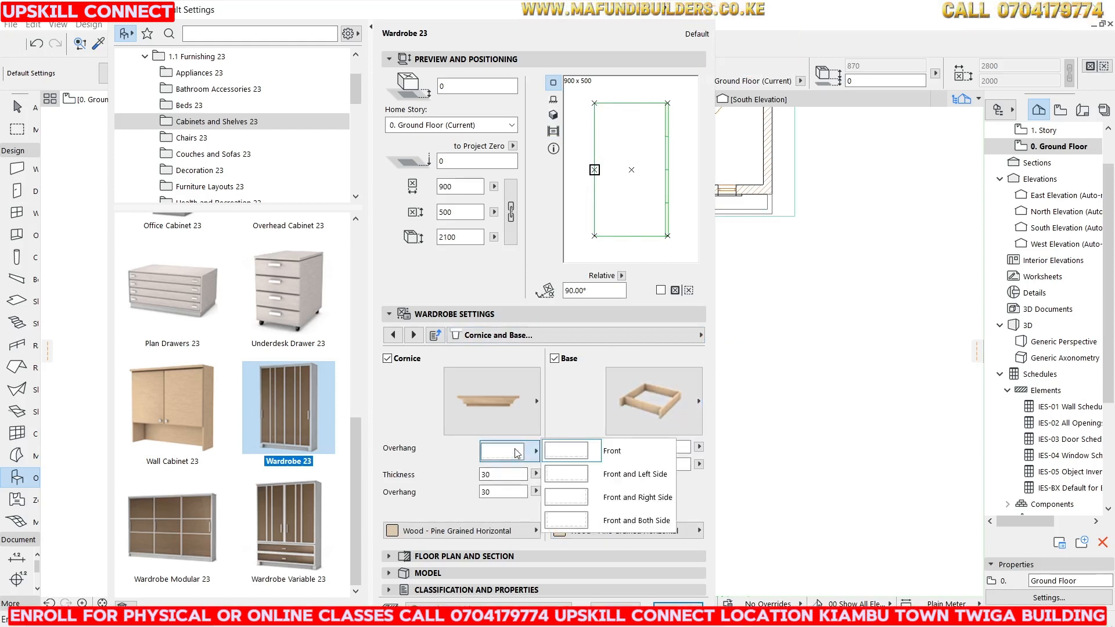
click(516, 453)
click(516, 451)
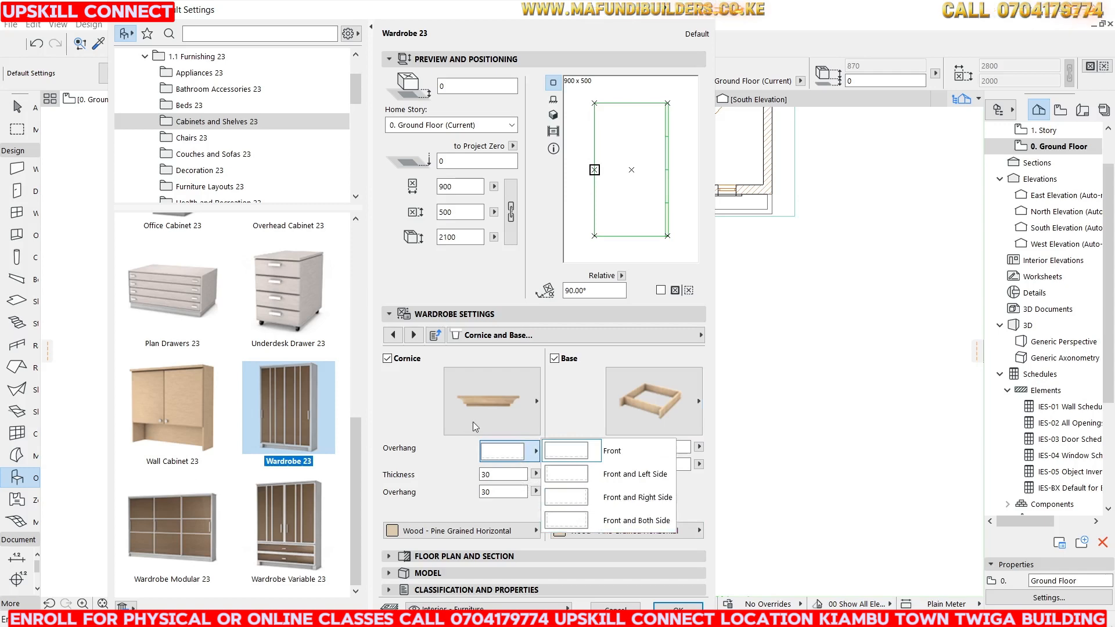
click(421, 399)
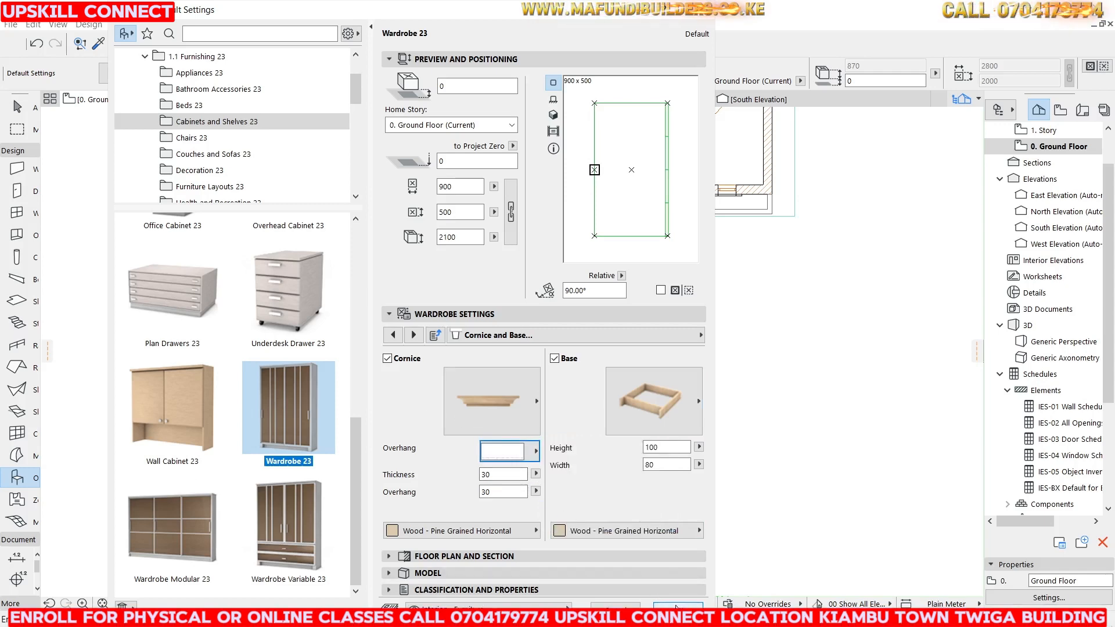
click(676, 606)
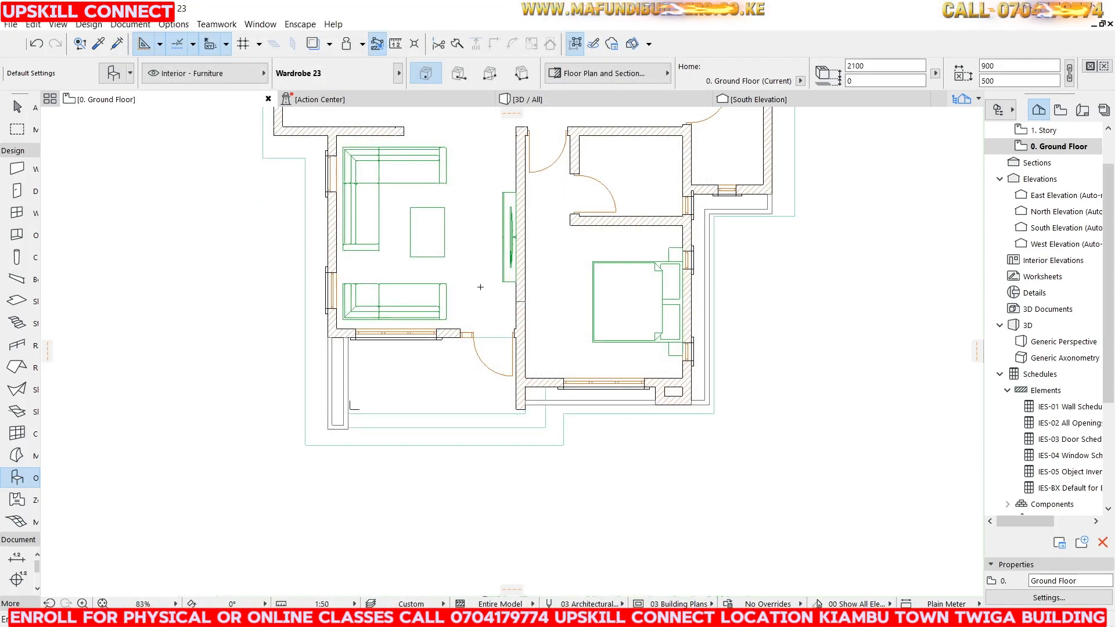
Place the wardrobe in the bedroom to the left of the bed and set its depth to 600.
scroll(499, 293, up, 3)
click(570, 295)
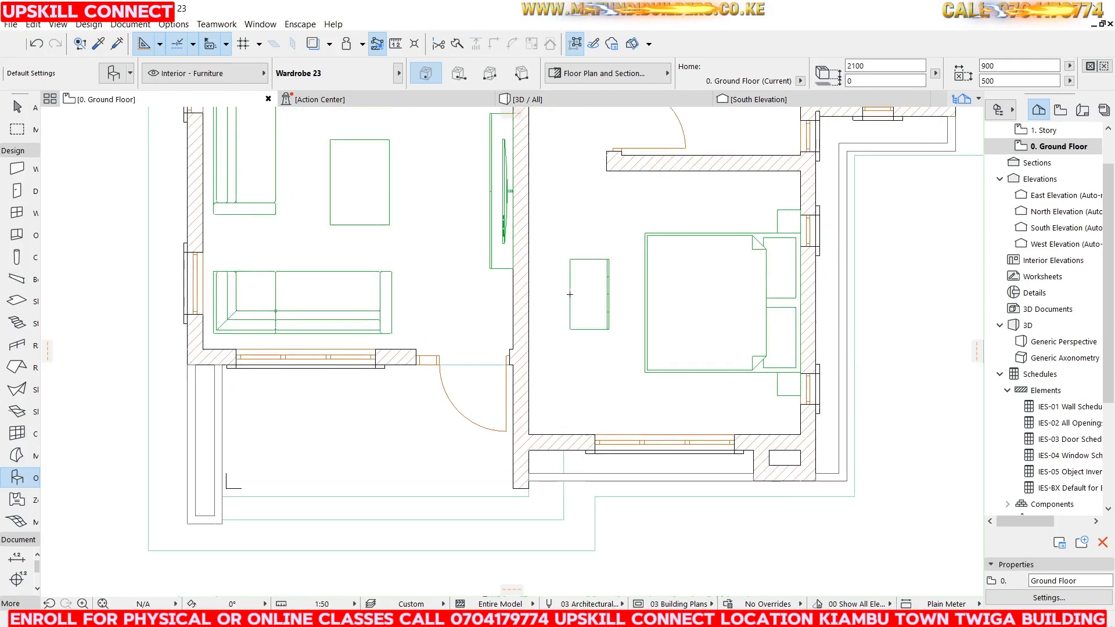
click(578, 295)
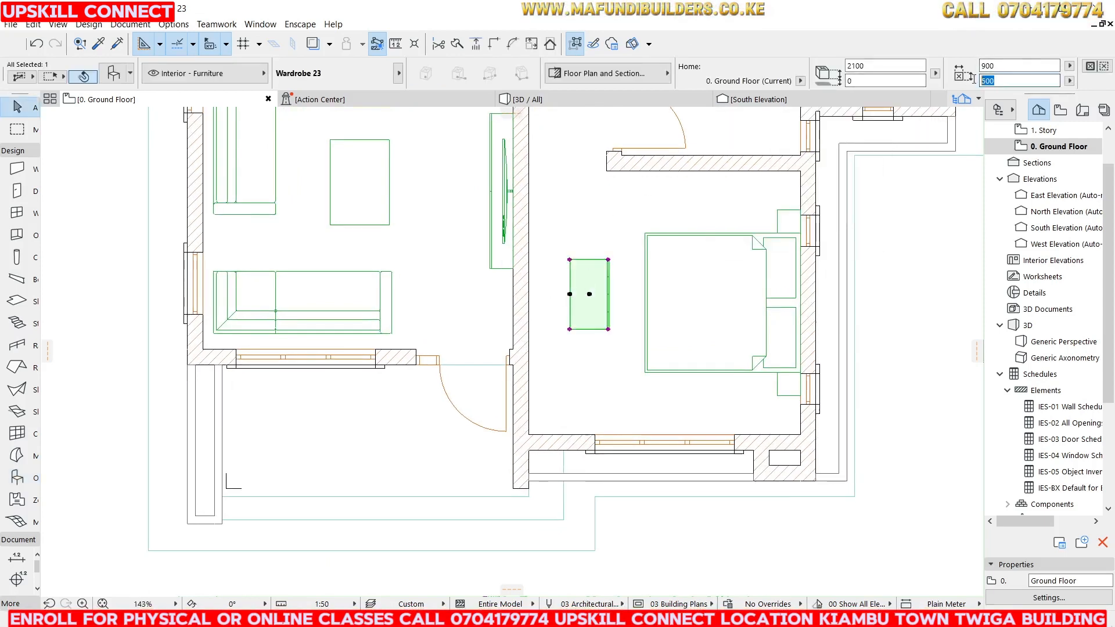
text(60)
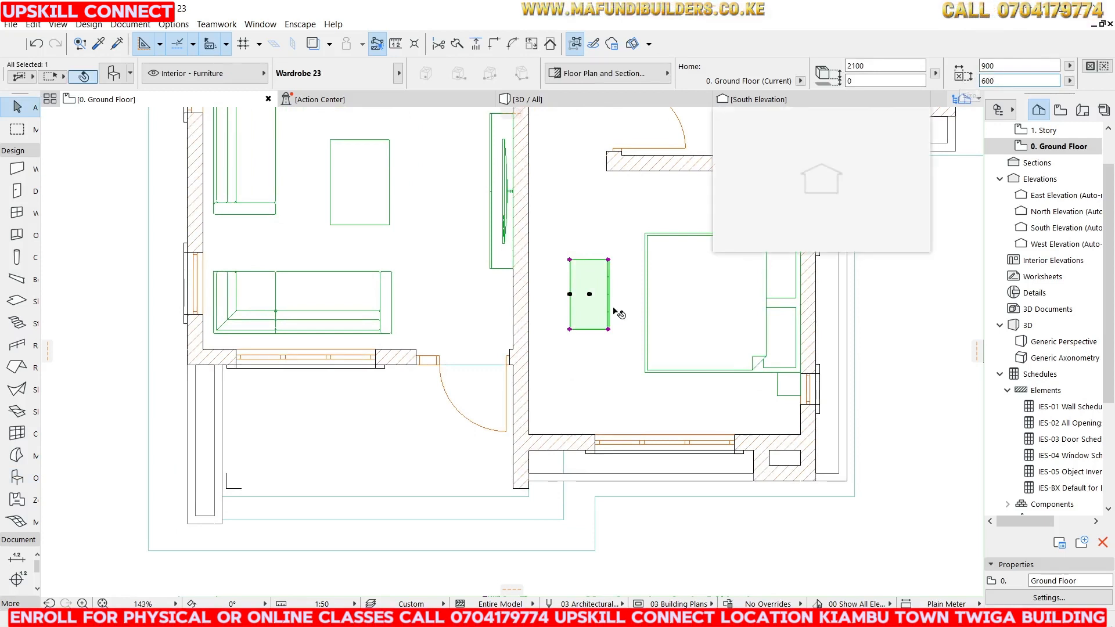
key(Return)
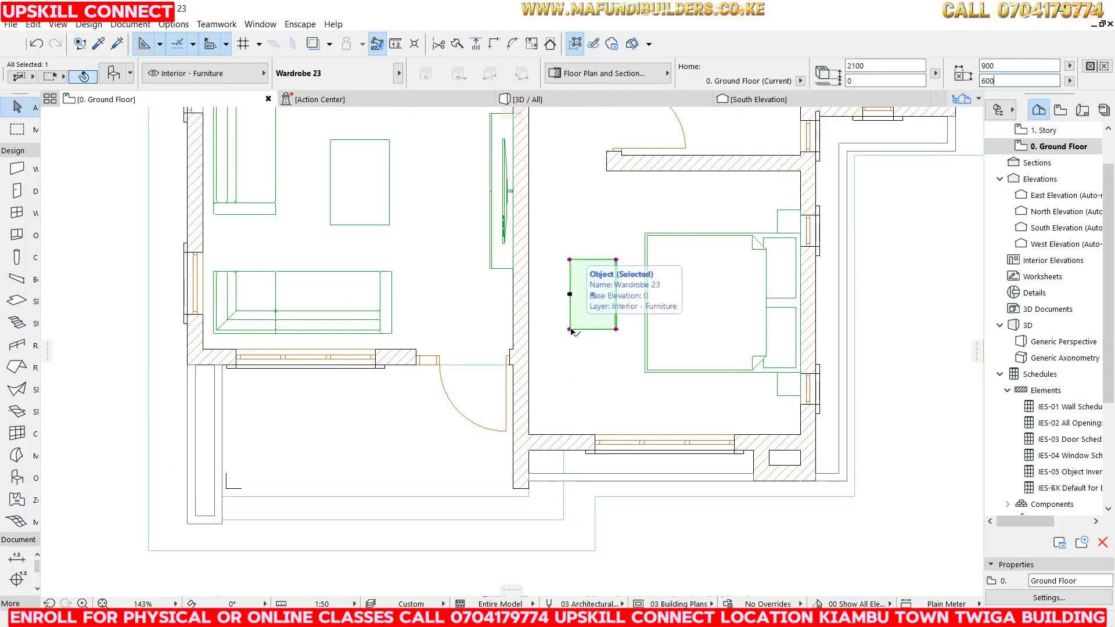
Move the wardrobe into the bedroom's lower-left corner, against the partition wall.
click(570, 329)
click(68, 117)
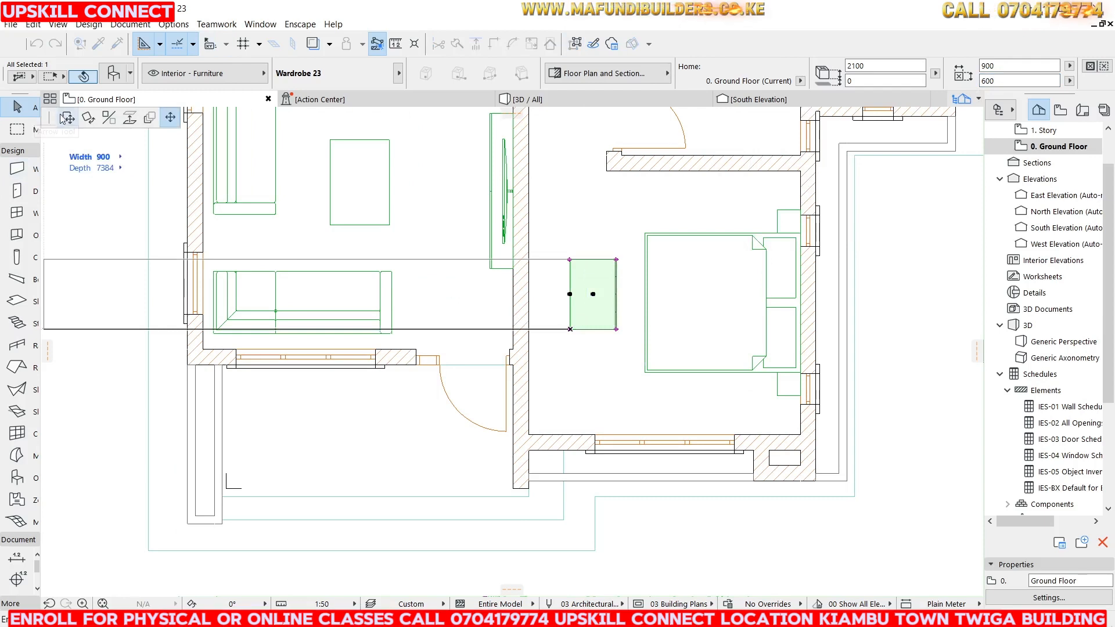
click(533, 434)
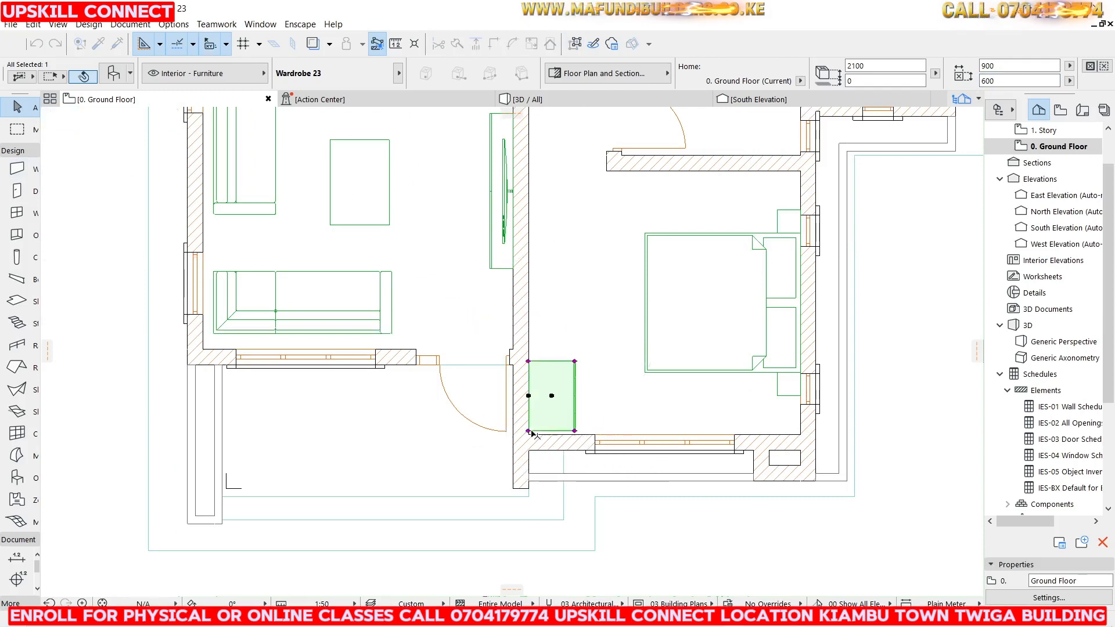
scroll(533, 434, up, 5)
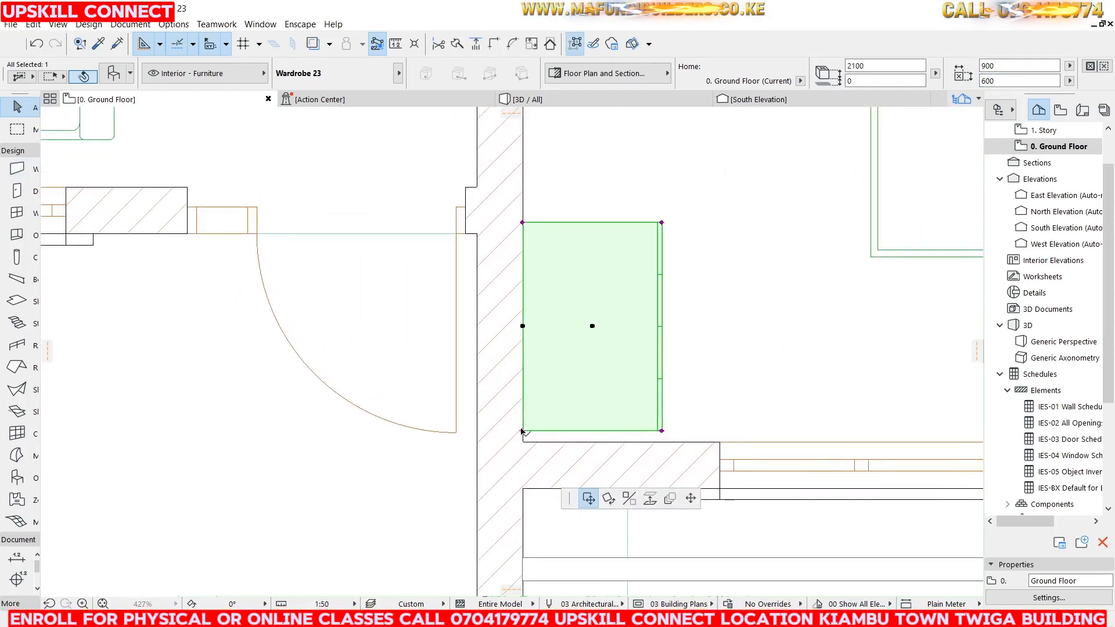
drag(521, 432, 523, 443)
scroll(495, 399, down, 5)
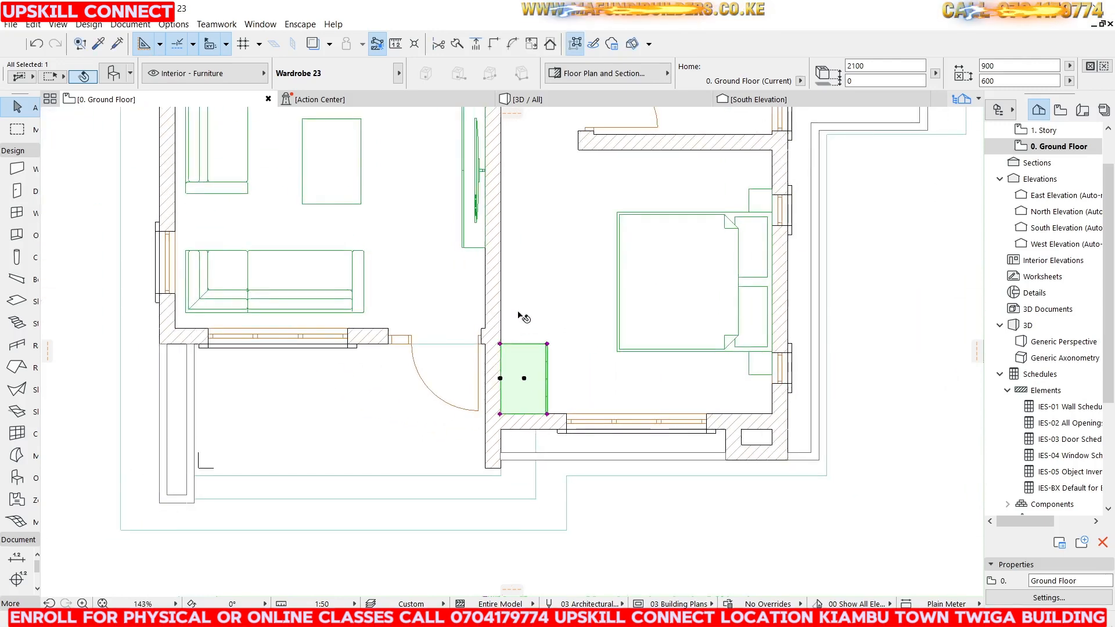
Stretch the wardrobe up along the partition wall to a width of about 2700.
click(500, 344)
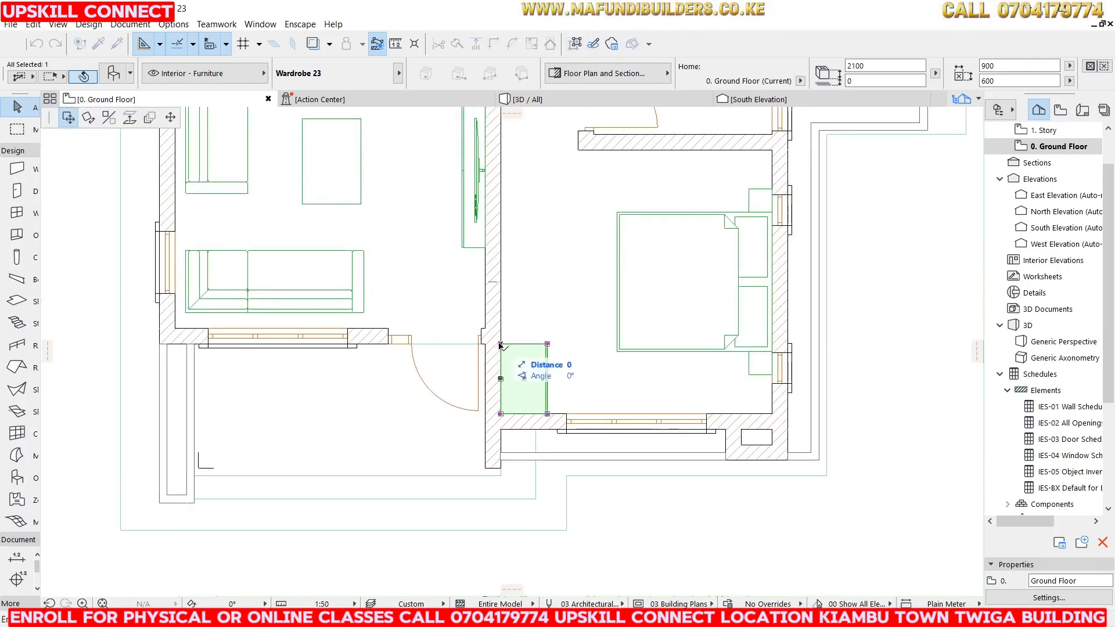
click(170, 117)
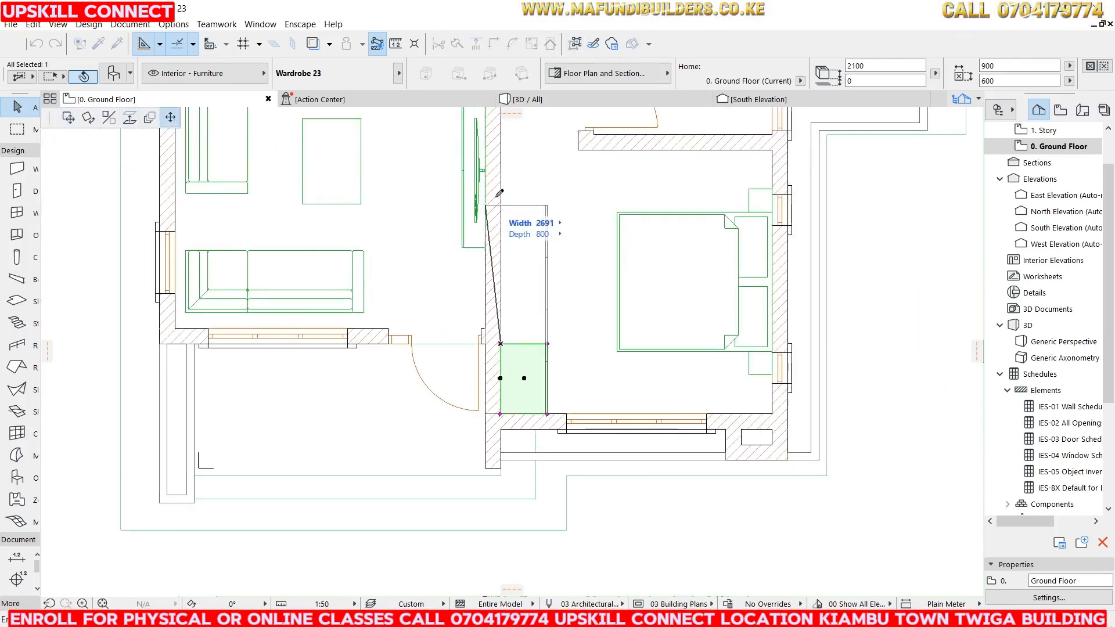
click(501, 200)
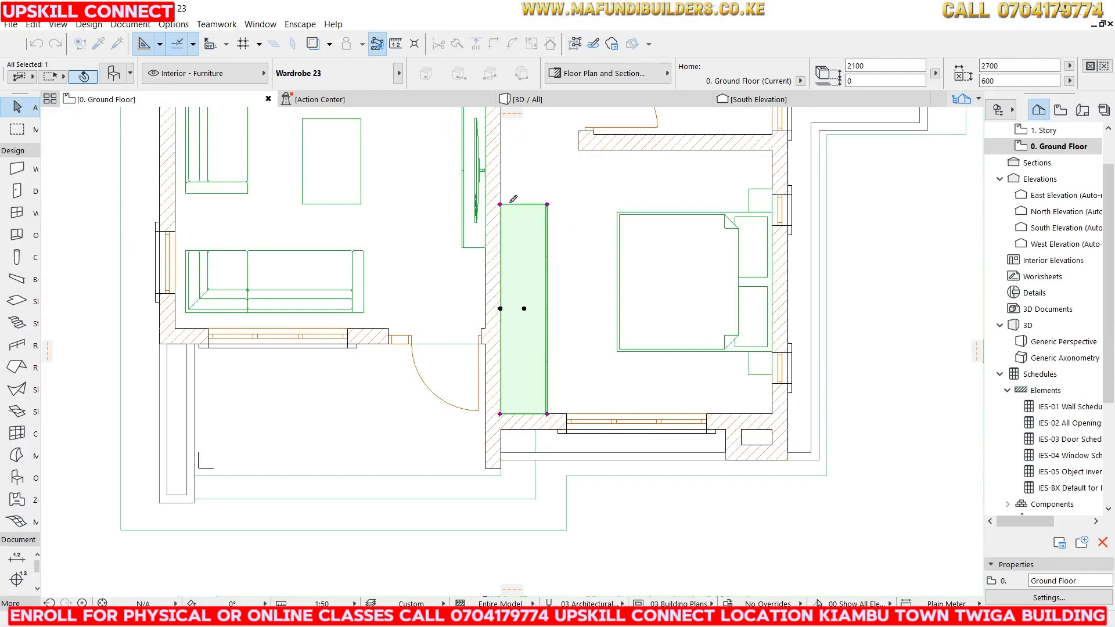
In the 3D view, select the wardrobe and set its height to 2400.
click(525, 100)
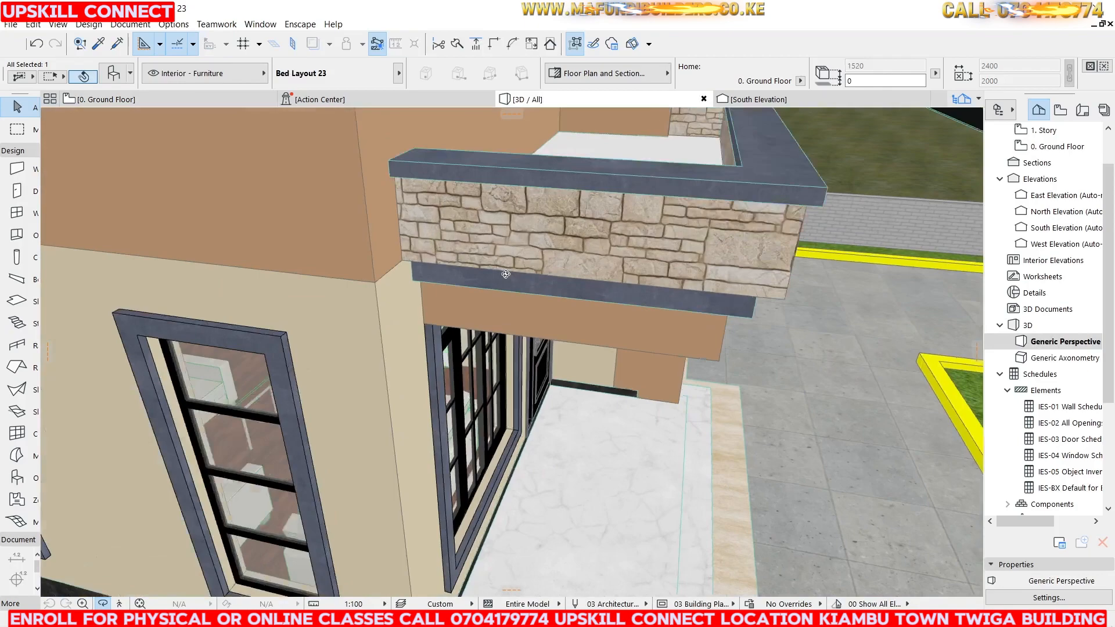
shift+middle_drag(506, 274, 347, 166)
scroll(454, 194, up, 10)
key(Escape)
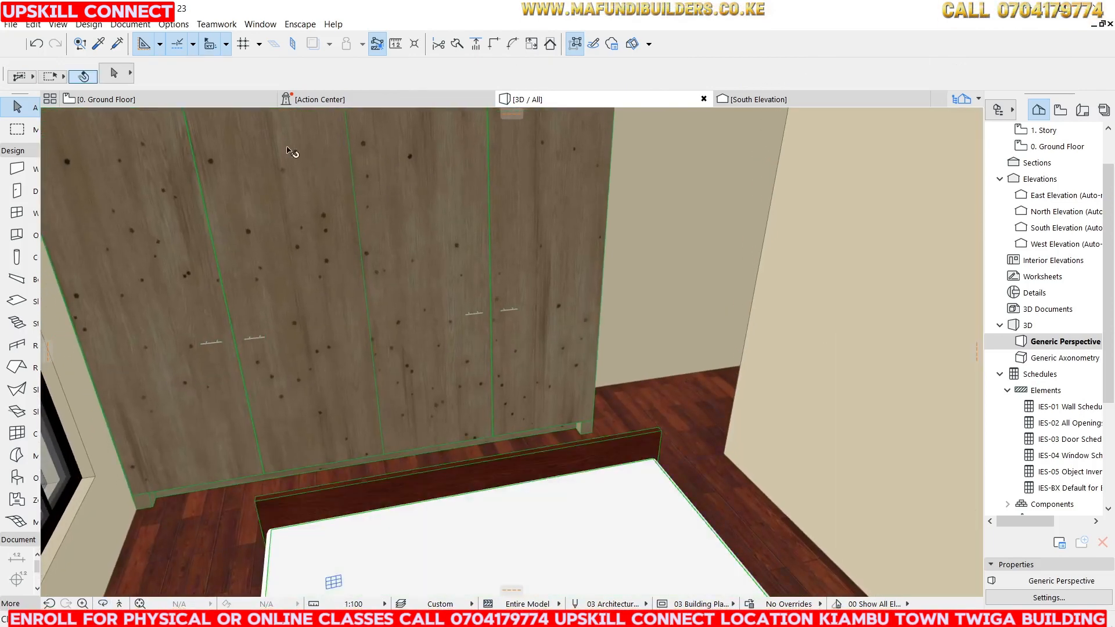
scroll(414, 243, down, 3)
shift+middle_drag(415, 244, 428, 221)
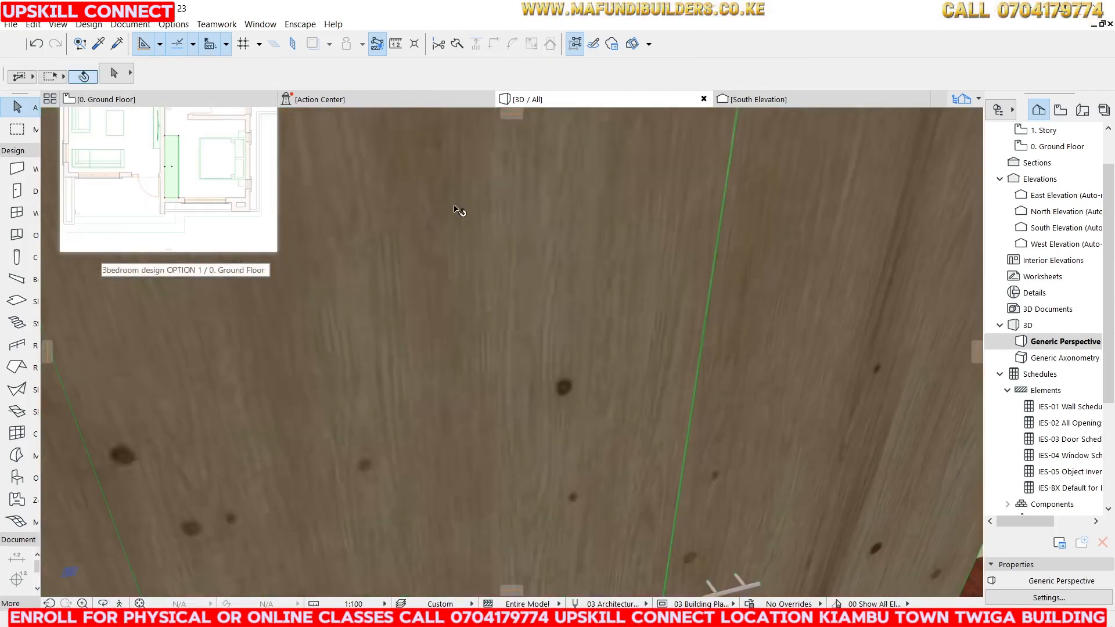
click(460, 211)
click(879, 65)
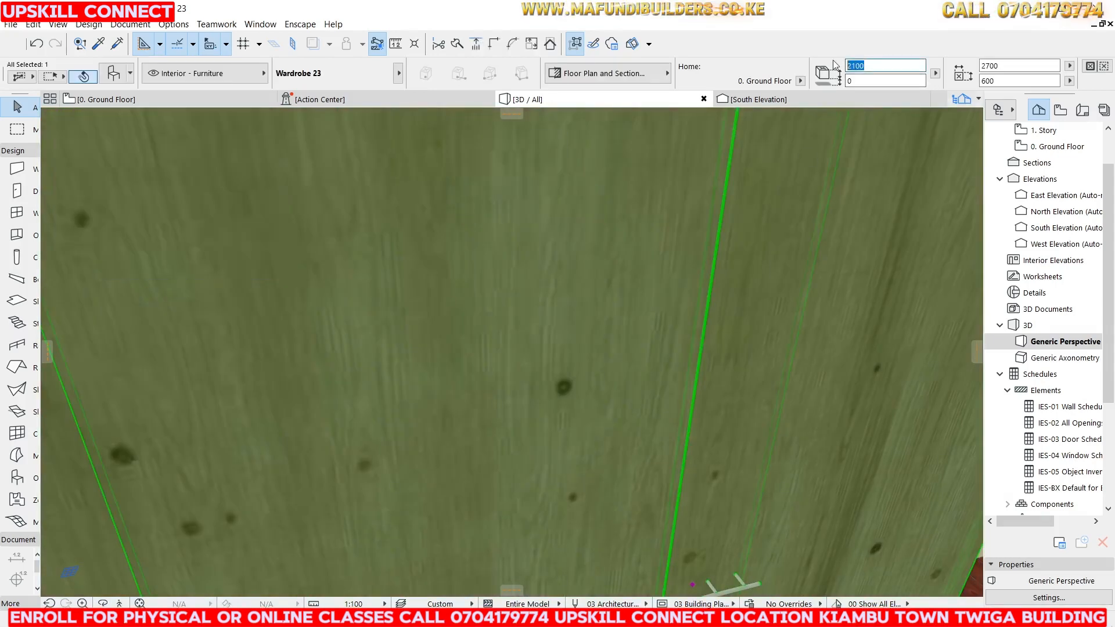
text(2400)
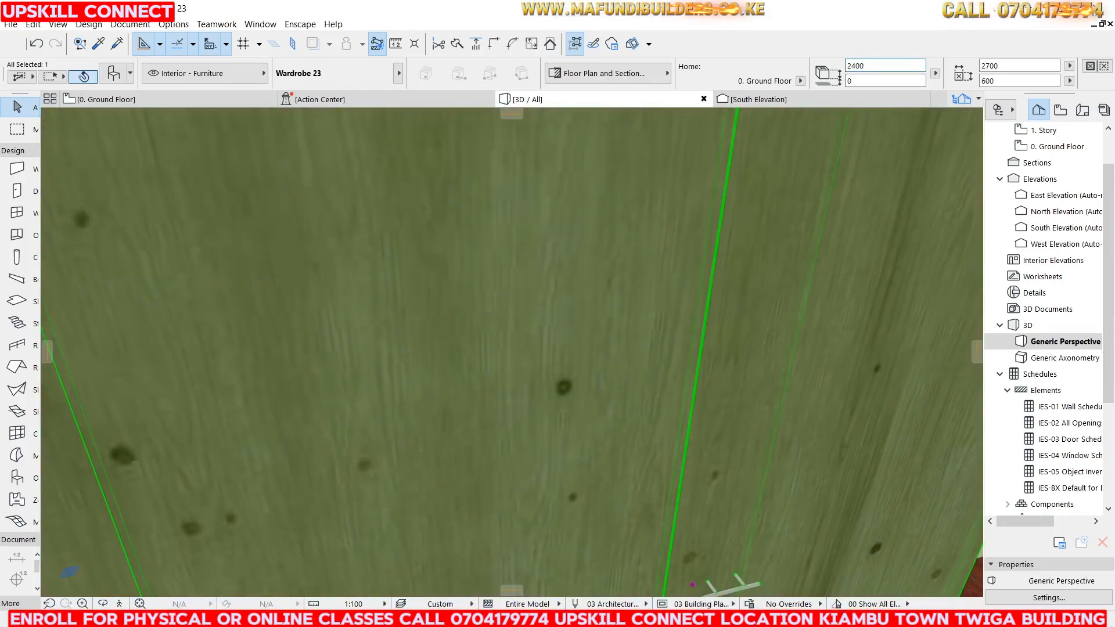
key(Return)
In the wardrobe's selection settings, set the door material to Wood - Mahogany Vertical.
scroll(373, 289, down, 6)
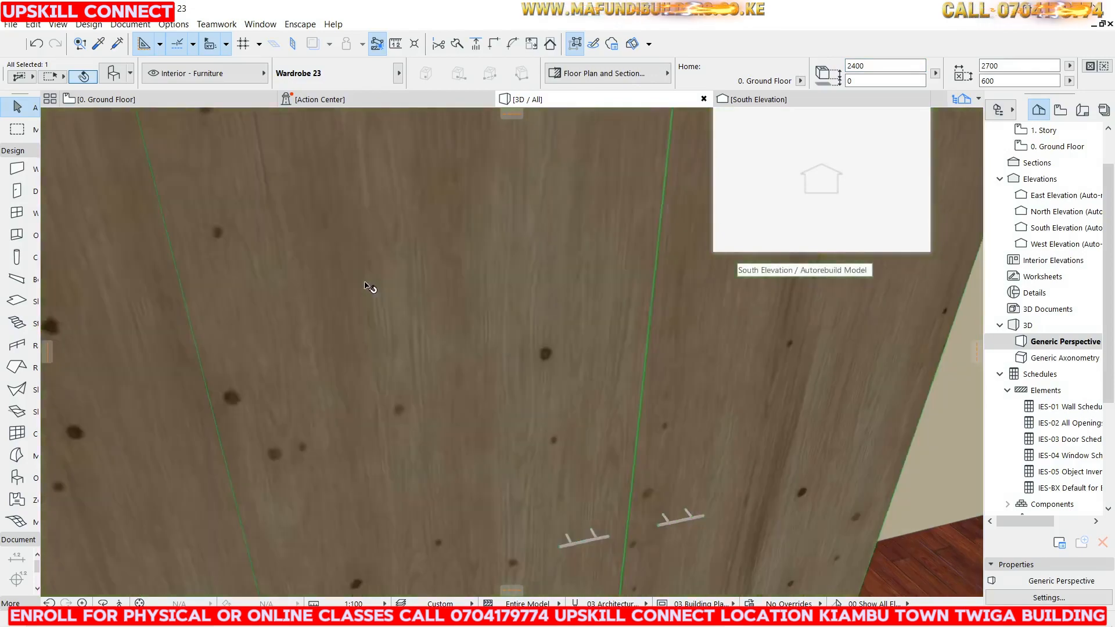
scroll(347, 267, up, 2)
scroll(346, 267, up, 4)
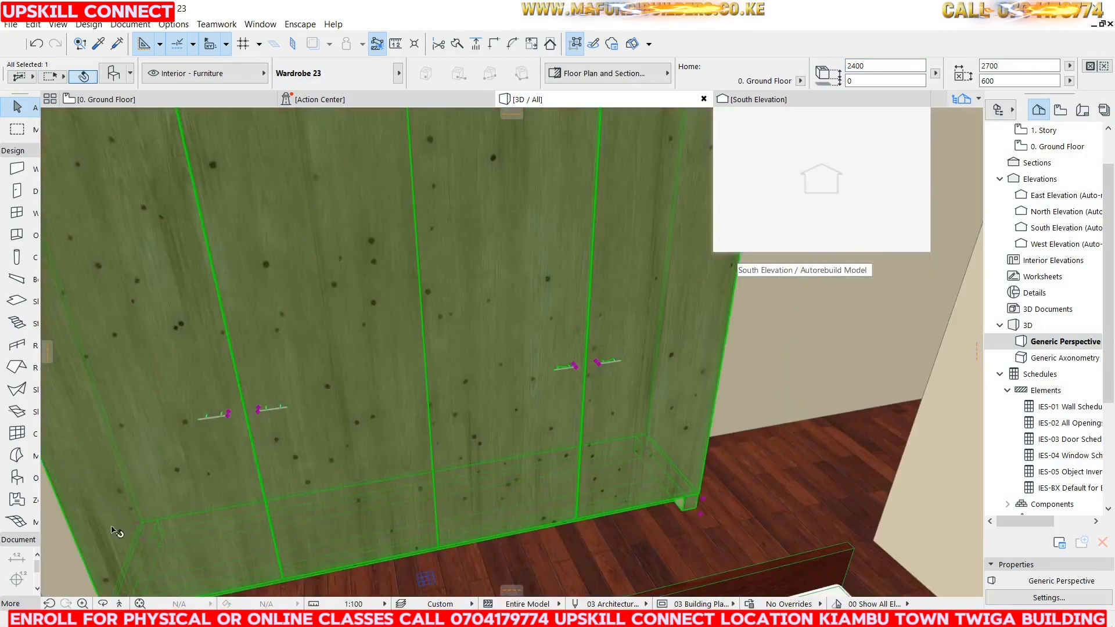
click(103, 603)
drag(469, 436, 401, 264)
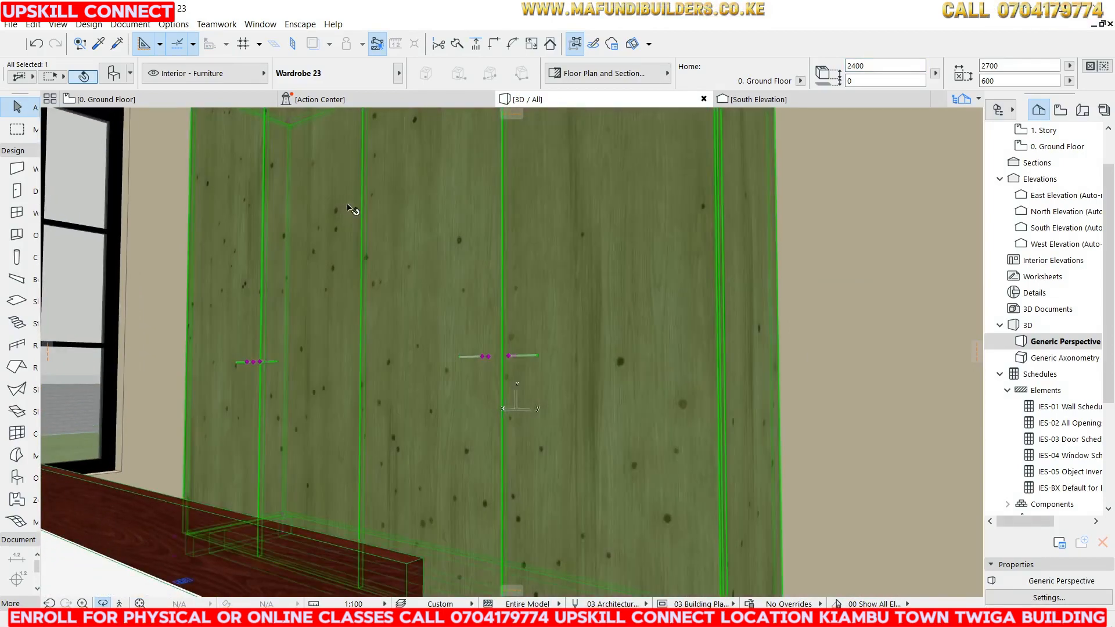
right_click(368, 173)
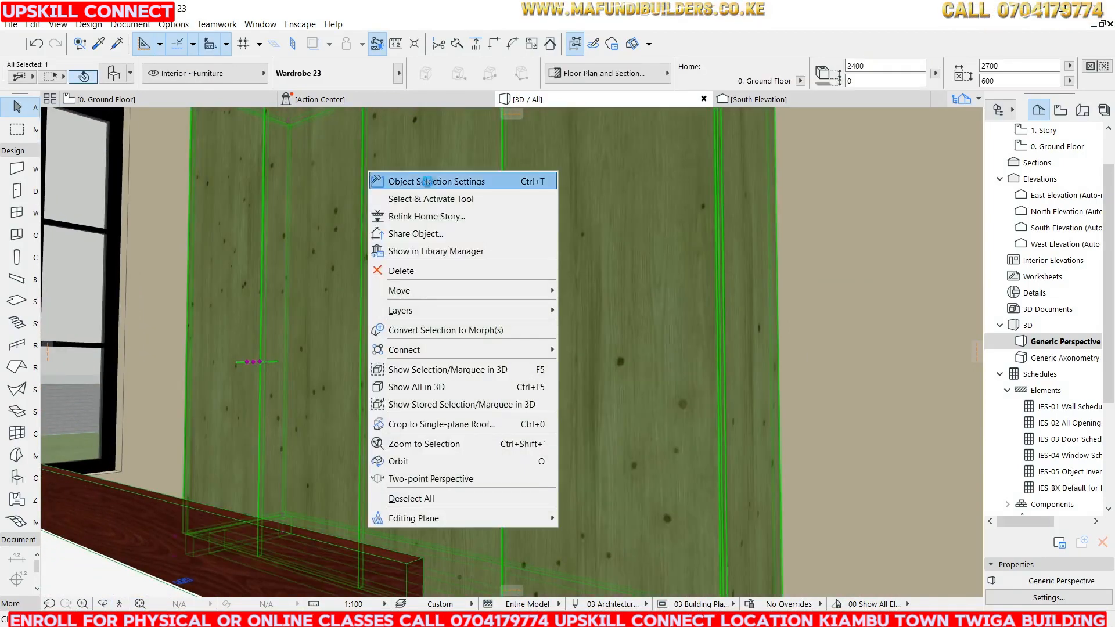
click(426, 180)
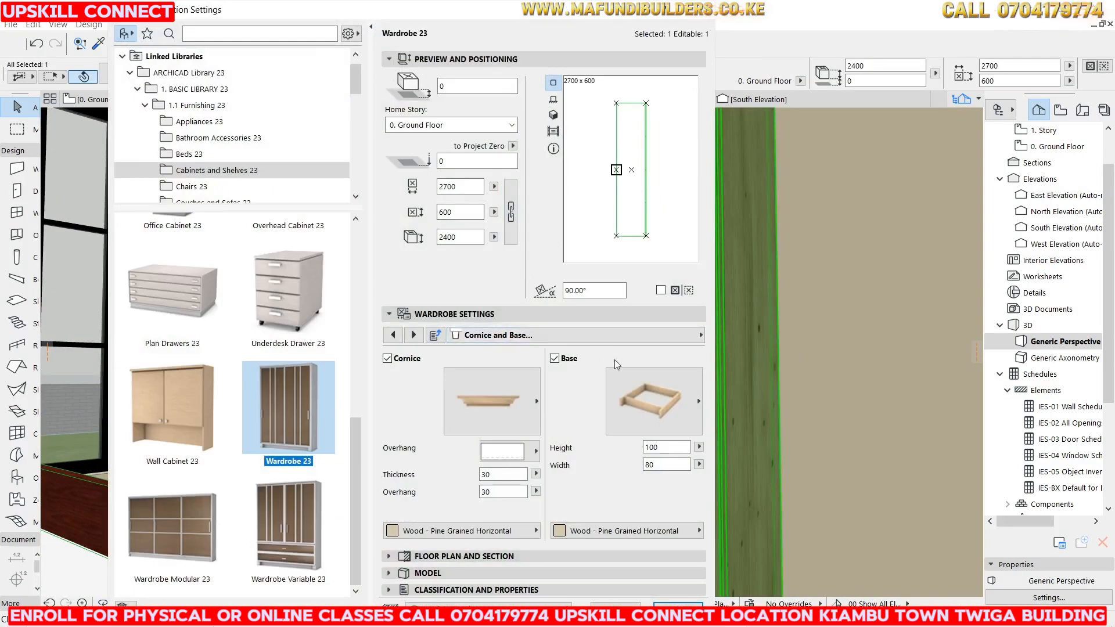
click(672, 336)
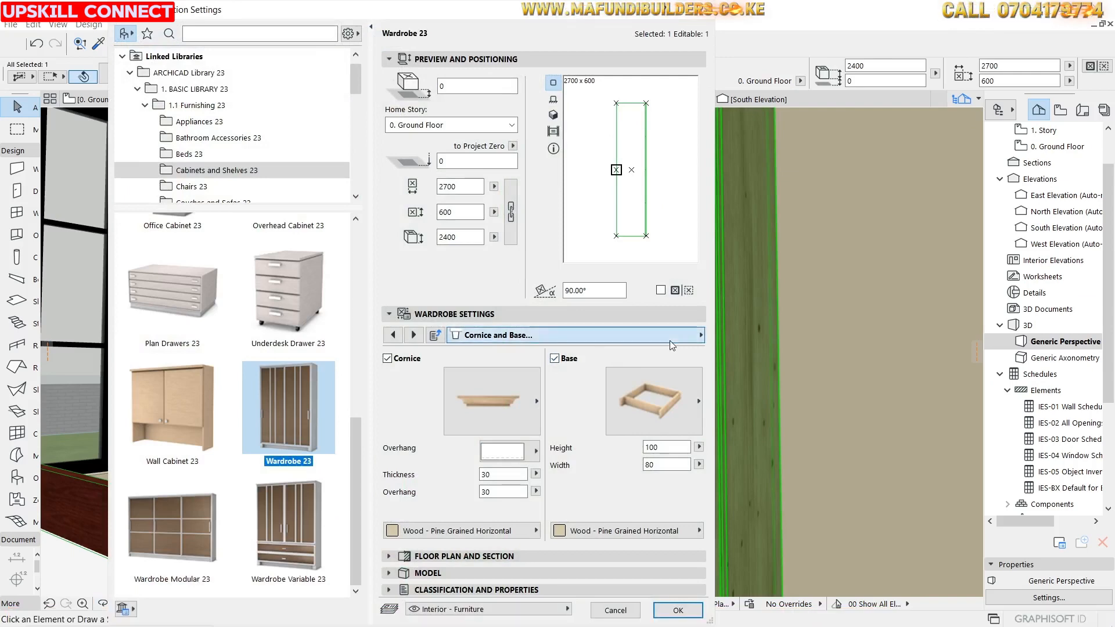
click(738, 372)
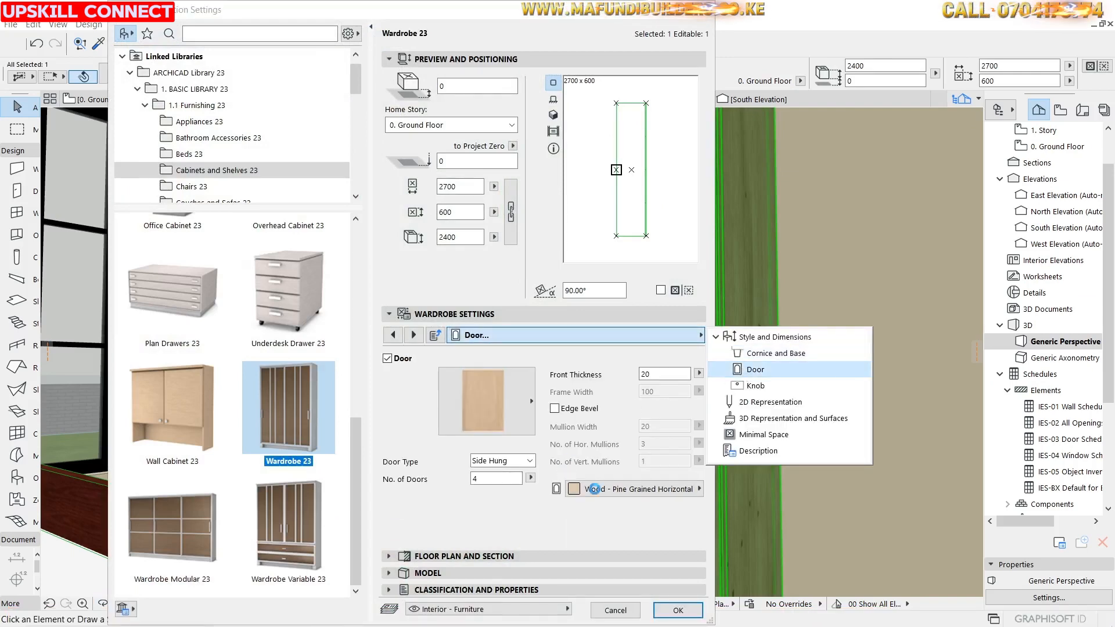
click(594, 489)
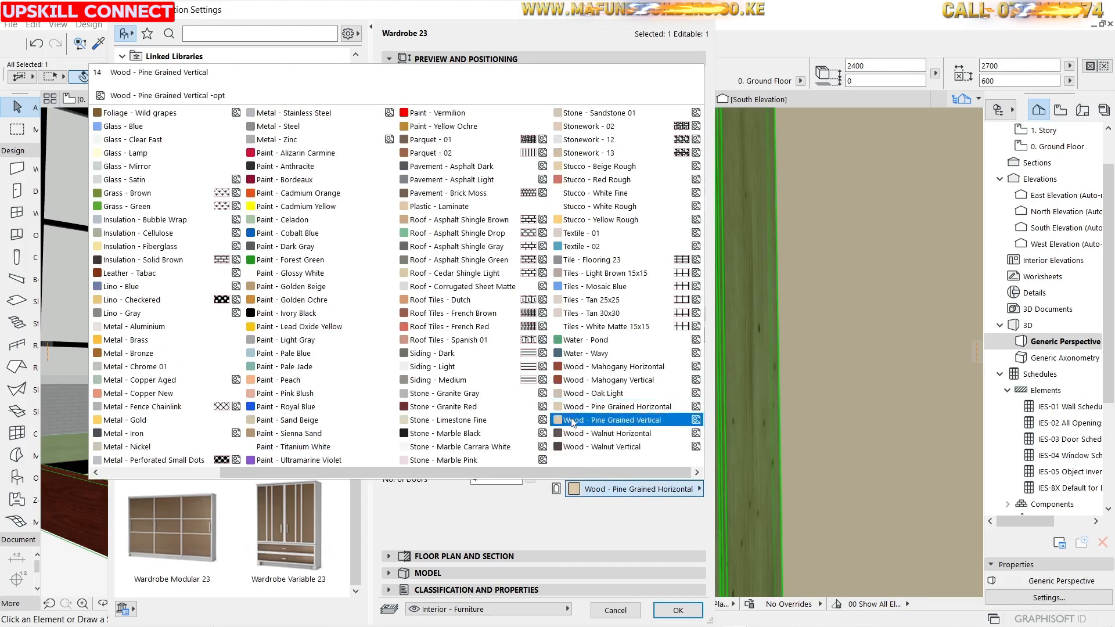
click(616, 380)
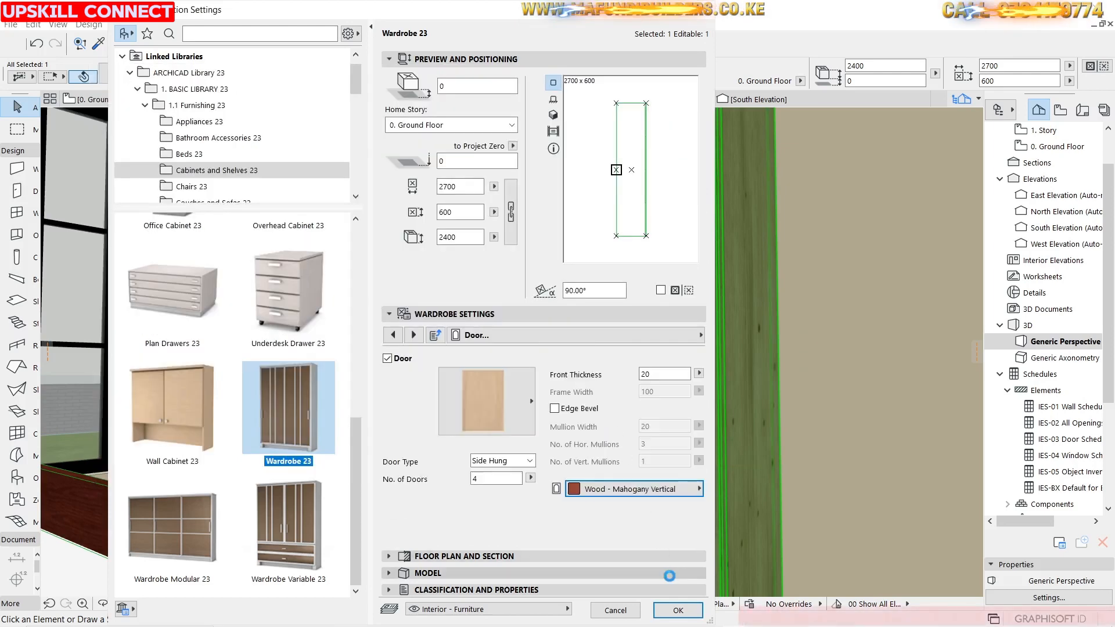
click(695, 339)
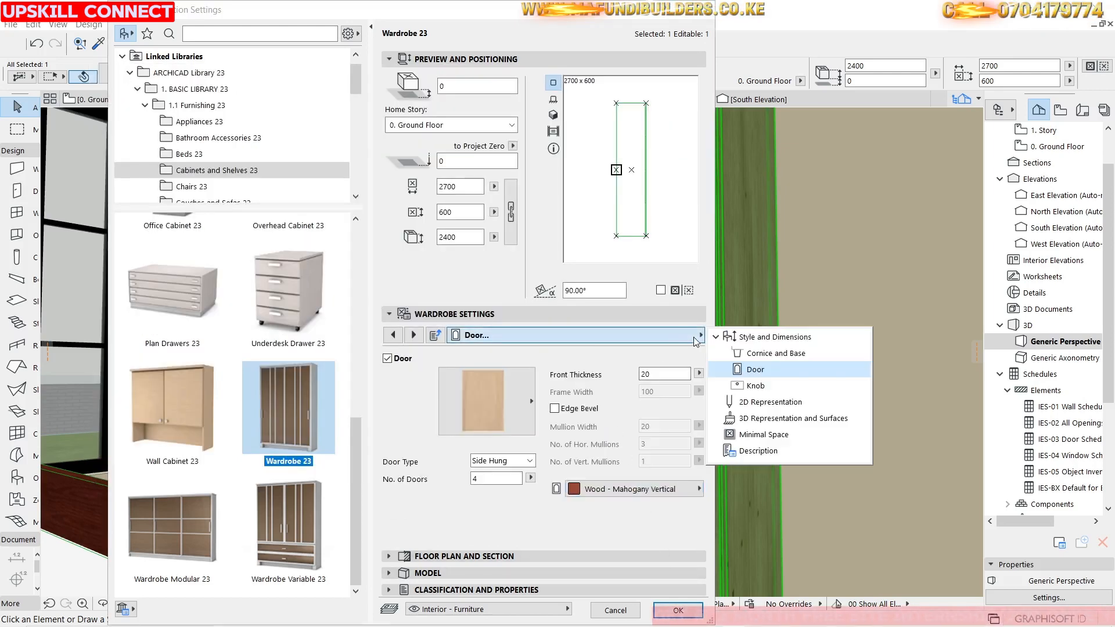
click(679, 502)
click(678, 610)
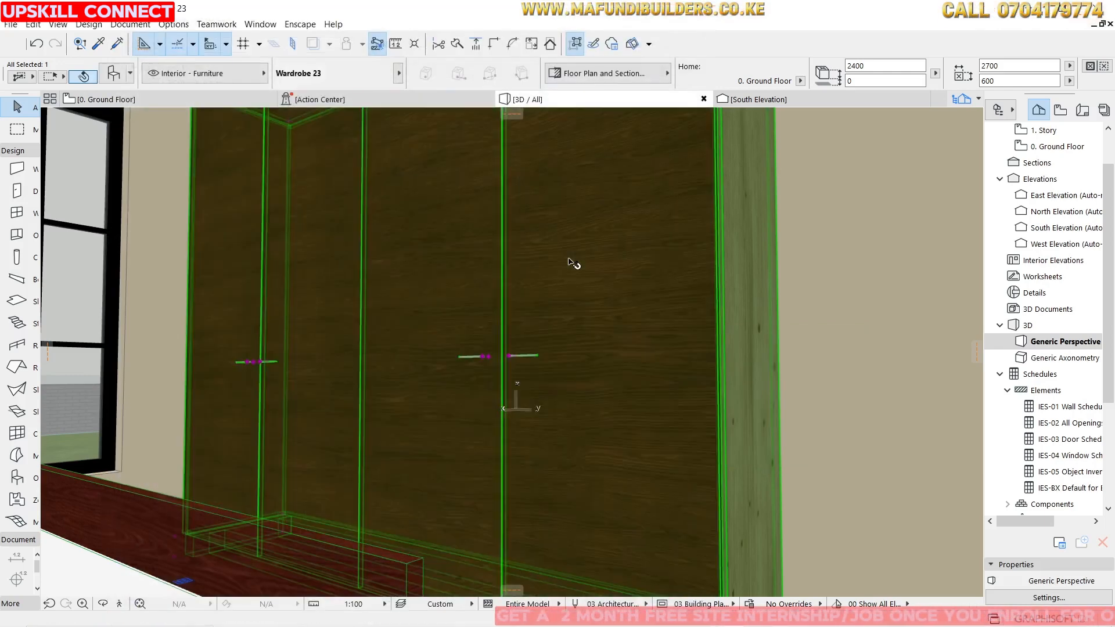
Return to the ground floor plan and rotate the wardrobe 90° to lie horizontally.
scroll(471, 261, down, 3)
scroll(557, 252, up, 5)
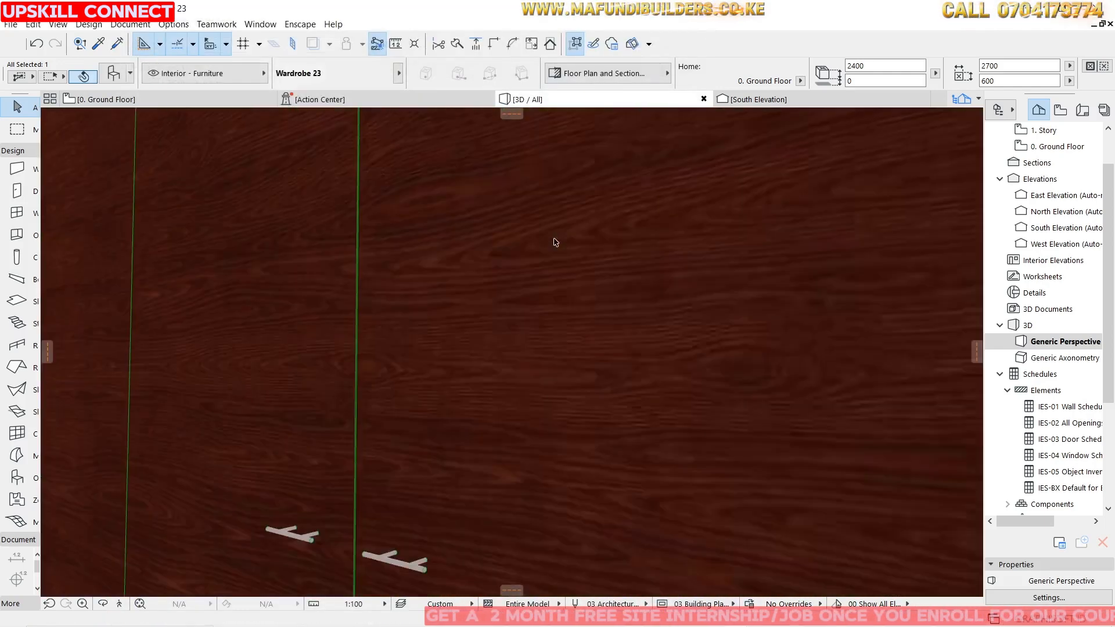
scroll(556, 252, down, 1)
scroll(557, 252, down, 2)
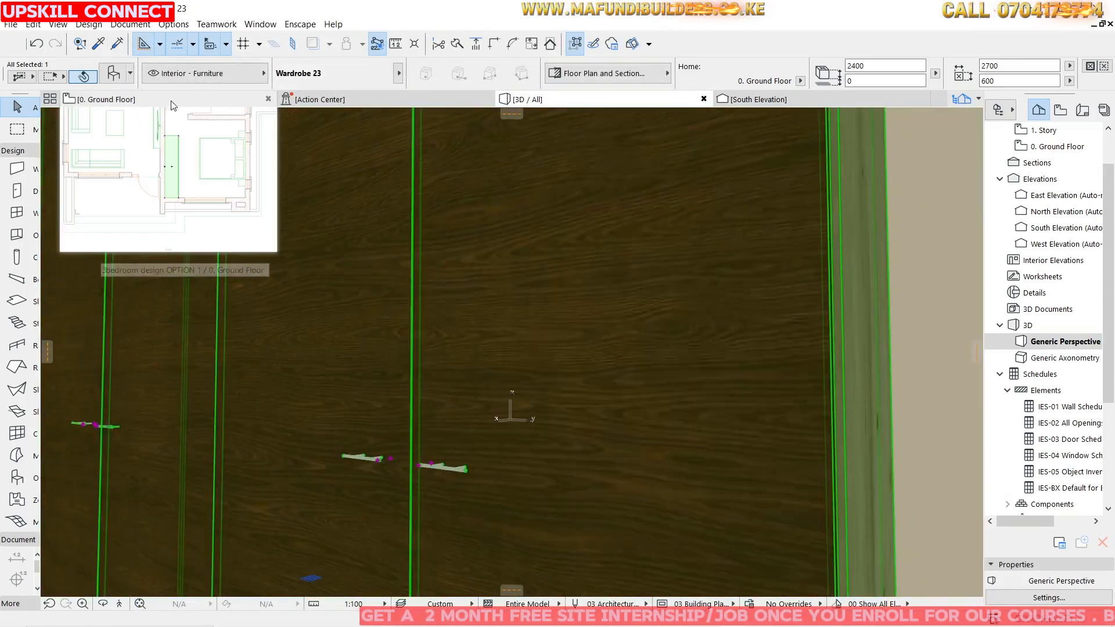
click(173, 105)
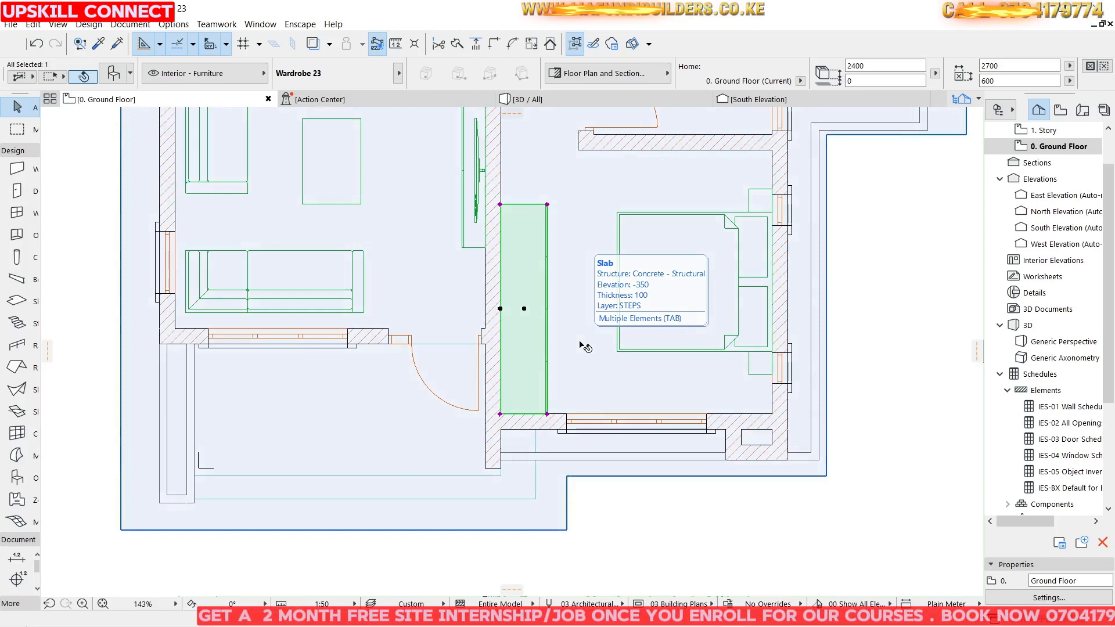
scroll(575, 337, down, 5)
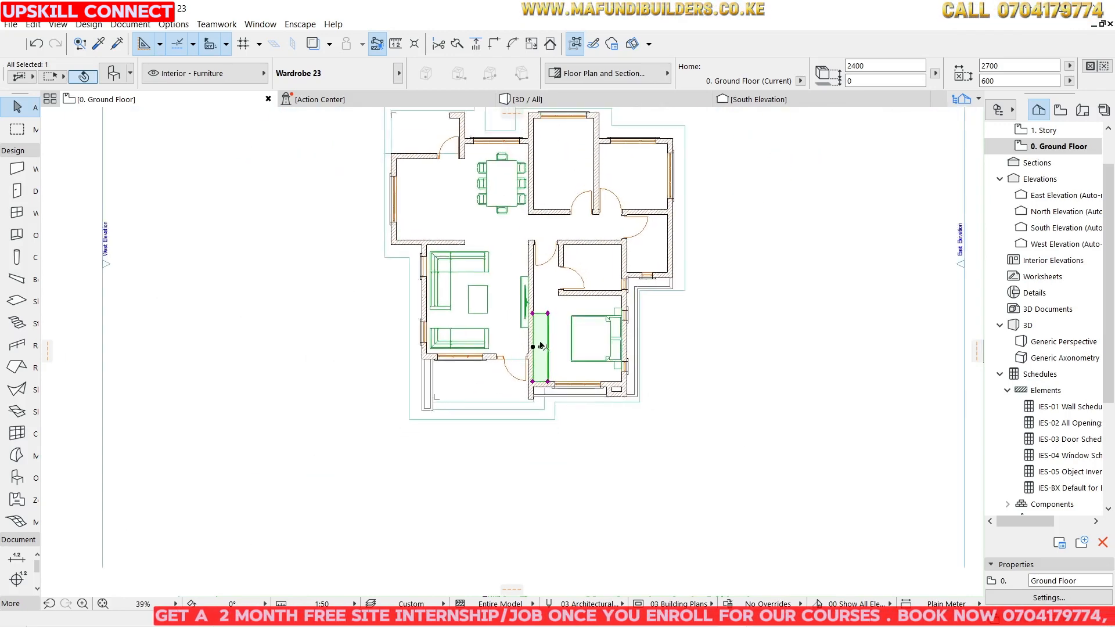
scroll(557, 231, up, 2)
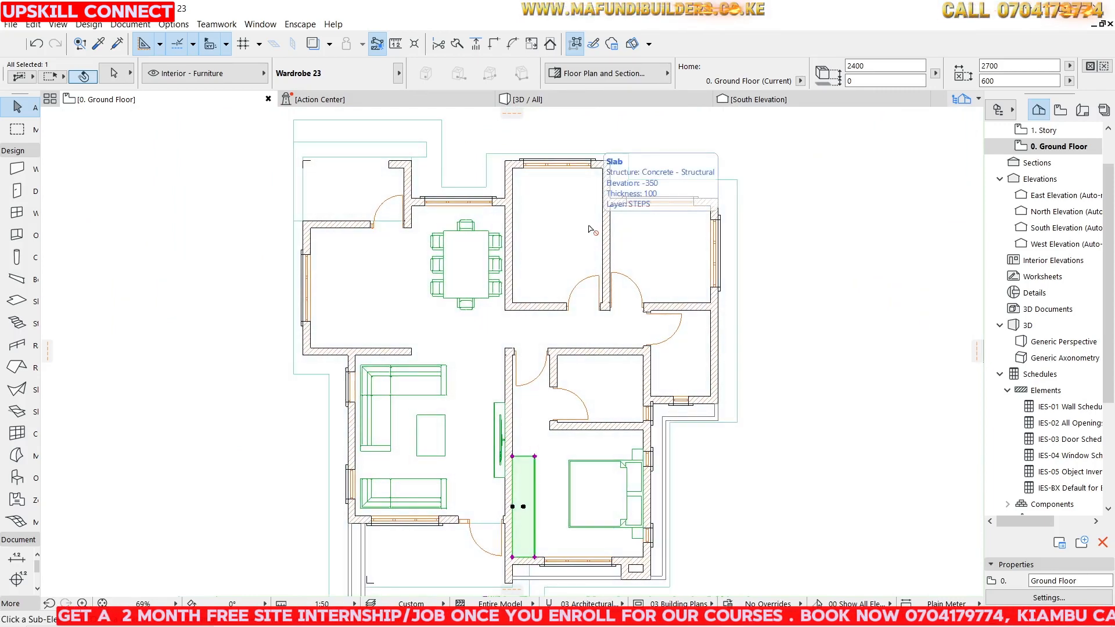
scroll(530, 480, up, 4)
click(523, 507)
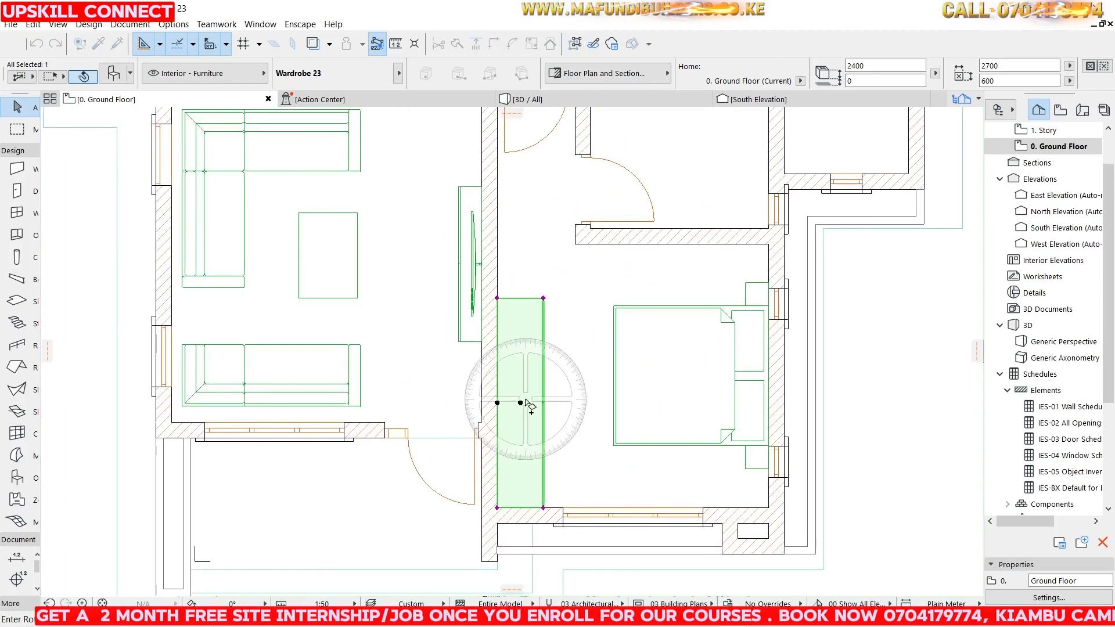
click(573, 402)
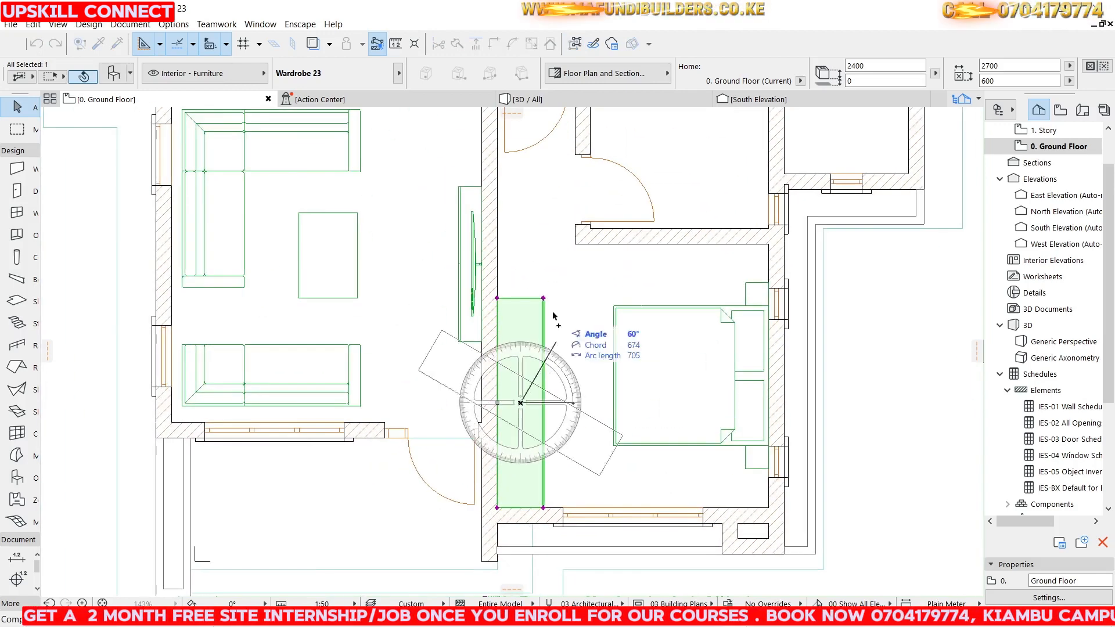
click(525, 224)
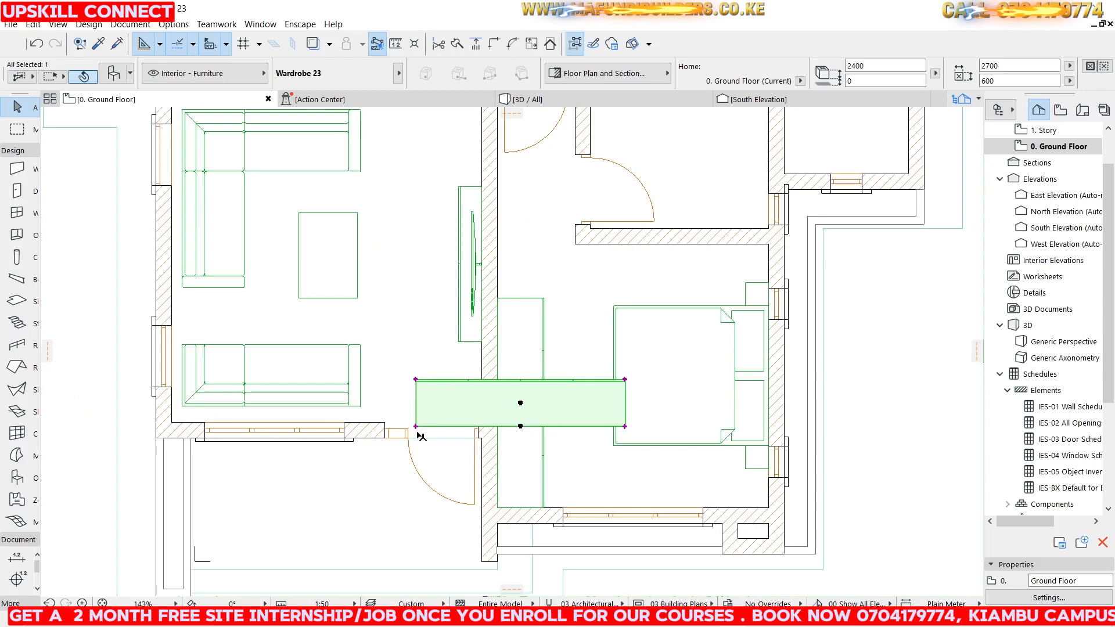
Move the wardrobe into the upper middle bedroom, against its lower wall beside the dining area.
click(416, 426)
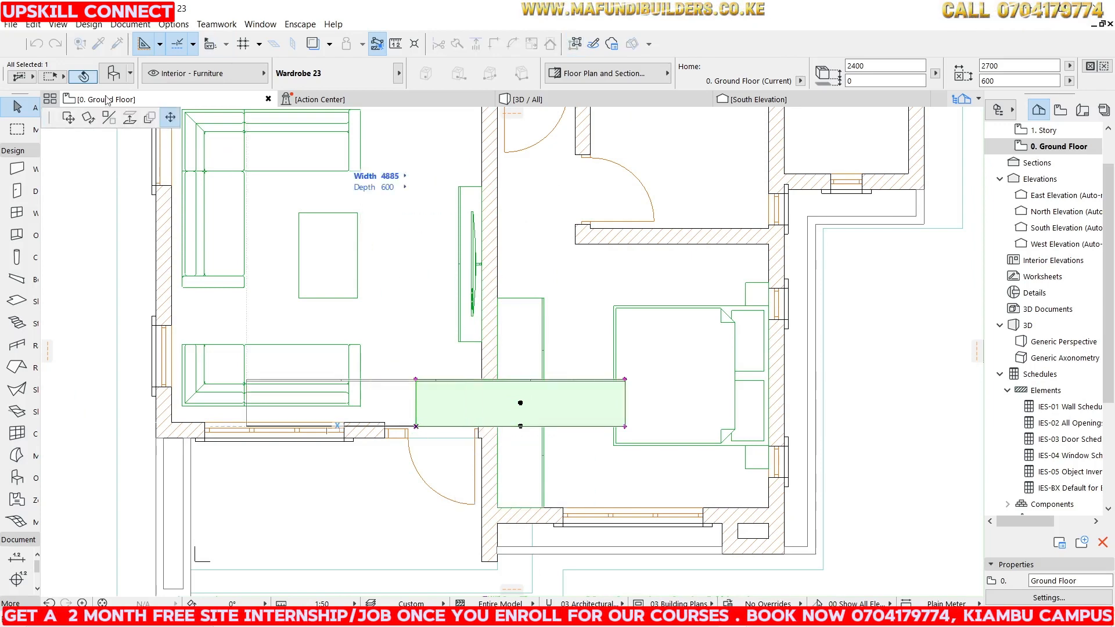
click(69, 119)
scroll(635, 349, down, 5)
scroll(590, 337, up, 5)
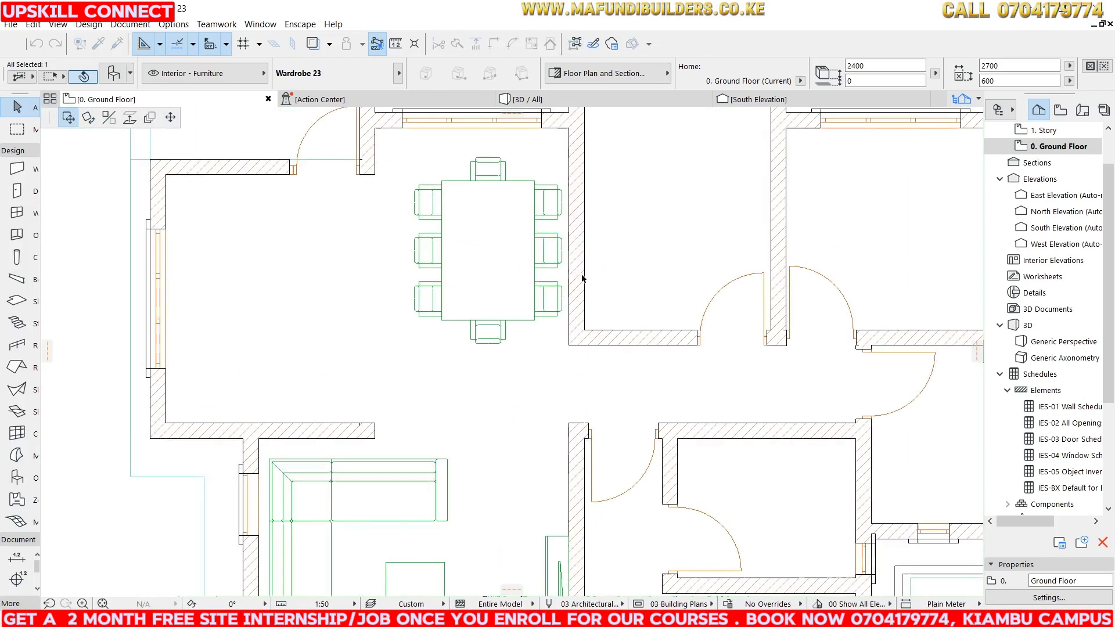
click(585, 332)
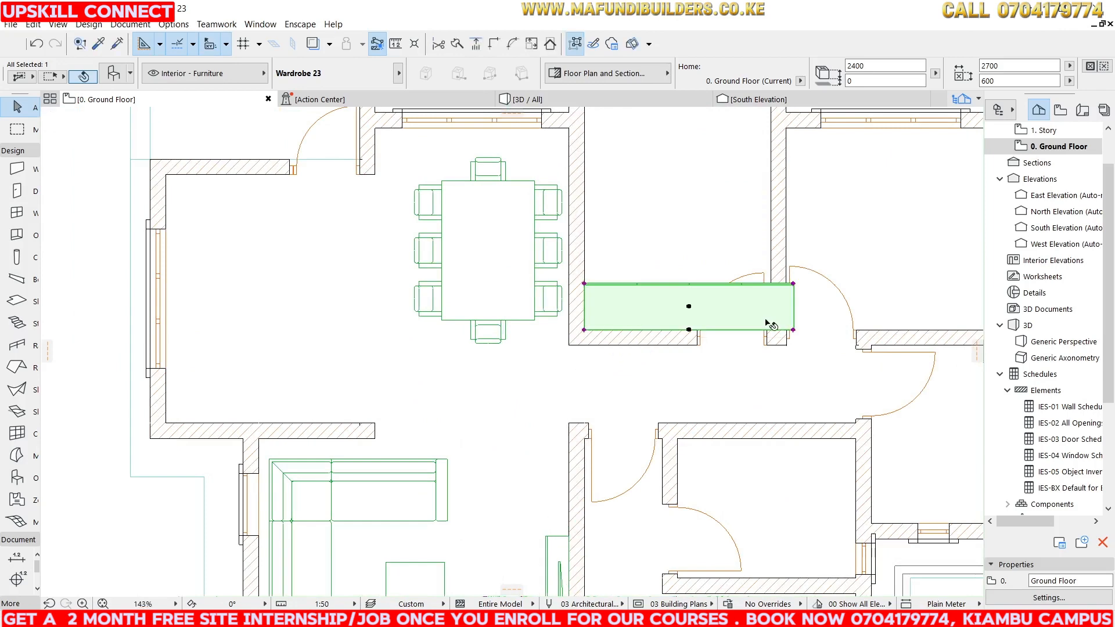
Shorten the wardrobe from its right end to a width of about 1450.
click(793, 330)
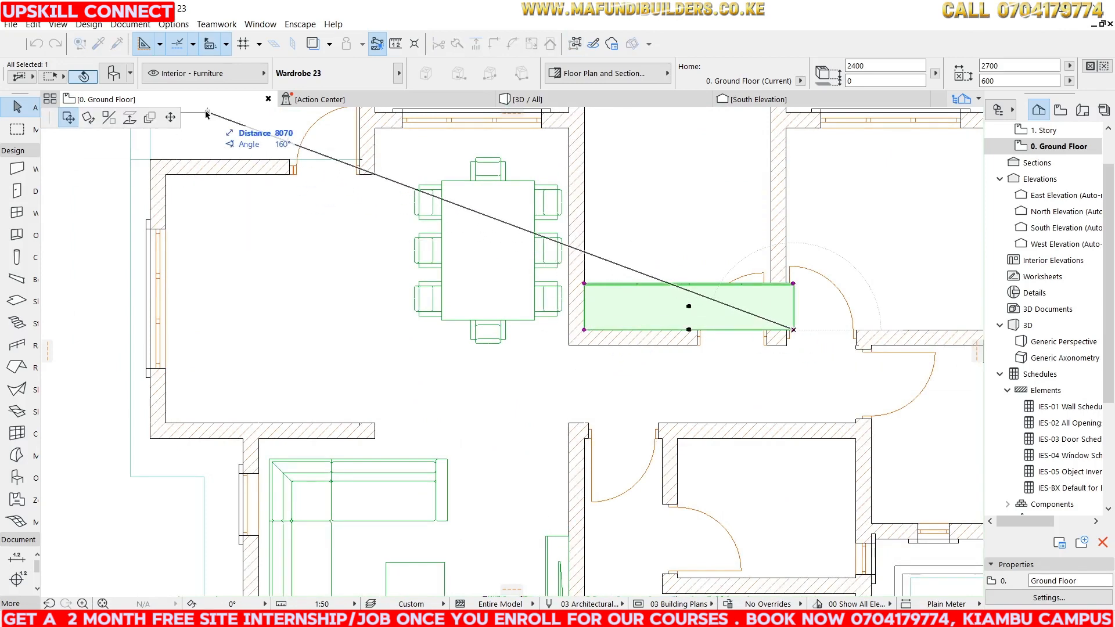
click(701, 325)
scroll(649, 285, down, 5)
scroll(647, 285, up, 3)
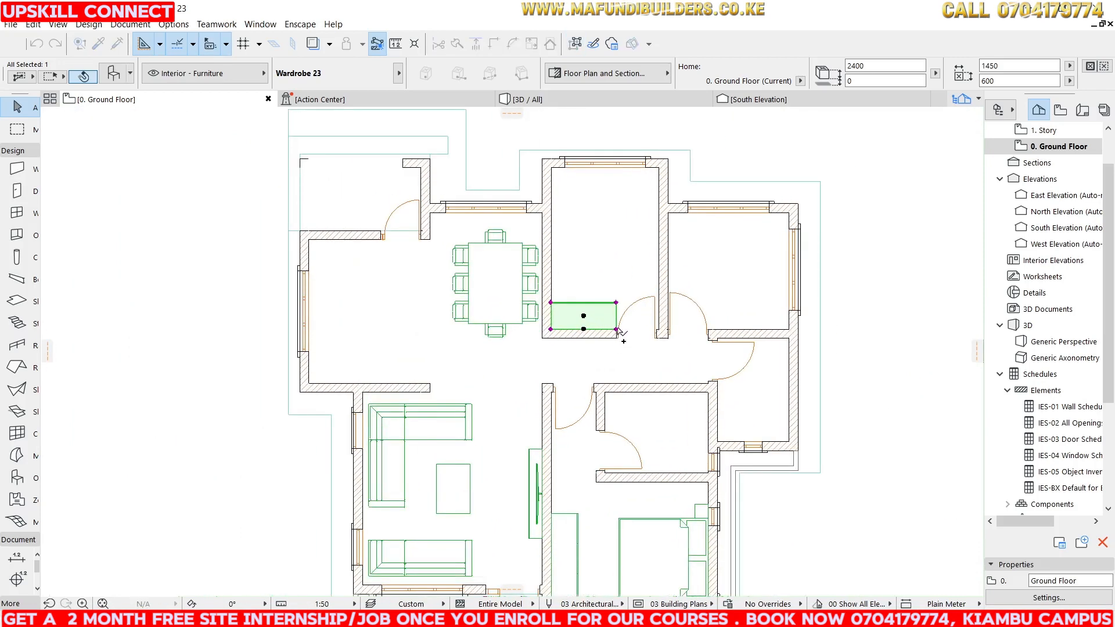
Place a copy of the wardrobe in the right bedroom against its lower wall and stretch it to about 1796 wide.
click(788, 329)
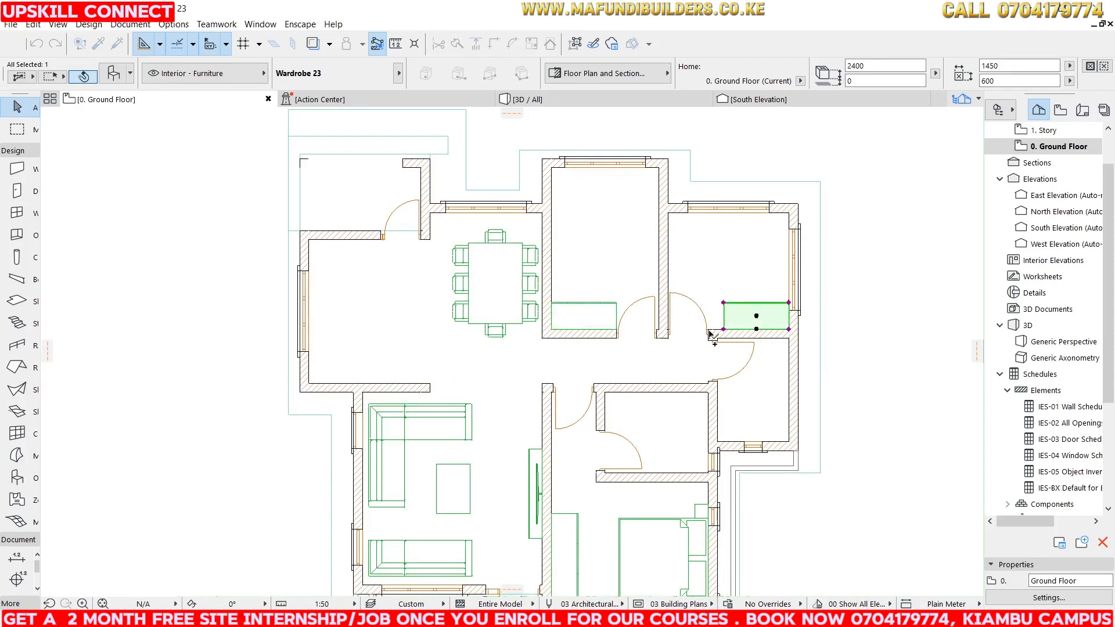
click(723, 330)
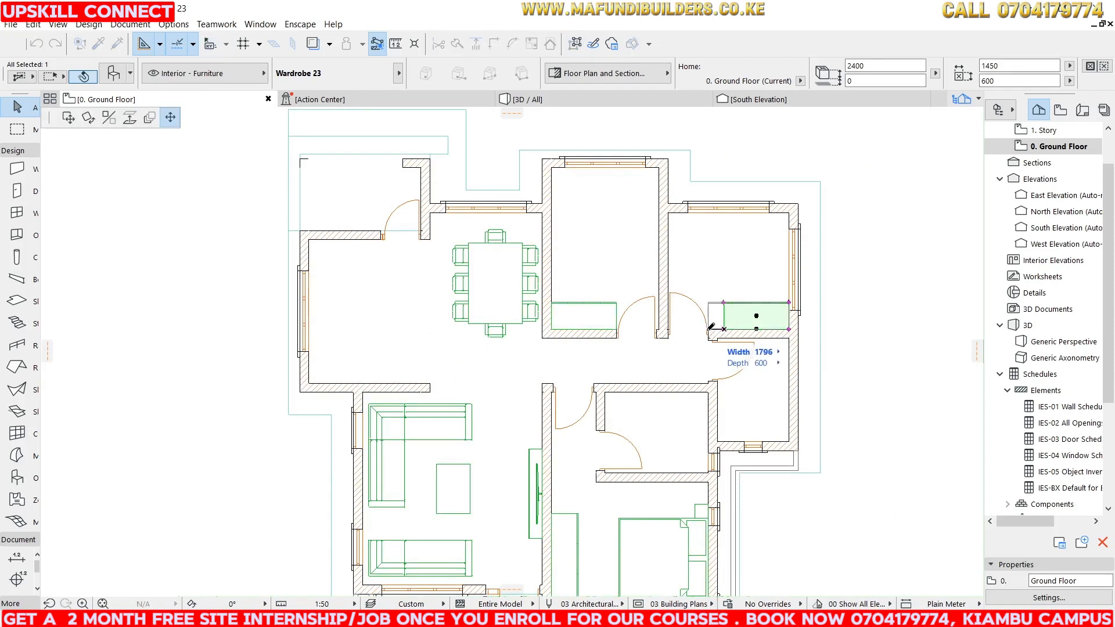
click(709, 329)
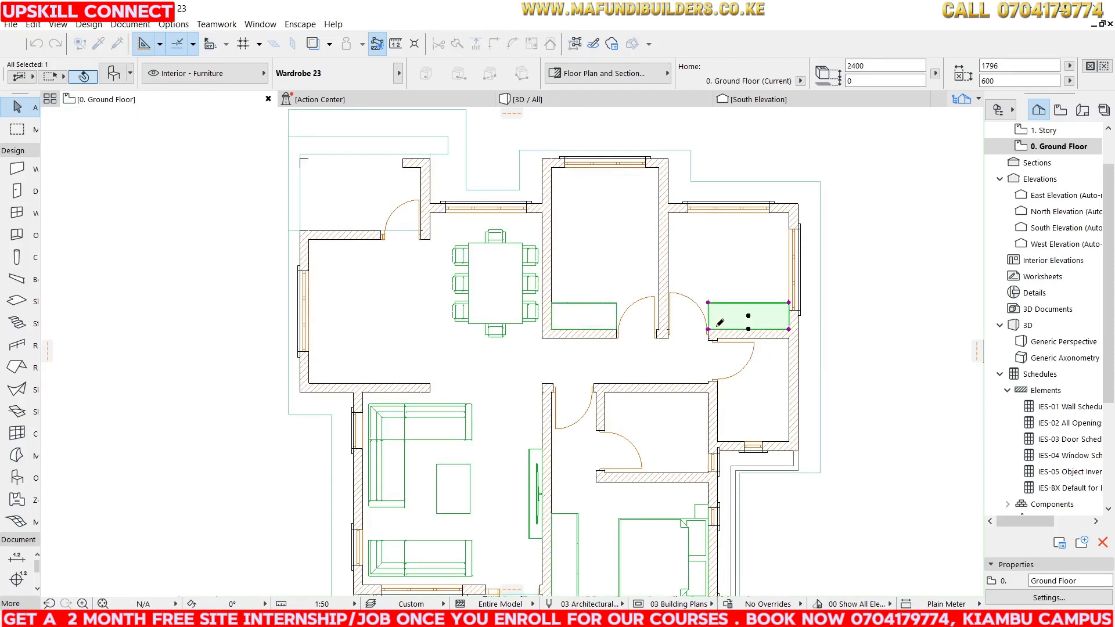
click(951, 241)
scroll(530, 256, down, 2)
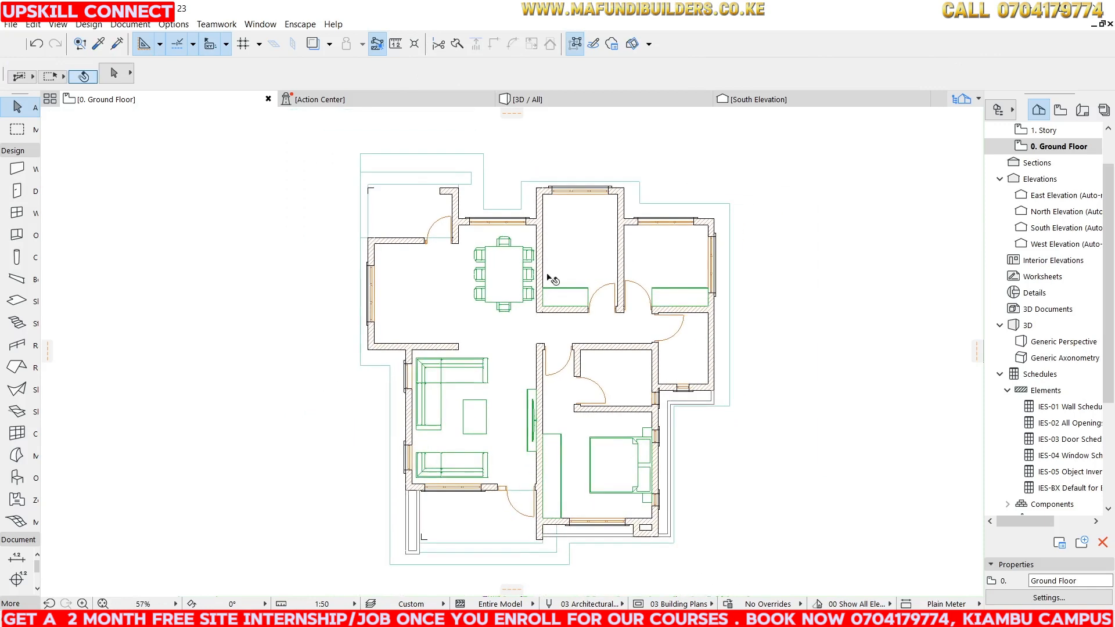
Rotate a copy of the lower bedroom's bed by about 180° and move it into the upper middle bedroom.
click(618, 444)
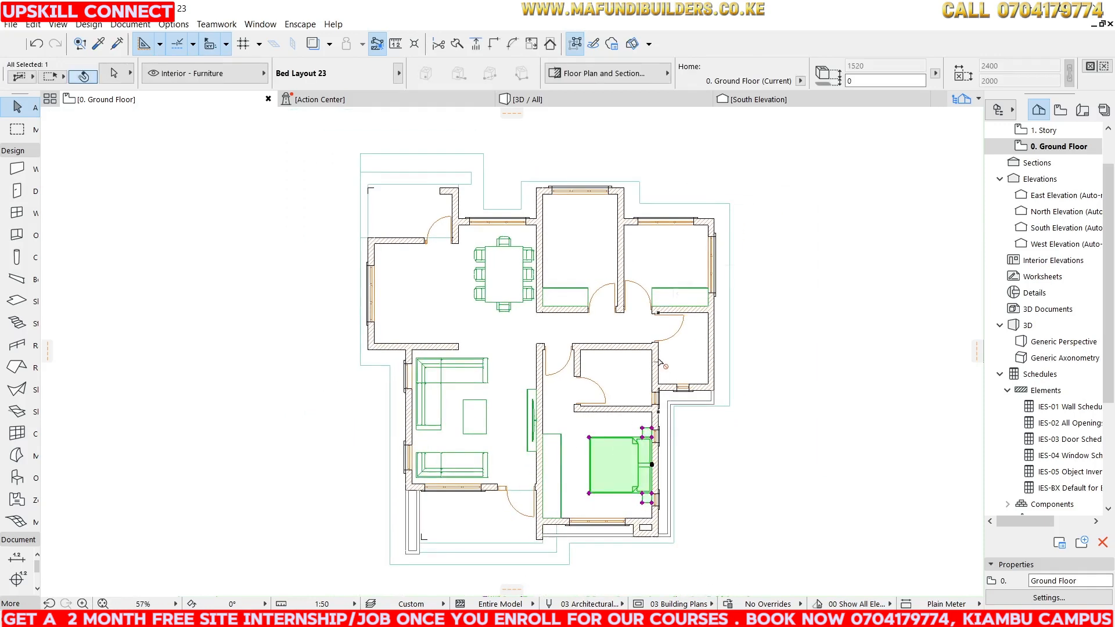
key(ctrl+e)
click(652, 464)
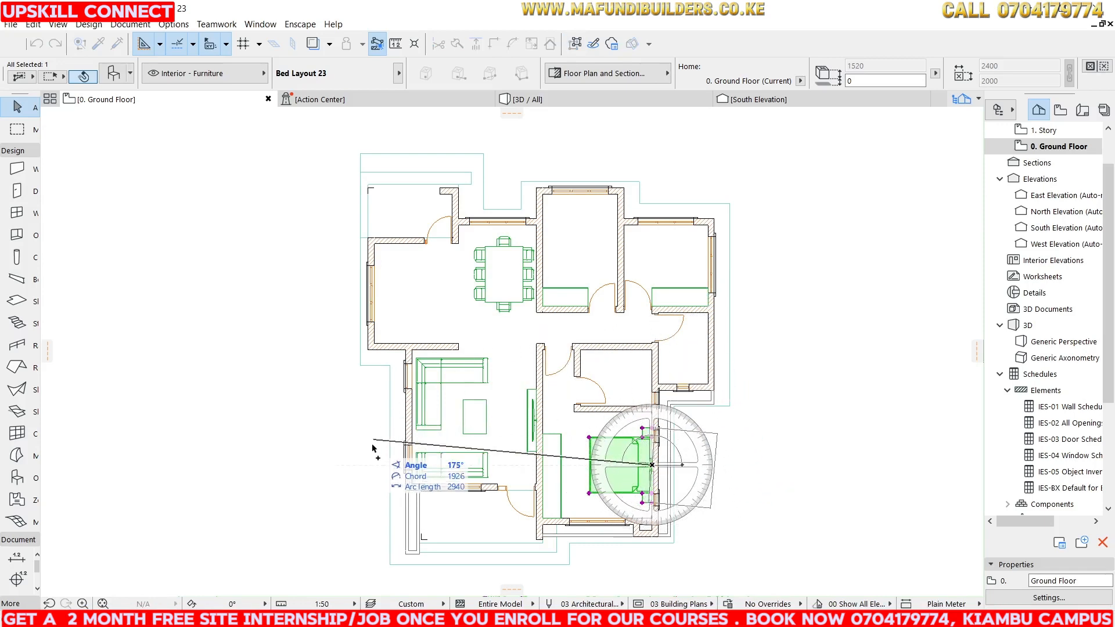
click(369, 466)
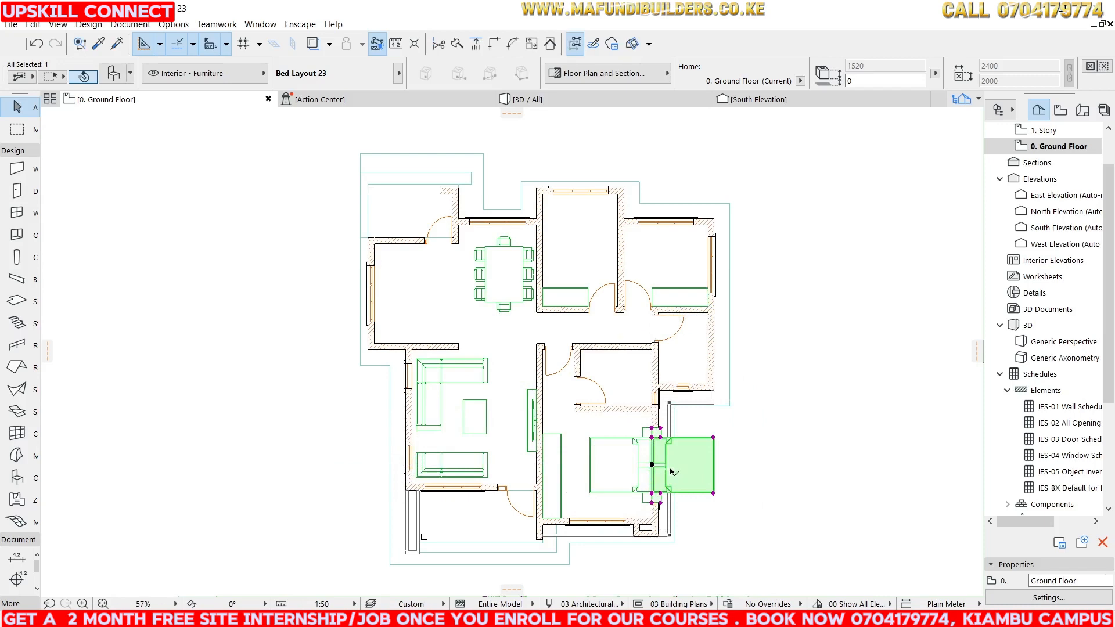
click(652, 465)
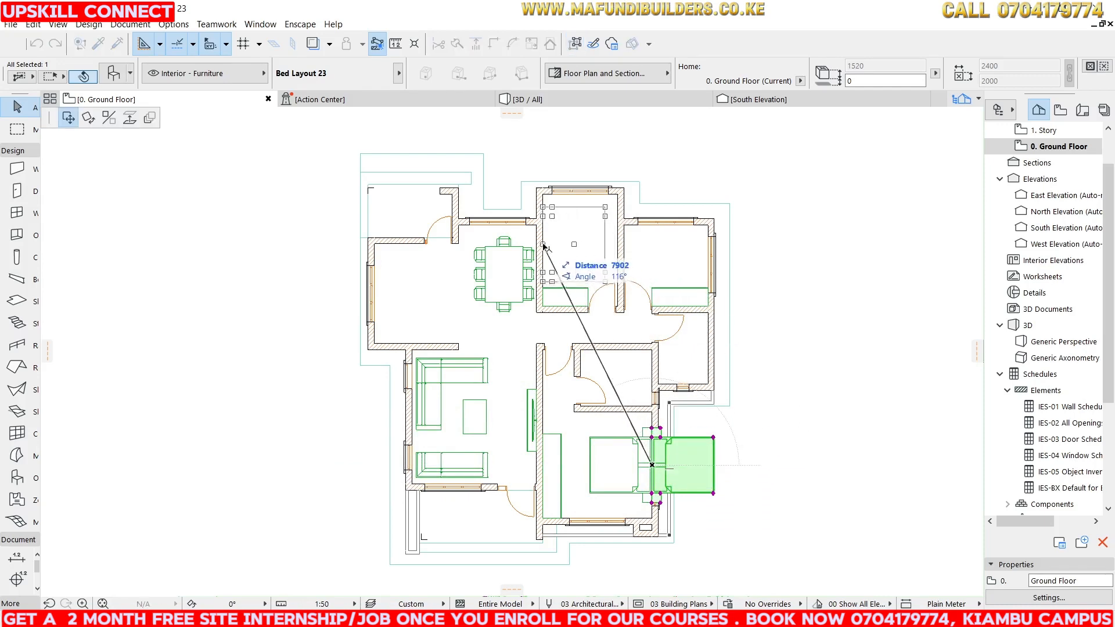
click(544, 244)
scroll(548, 238, up, 2)
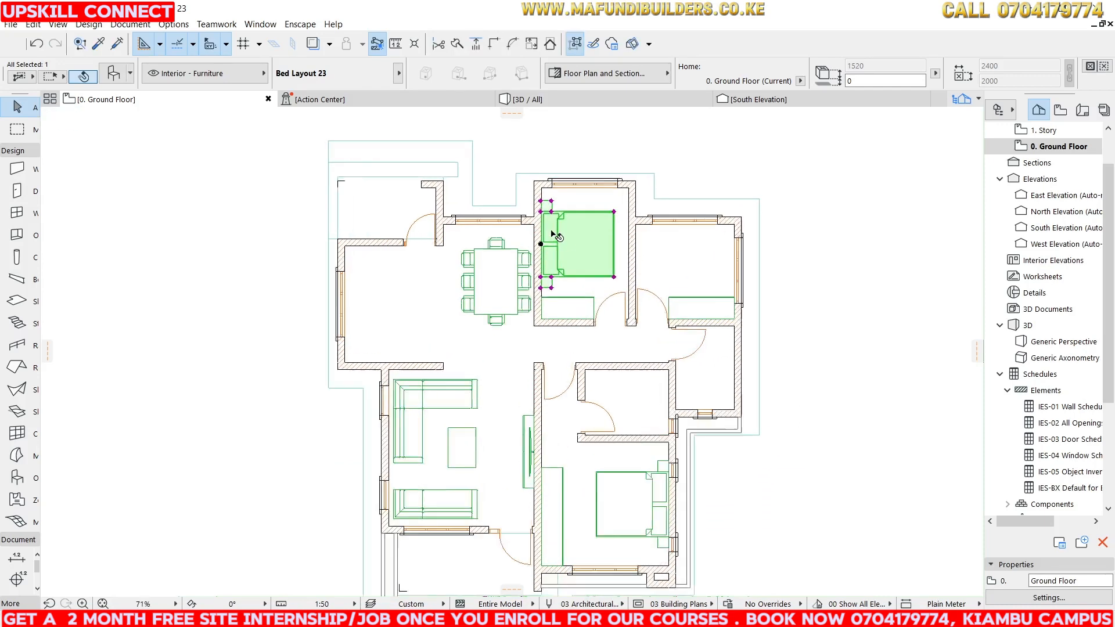
Open the copied bed's selection settings and switch to the Style, Dimensions and Minimal Space page.
right_click(562, 220)
click(620, 229)
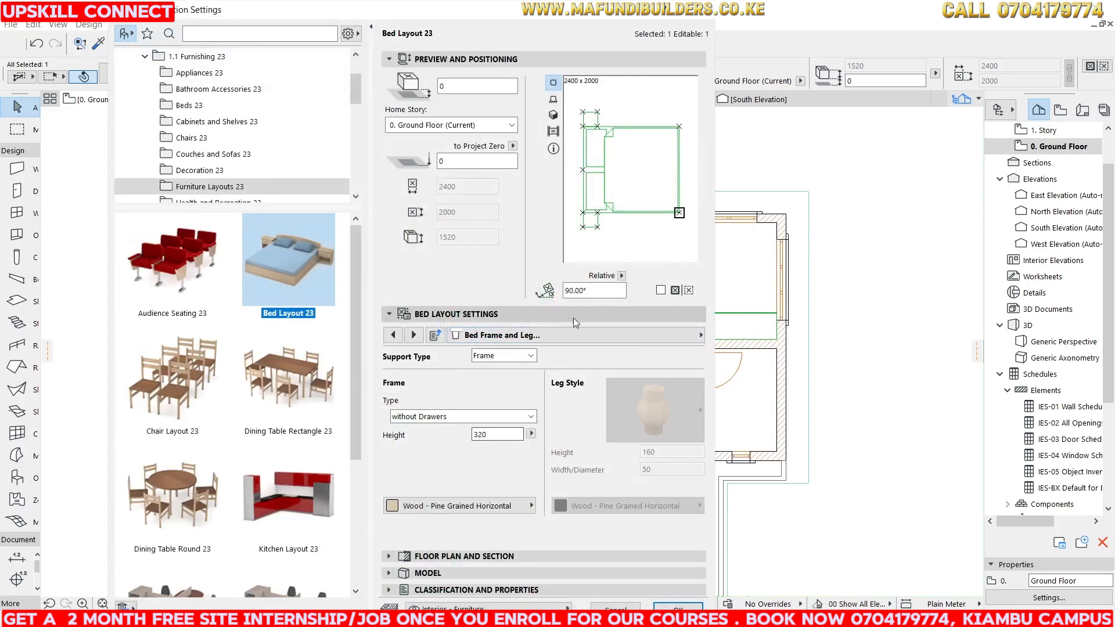
click(646, 334)
click(775, 336)
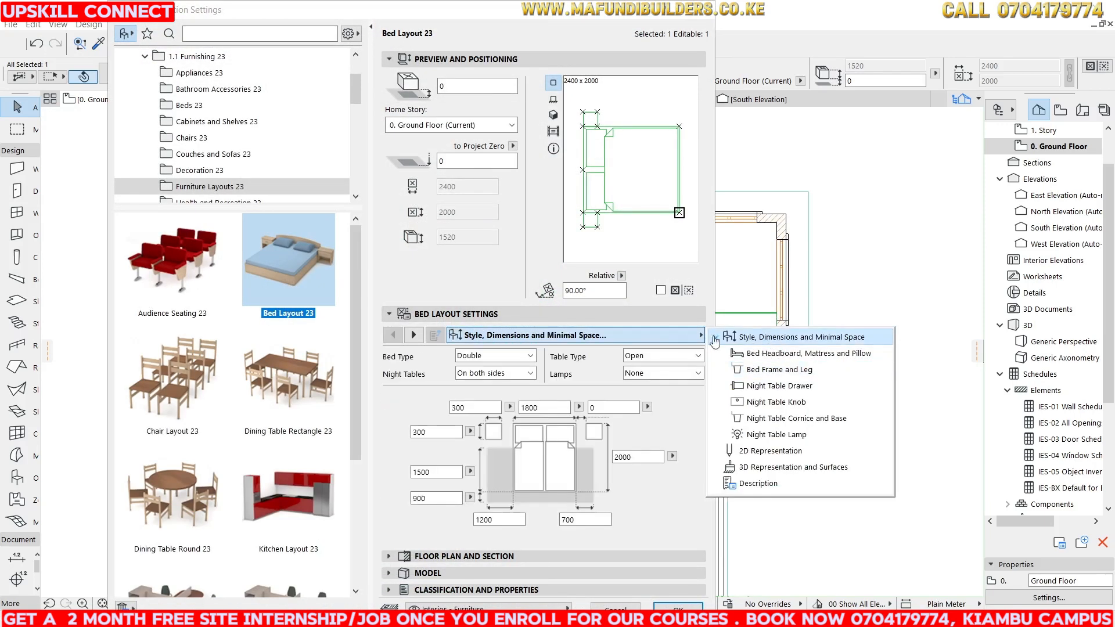